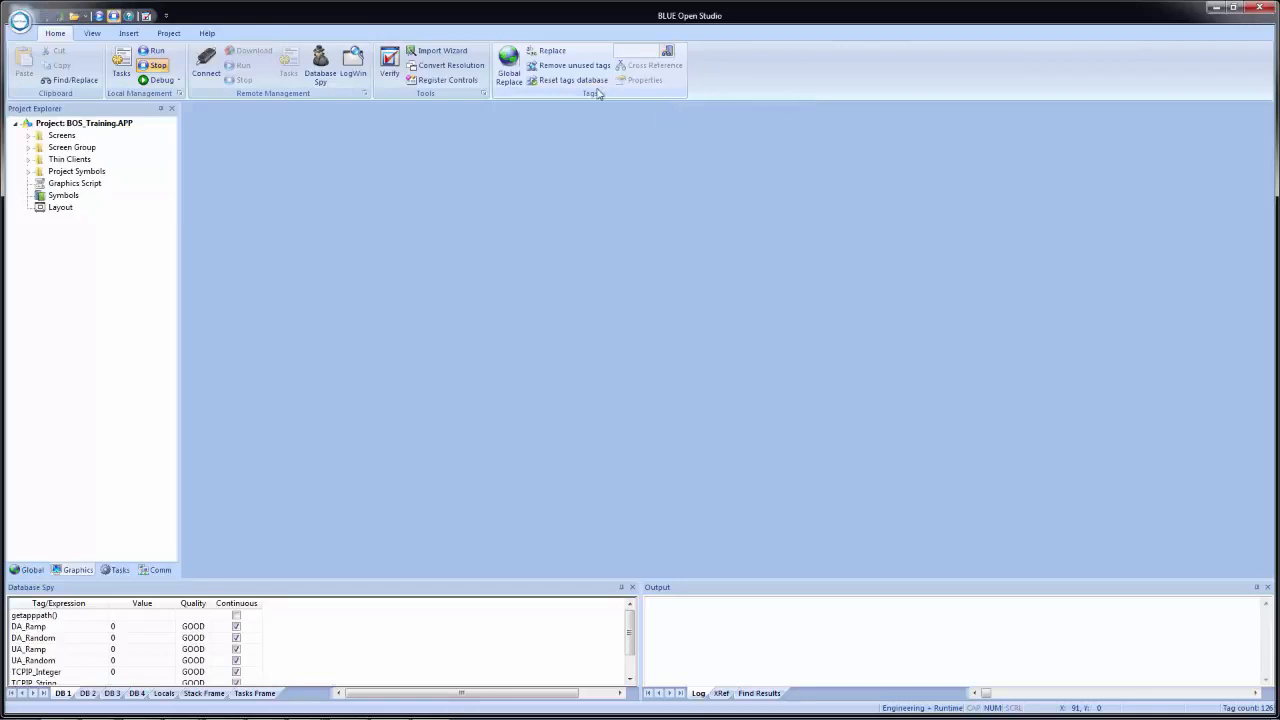
- Find the FlowRate tag by searching the project tags for "flow" and open its tag properties
click(668, 53)
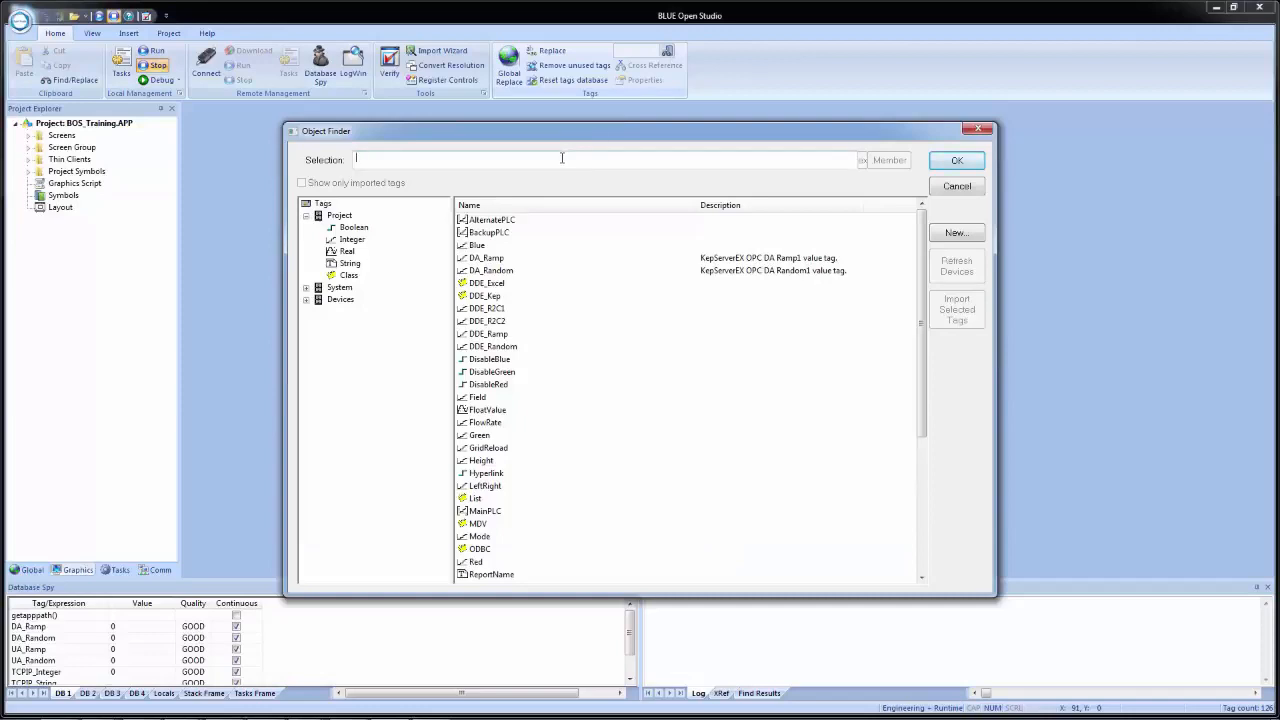
text(flow)
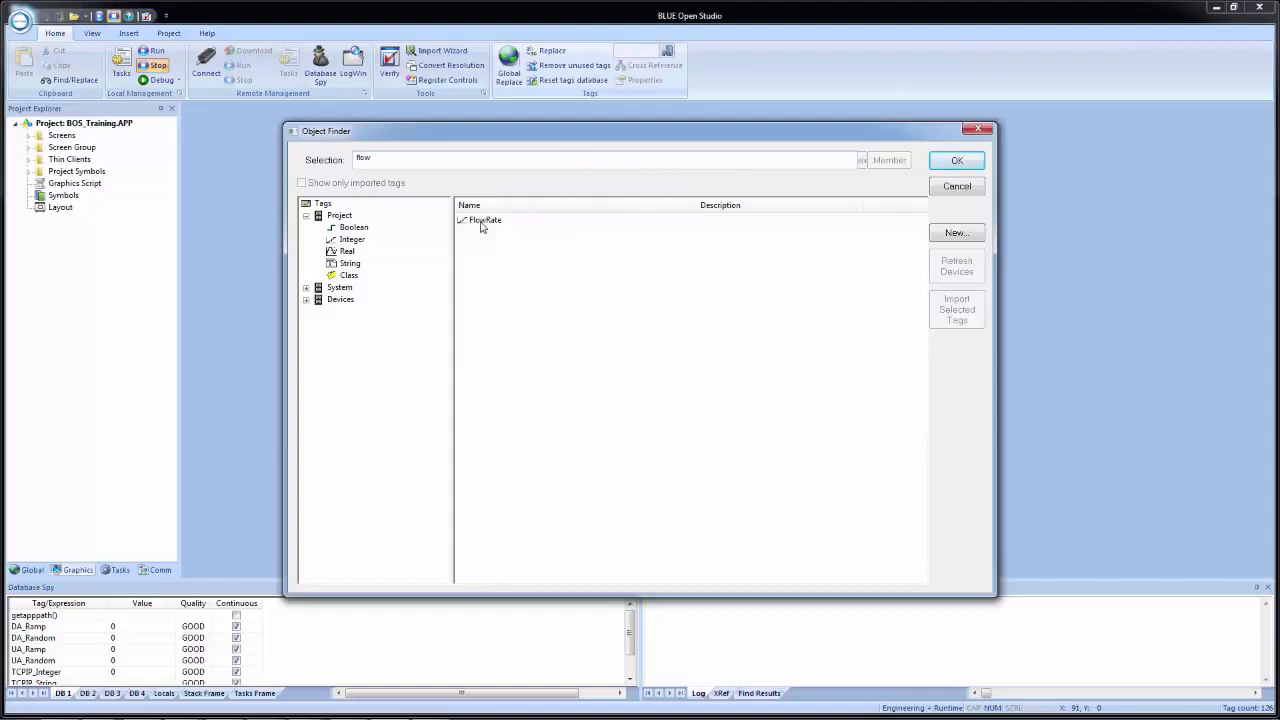
double_click(482, 222)
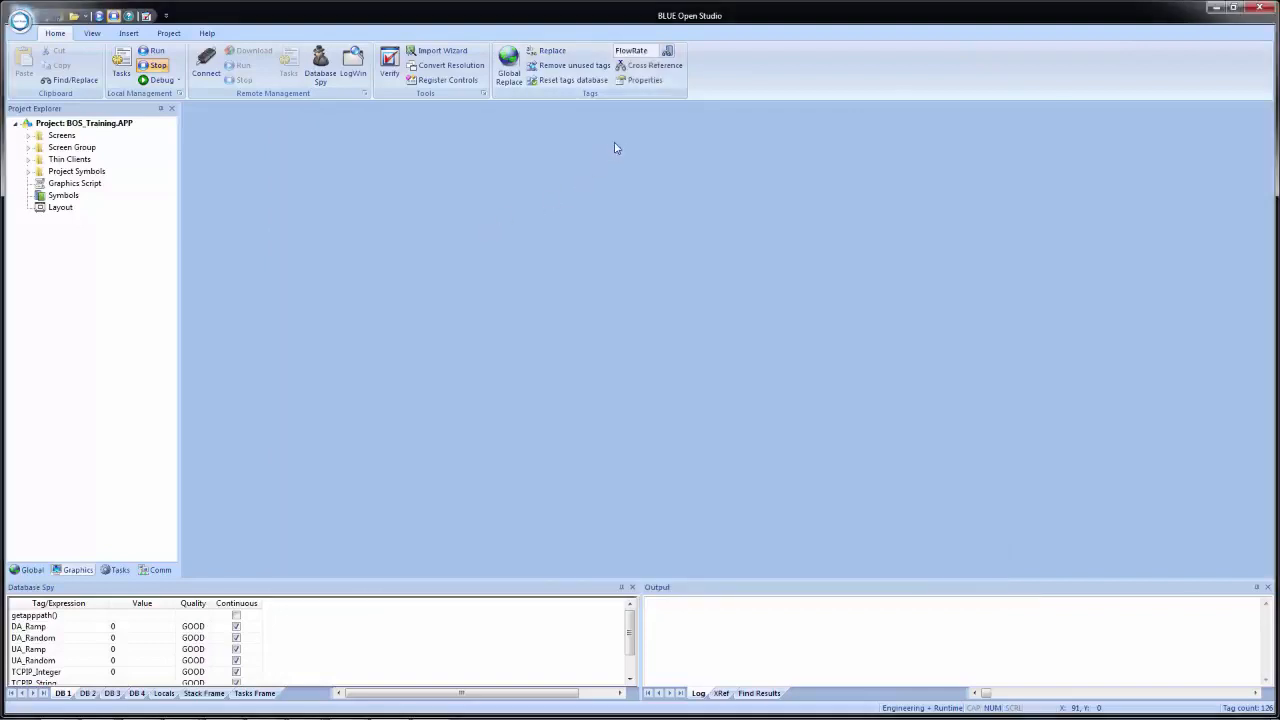
click(641, 81)
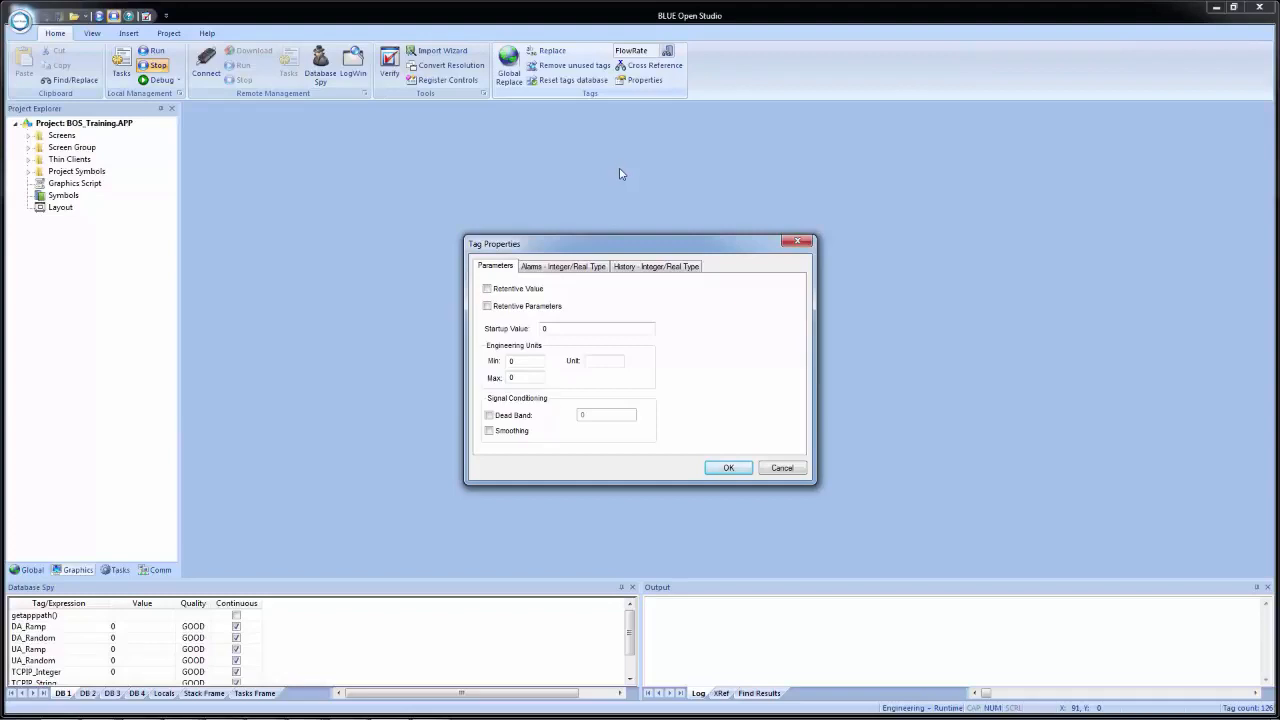
- Enable the Rate, Deviation+ and Deviation- alarms for the FlowRate tag, keeping alarms enabled overall
click(567, 270)
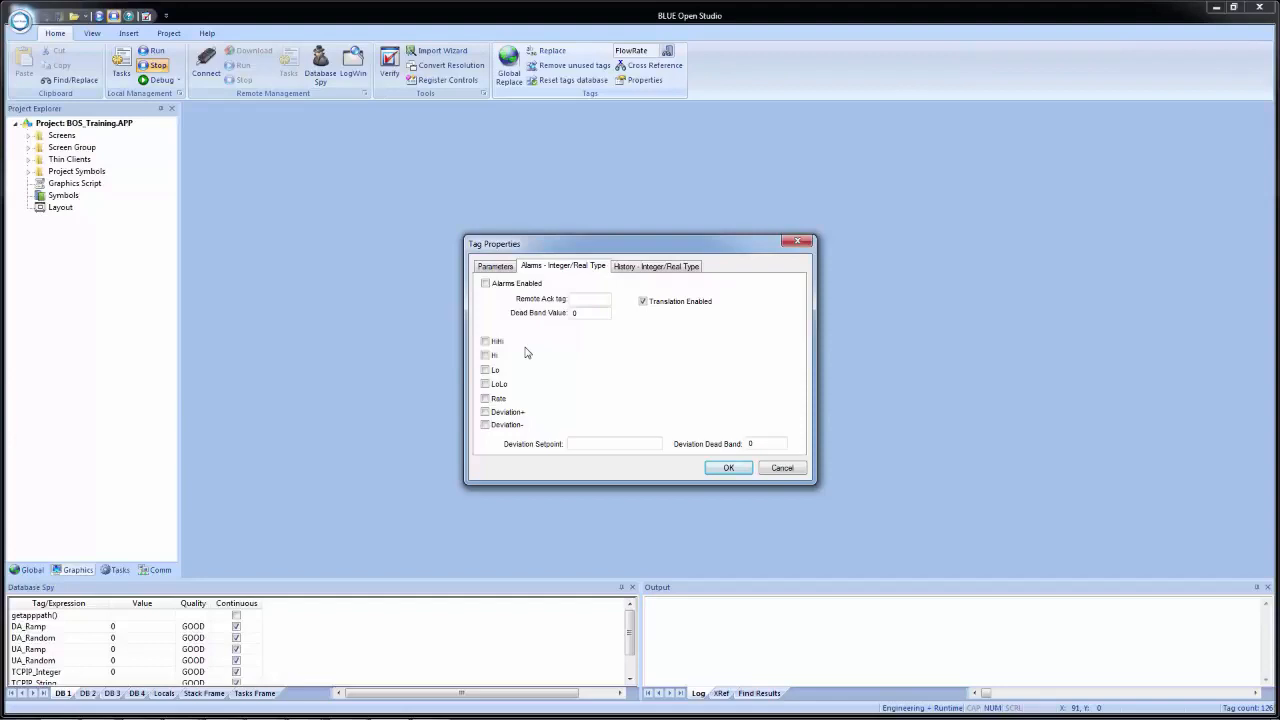
click(485, 398)
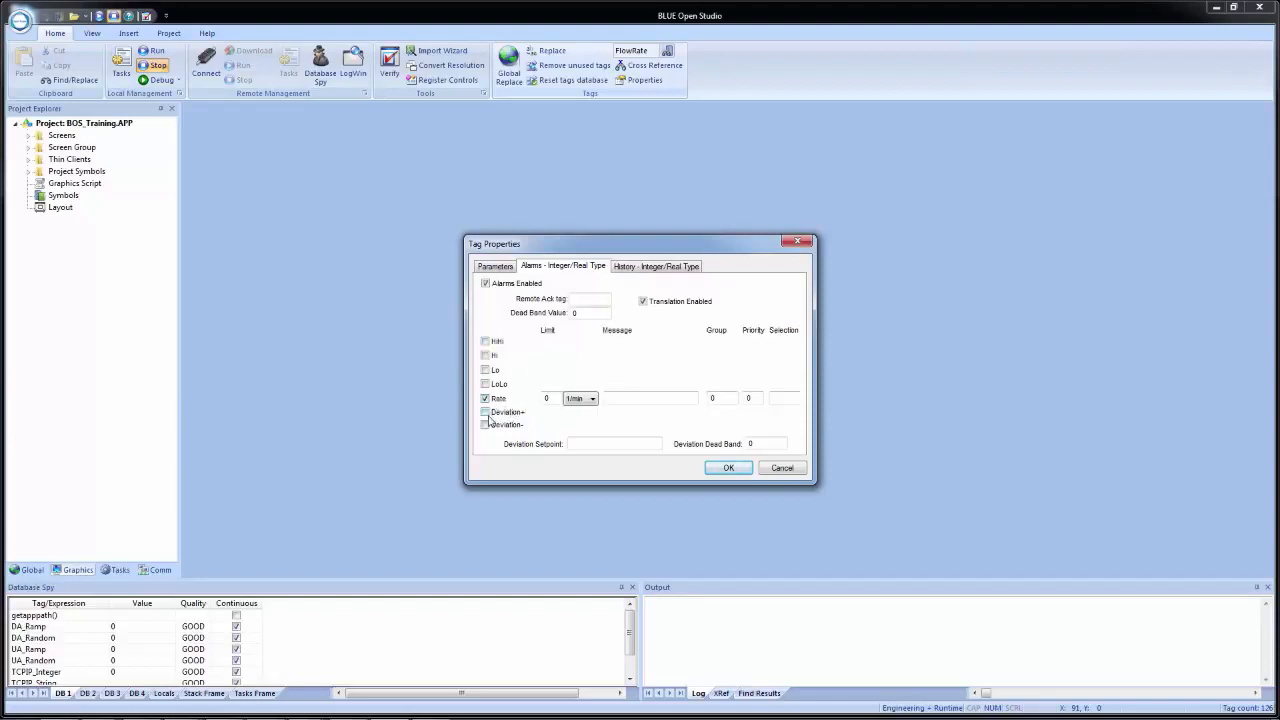
click(485, 412)
click(486, 426)
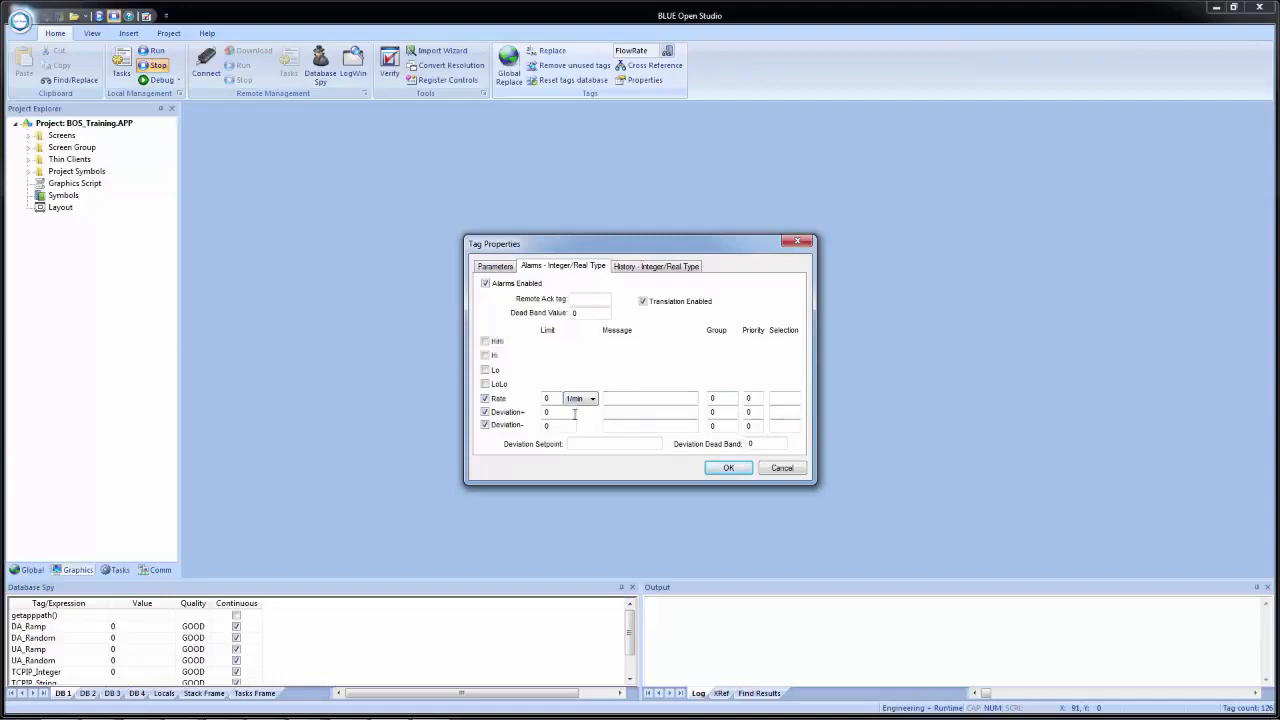
click(485, 284)
click(485, 284)
- Set the Rate alarm limit to 5 with the unit 1/s
drag(556, 398, 532, 396)
text(5)
click(580, 400)
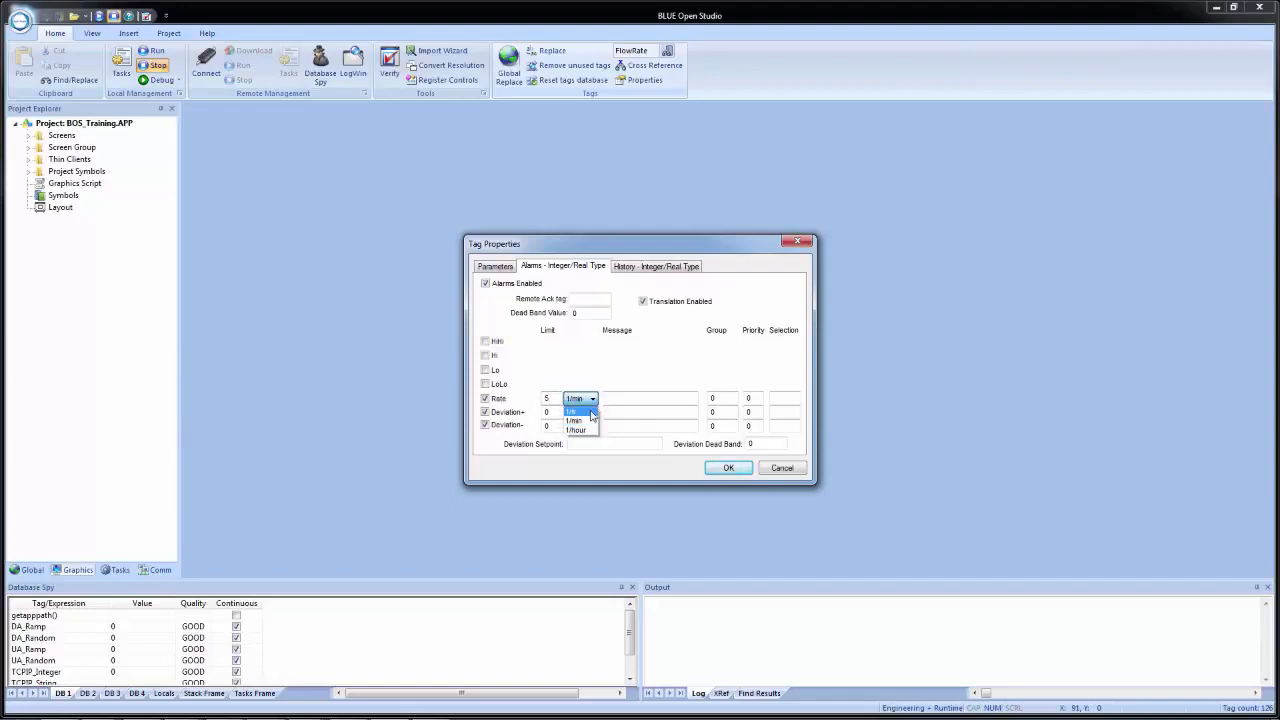
click(590, 411)
- Give the Rate alarm the message FLOW RATE FLUX, group 2, priority 1 and selection AreaC
click(627, 398)
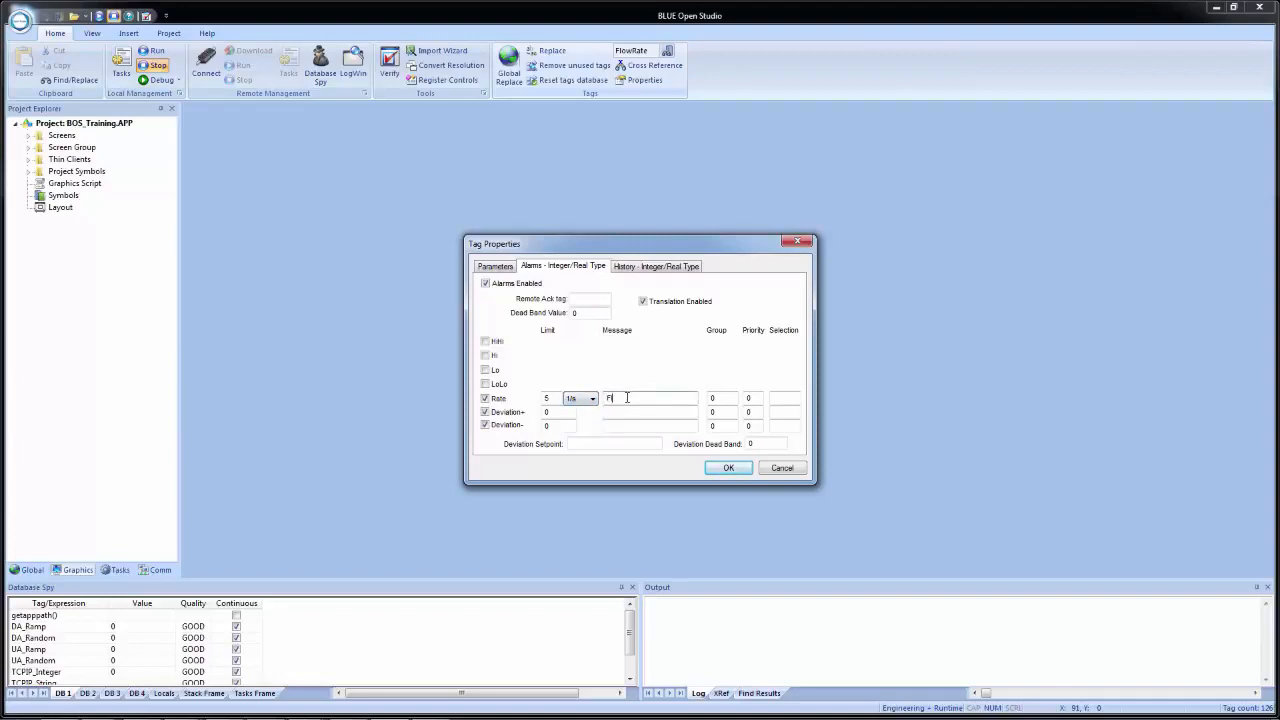
text(FLOW RATE FLUX)
key(Tab)
key(Tab)
text(1)
key(Tab)
text(AreaC)
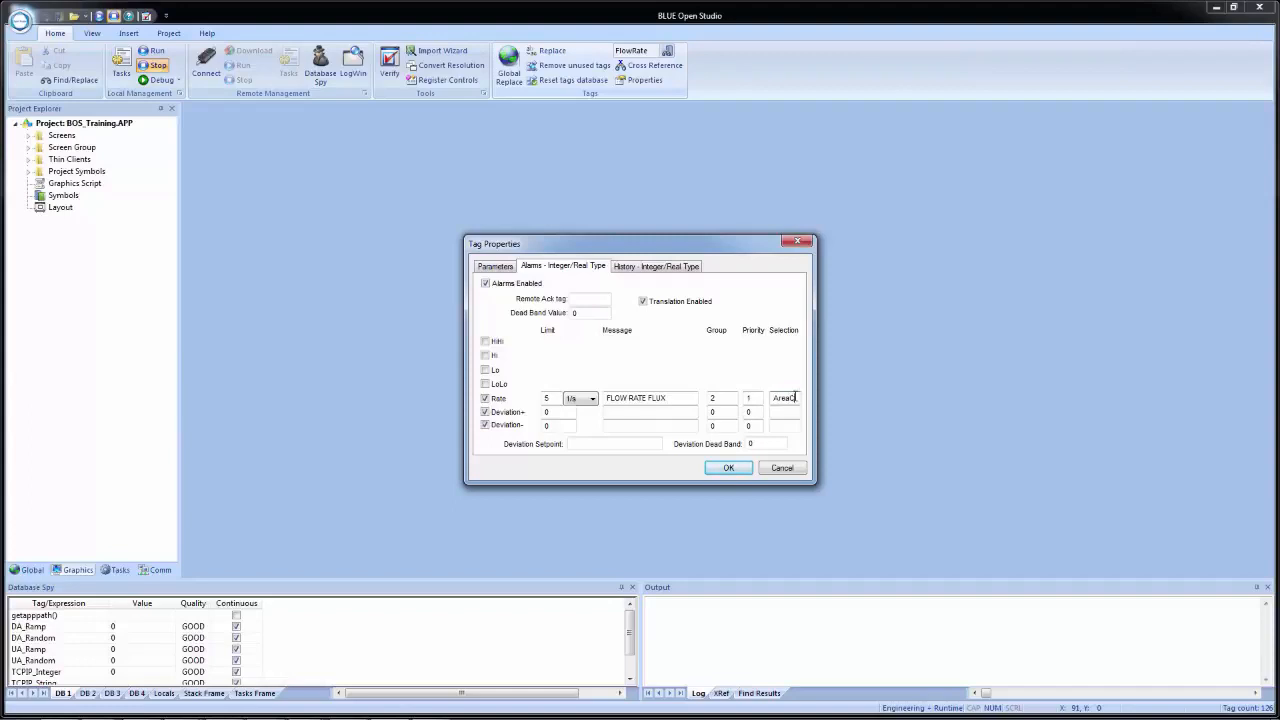
- Fill in the Deviation+ alarm with limit 10, message "Flow Rate Dev+ Error", group 2, priority 2 and selection AreaD
key(Tab)
key(Tab)
text(10)
key(Tab)
text(Flow Rate Dev+ Error)
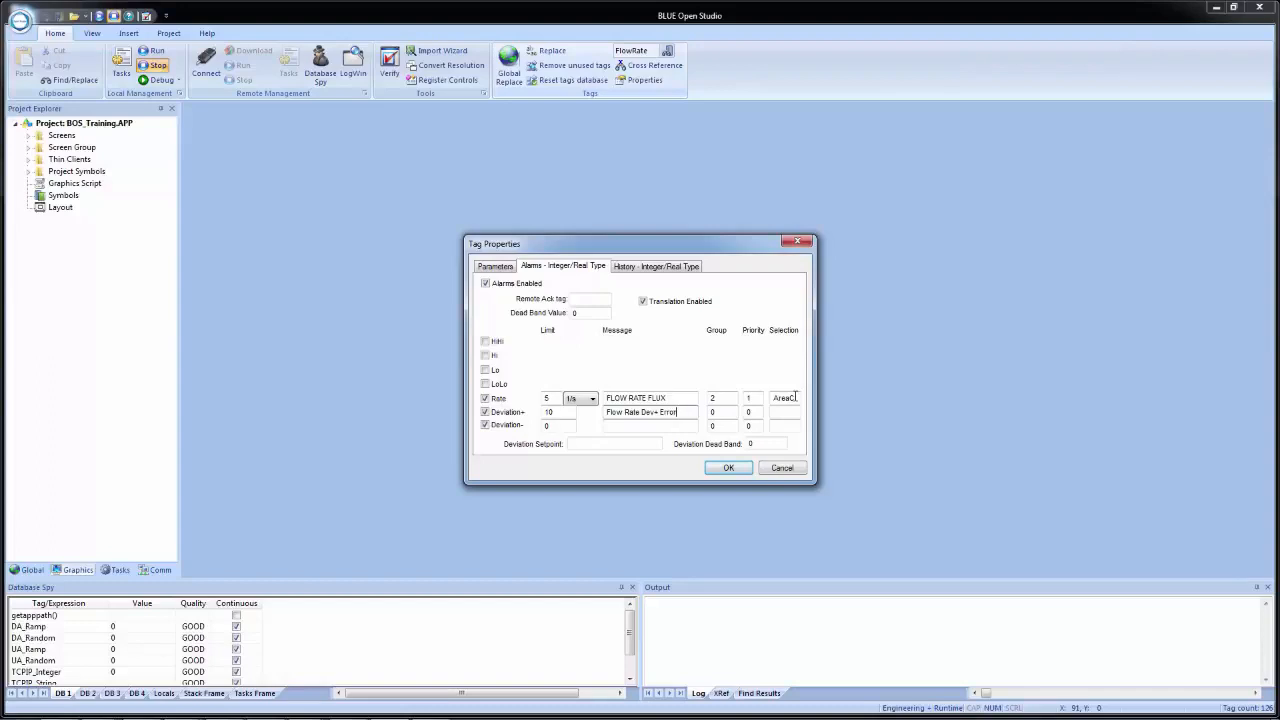
key(Tab)
text(2)
key(Tab)
- Set the Deviation- alarm limit to 20 and its message to "Flow Rate Dev- Error", reusing the Deviation+ message text
key(Tab)
text(AreaD)
key(Tab)
key(Tab)
text(20)
key(Tab)
drag(690, 413, 575, 404)
key(ctrl+c)
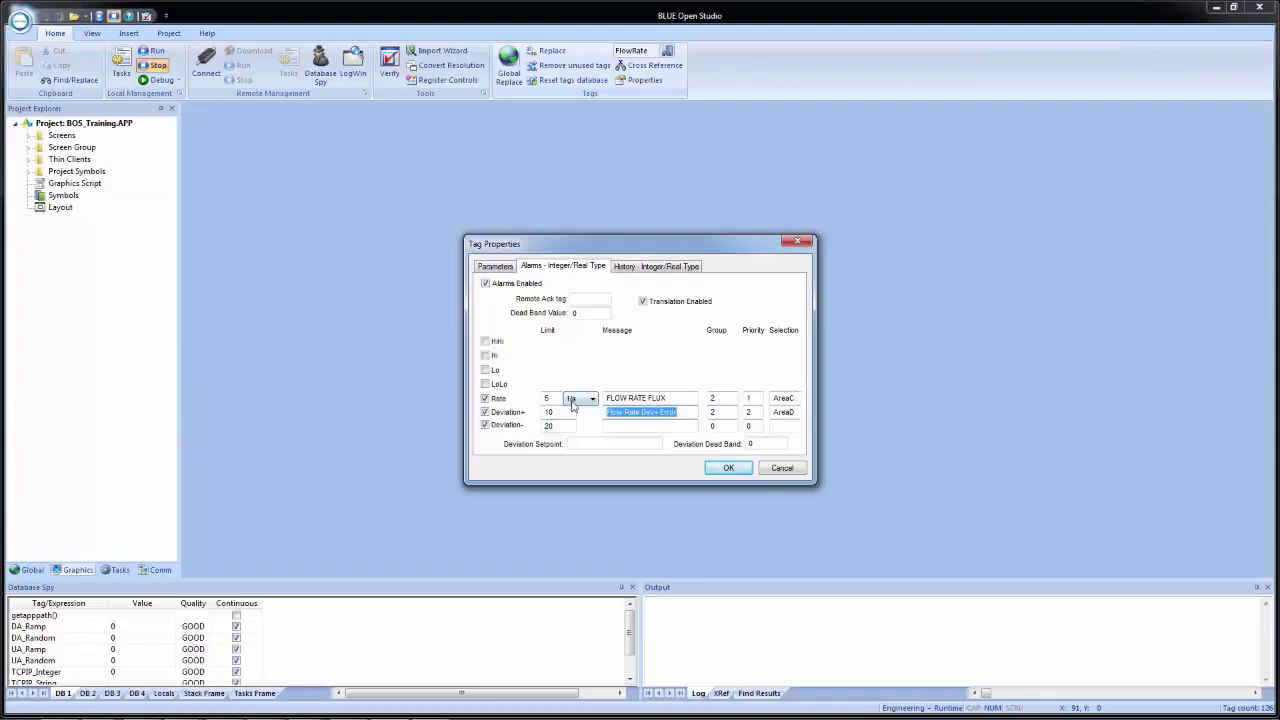
click(625, 425)
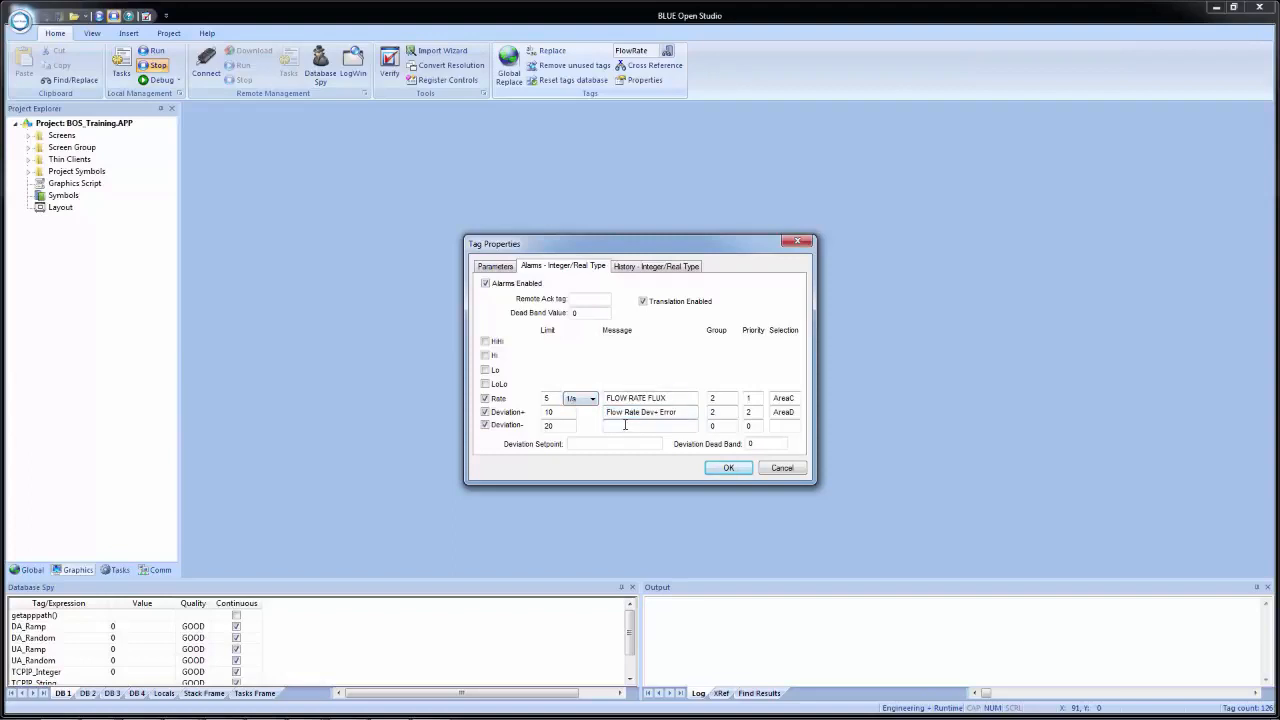
key(ctrl+v)
click(658, 427)
key(BackSpace)
text(-)
- Assign the Deviation- alarm to group 2 with priority 2 and selection AreaD
double_click(721, 427)
key(Tab)
text(2)
key(Tab)
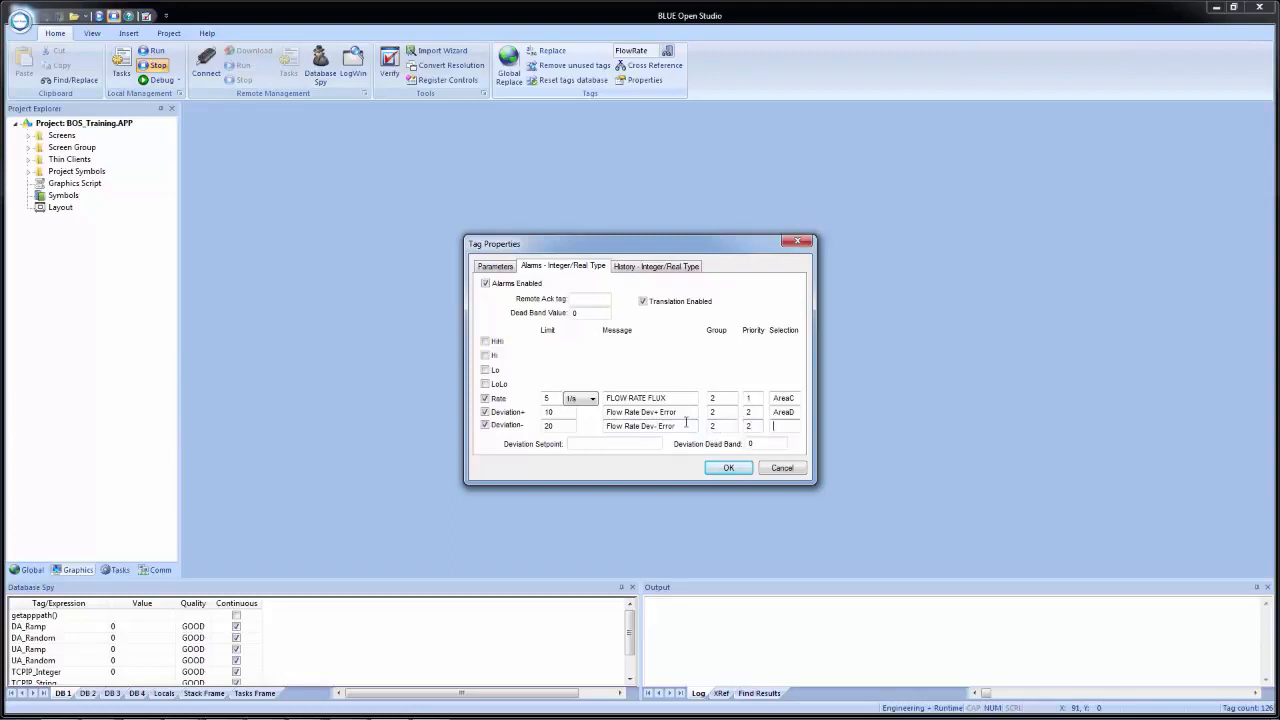
text(AreaD)
- Set the deviation setpoint to 50 and accept the FlowRate tag properties
click(632, 443)
text(50)
double_click(748, 443)
text(2)
key(BackSpace)
click(727, 469)
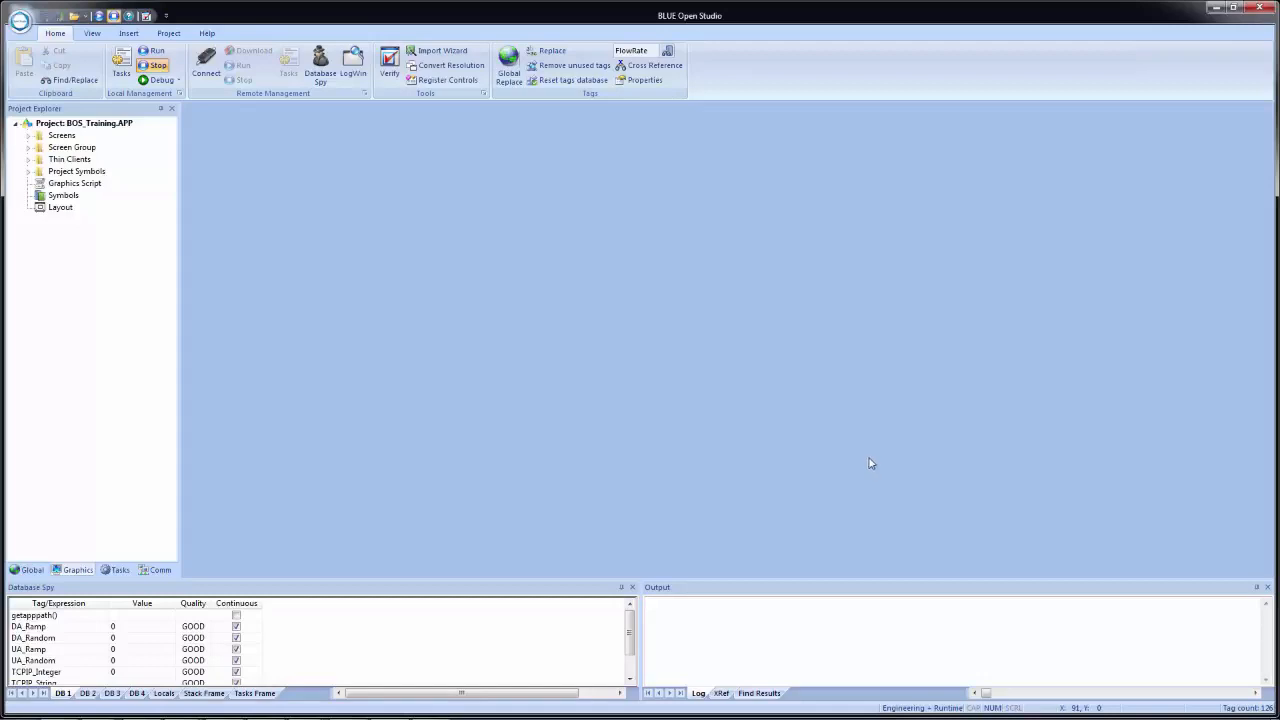
- Insert a new alarm worksheet with the description "FlowRate Alarms" and the group name "Flow Rate"
click(117, 570)
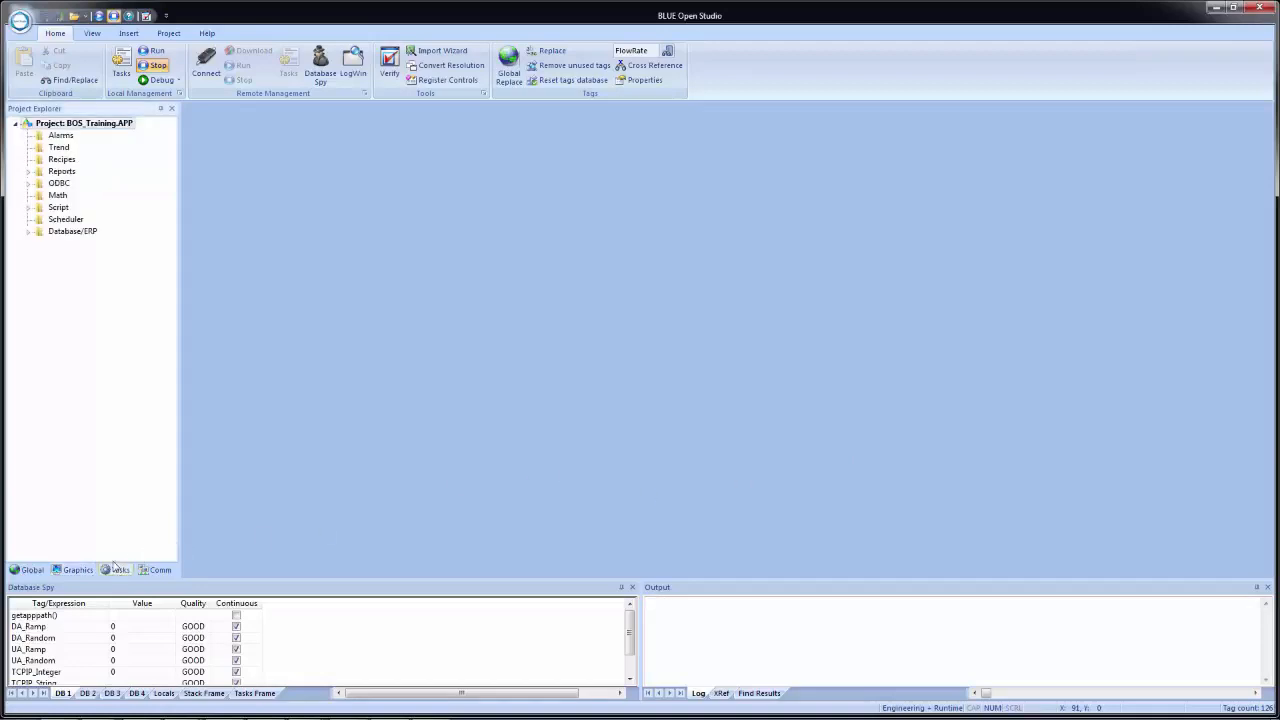
click(61, 138)
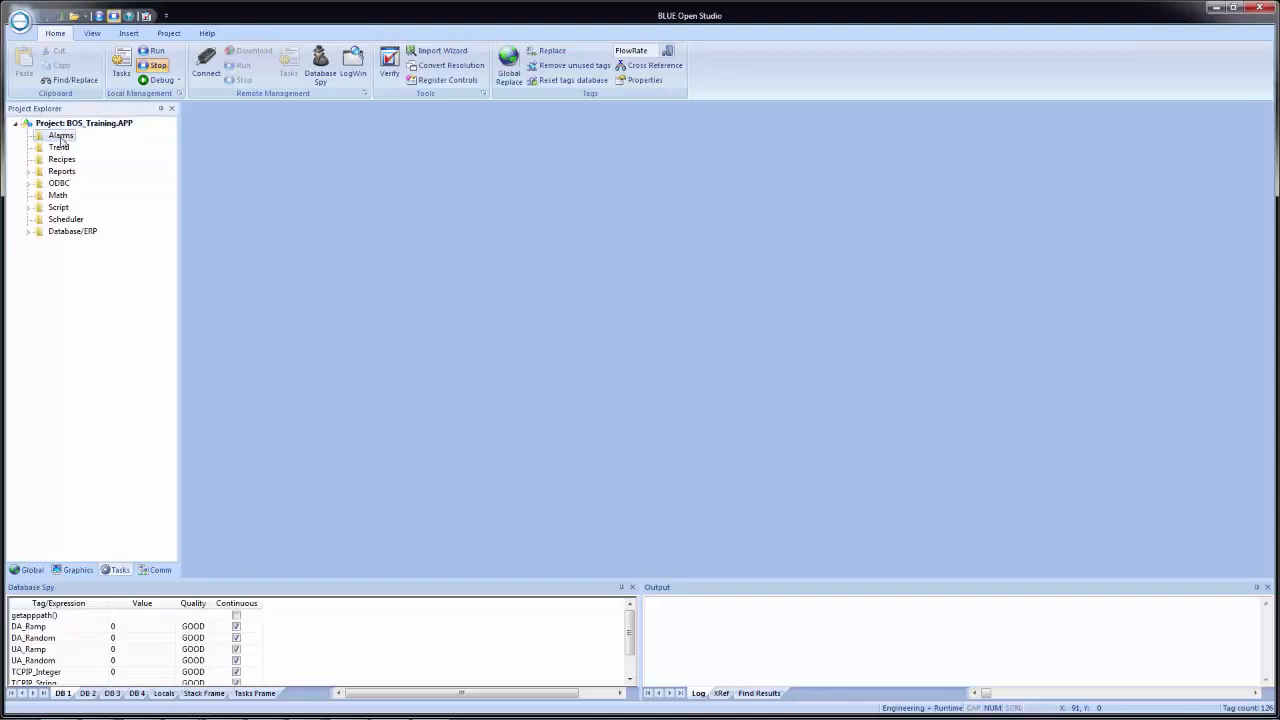
right_click(61, 141)
click(92, 147)
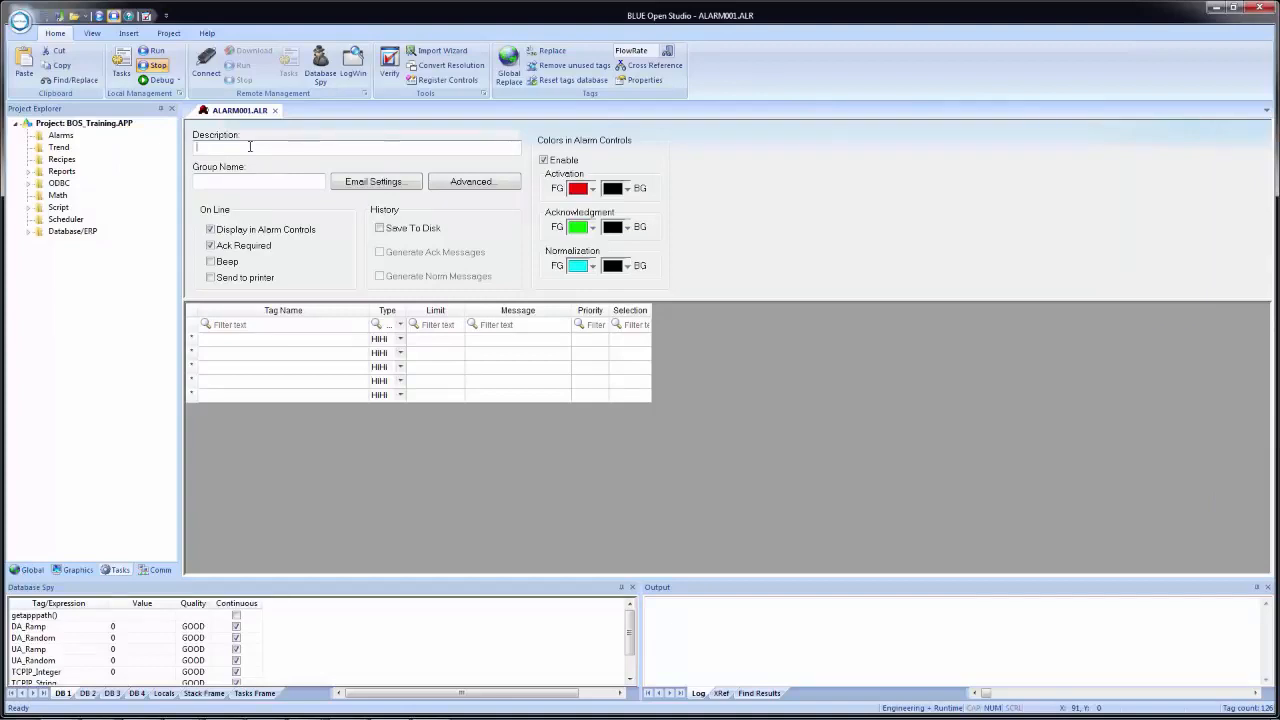
text(FlowRate Alarm)
key(Tab)
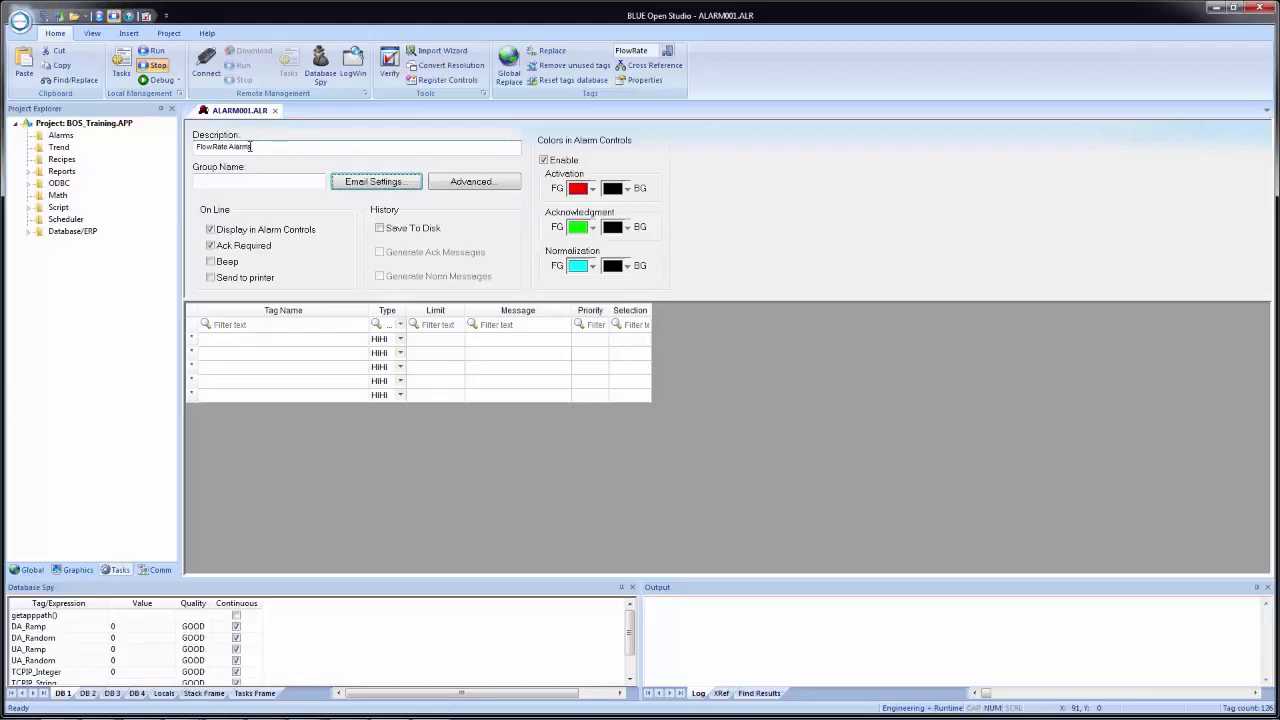
click(238, 184)
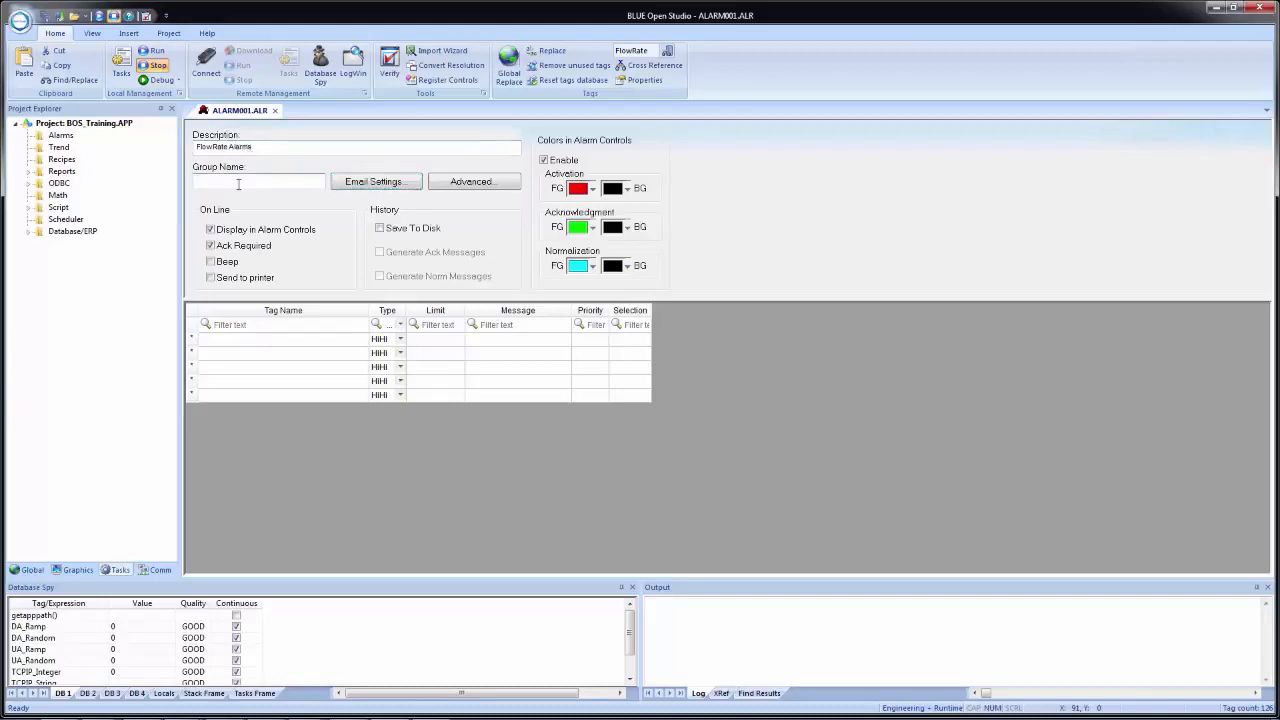
text(Flow Rate)
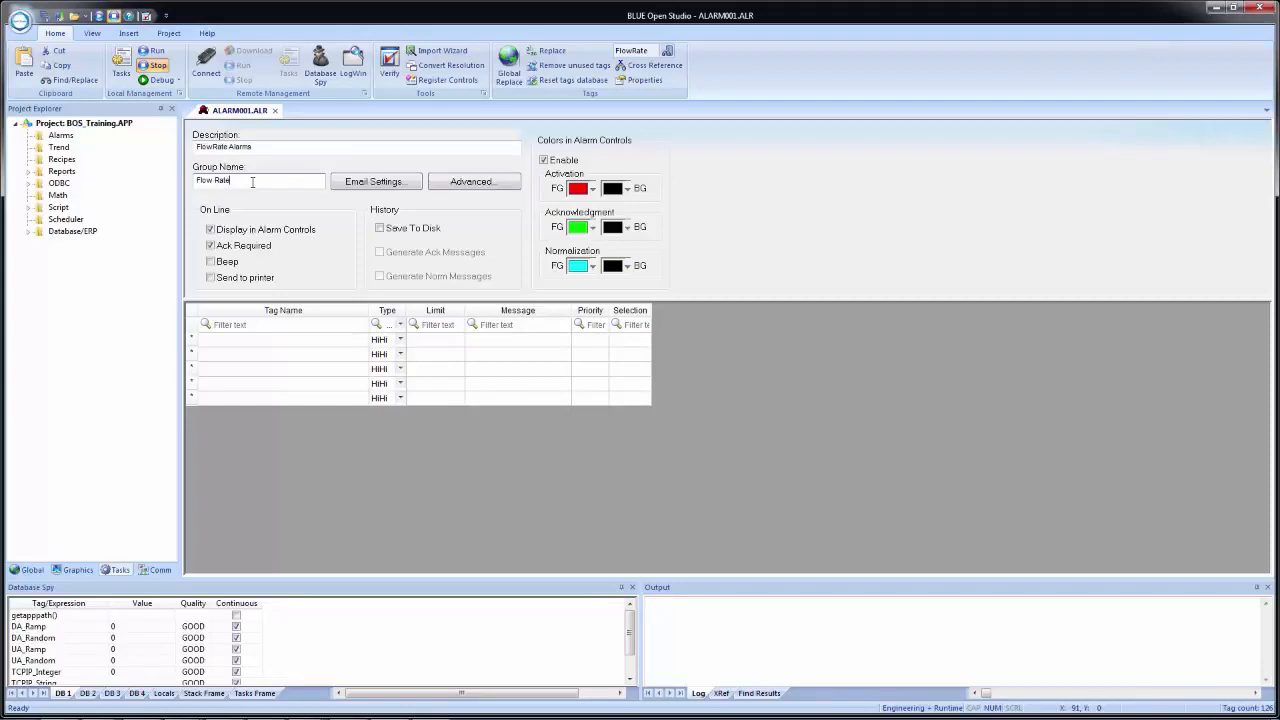
- Close the FlowRate alarm worksheet, saving it as sheet number 2
click(275, 111)
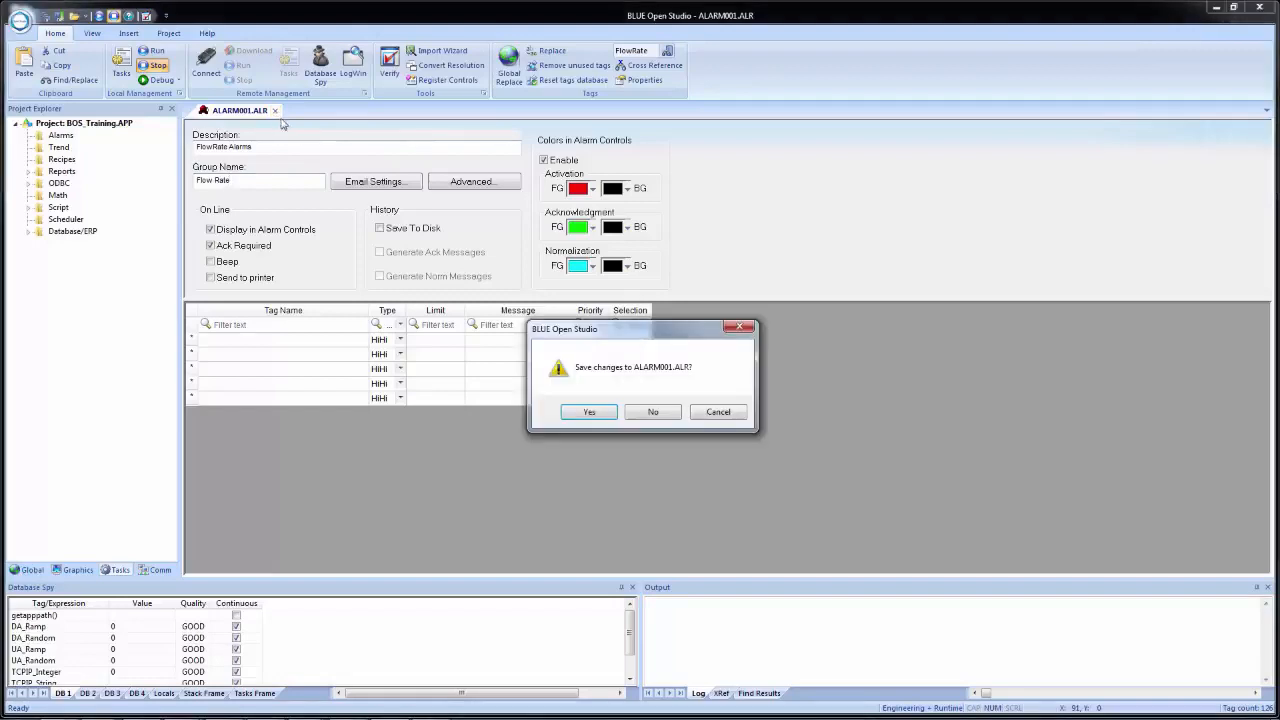
click(588, 413)
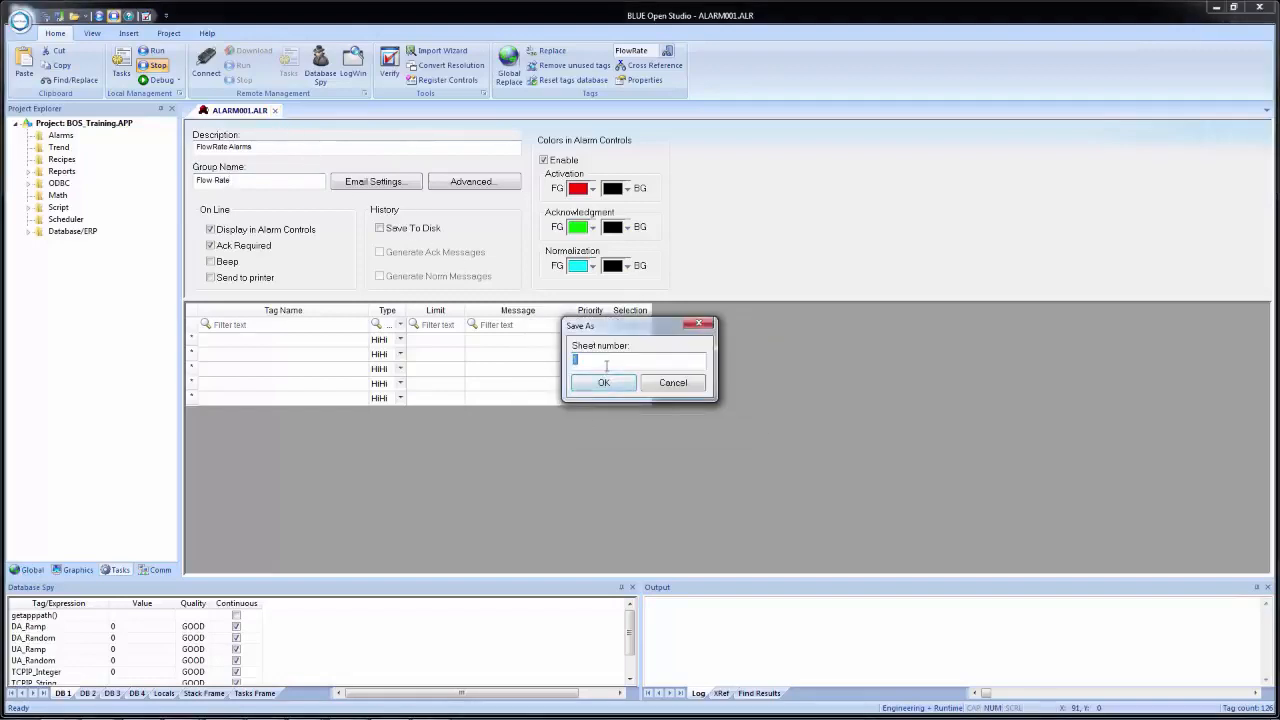
text(2)
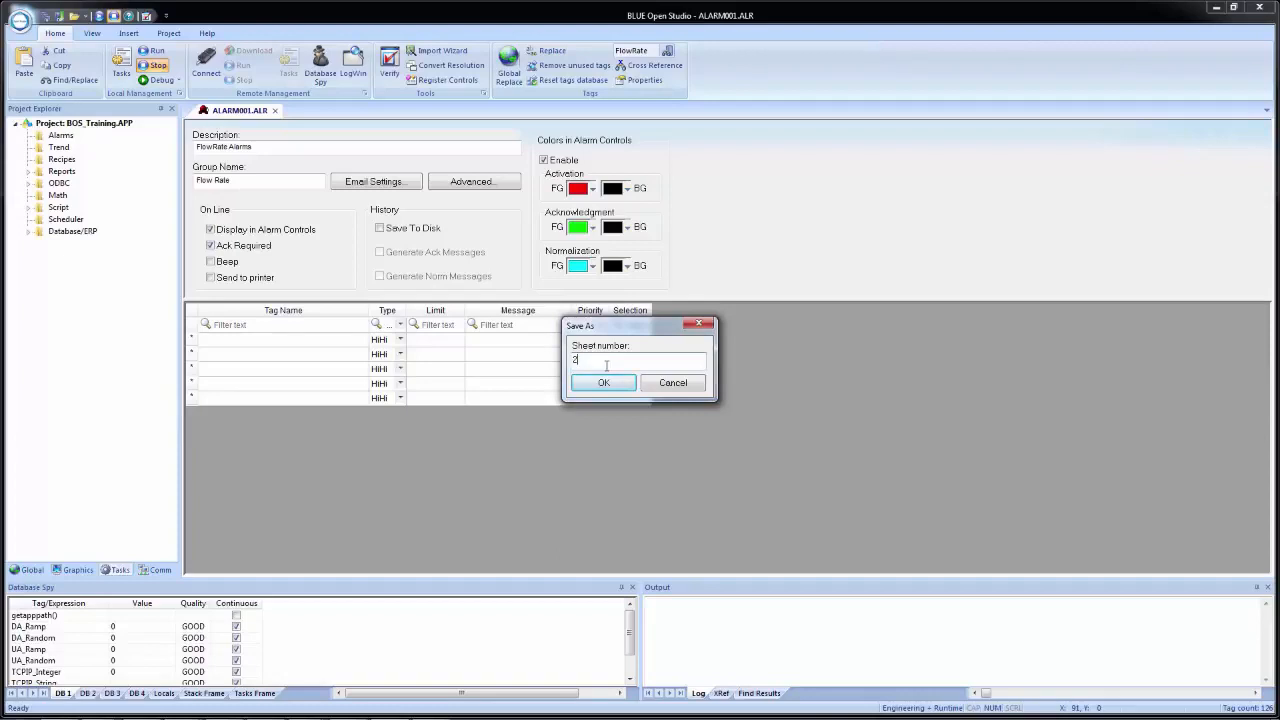
click(603, 383)
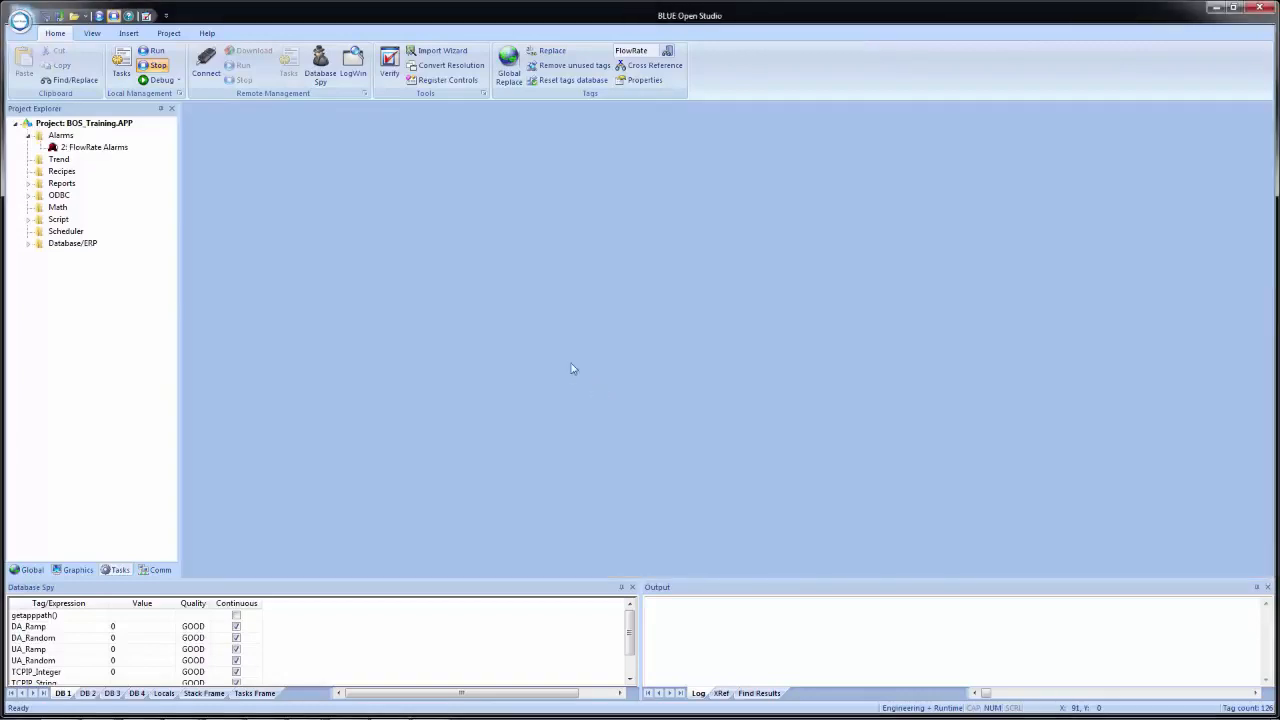
- Reopen the FlowRate Alarms worksheet and compare its entries with the FlowRate tag's alarm properties, then close both
double_click(86, 149)
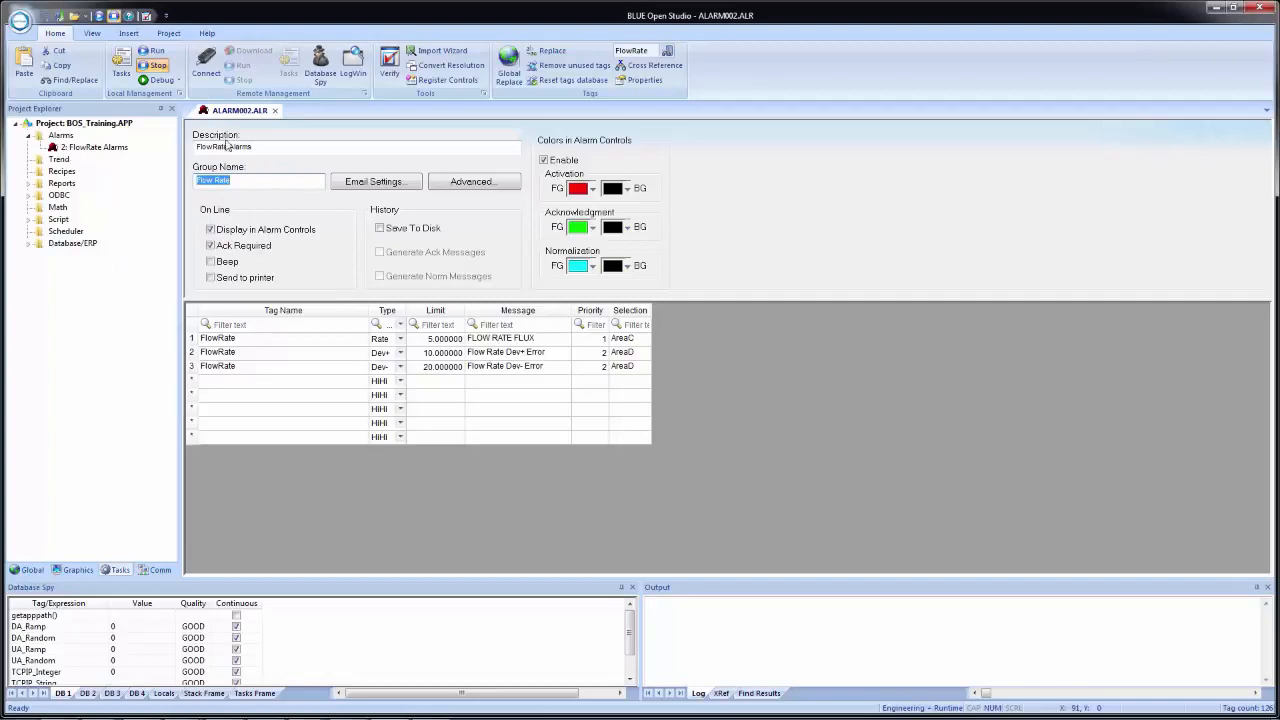
click(648, 83)
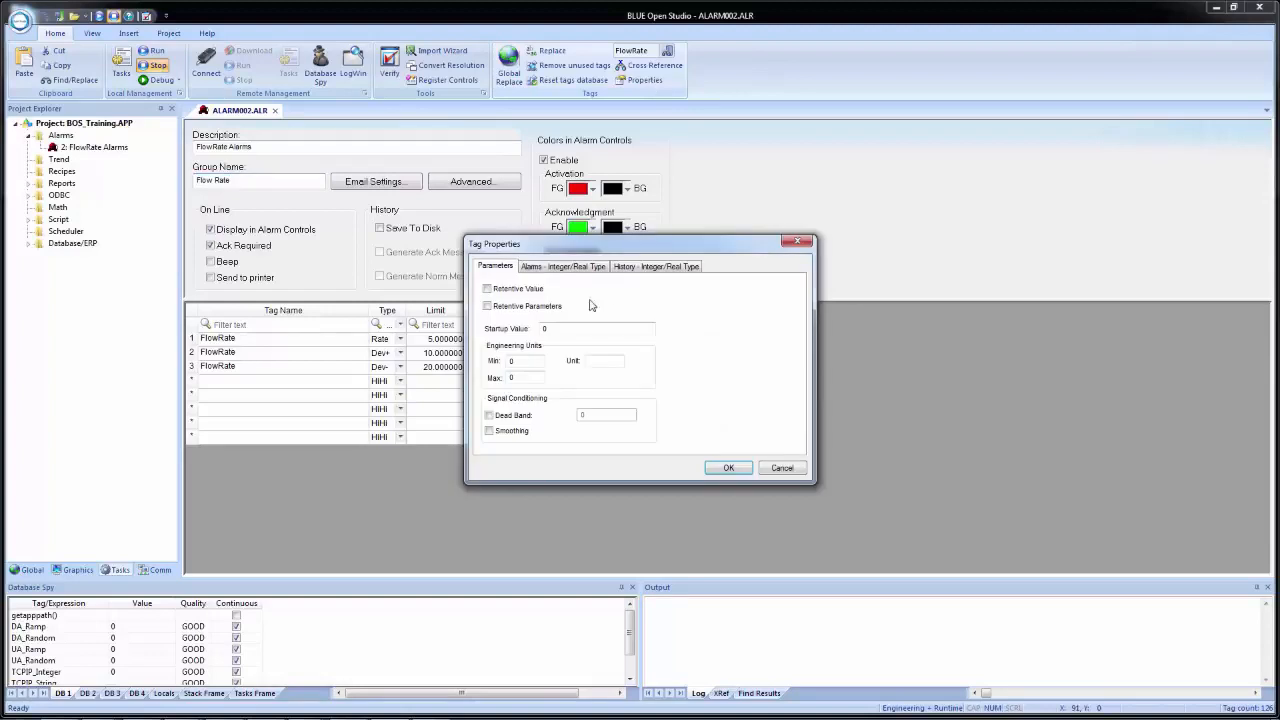
click(578, 268)
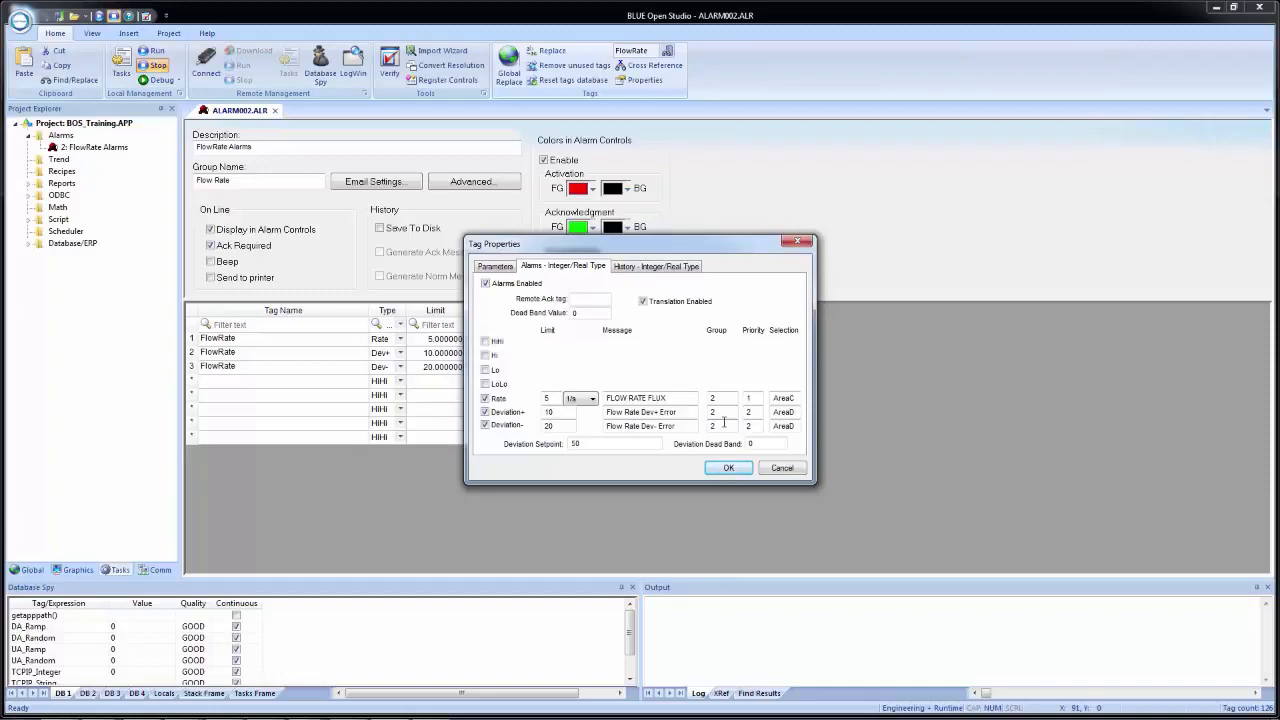
click(798, 469)
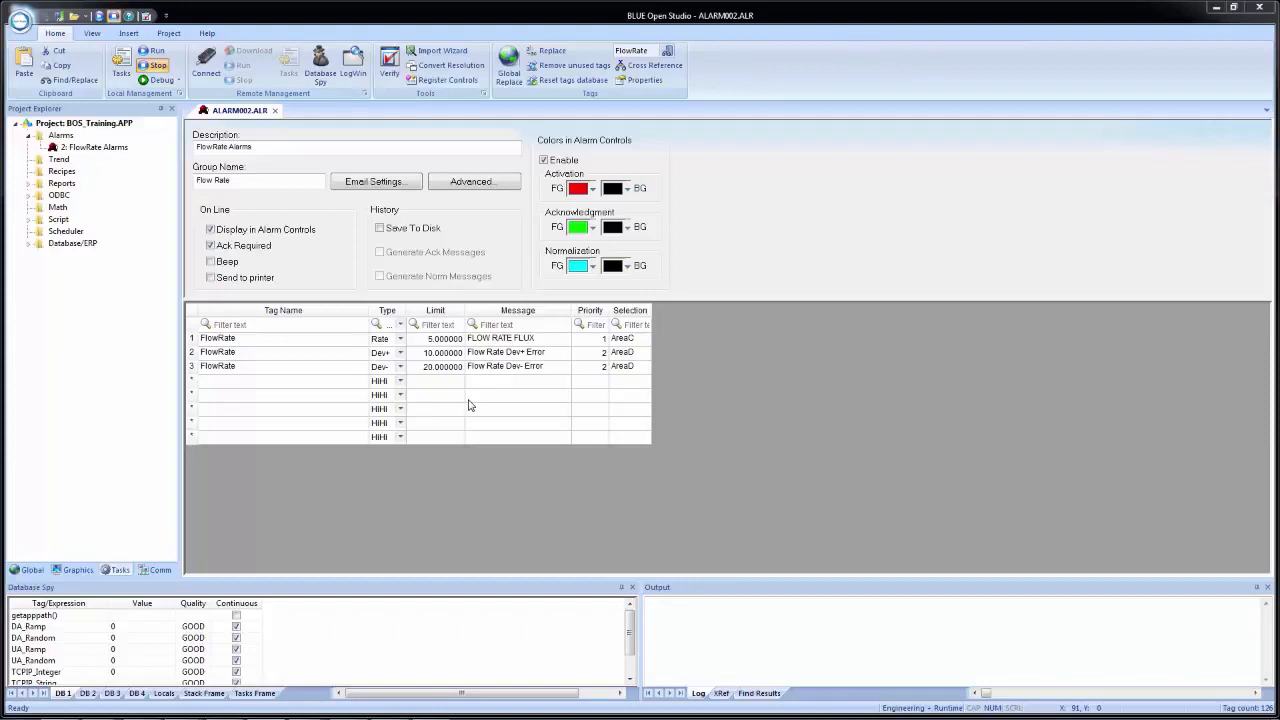
click(277, 111)
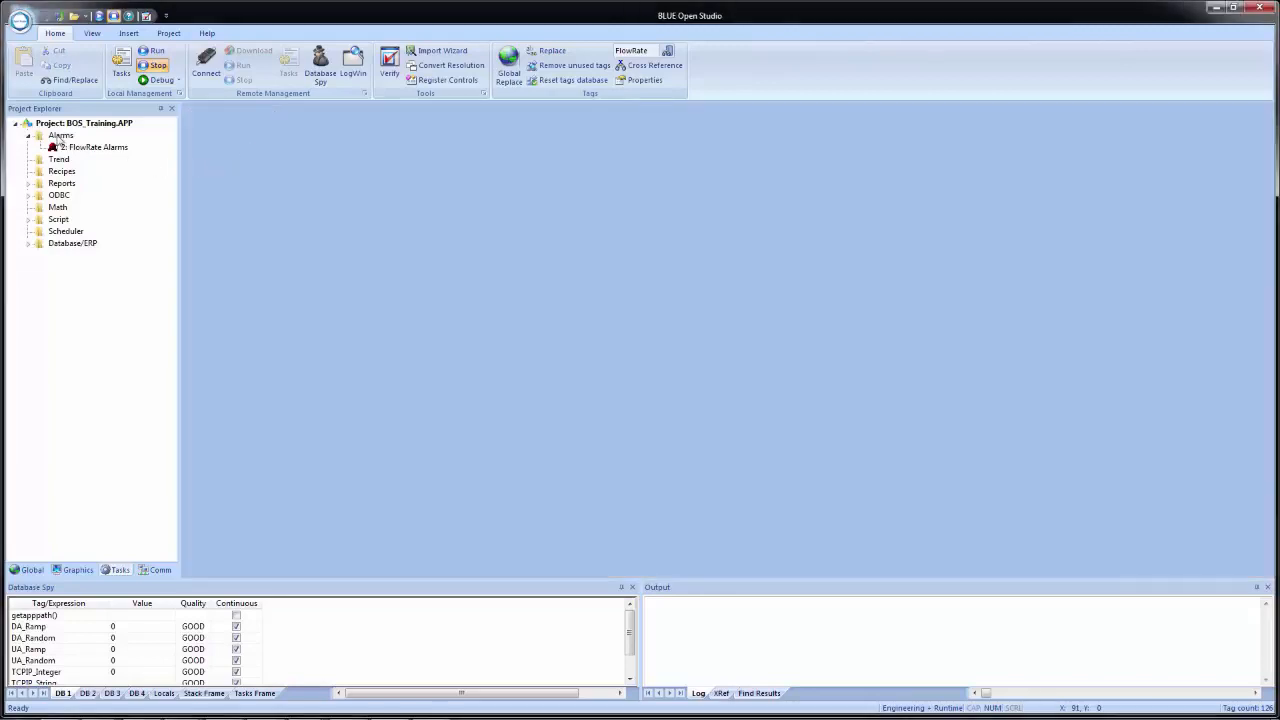
- Insert another alarm worksheet with the description "Temperature Alarms" and the group name "Temperature"
double_click(90, 150)
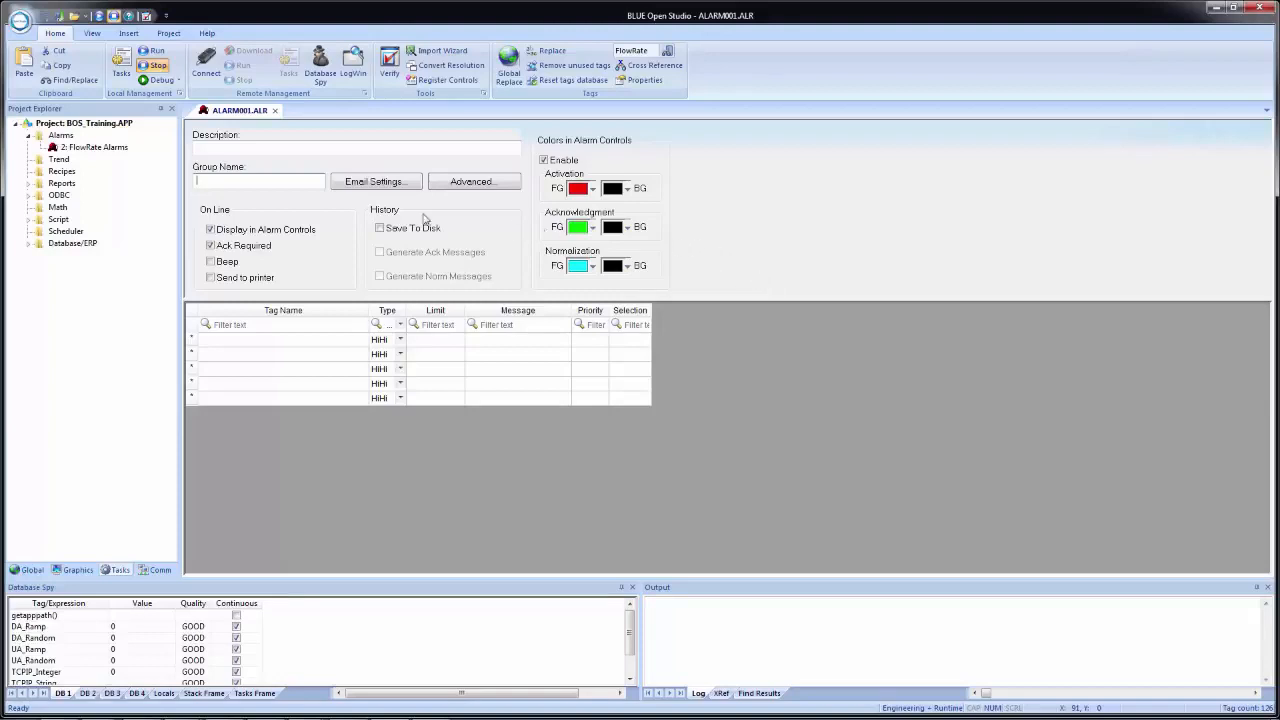
click(248, 150)
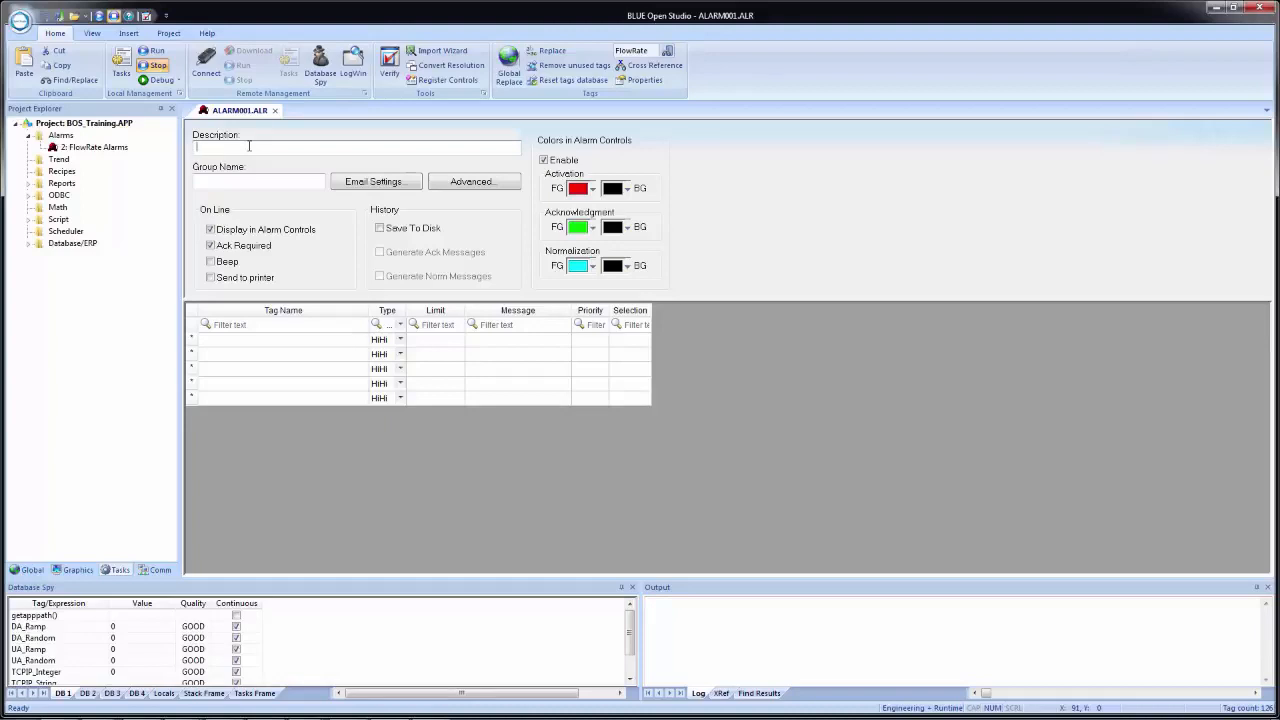
text(Temperature Alarms)
key(Tab)
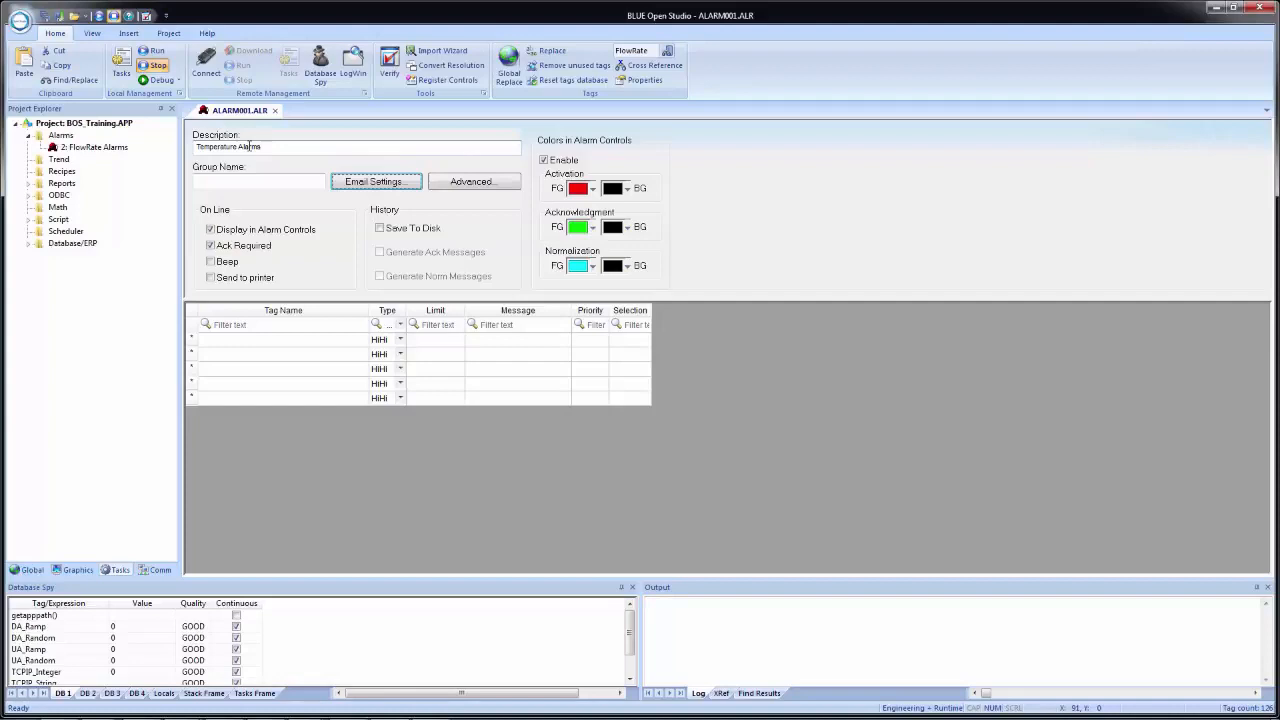
click(265, 180)
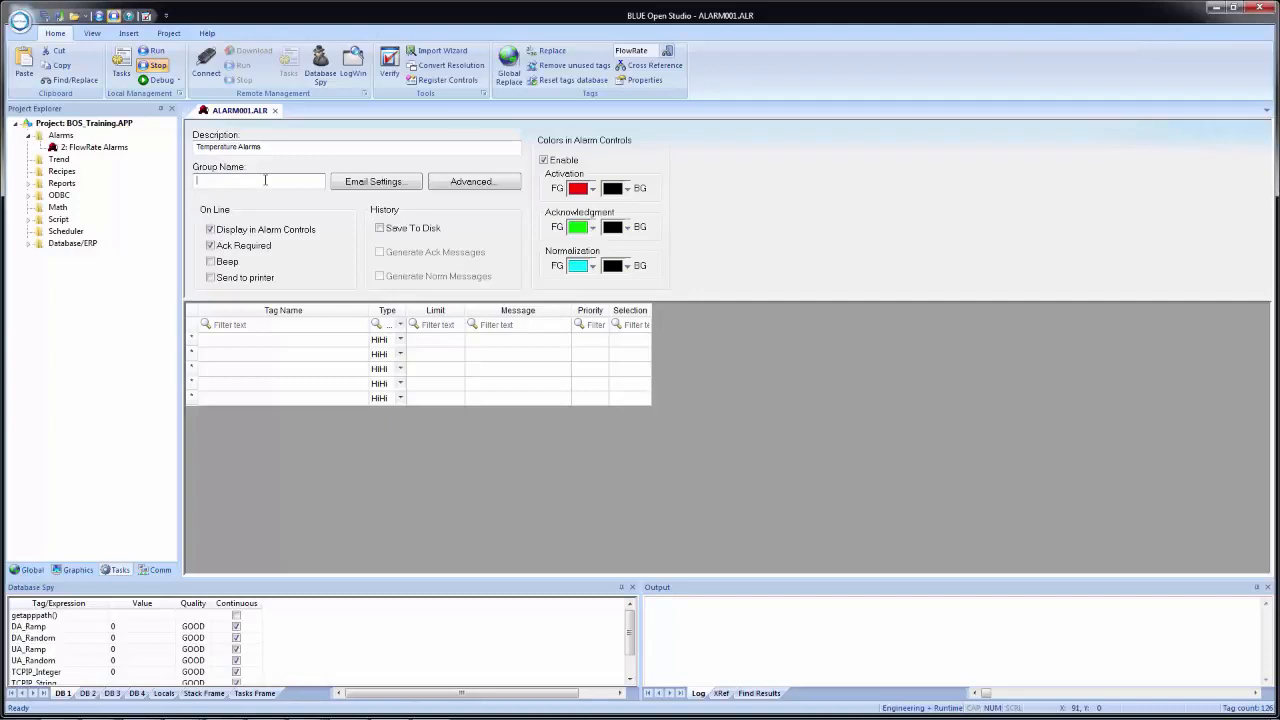
text(Temperature)
- Examine the Temperature worksheet's email settings, enabling automatic email to review the message format items, then disable it and close the settings
click(393, 187)
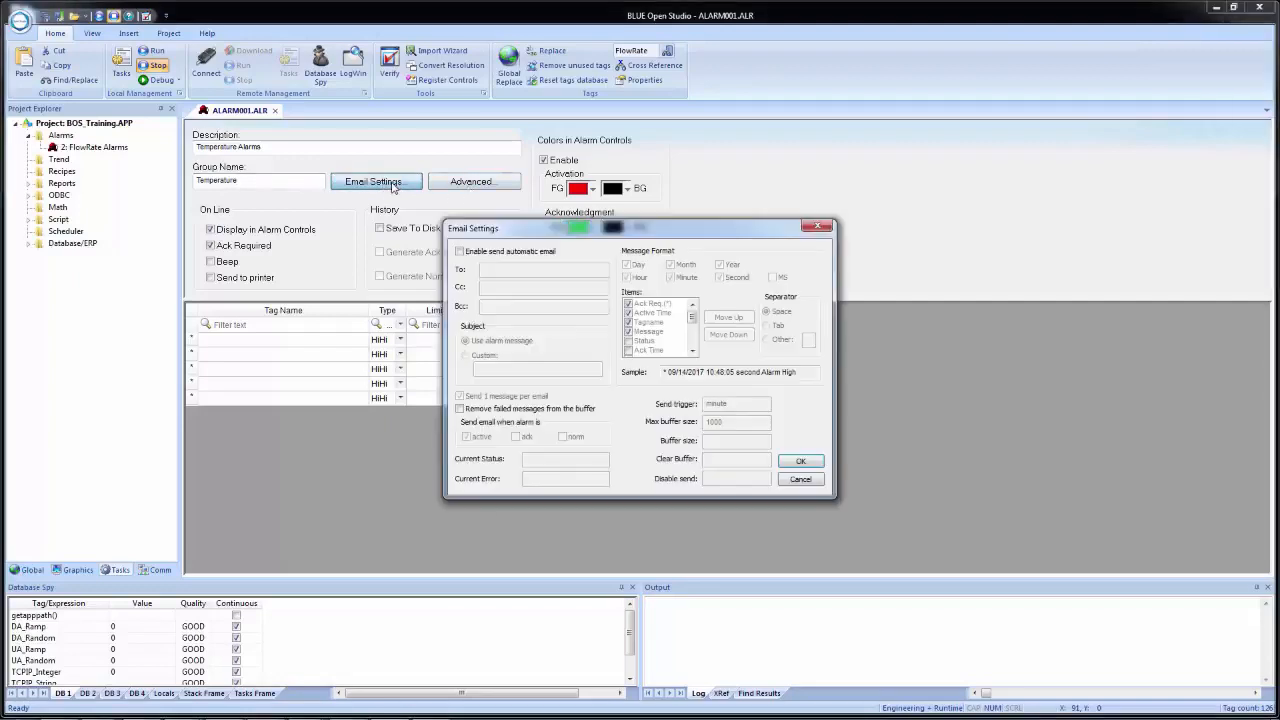
click(477, 254)
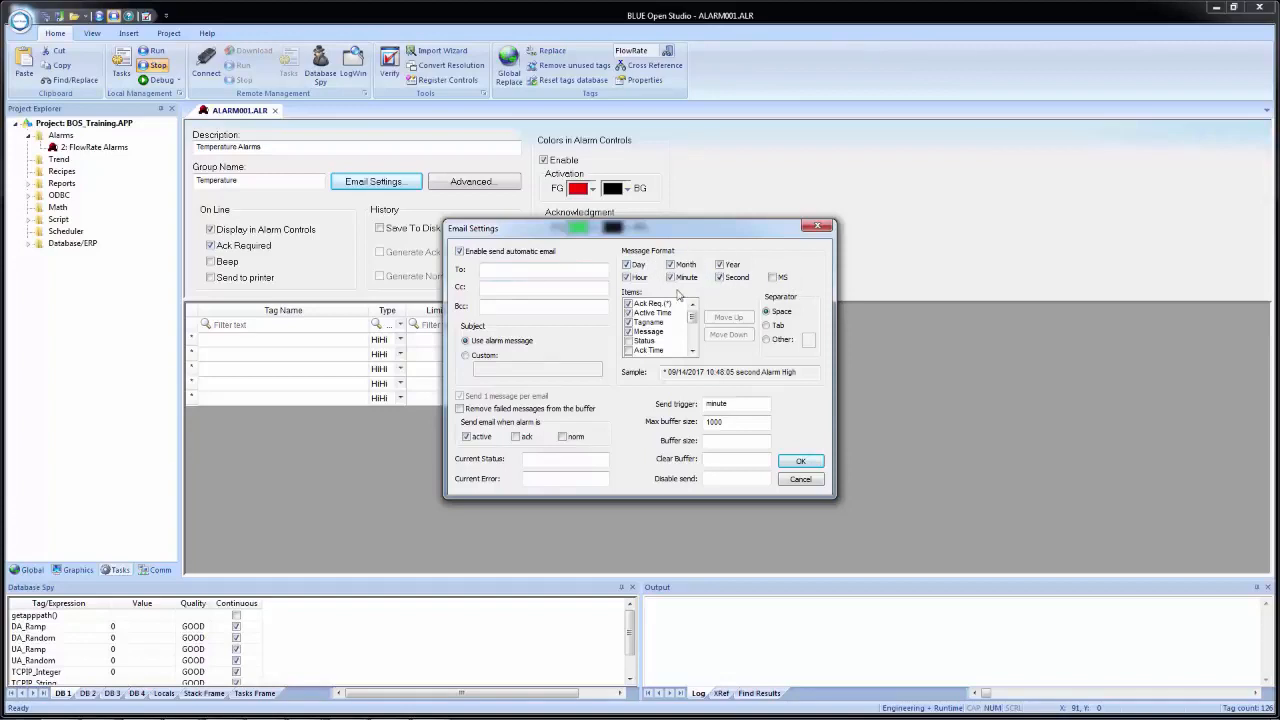
click(693, 354)
click(693, 354)
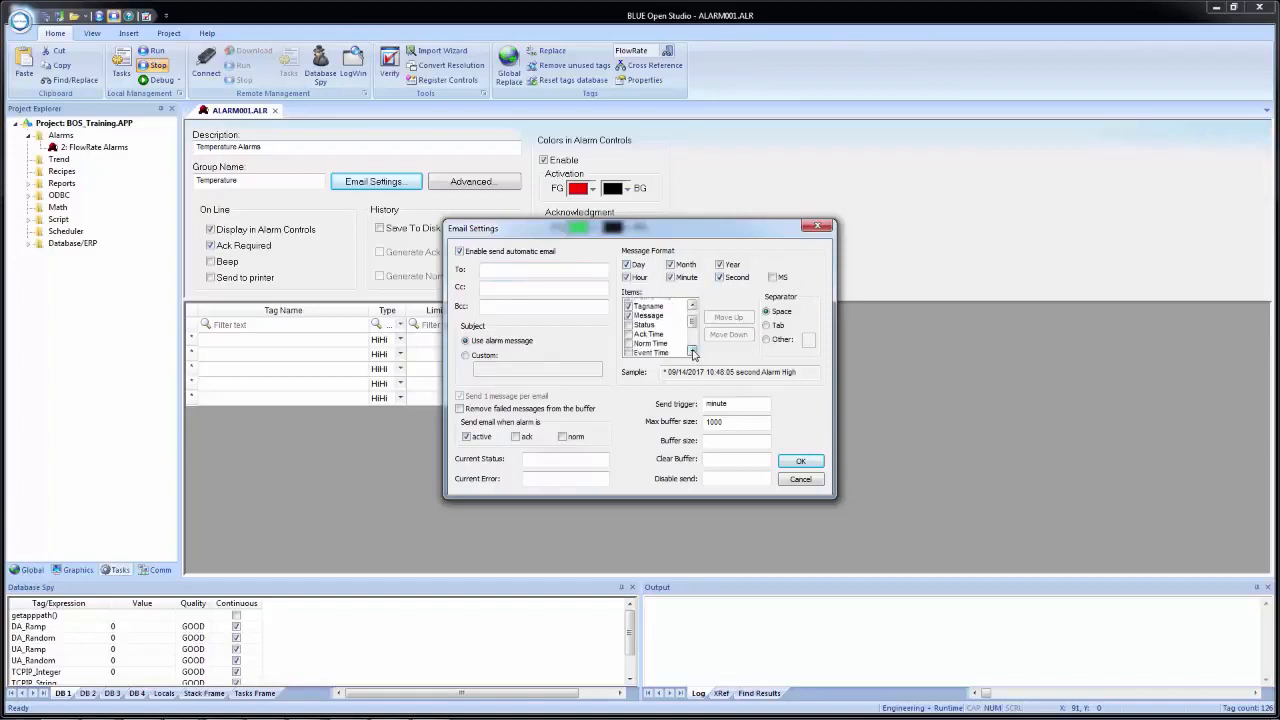
click(693, 354)
click(693, 354)
click(693, 354)
click(693, 354)
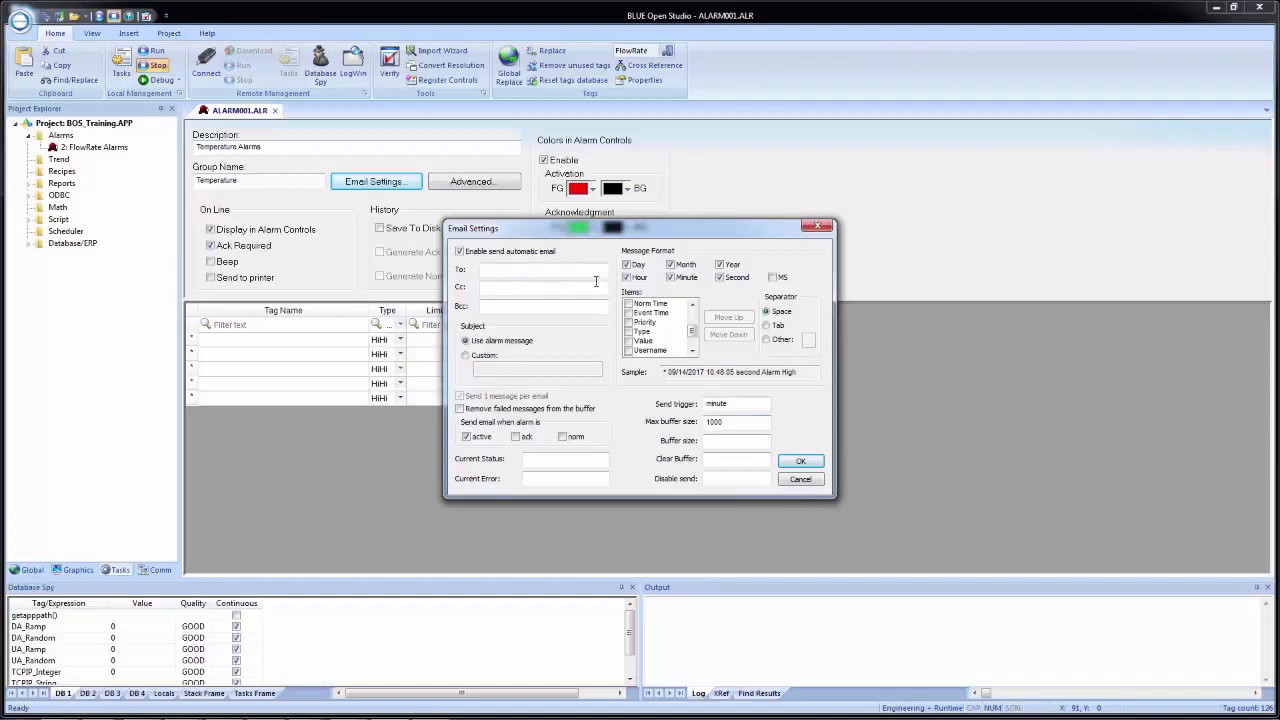
click(535, 253)
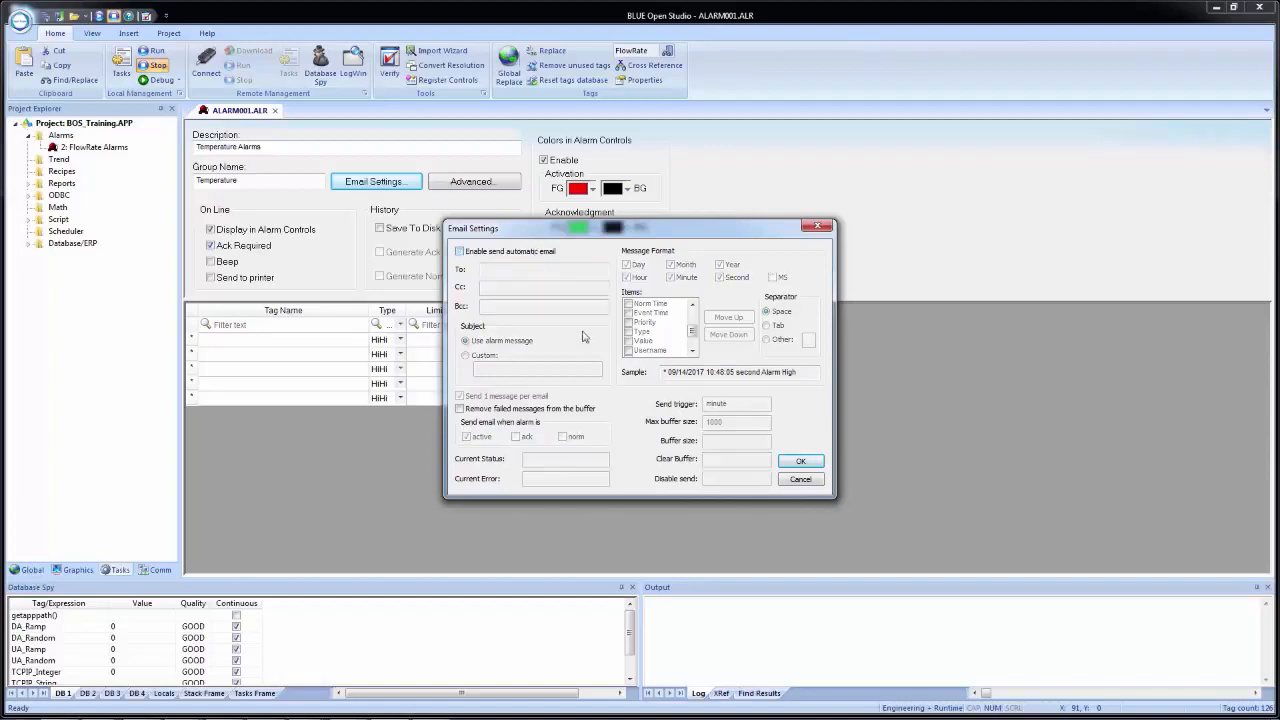
click(801, 462)
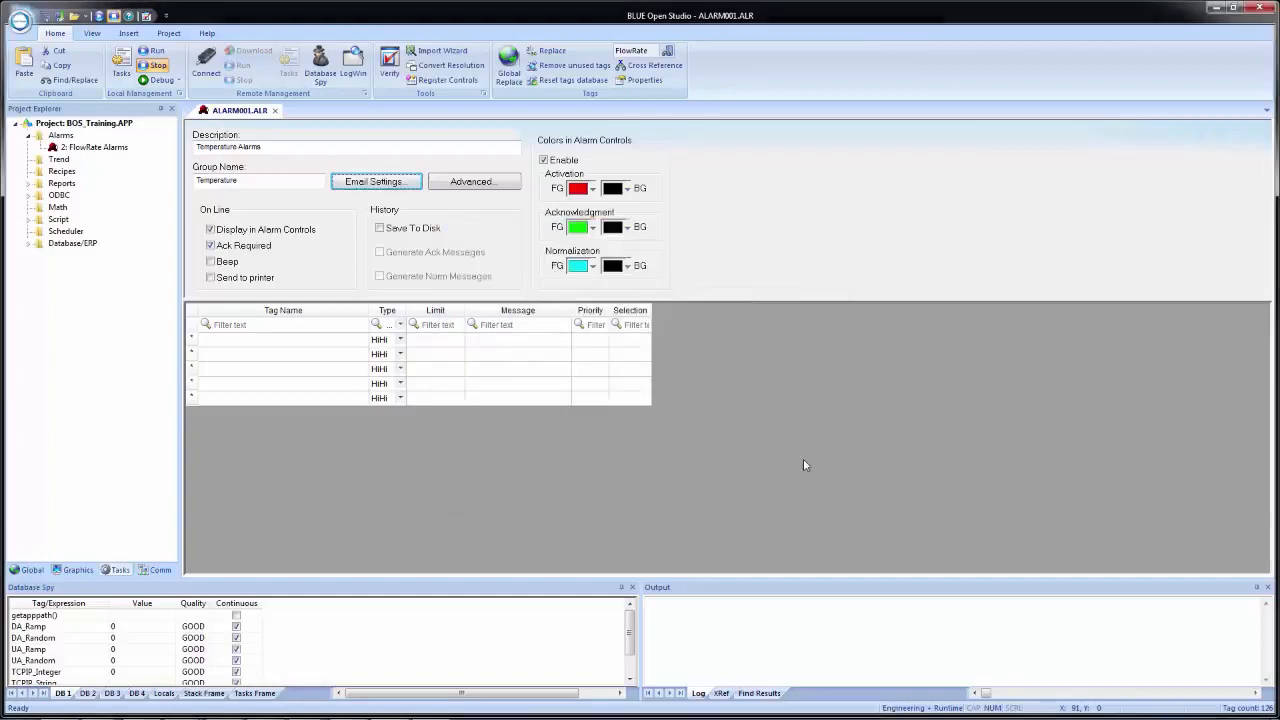
- Examine the worksheet's advanced settings and the tags available for the Disable field, leaving both without making changes
click(465, 189)
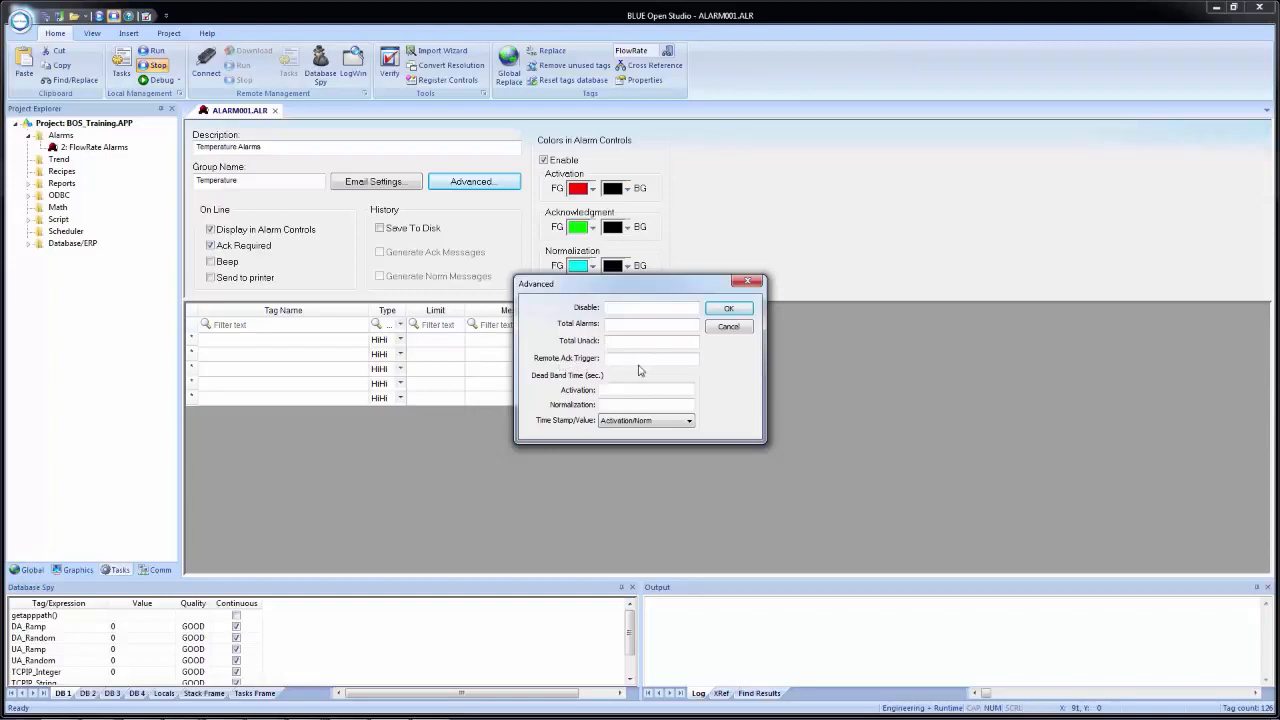
click(683, 307)
right_click(683, 307)
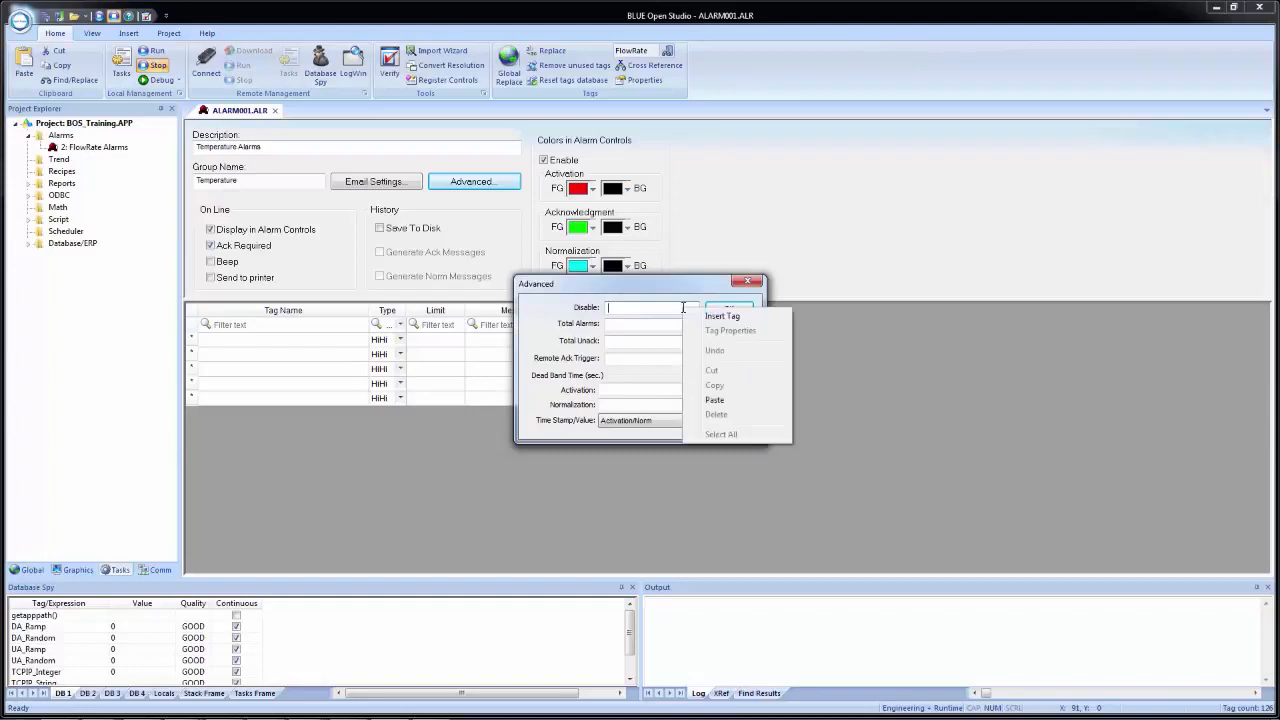
click(695, 320)
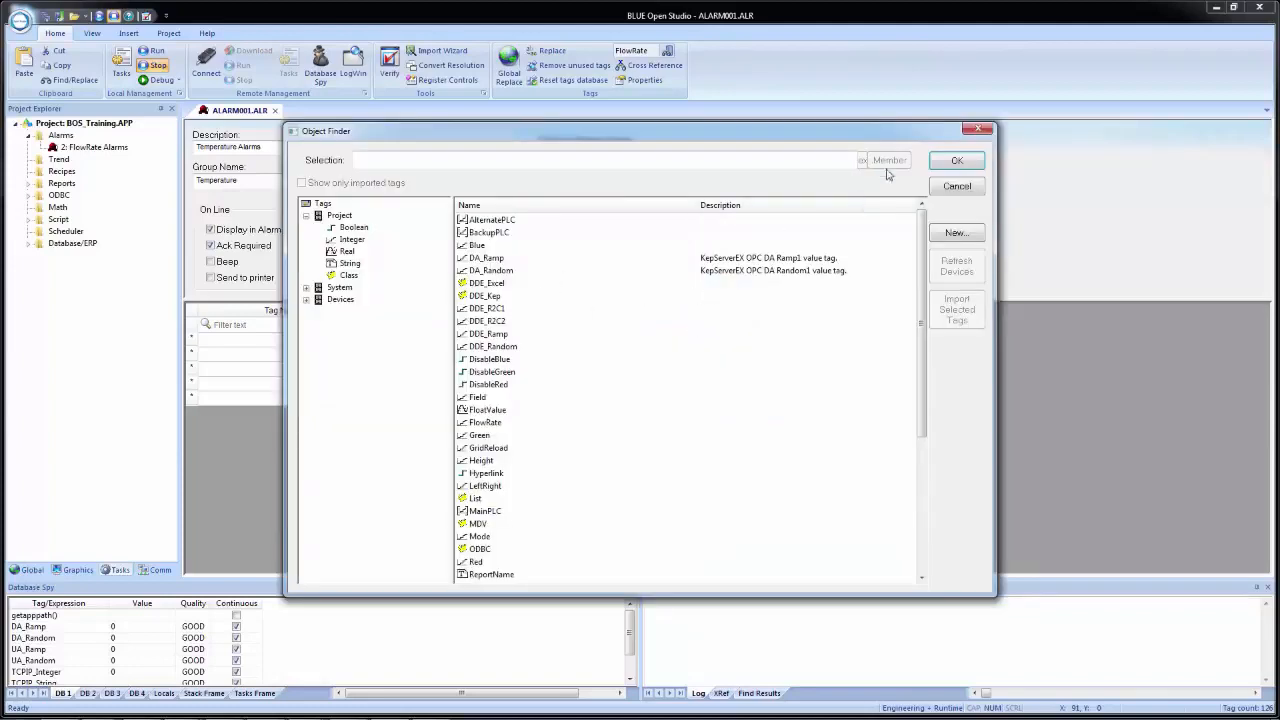
click(943, 189)
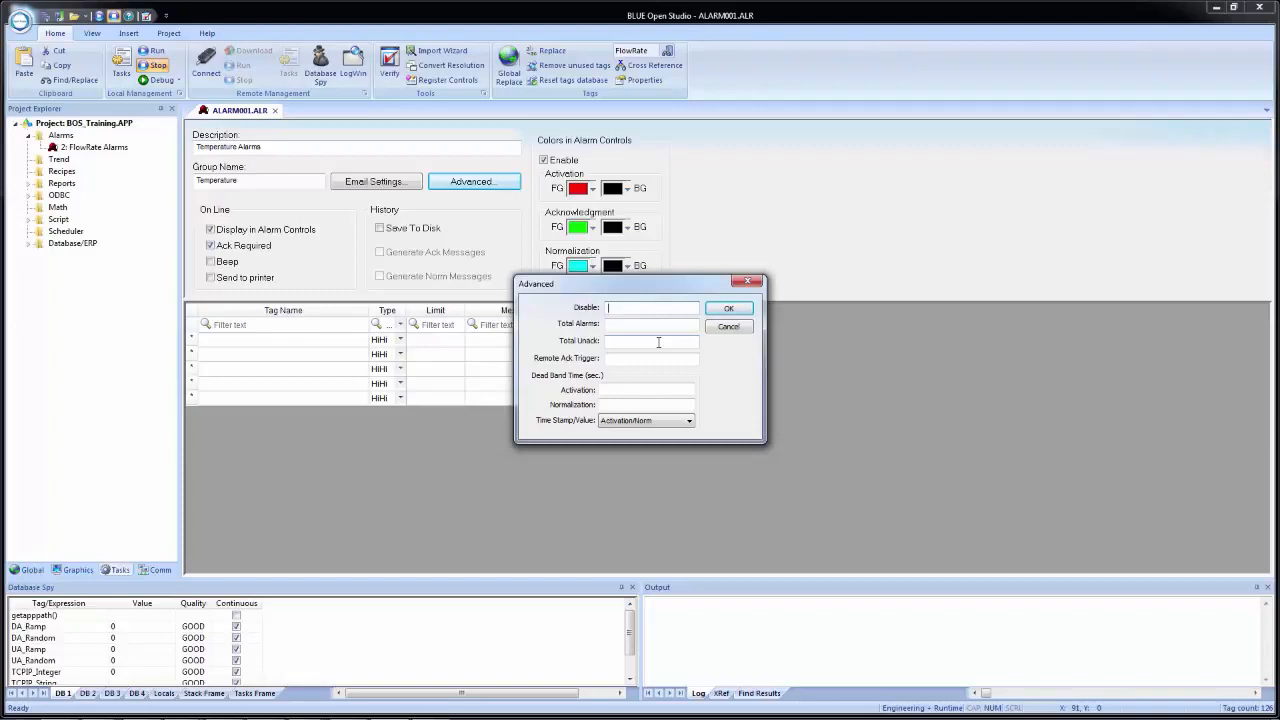
click(728, 328)
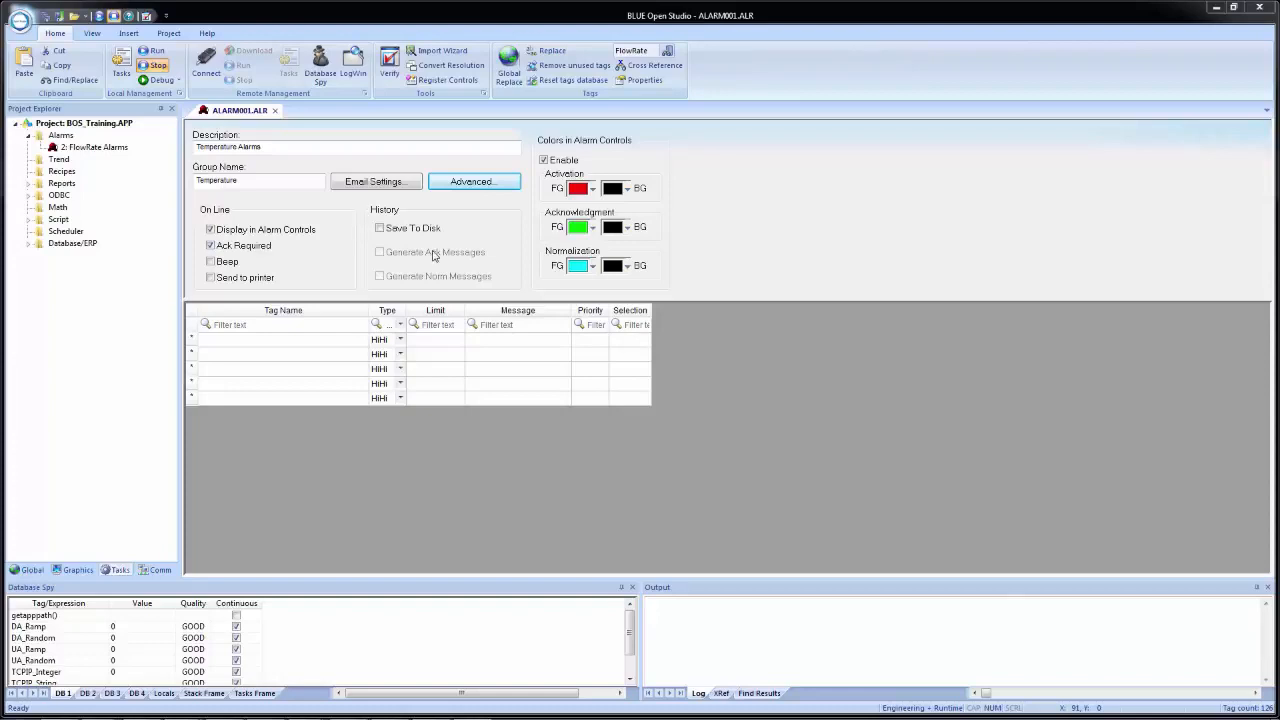
- Try the Save To Disk history option, turn it off again, and review the alarm types available for the first row
click(380, 229)
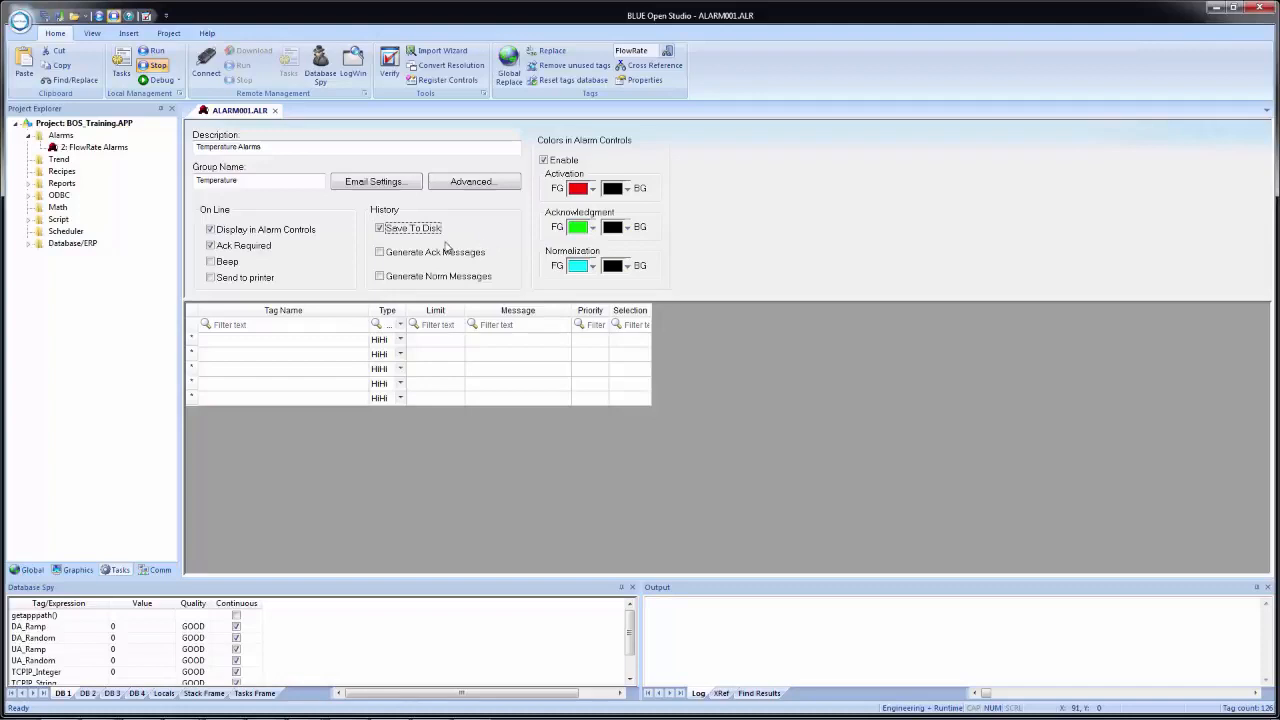
click(398, 230)
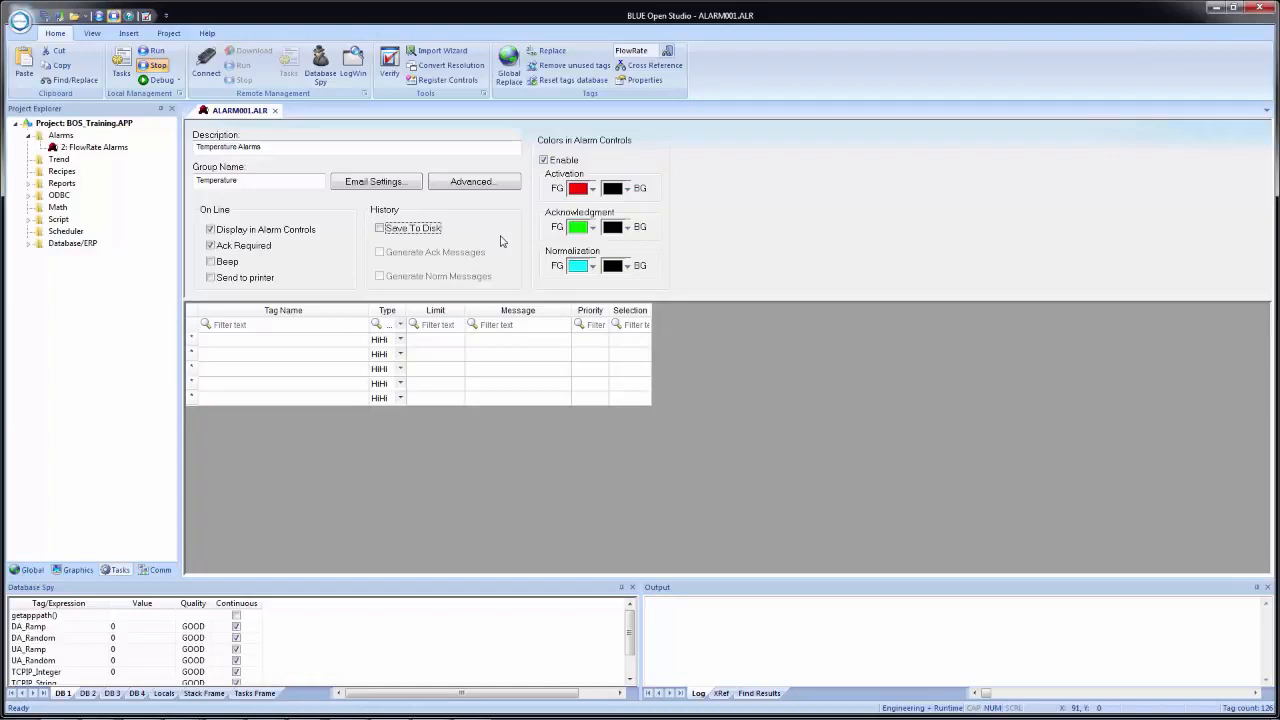
click(229, 344)
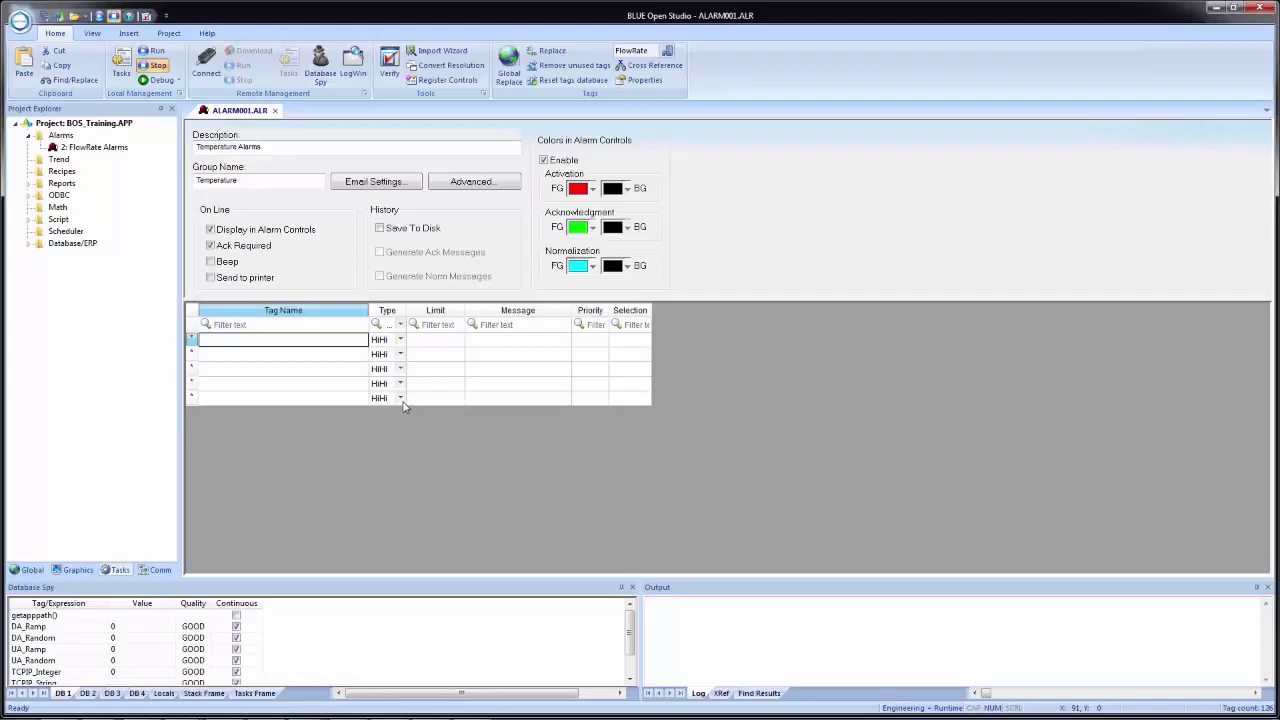
click(395, 341)
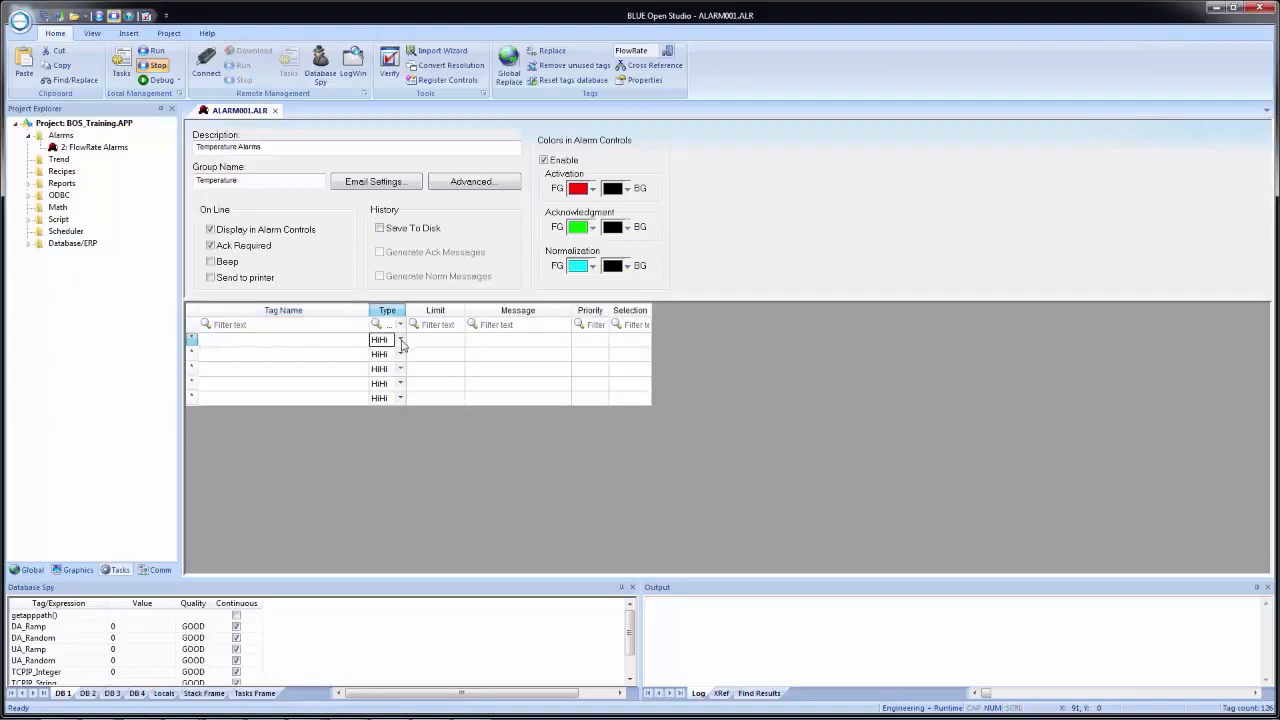
click(399, 340)
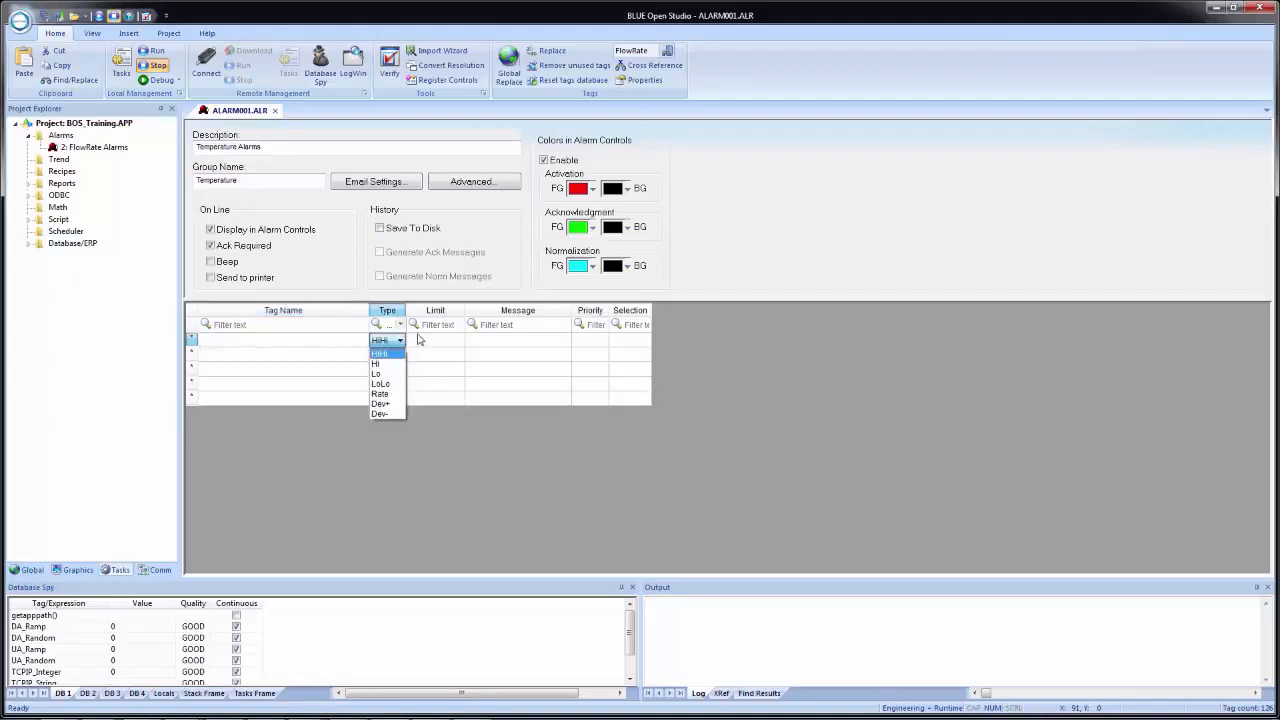
click(436, 347)
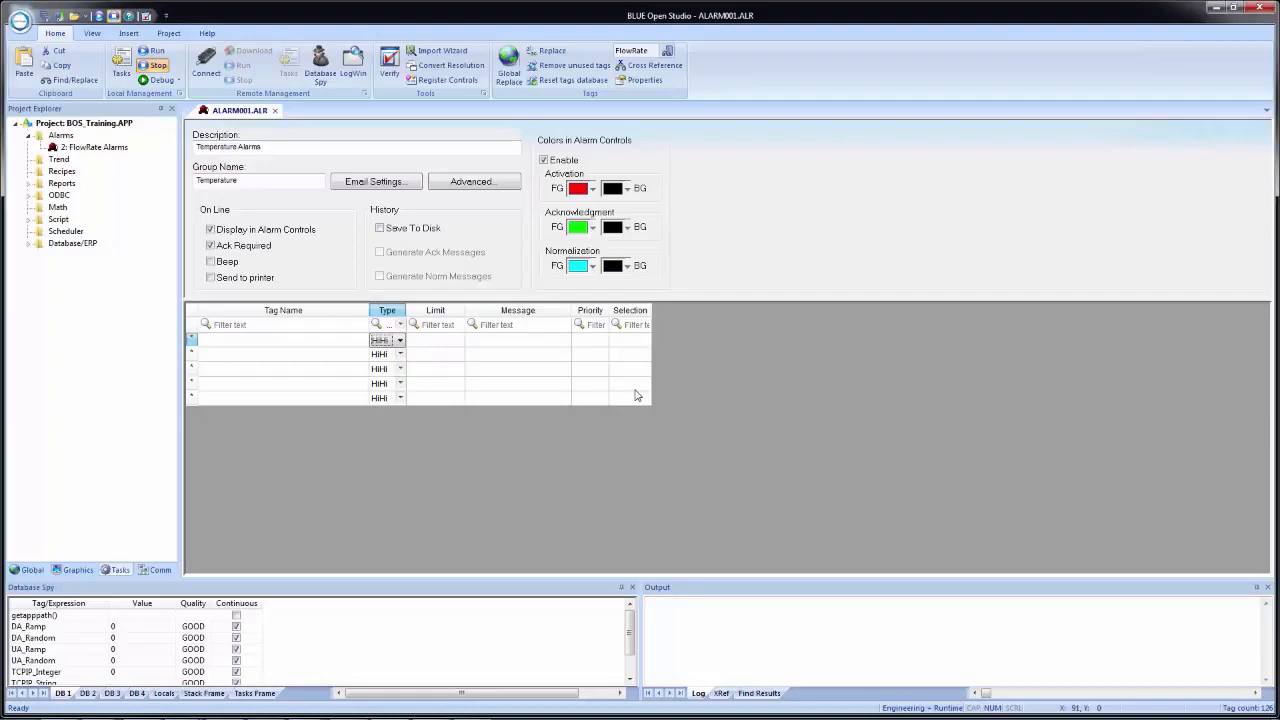
- Insert the Temperature tag as the tag name of the first alarm row
click(249, 341)
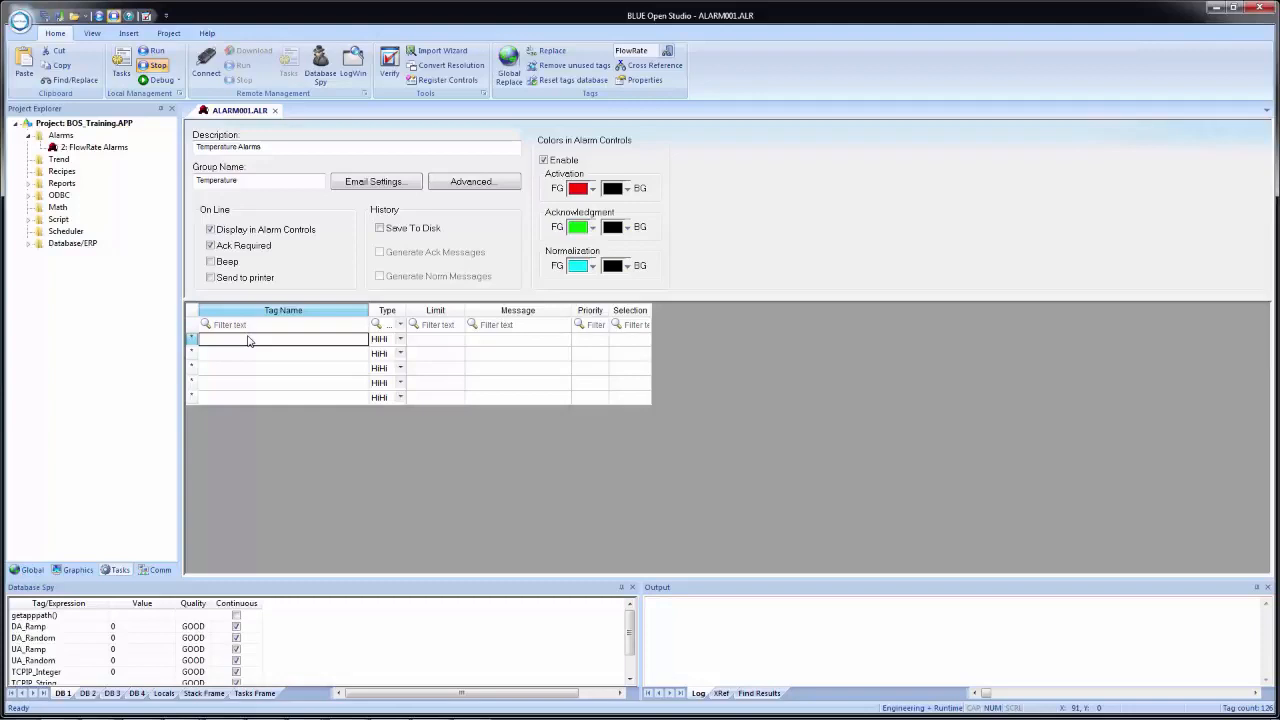
right_click(249, 341)
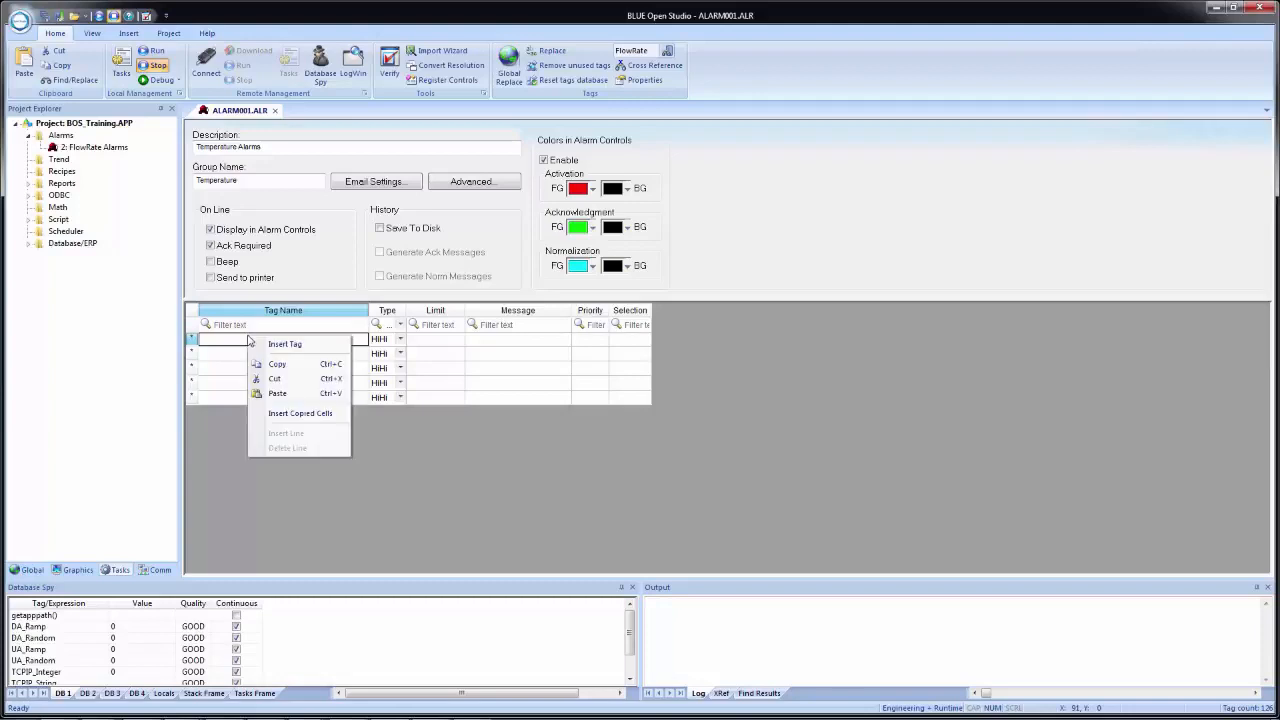
click(282, 344)
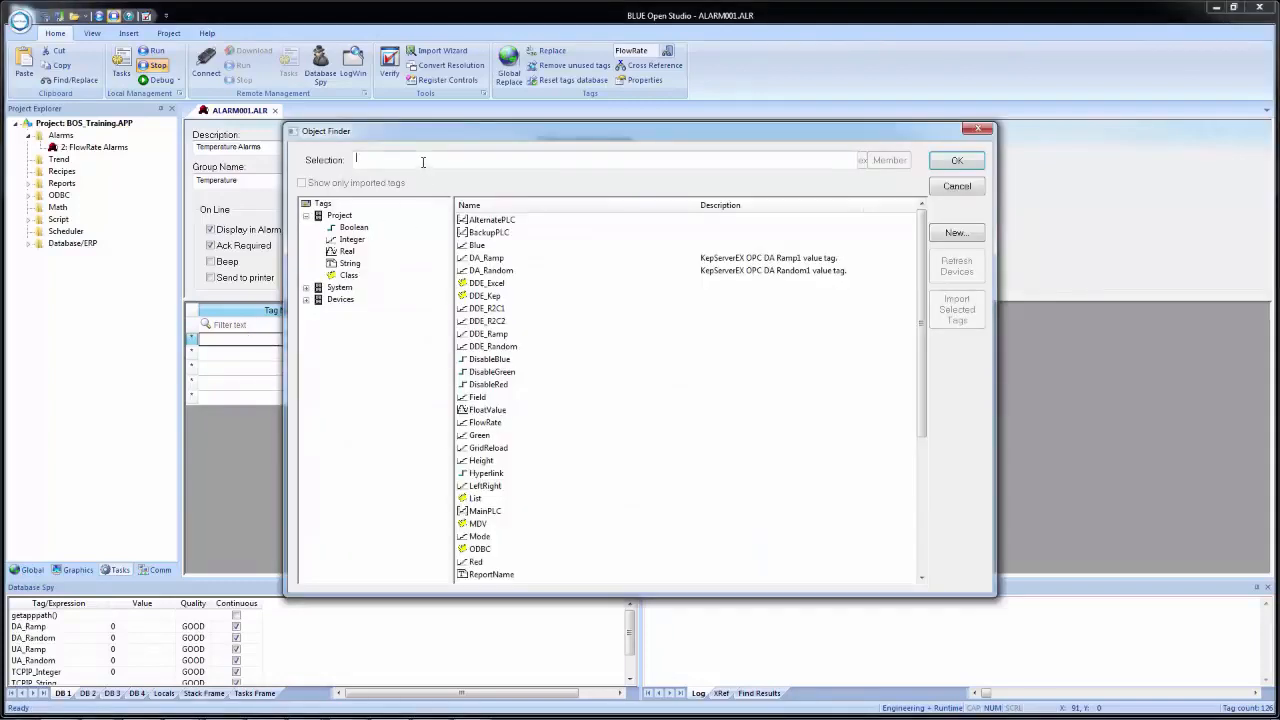
text(tem)
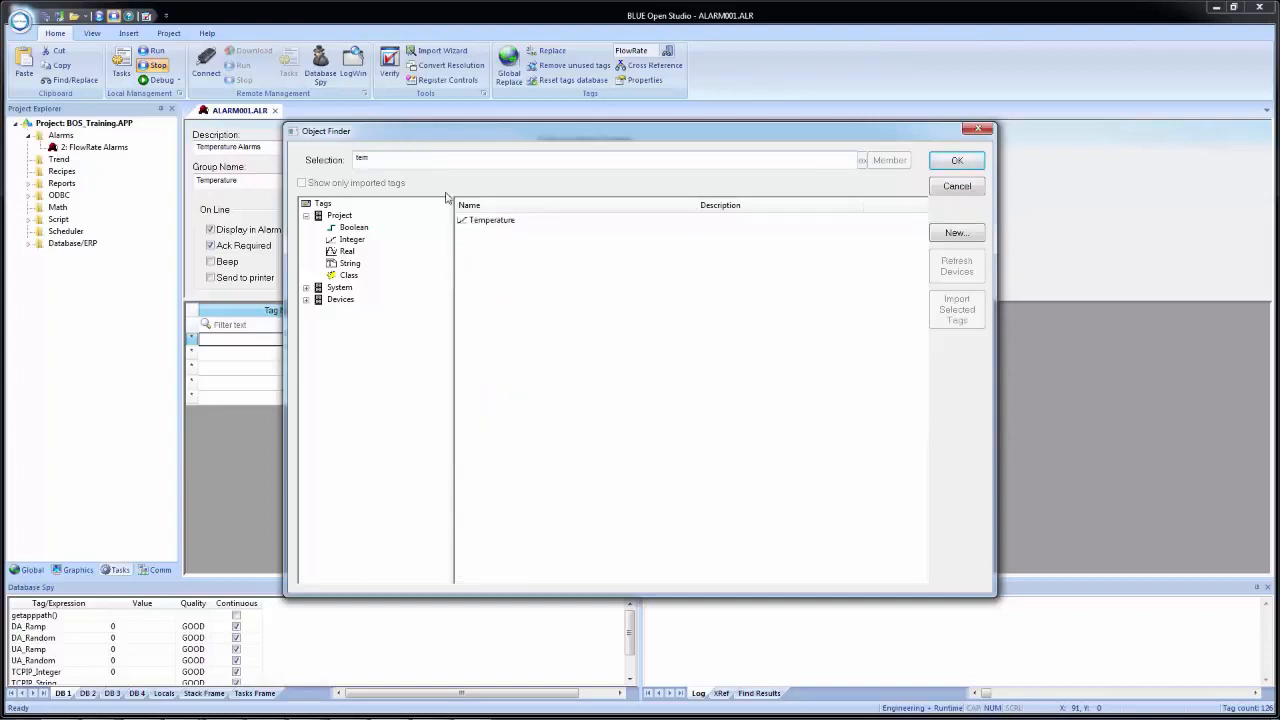
double_click(512, 222)
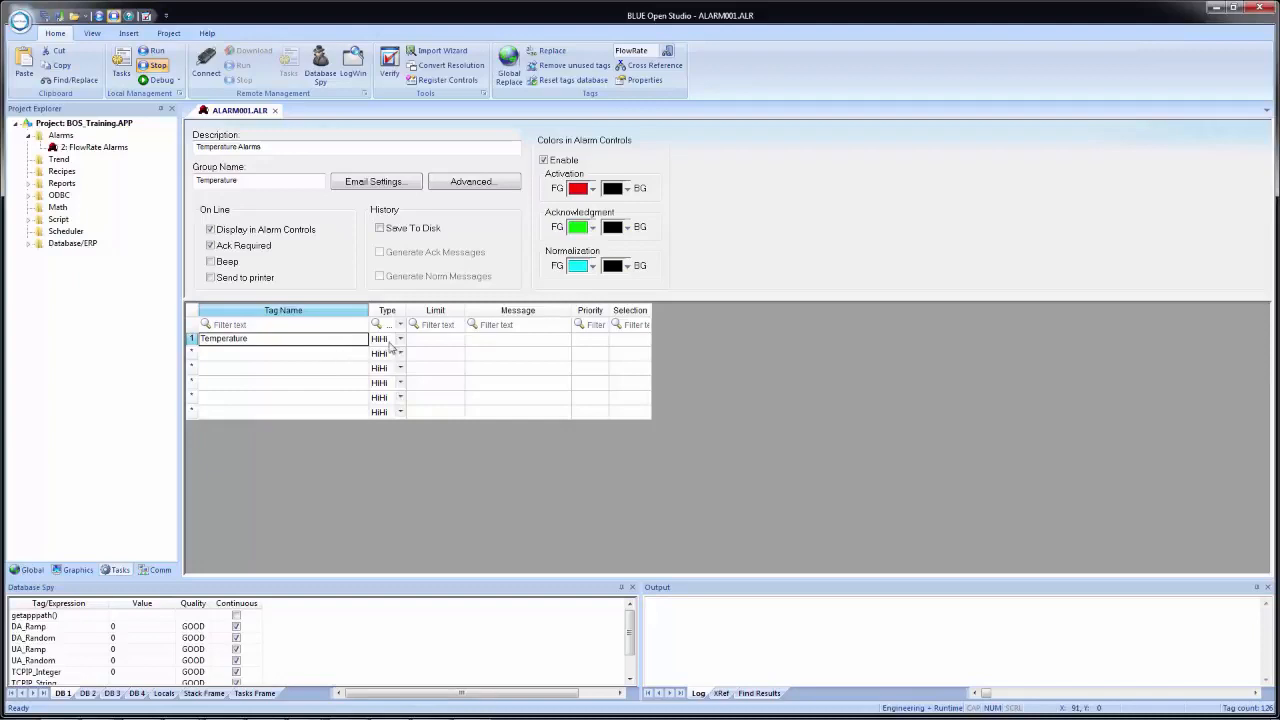
- Set the first Temperature alarm's limit to 93 and its message to "TOO HOT!!!"
click(426, 338)
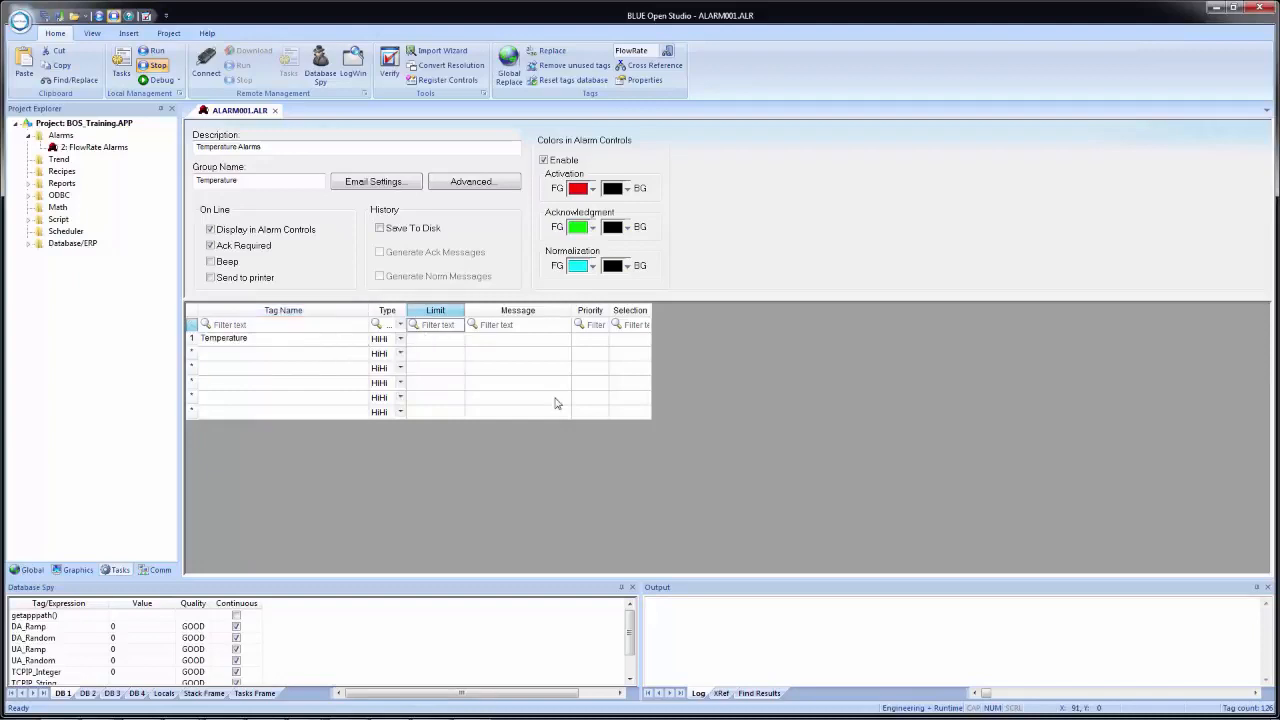
click(435, 343)
text(93)
key(Tab)
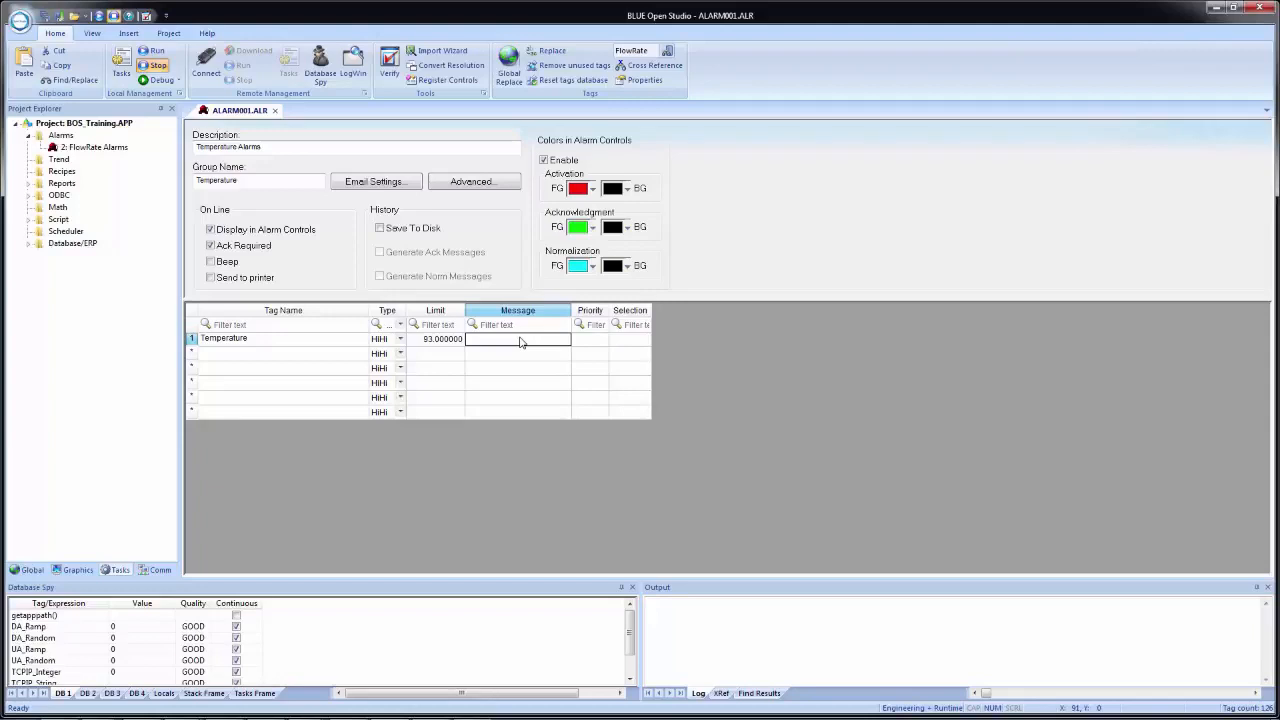
click(520, 342)
text(TOO HOT!!!)
key(Tab)
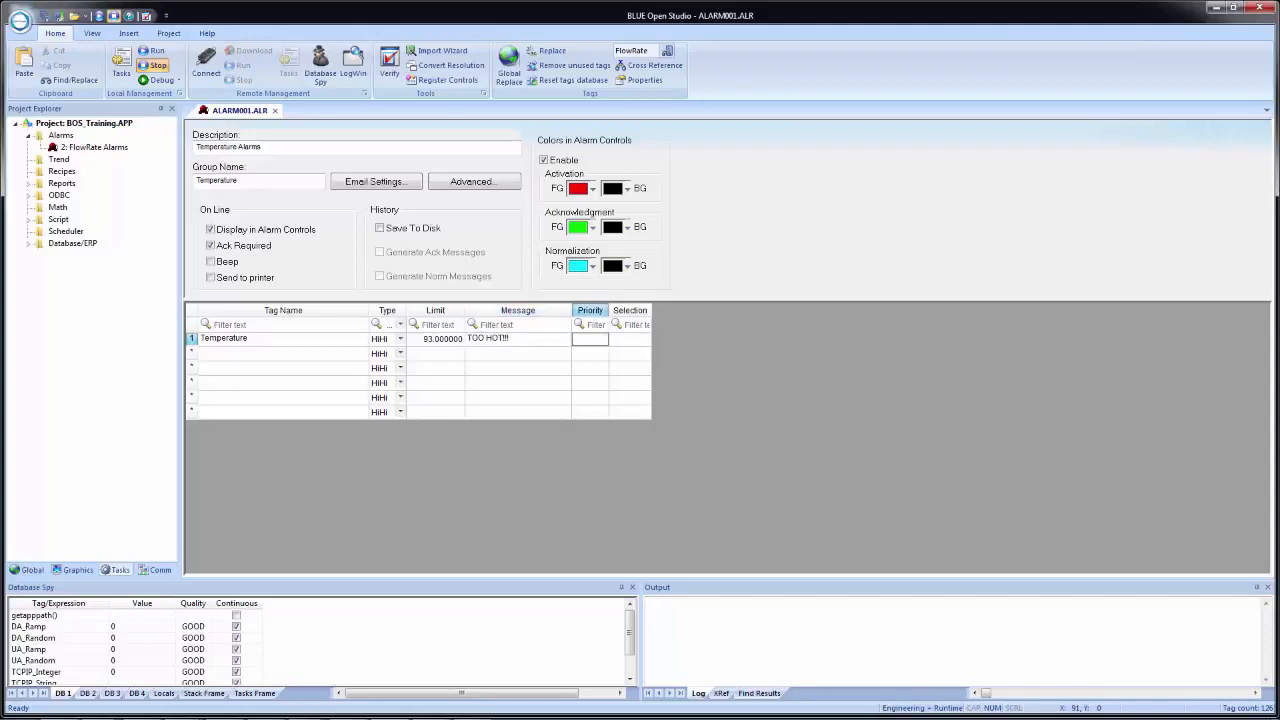
- Give the first Temperature alarm priority 1 and the selection text "AreaA"
text(1)
key(Tab)
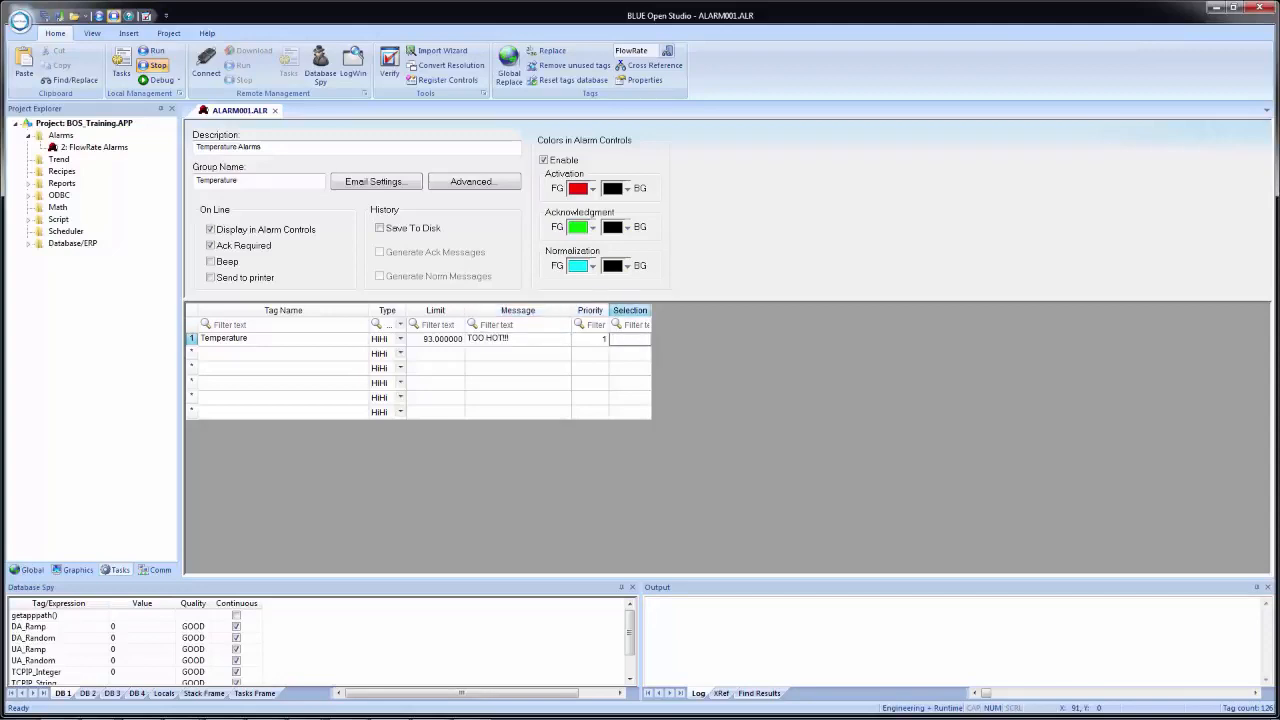
text(AreaA)
key(Tab)
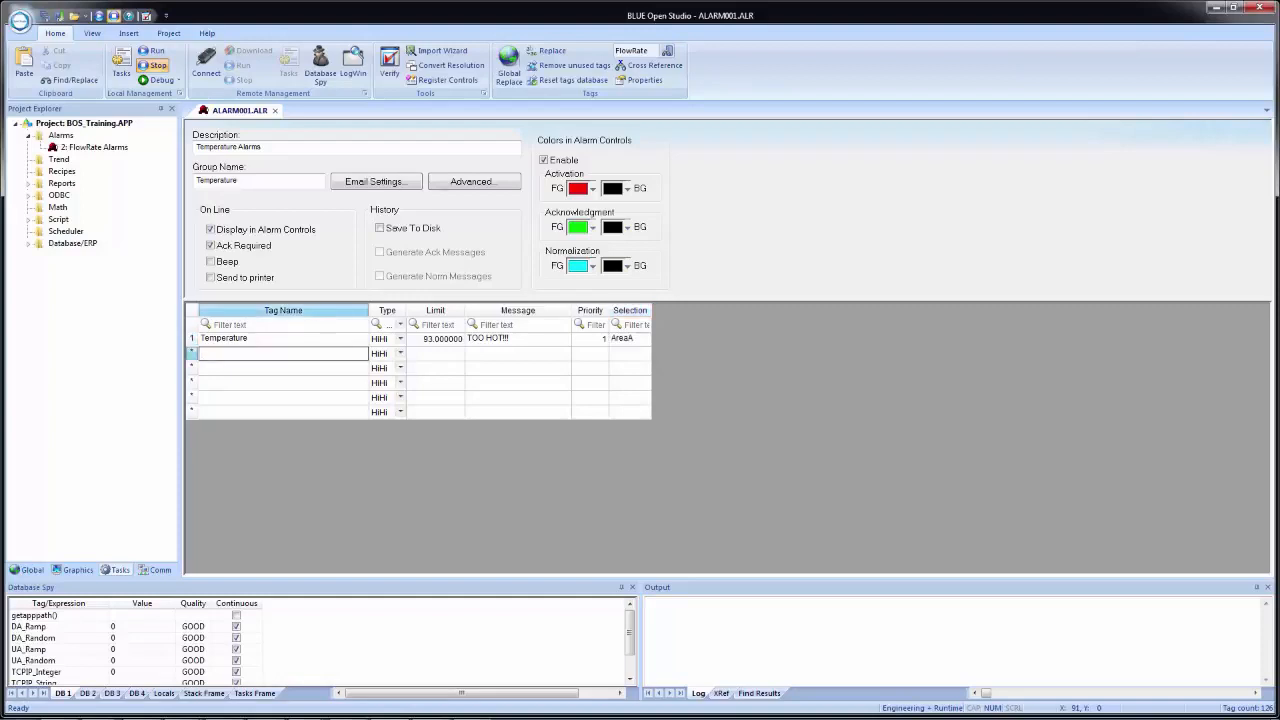
- Copy the Temperature tag name from the first alarm row into rows 2, 3 and 4
click(250, 339)
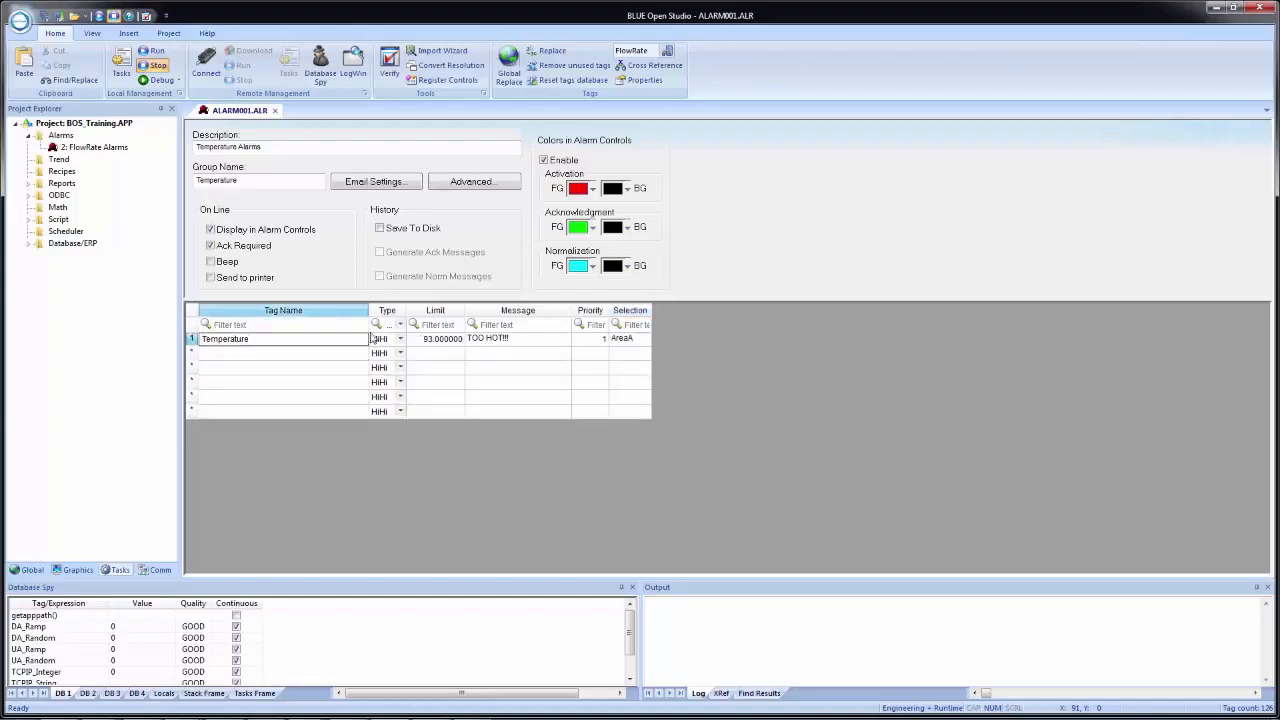
click(318, 354)
key(Up)
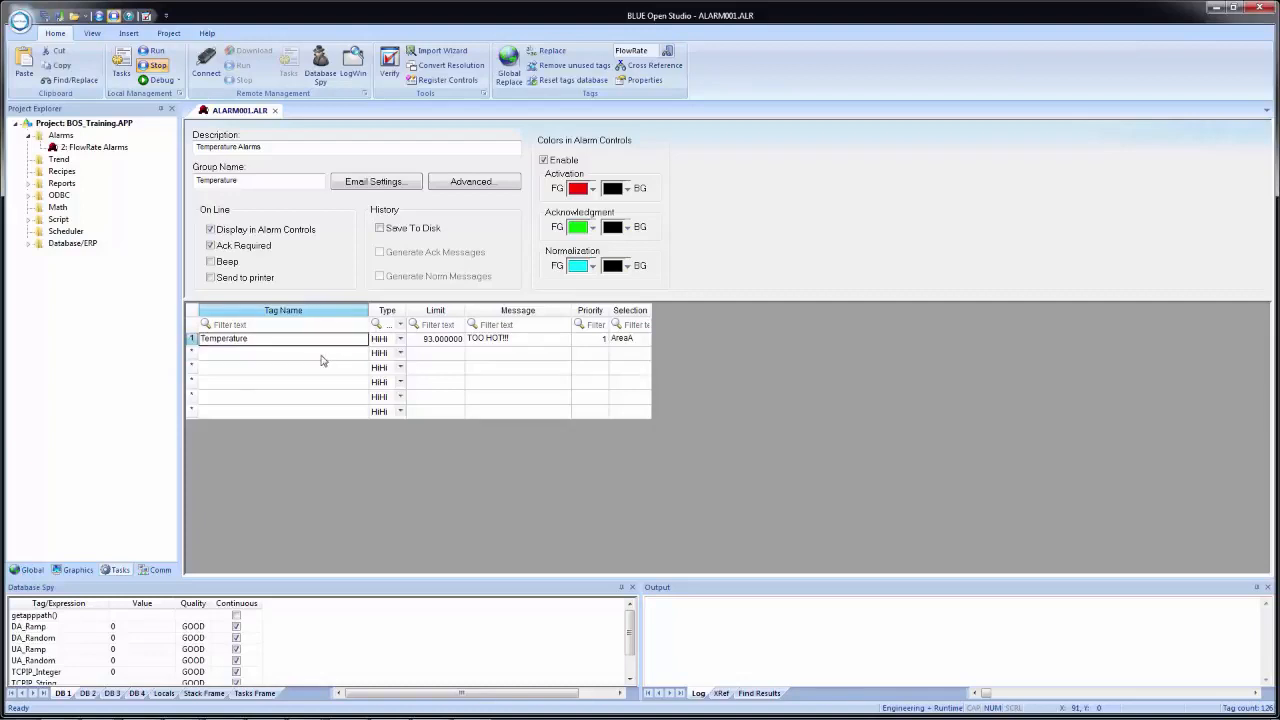
click(321, 355)
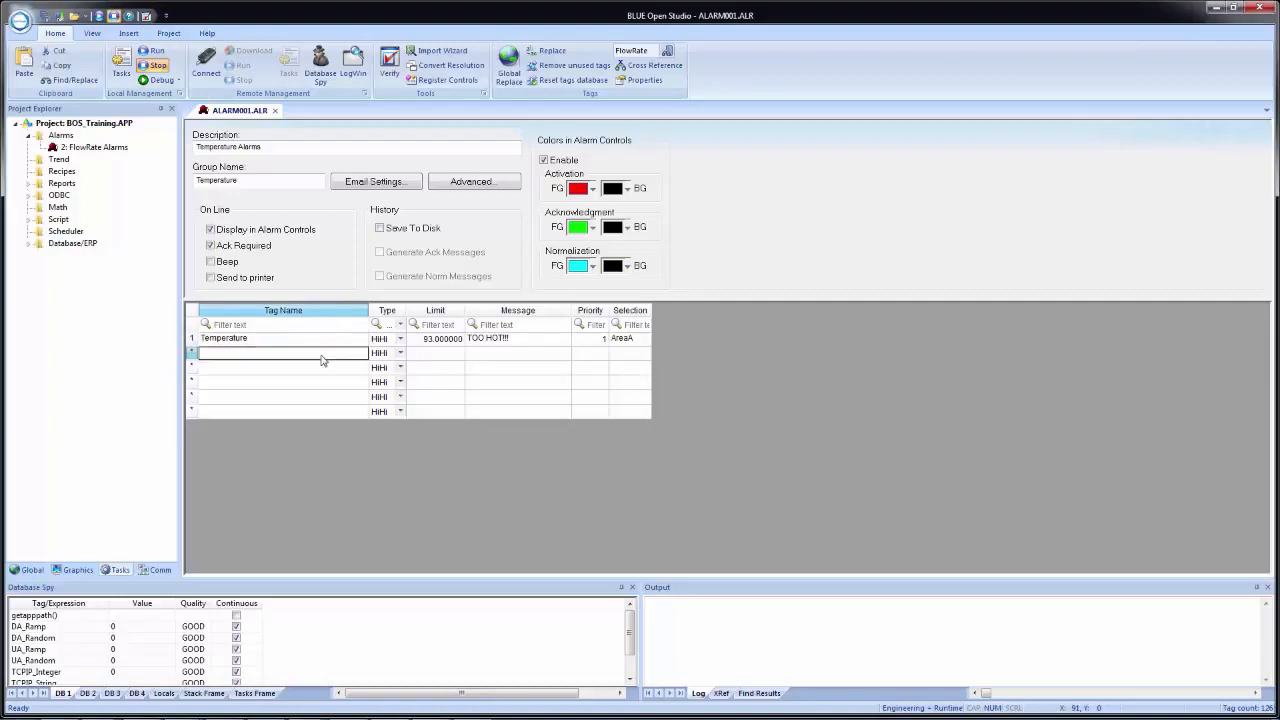
text(Temperature)
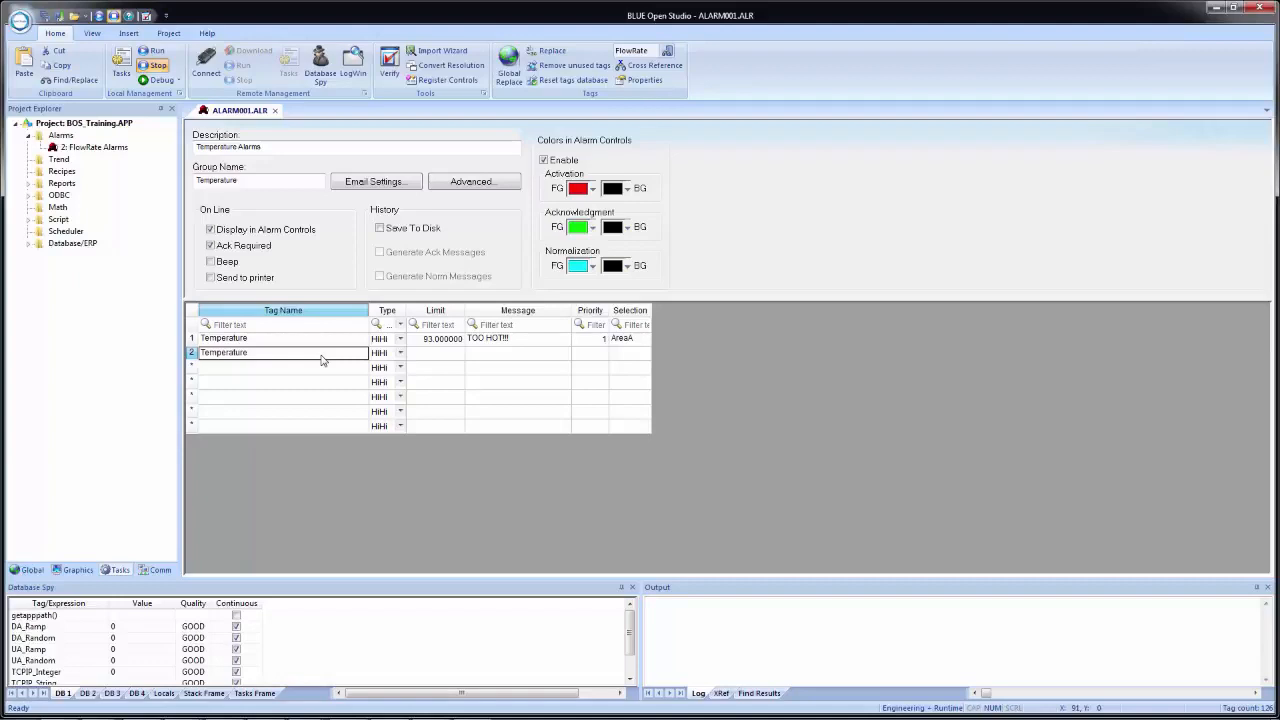
key(Down)
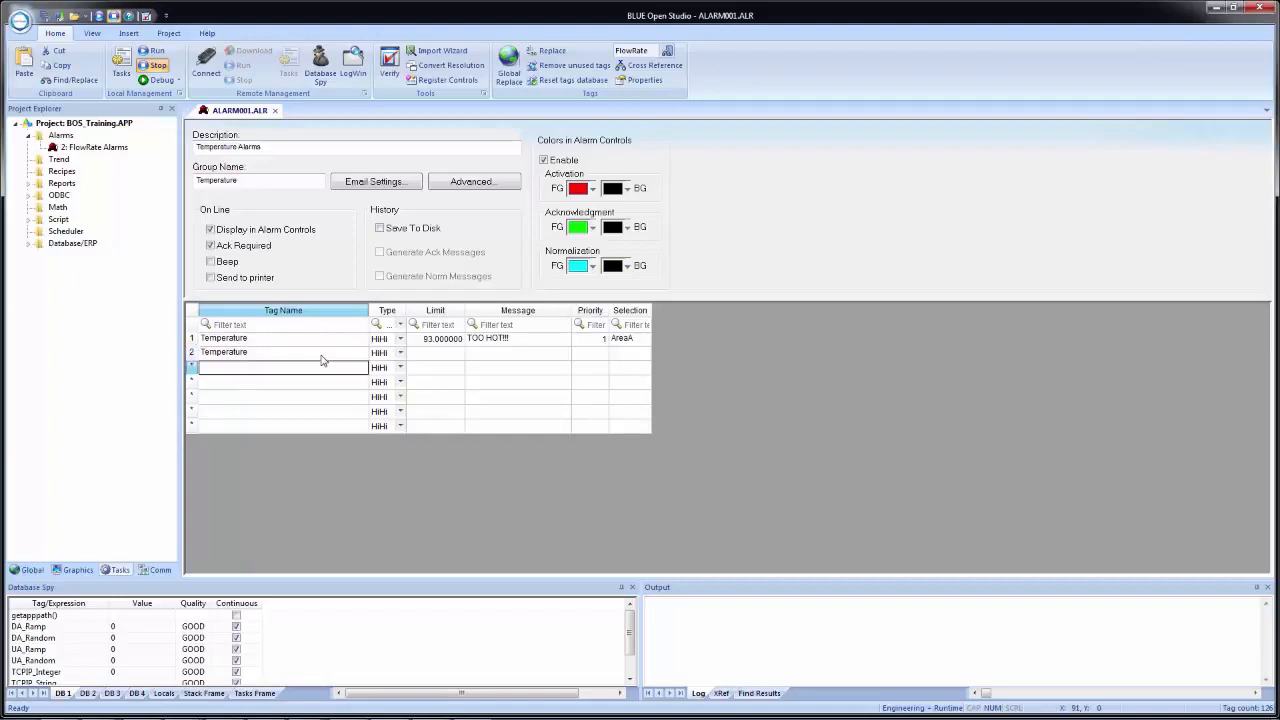
text(Temperature)
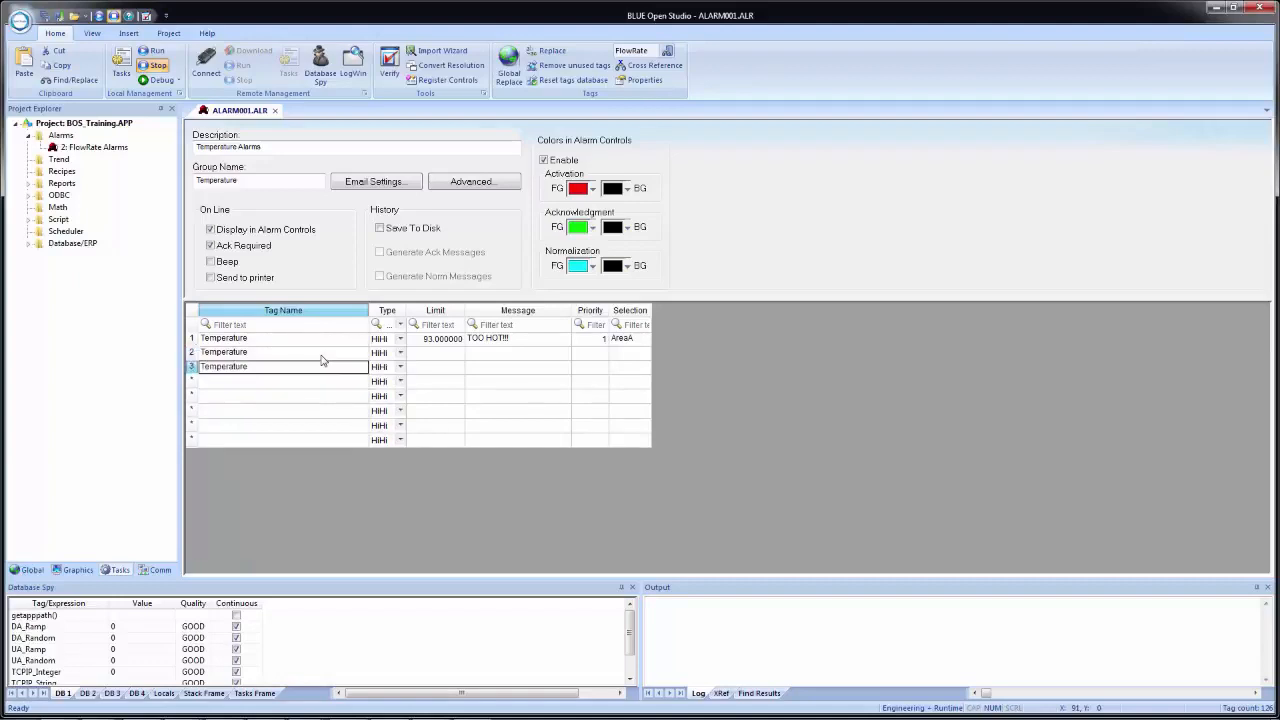
key(Down)
text(Temperature)
- Set the second Temperature alarm's type to Hi and its limit to 80
key(Up)
key(Up)
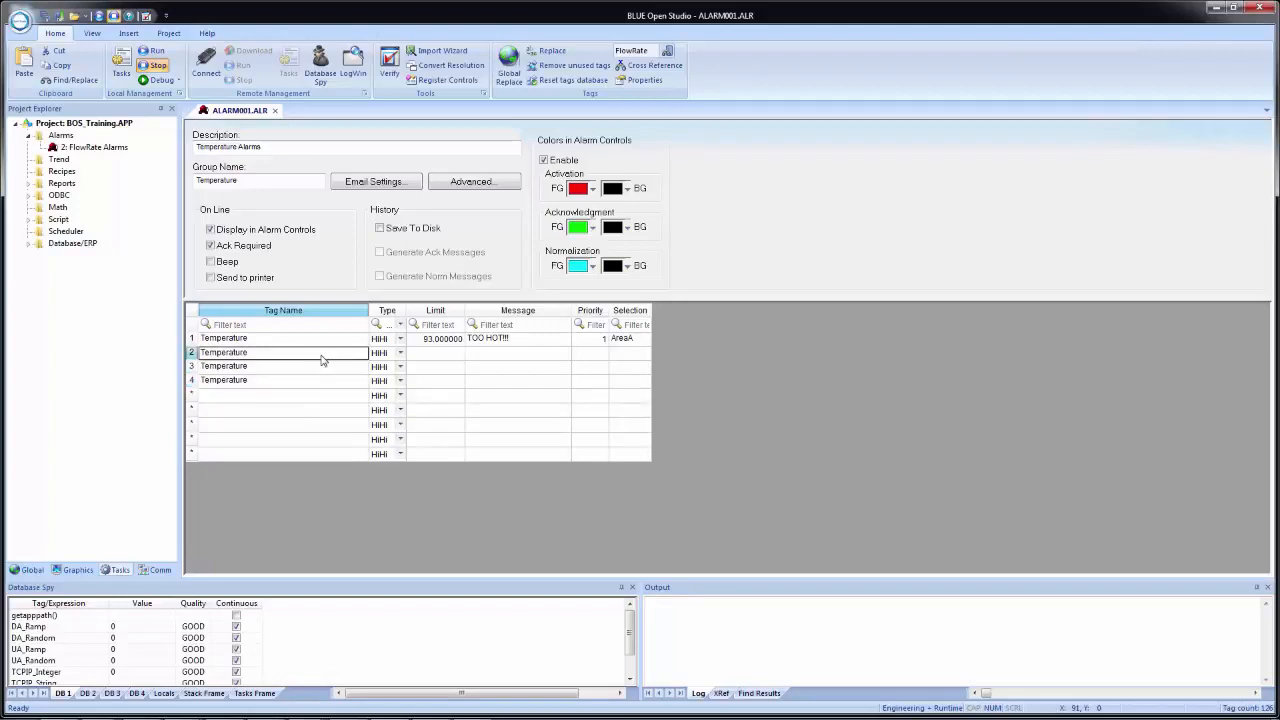
key(Right)
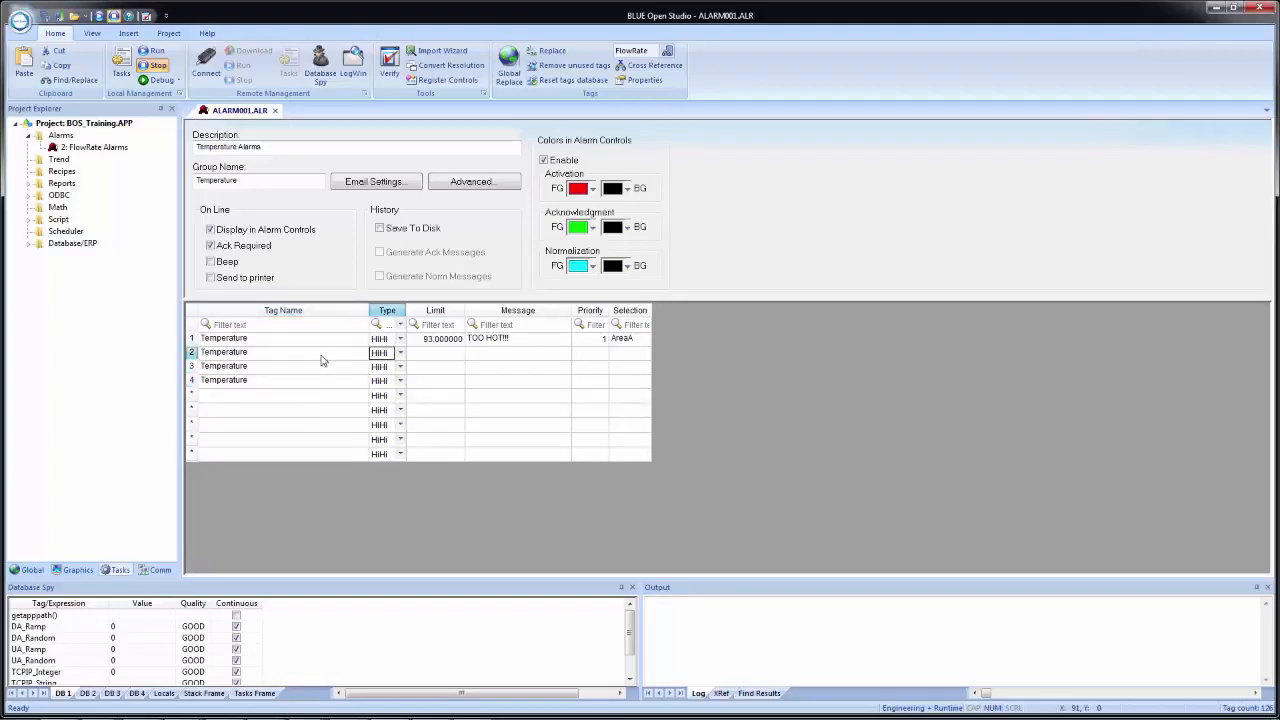
text(Hi)
click(446, 357)
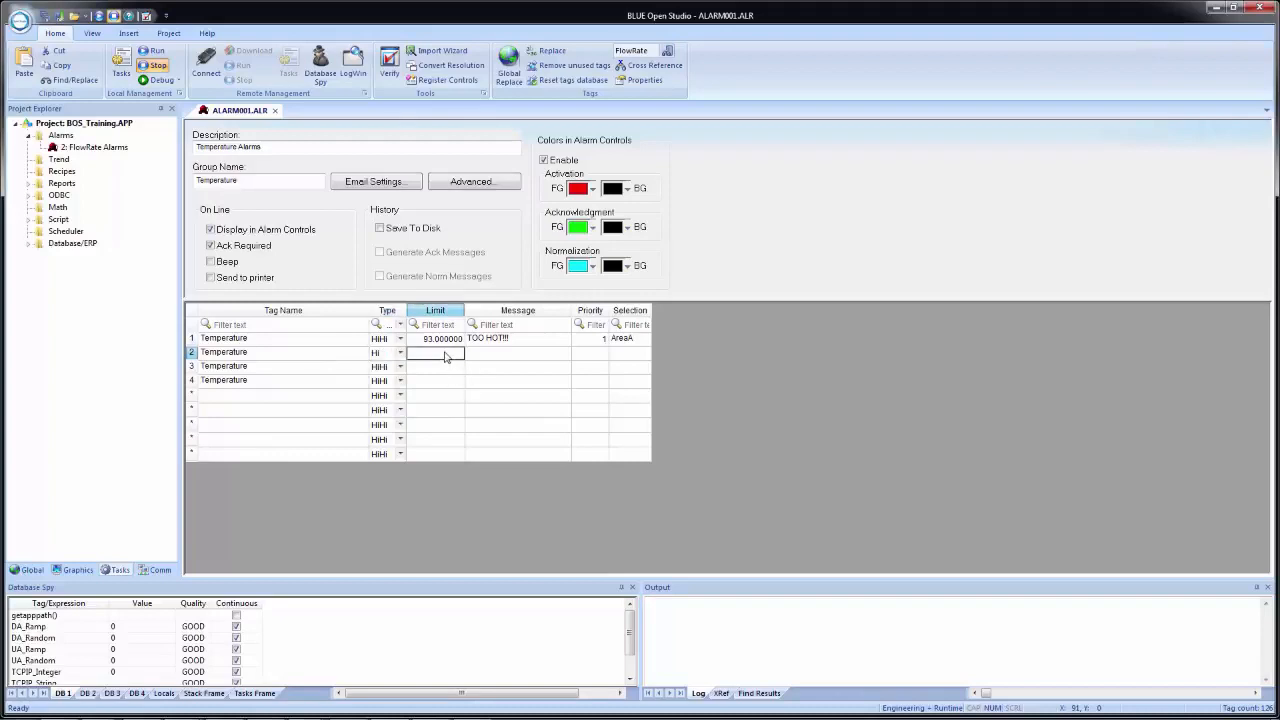
text(80)
key(Tab)
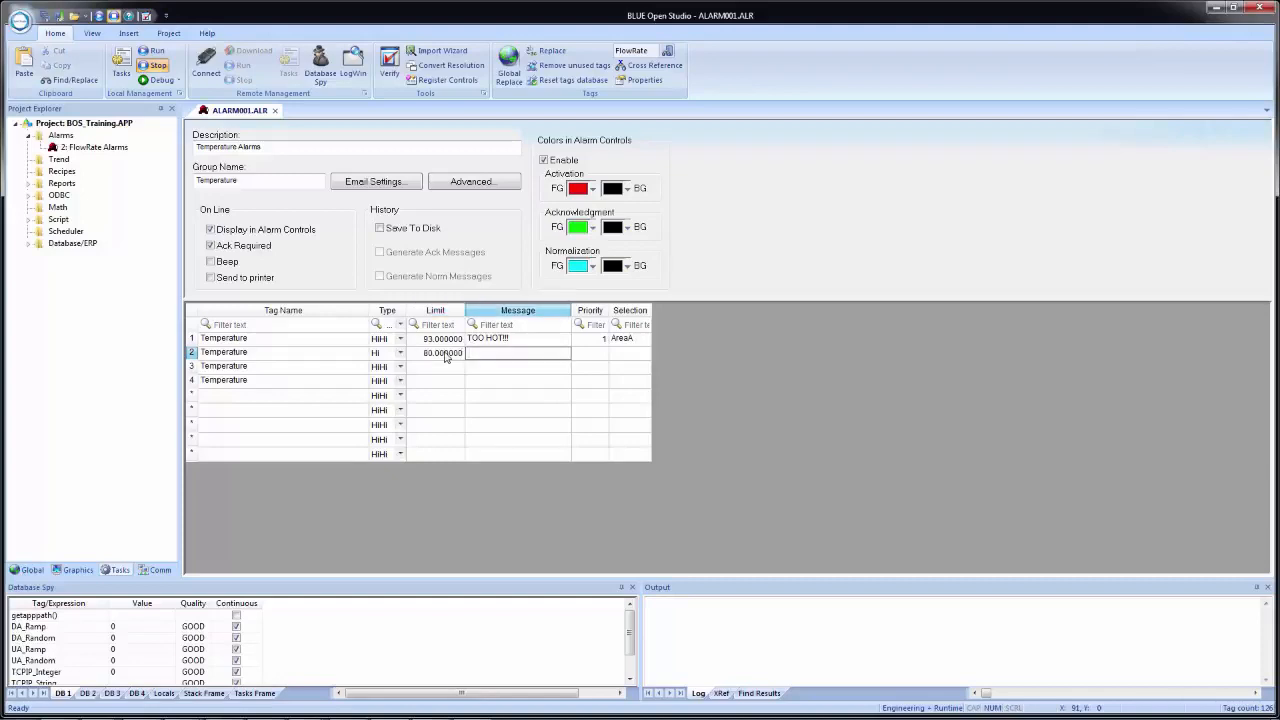
- Complete the second Temperature alarm with the message "Getting Hot...", priority 2 and selection text "AreaA"
text(Getting Hot...)
key(Tab)
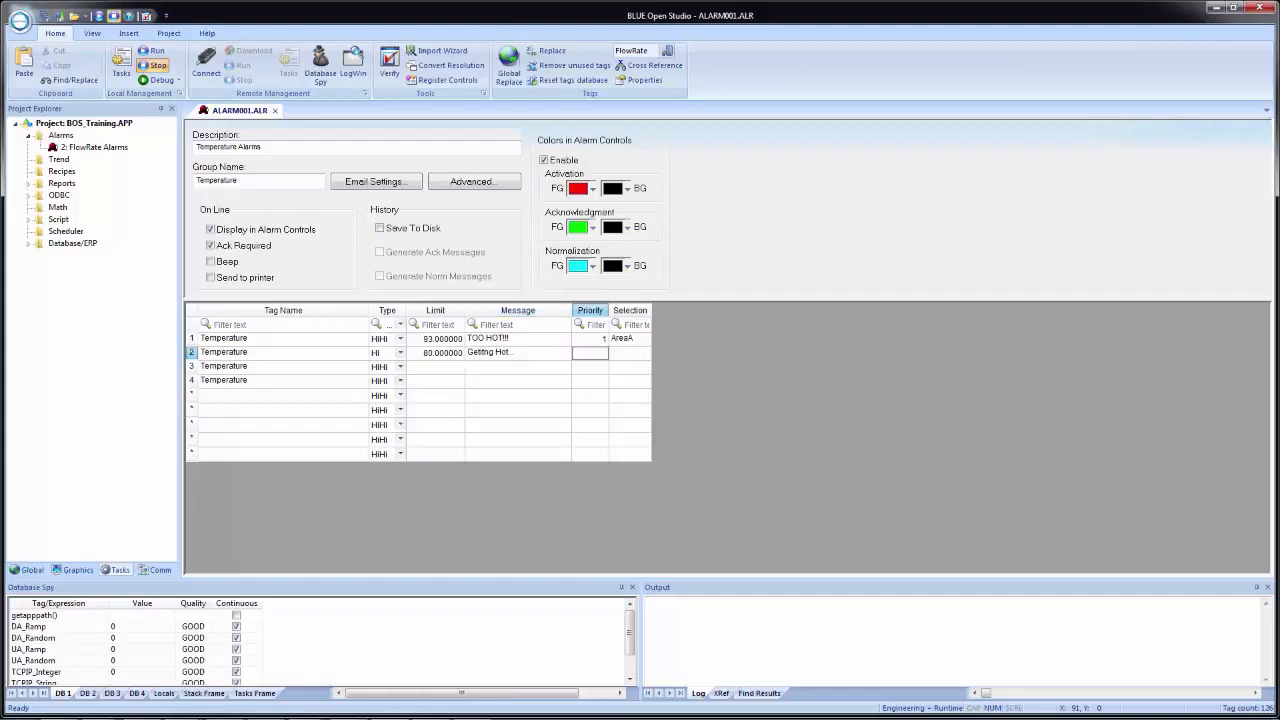
key(Tab)
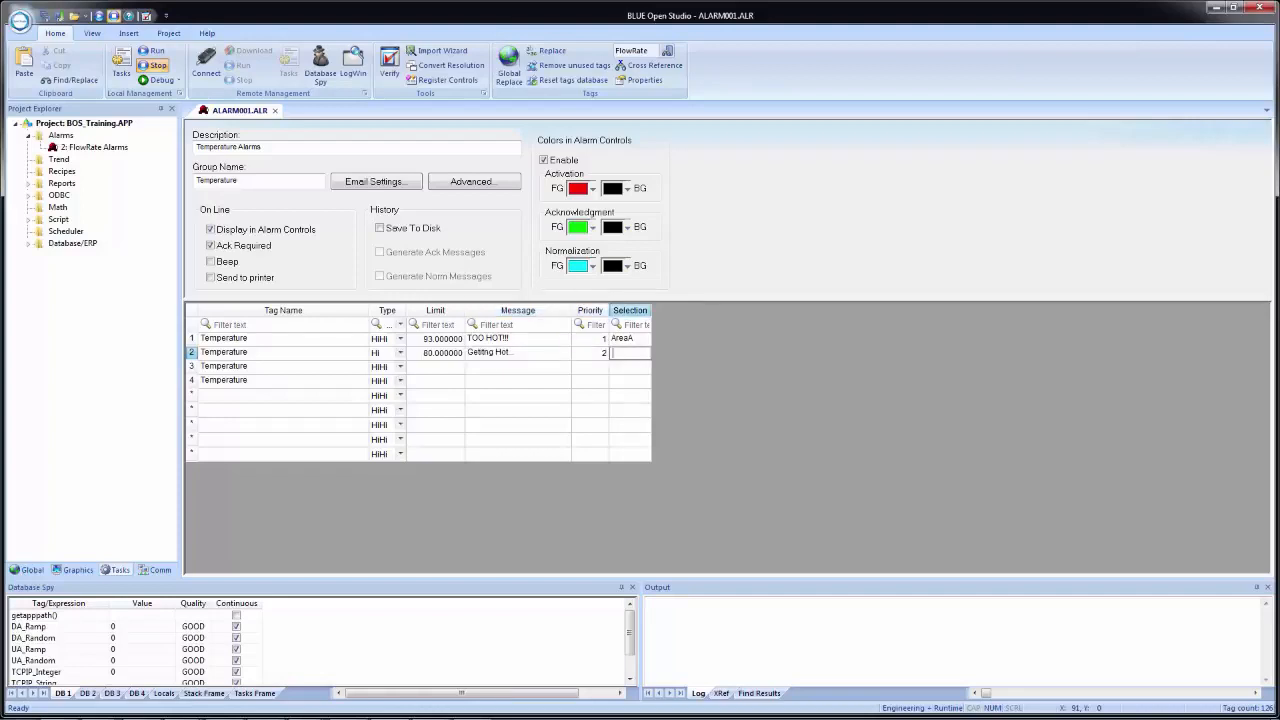
text(AreaA)
key(Tab)
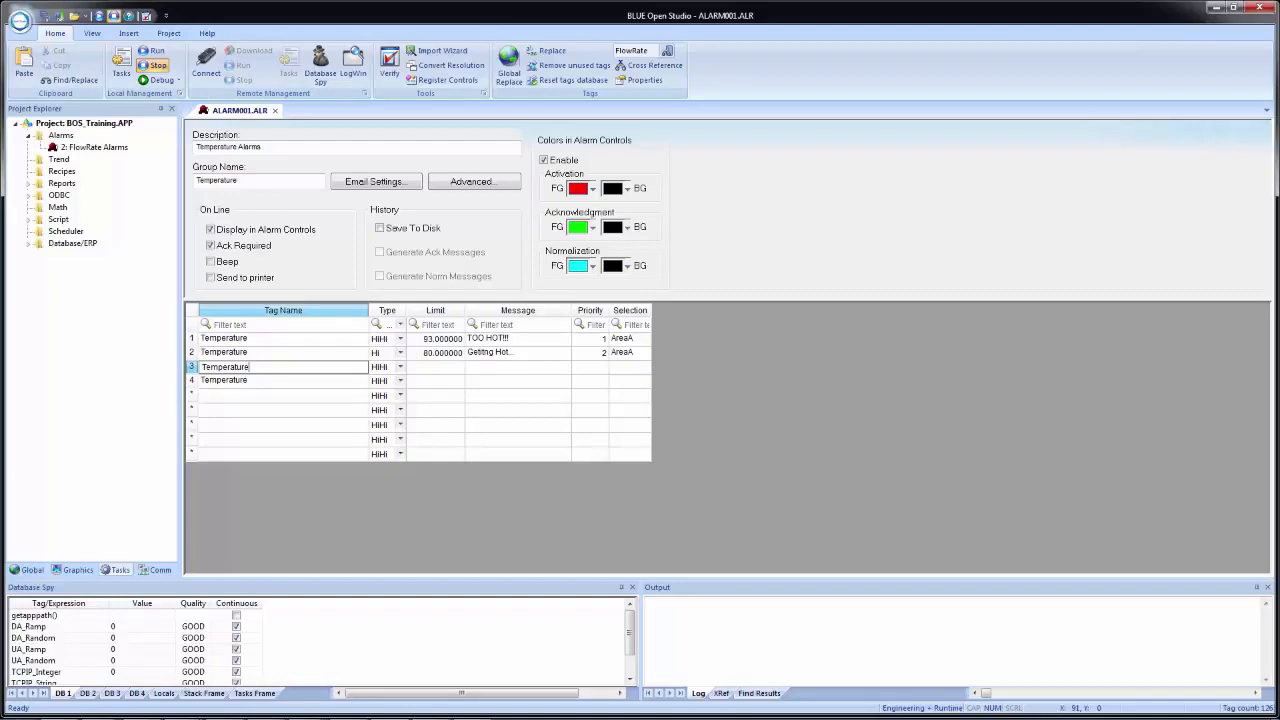
- Set the third Temperature alarm's type to Lo and its limit to 30
key(Tab)
text(Lo)
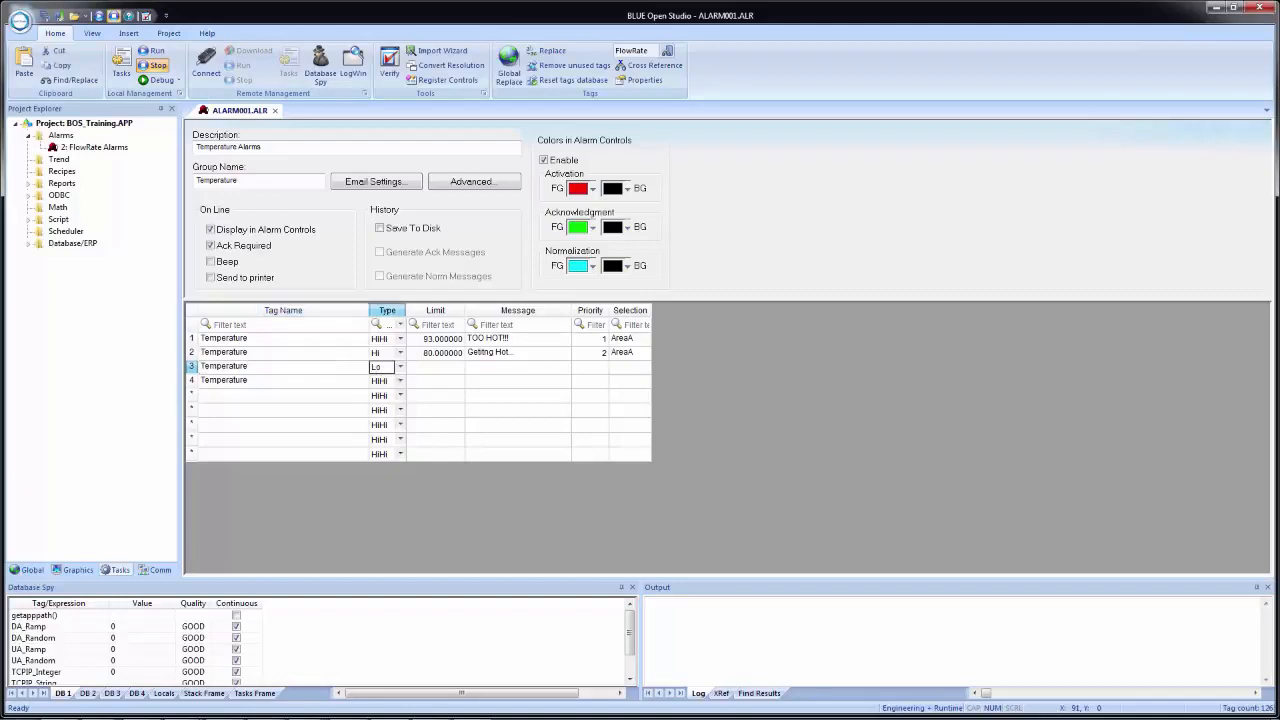
key(Tab)
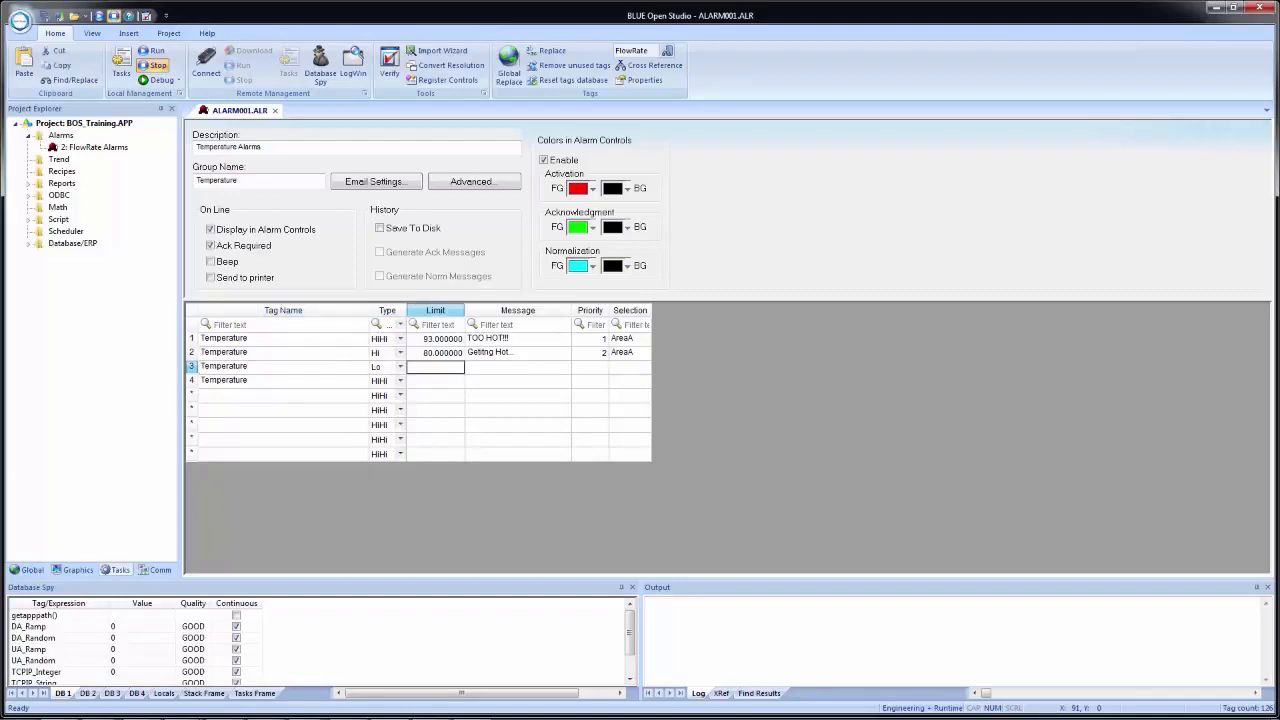
text(30)
key(Tab)
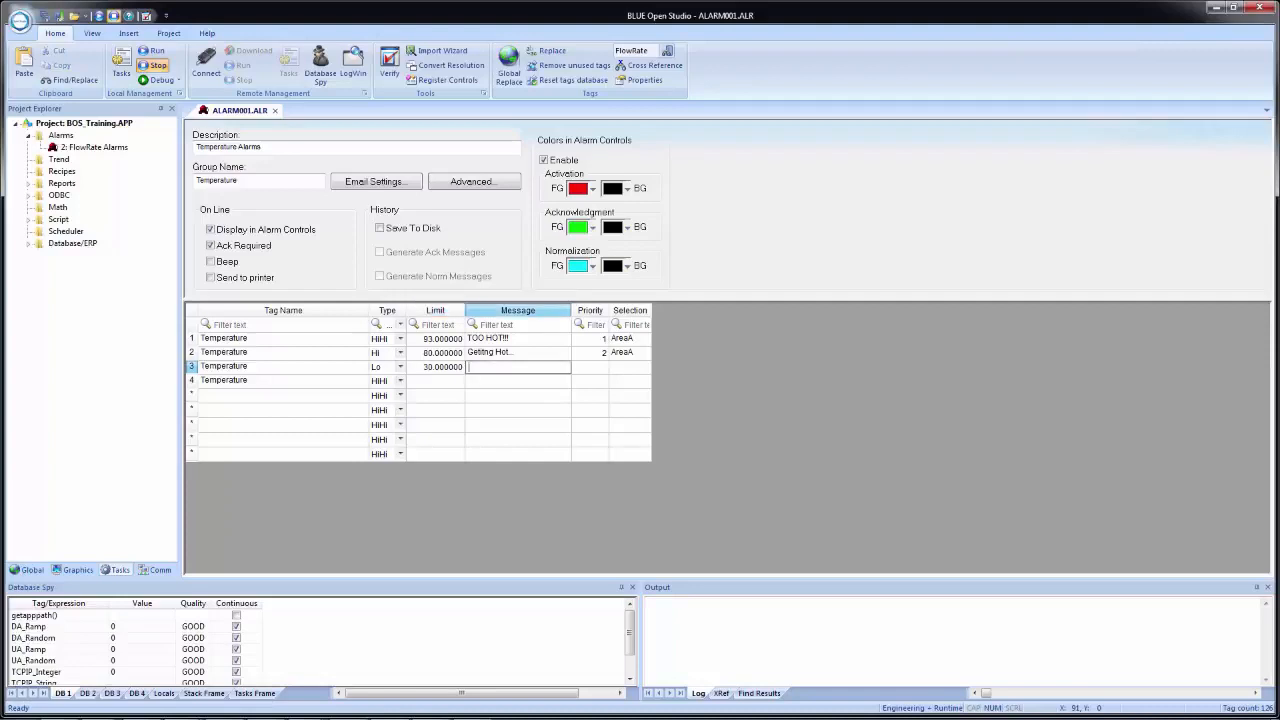
- Complete the third Temperature alarm with the message "Getting Cold...", priority 3 and selection text "AreaB"
text(Getting Cold...)
key(Tab)
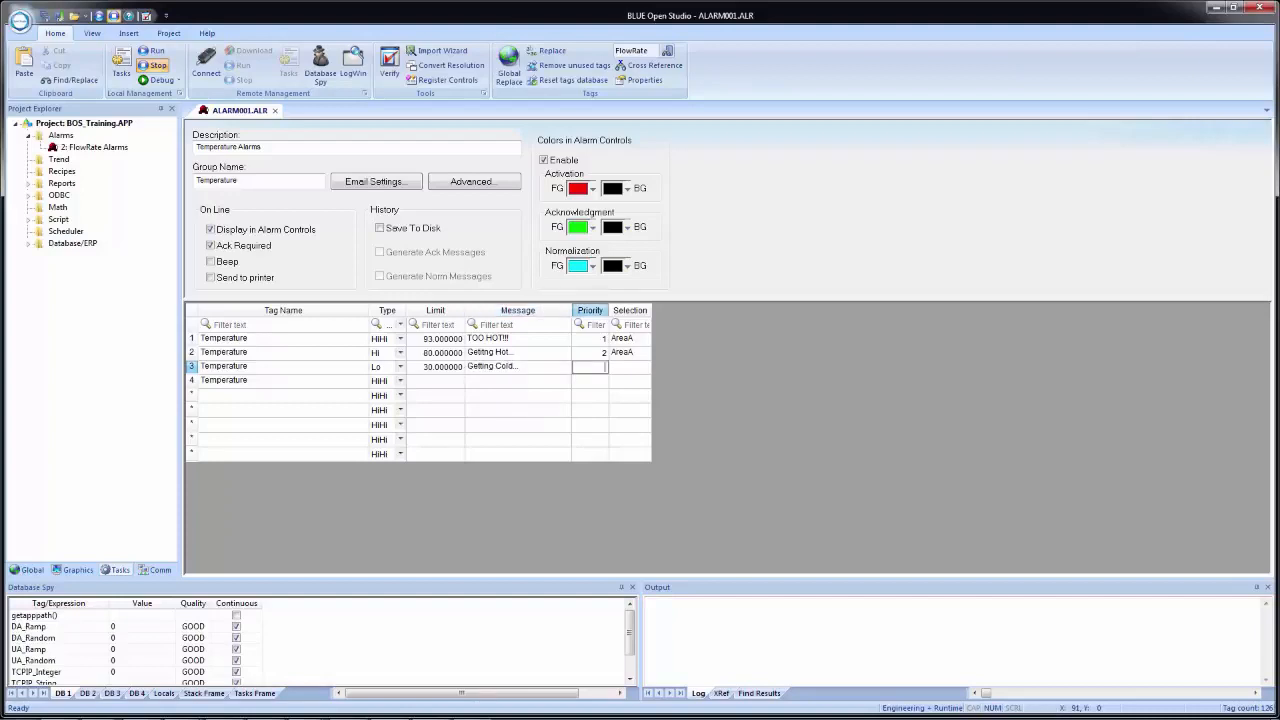
text(3)
key(Tab)
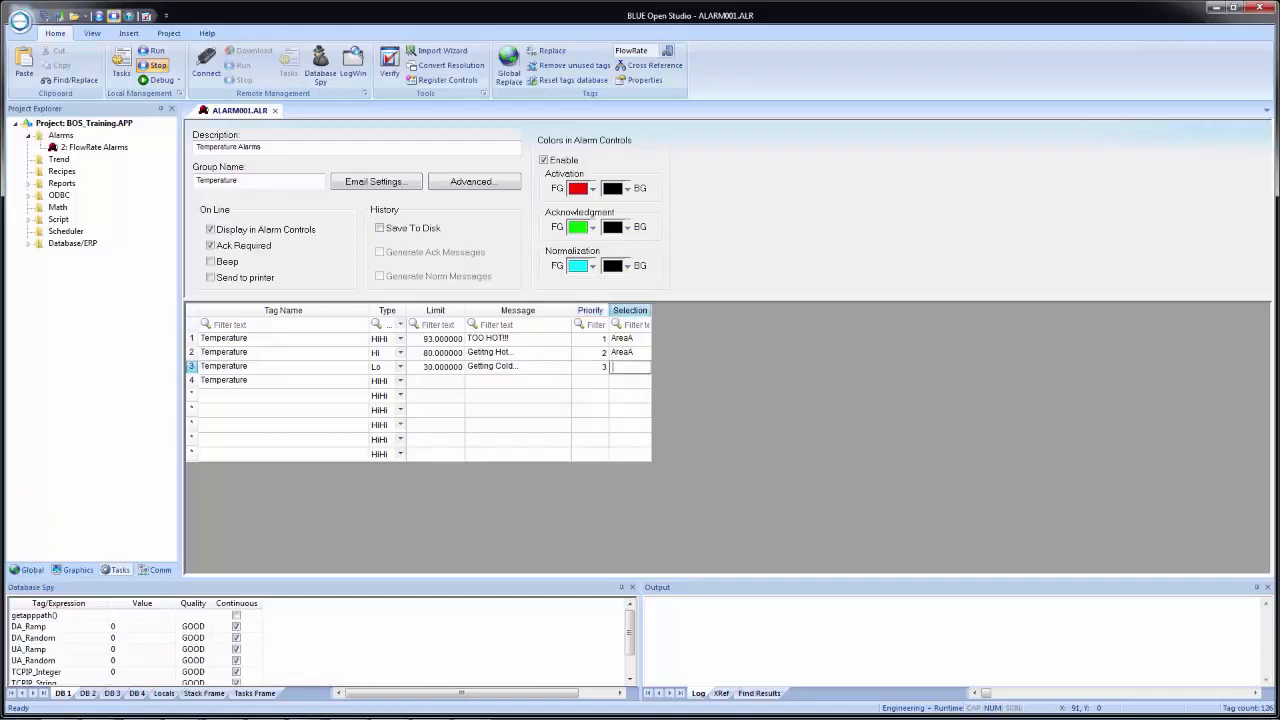
text(AreaB)
key(Tab)
- Set the fourth Temperature alarm's type to LoLo and its limit to 10
key(Tab)
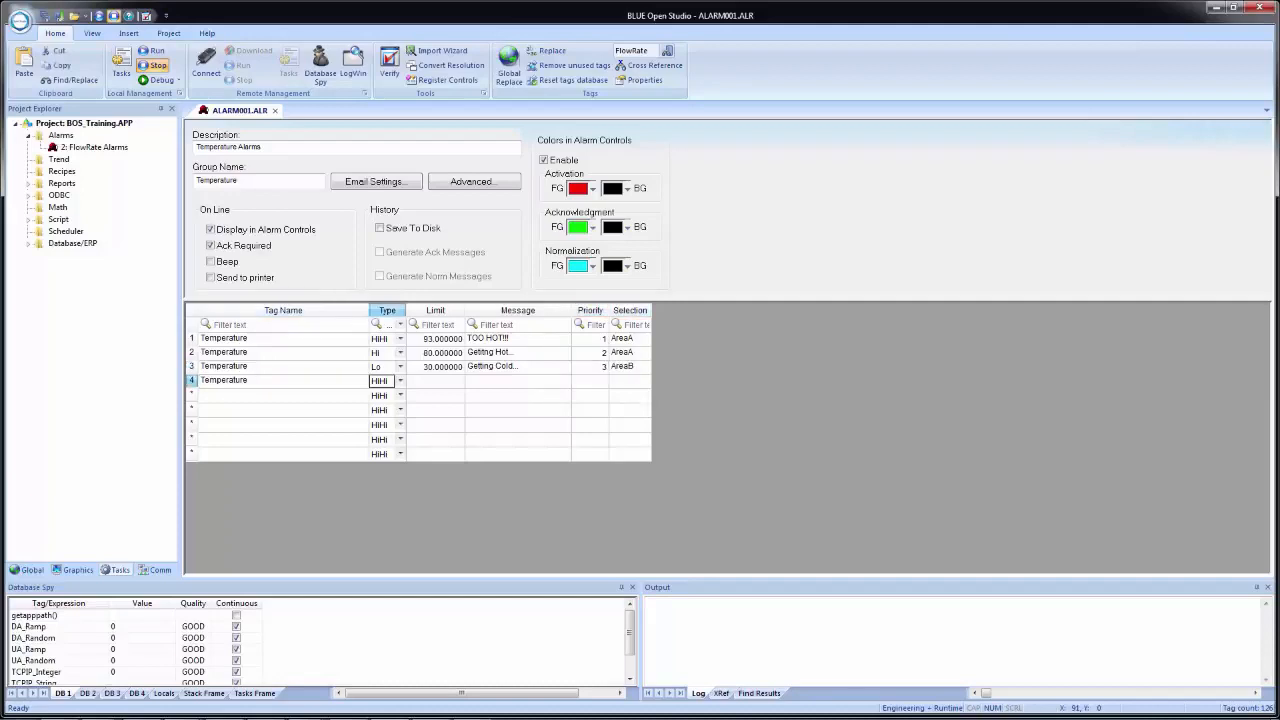
text(LoLo)
key(Tab)
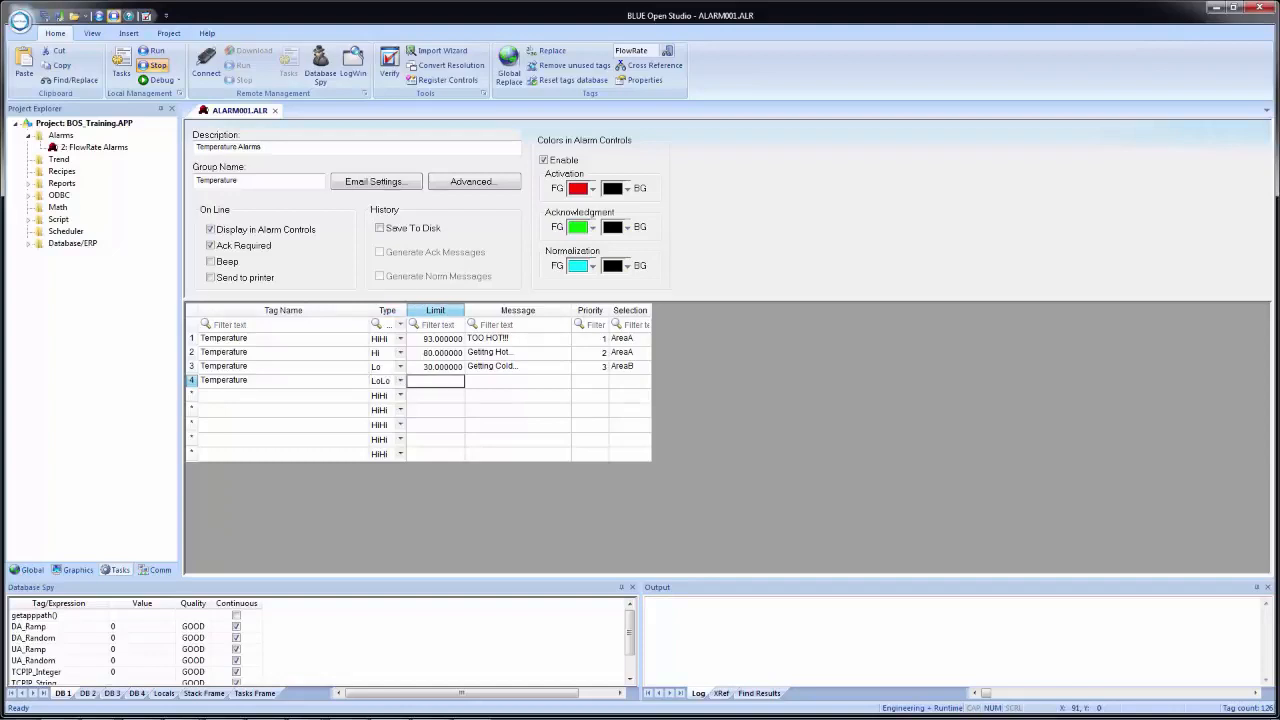
text(10)
key(Tab)
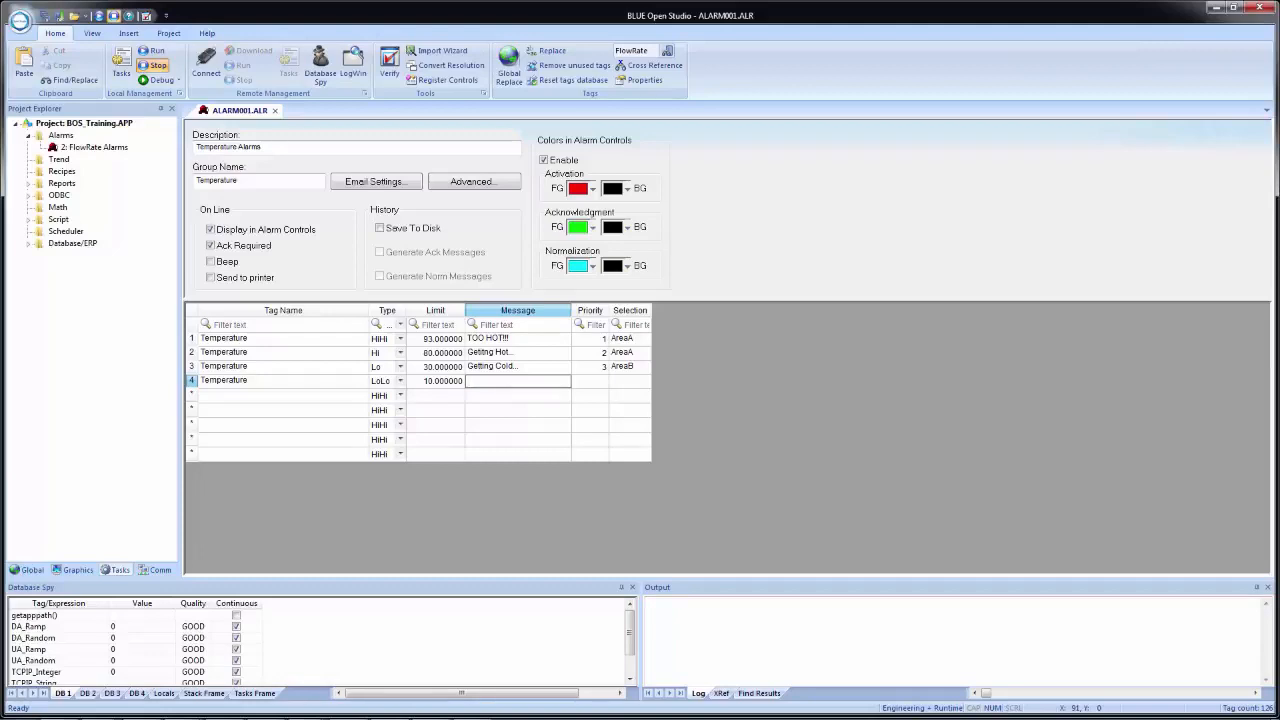
- Complete the fourth Temperature alarm with the message "TOO COLD!!!", priority 4 and selection text "AreaB"
text(TOO COLD!!!)
key(Tab)
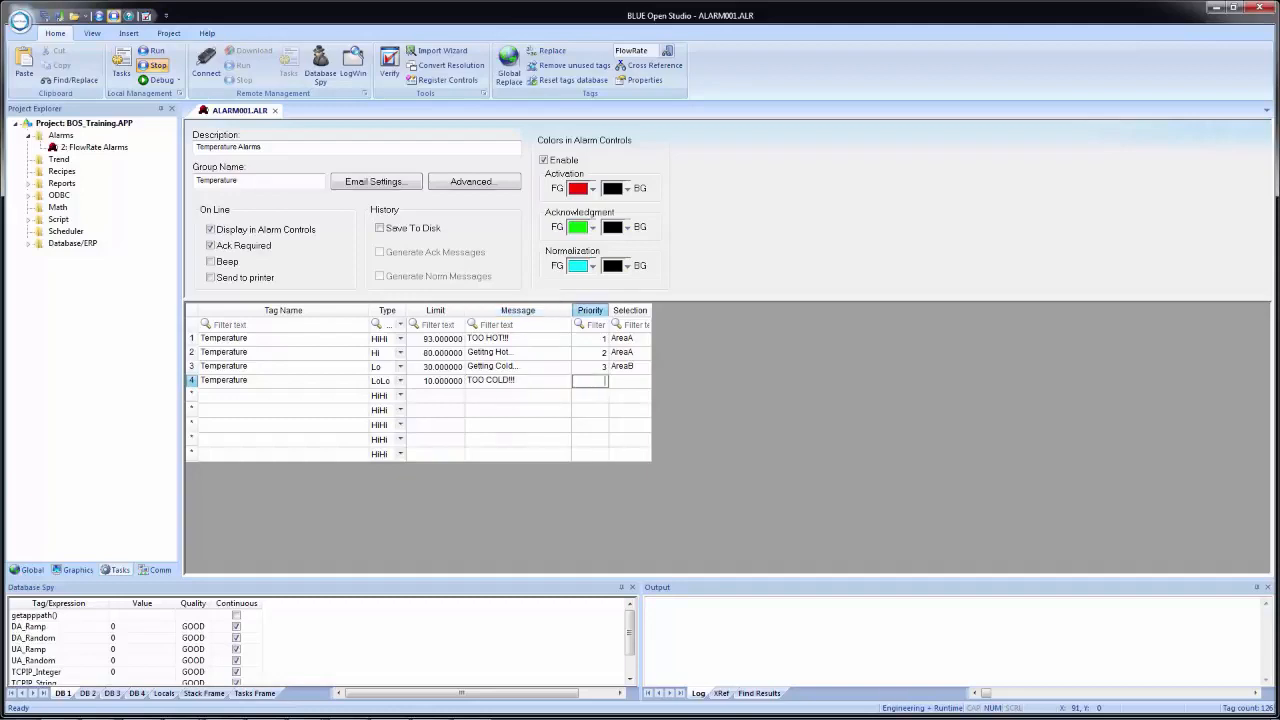
text(4)
key(Tab)
text(AreaB)
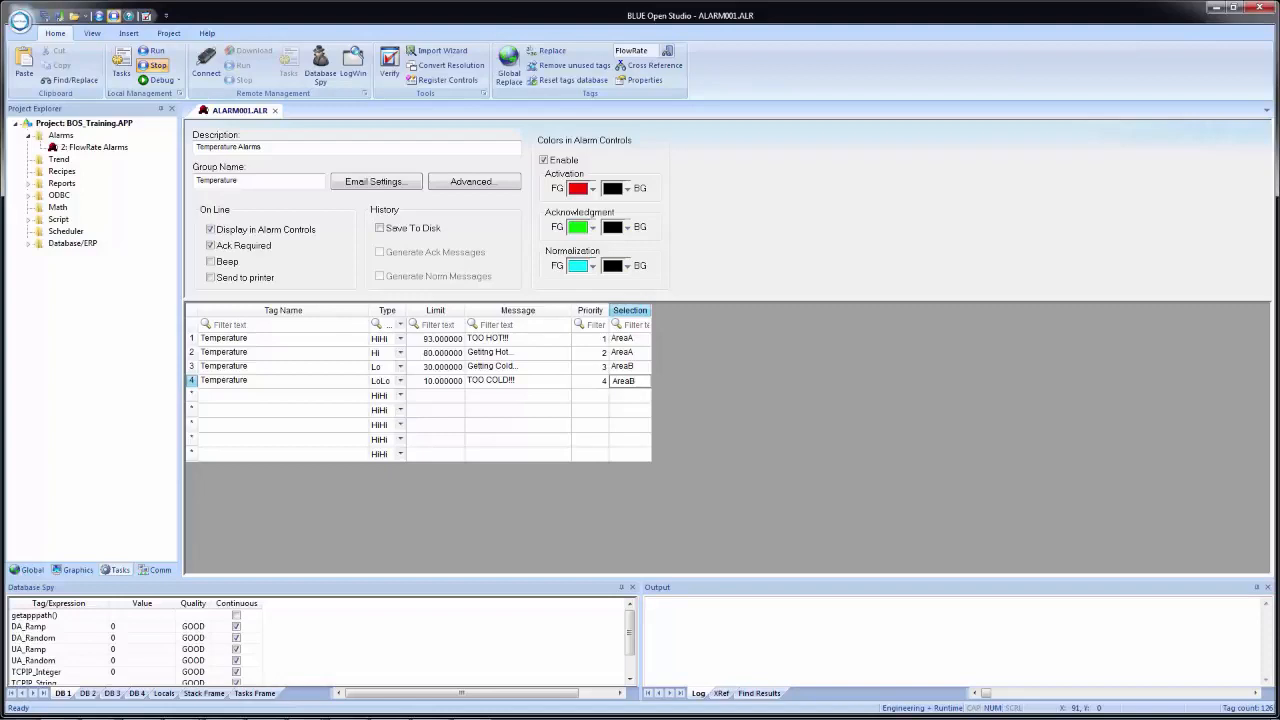
key(Return)
- Close the Temperature alarm worksheet, saving it as sheet number 1
click(277, 111)
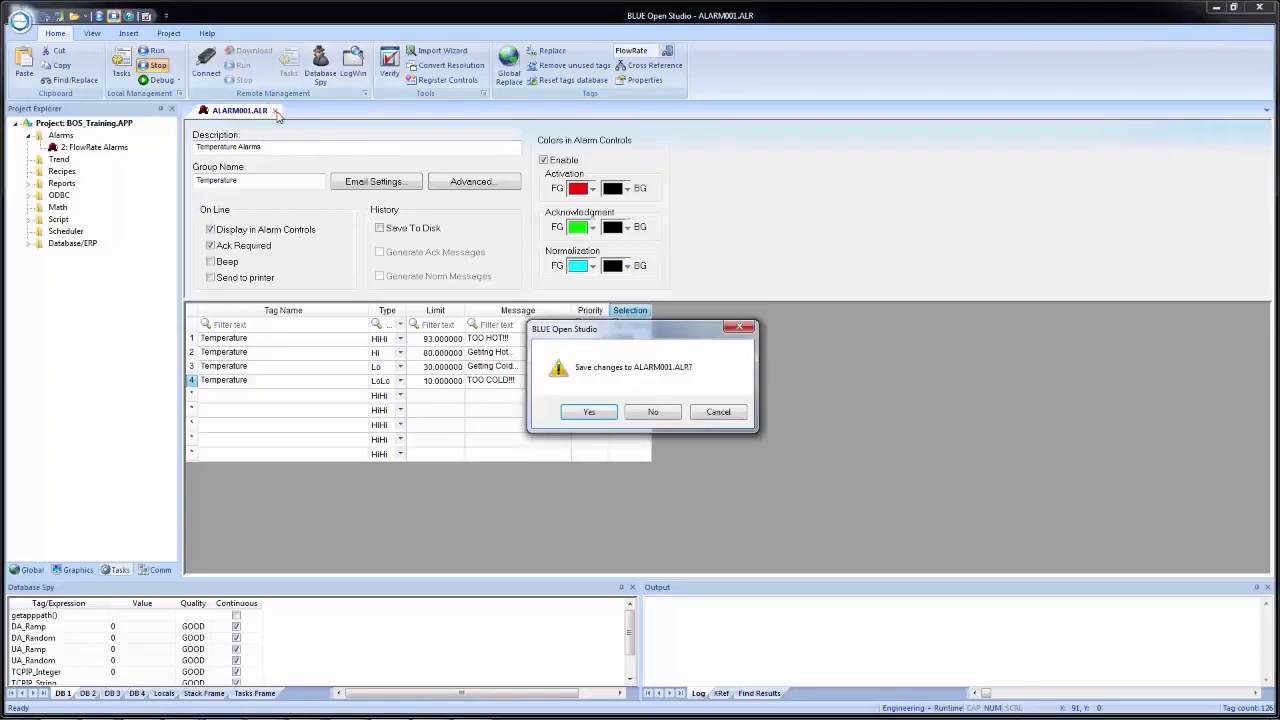
click(590, 411)
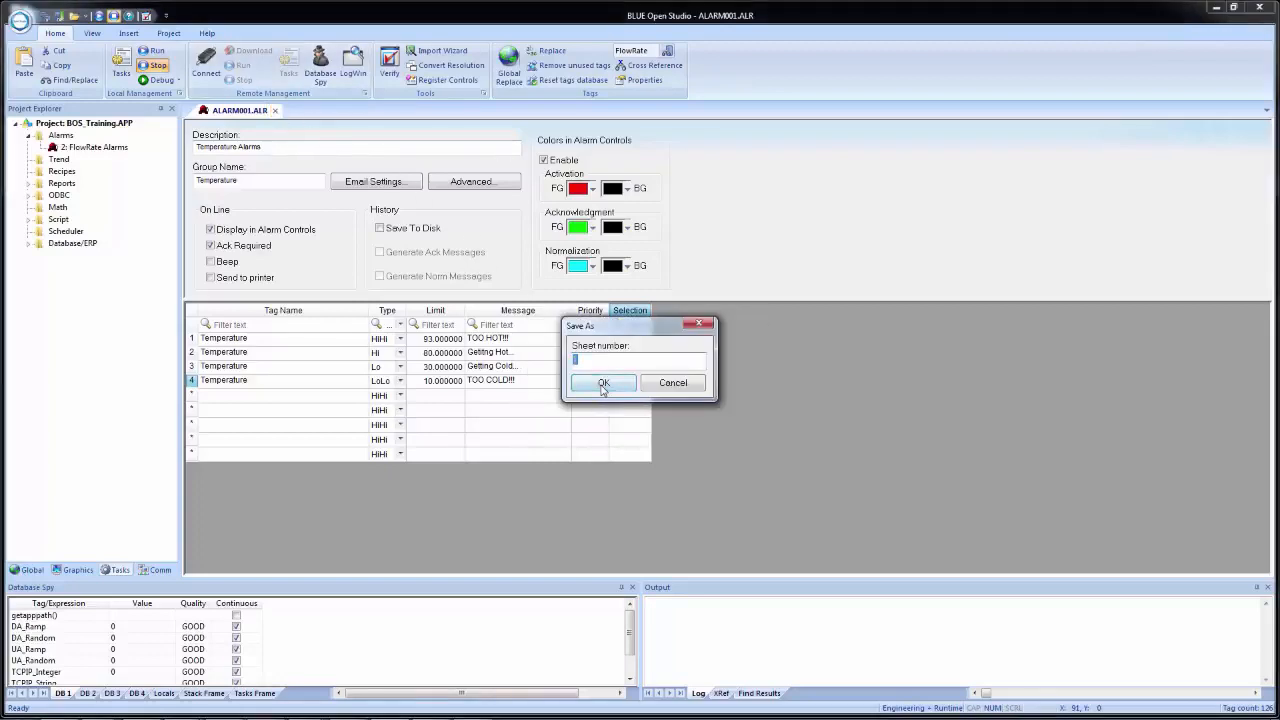
click(603, 384)
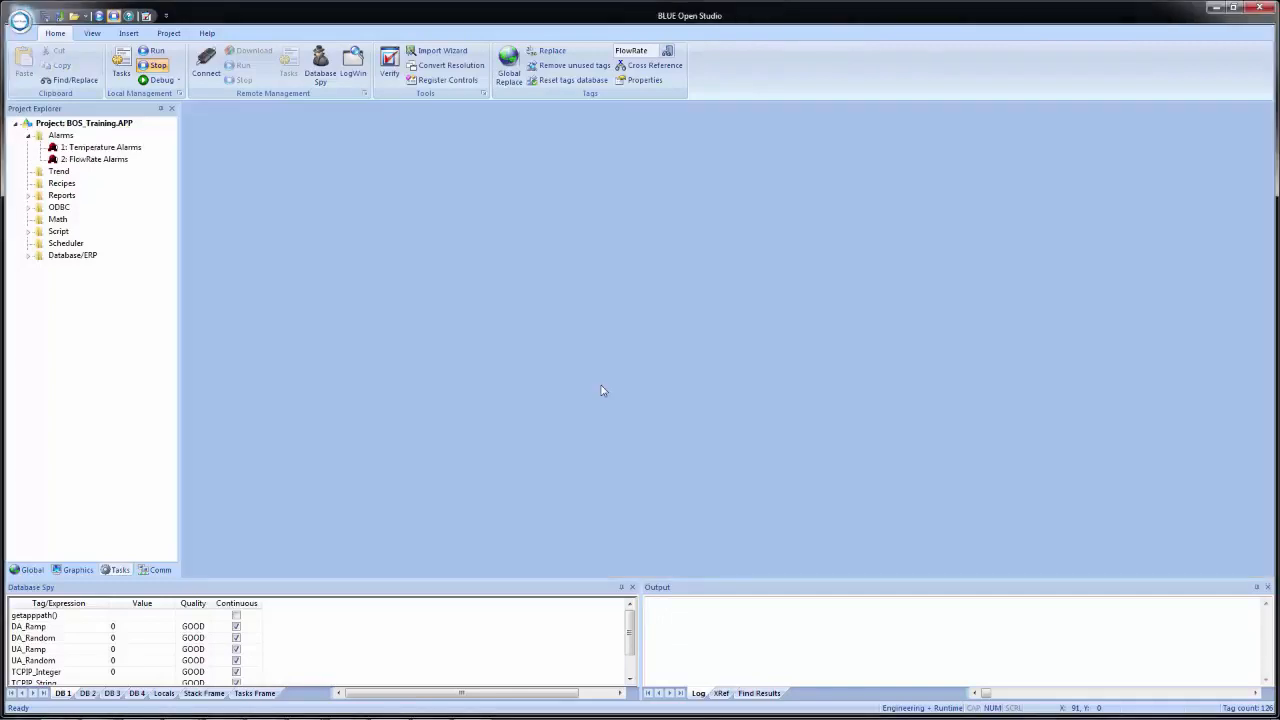
- Find the Temperature tag in the Object Finder and review the alarm settings in its tag properties
click(668, 52)
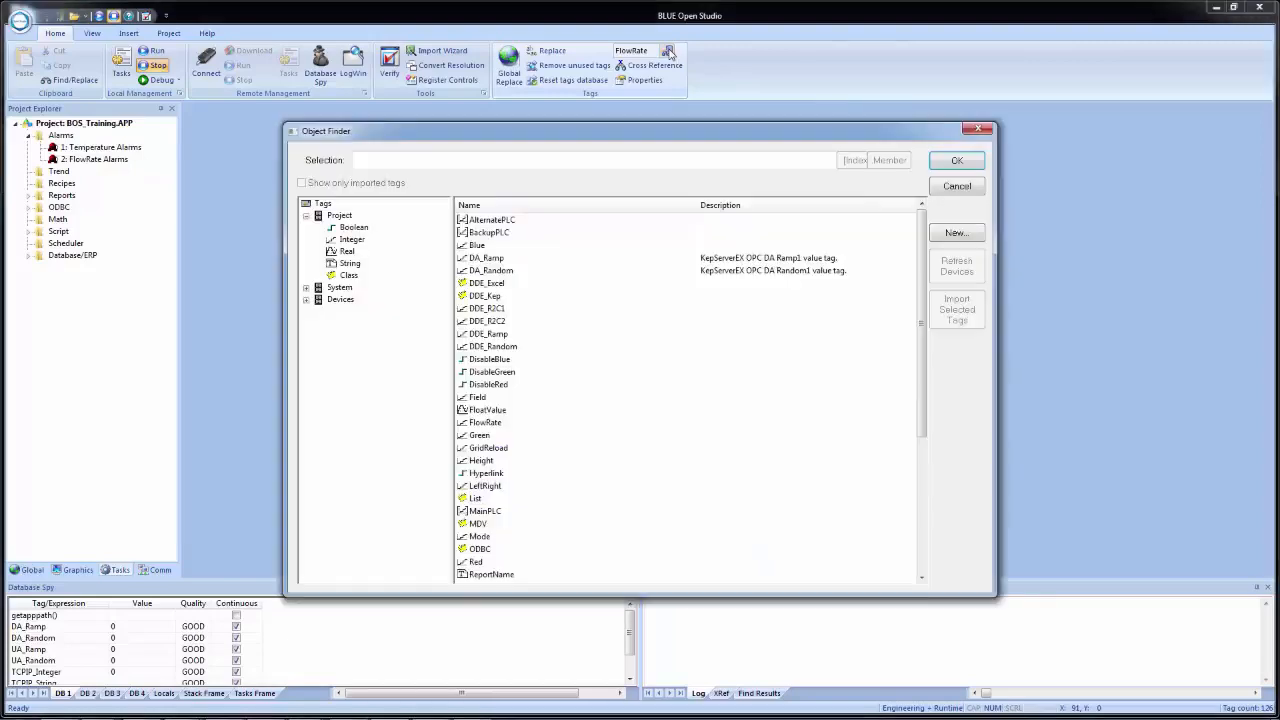
text(te)
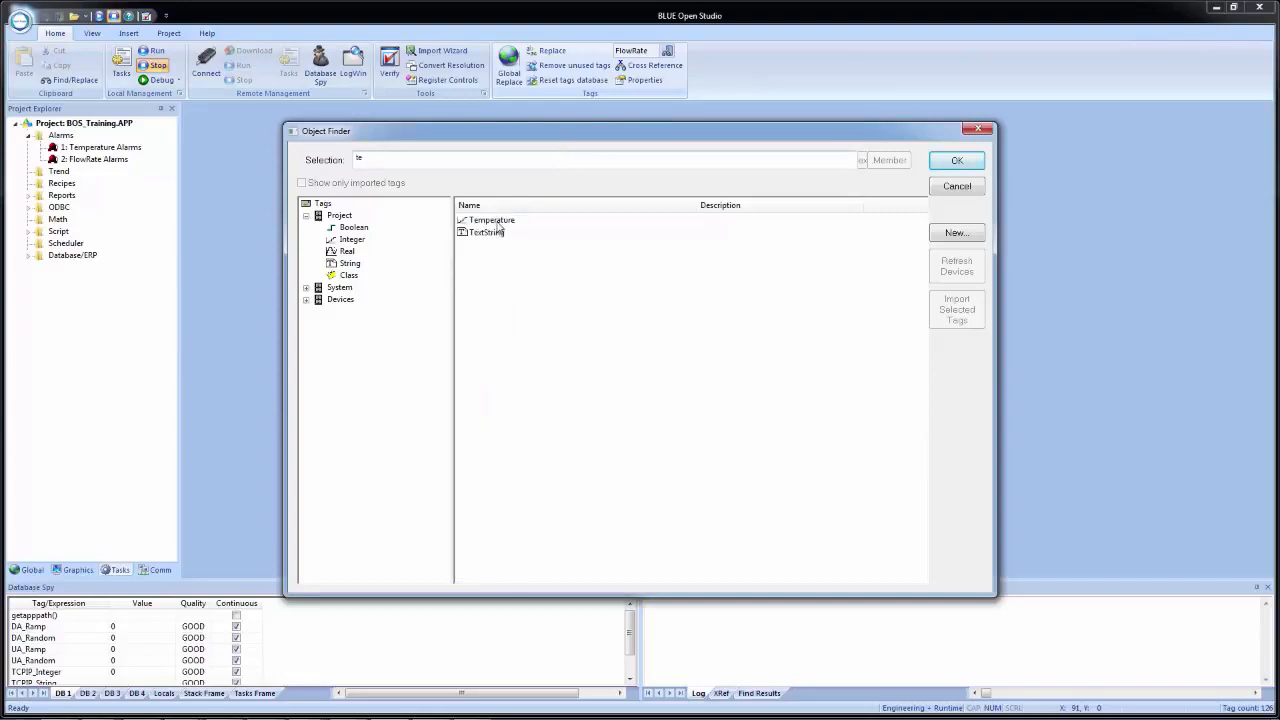
double_click(493, 221)
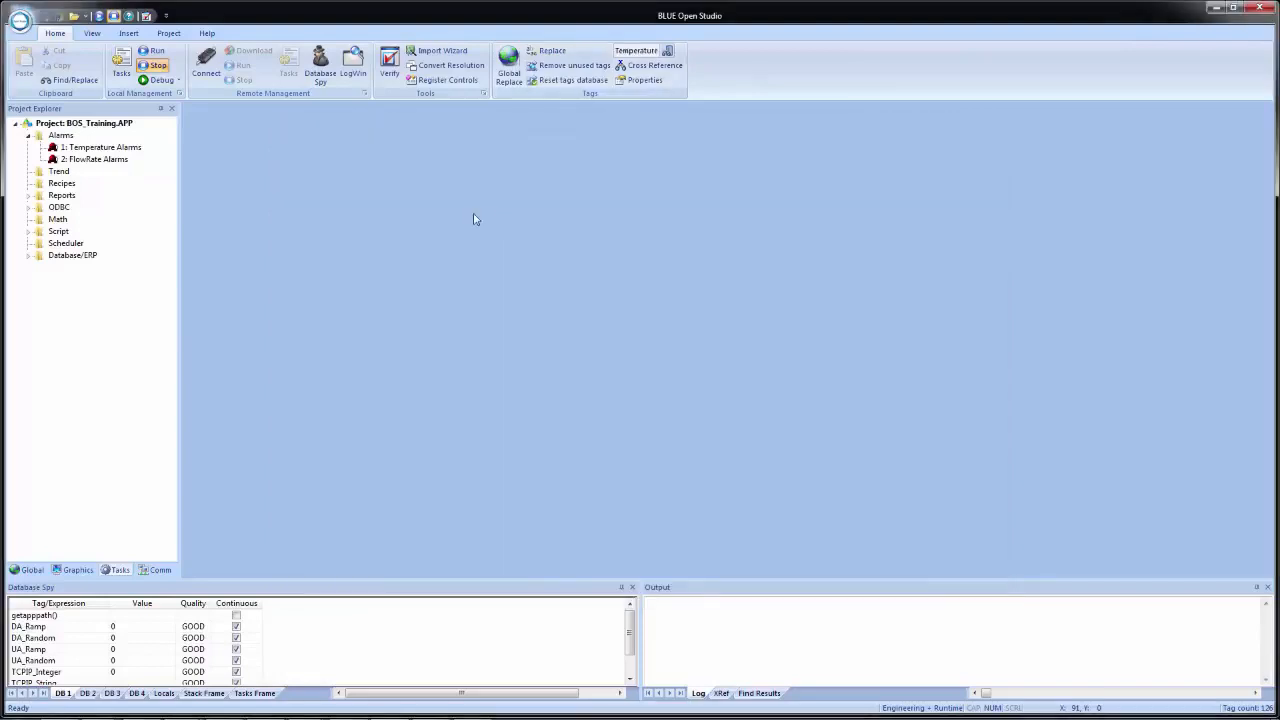
click(641, 80)
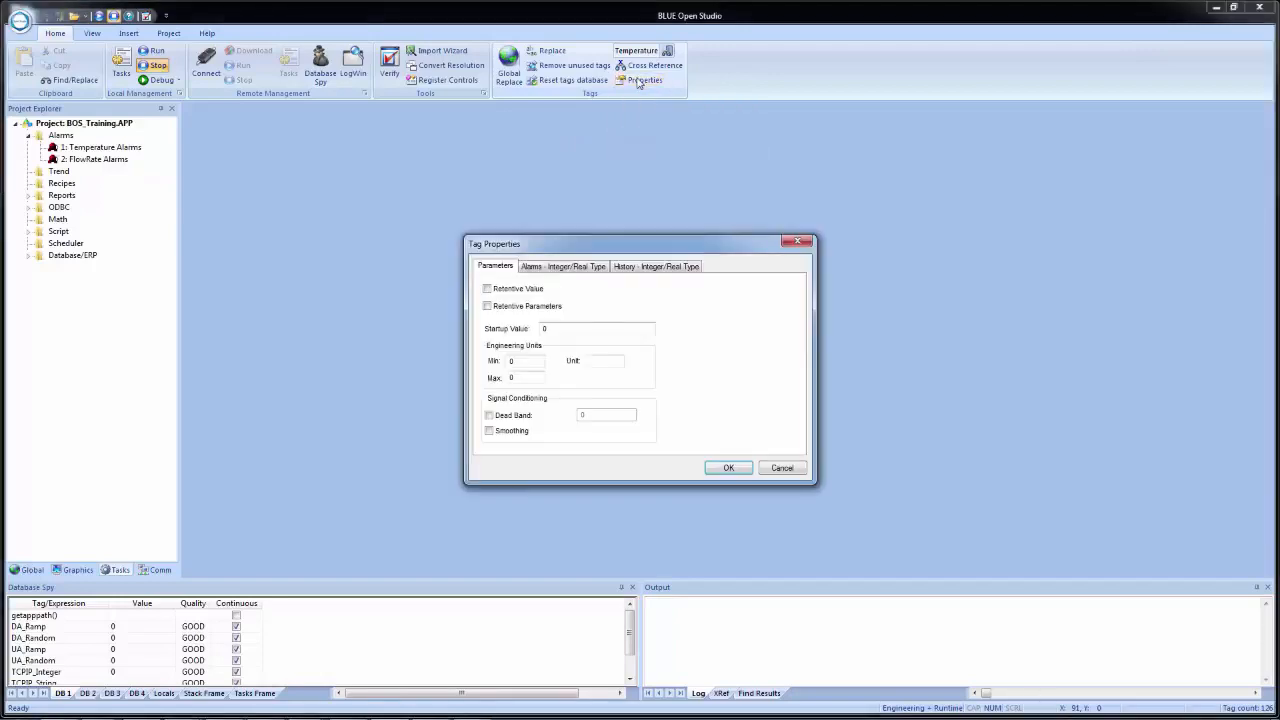
click(581, 268)
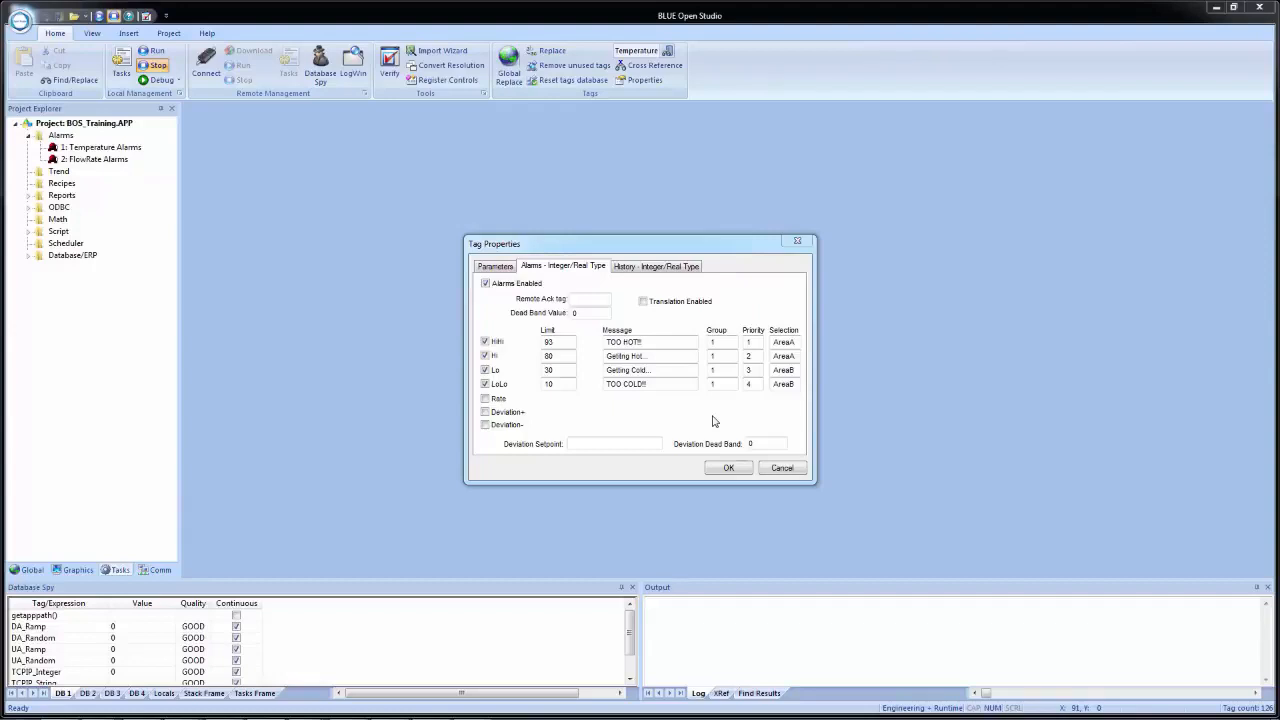
click(728, 468)
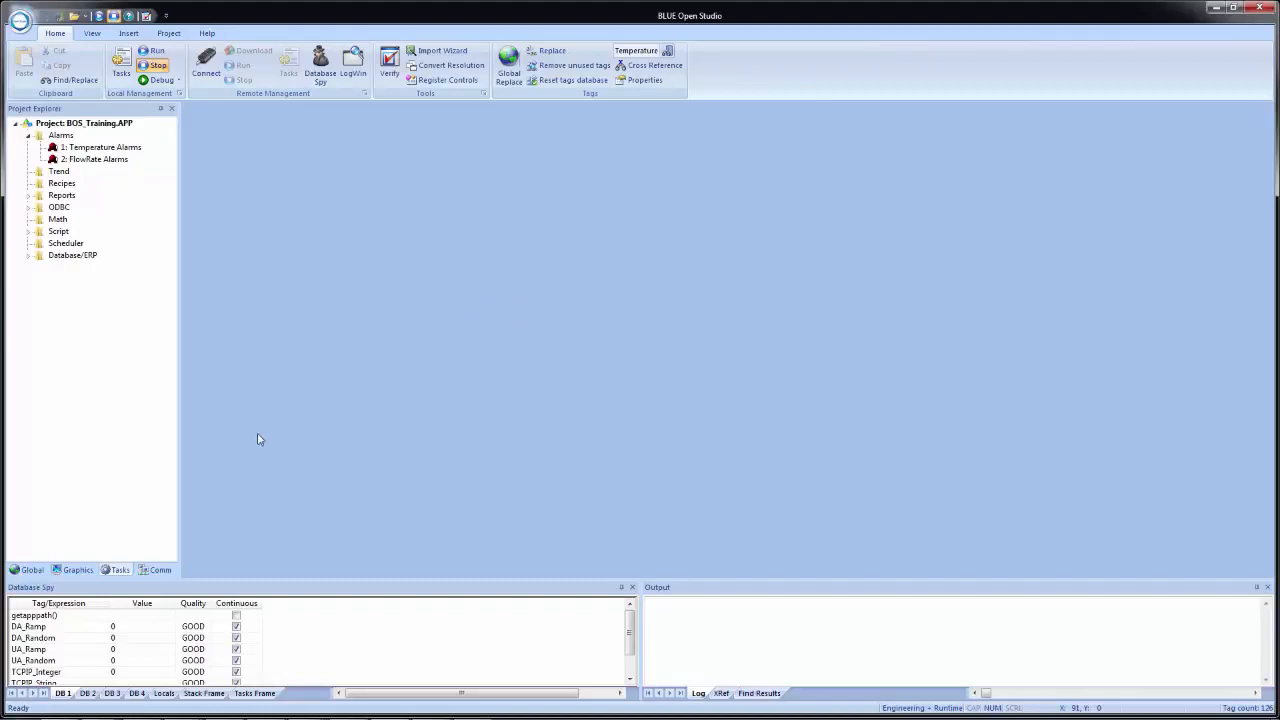
- Open the Template screen from the project's graphics and save a copy of it as "Alarms"
click(72, 569)
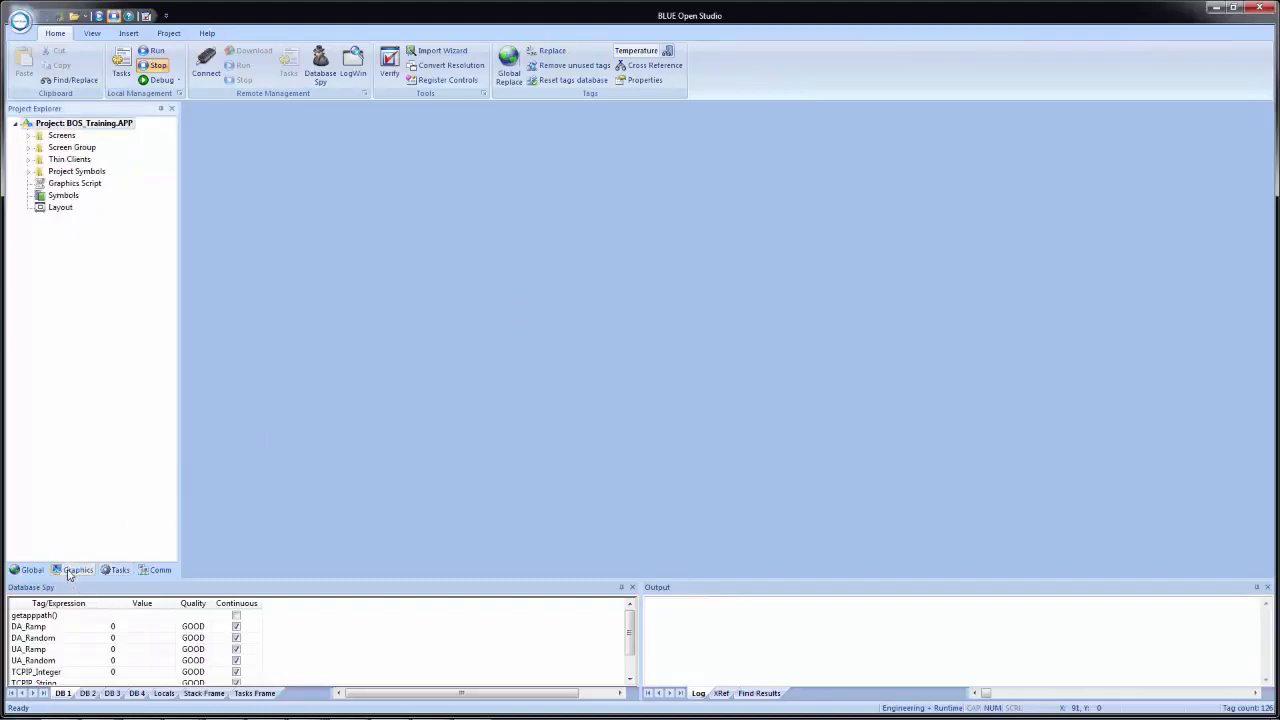
click(28, 135)
double_click(80, 233)
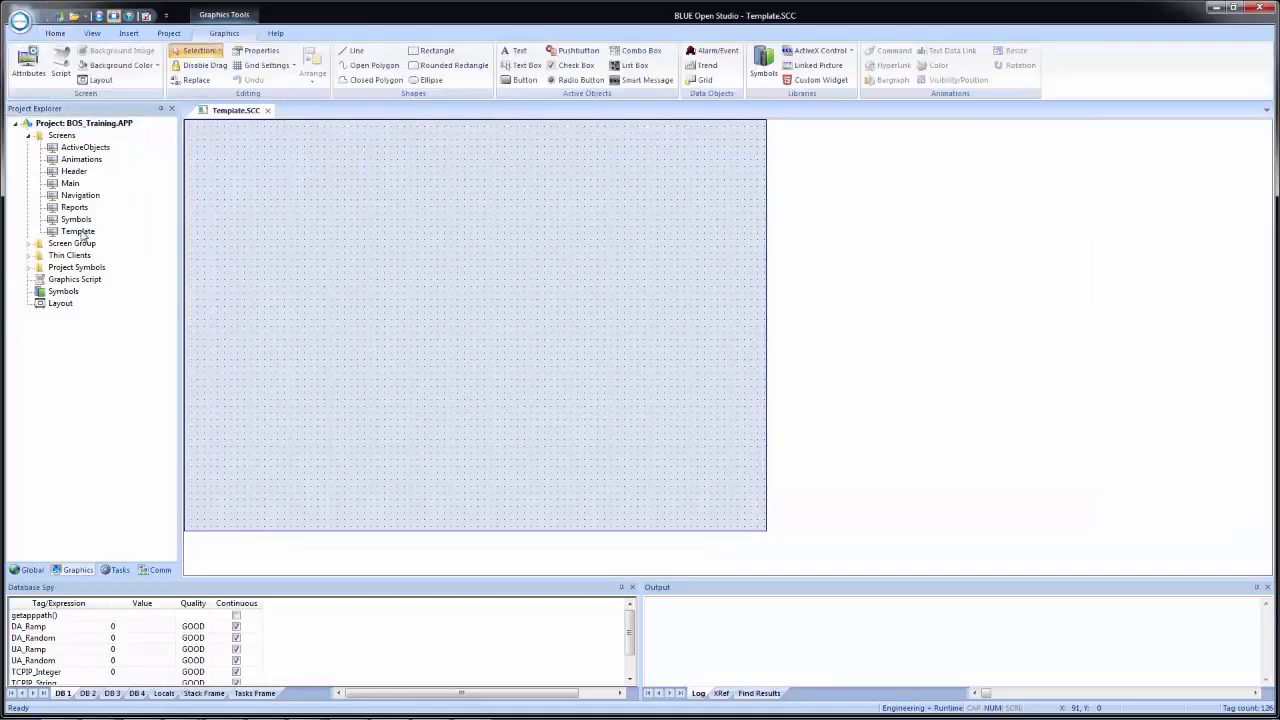
click(61, 17)
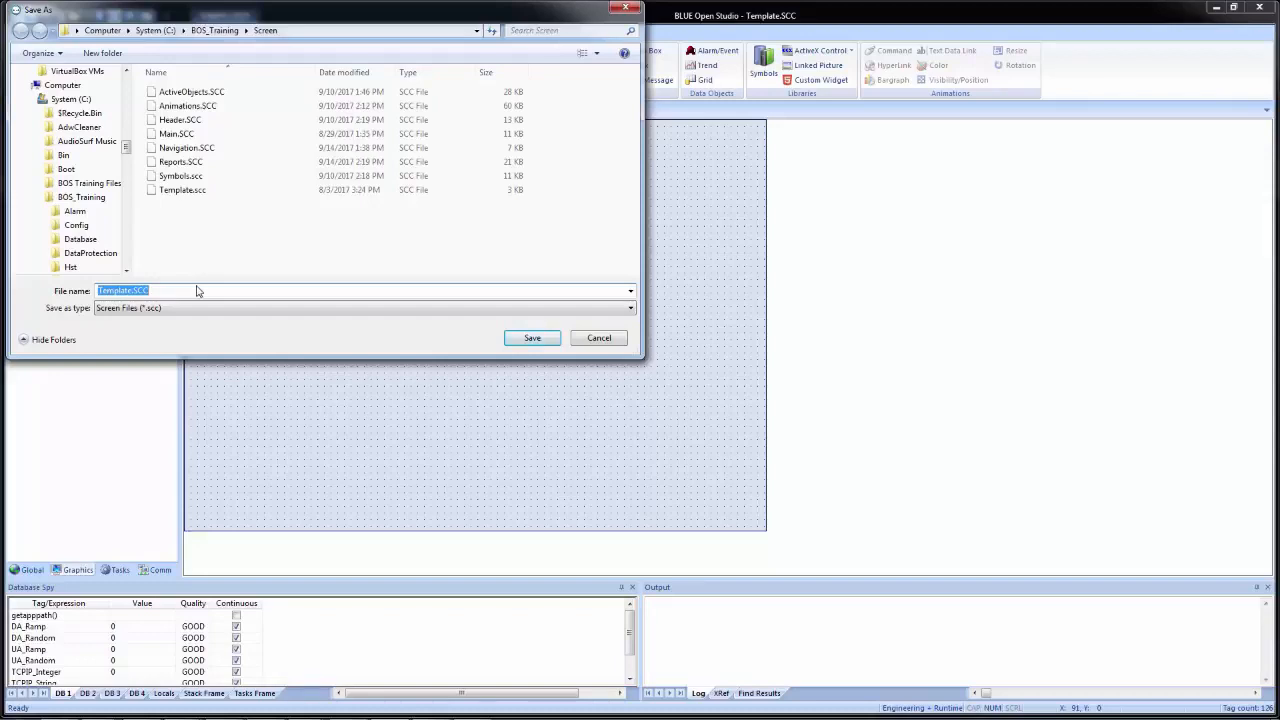
text(Alarms)
key(Return)
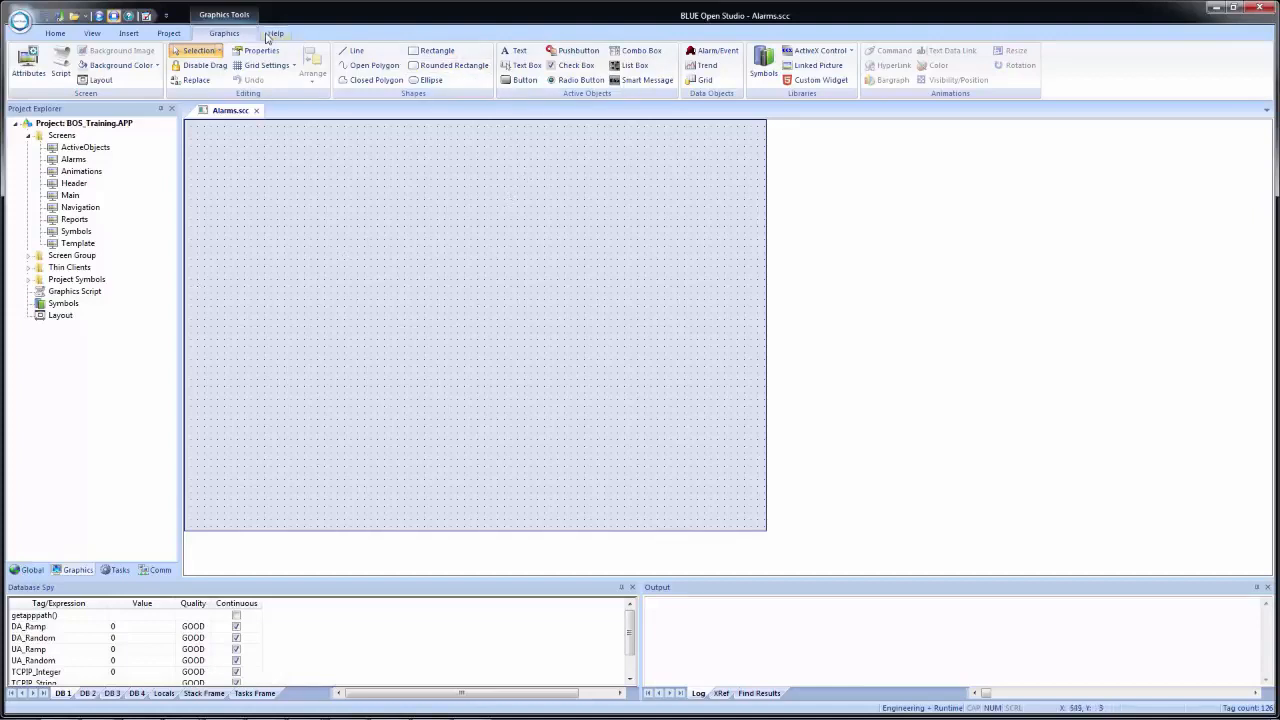
- Place an Alarm/Event control about 547 wide and 189 high in the upper part of the Alarms screen, with type Alarm Online
click(709, 56)
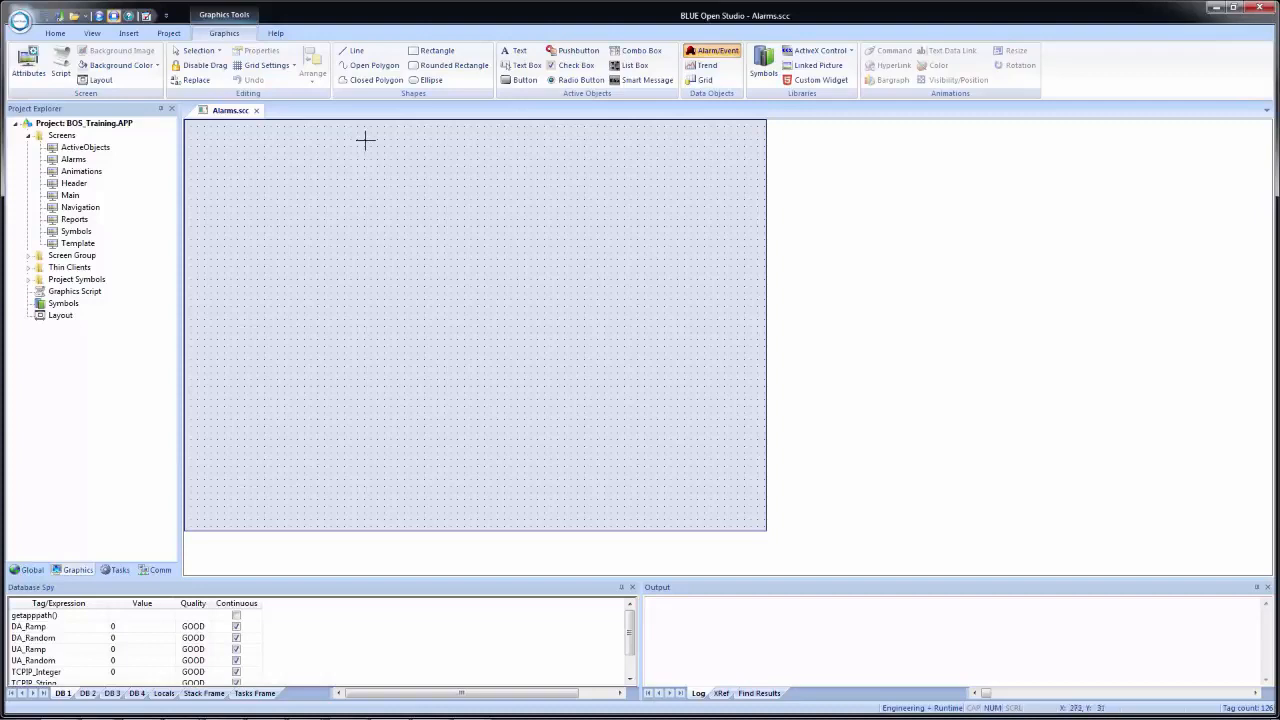
mouse_move(364, 140)
mouse_down()
mouse_move(640, 209)
mouse_move(731, 267)
mouse_up()
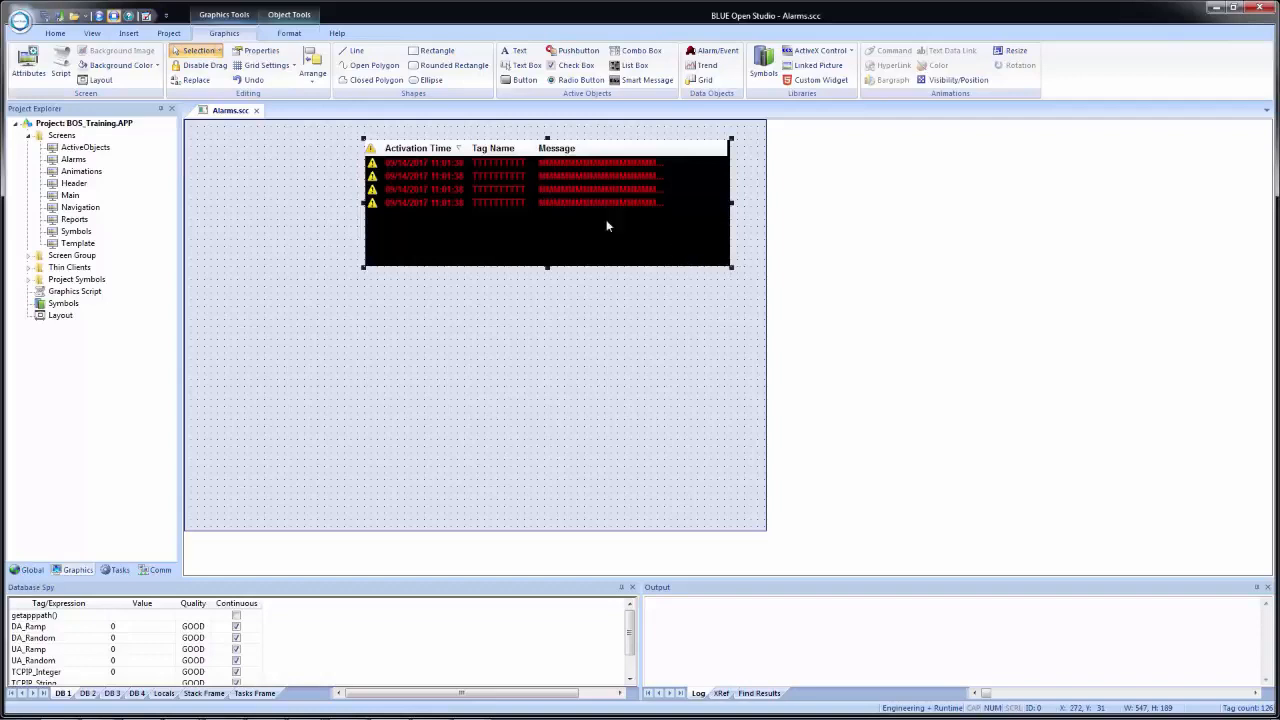
double_click(535, 205)
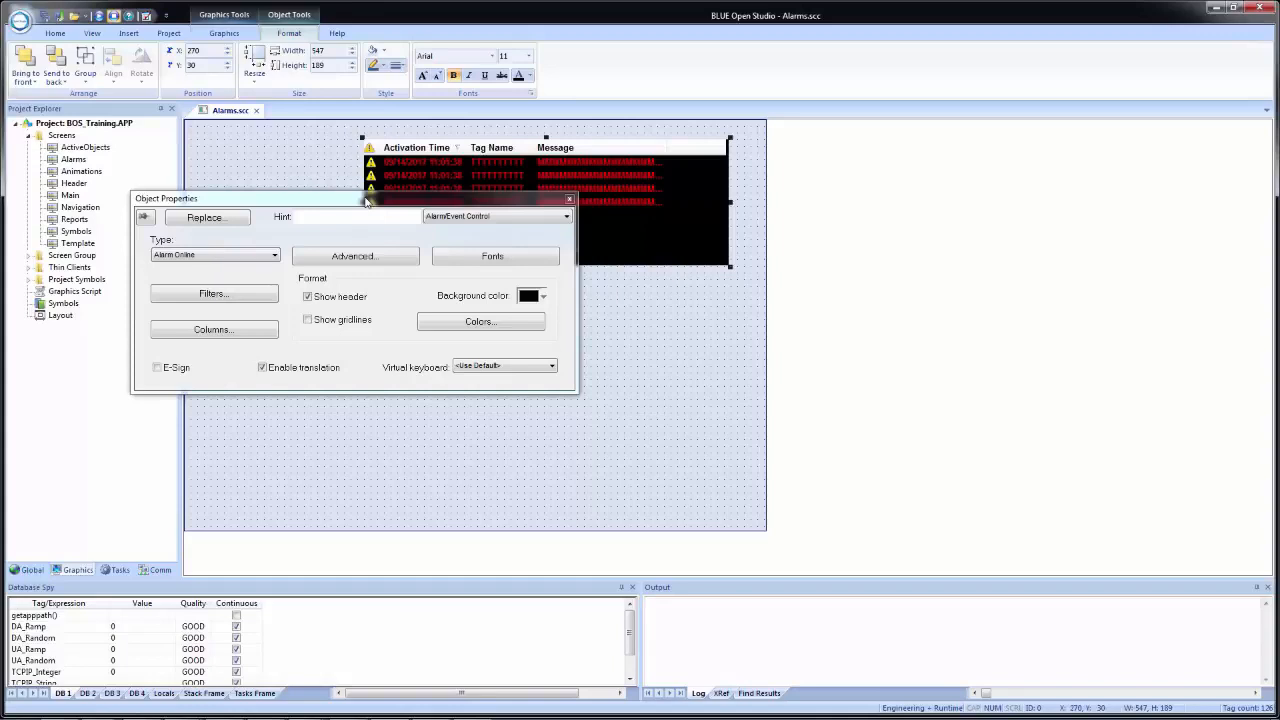
click(220, 256)
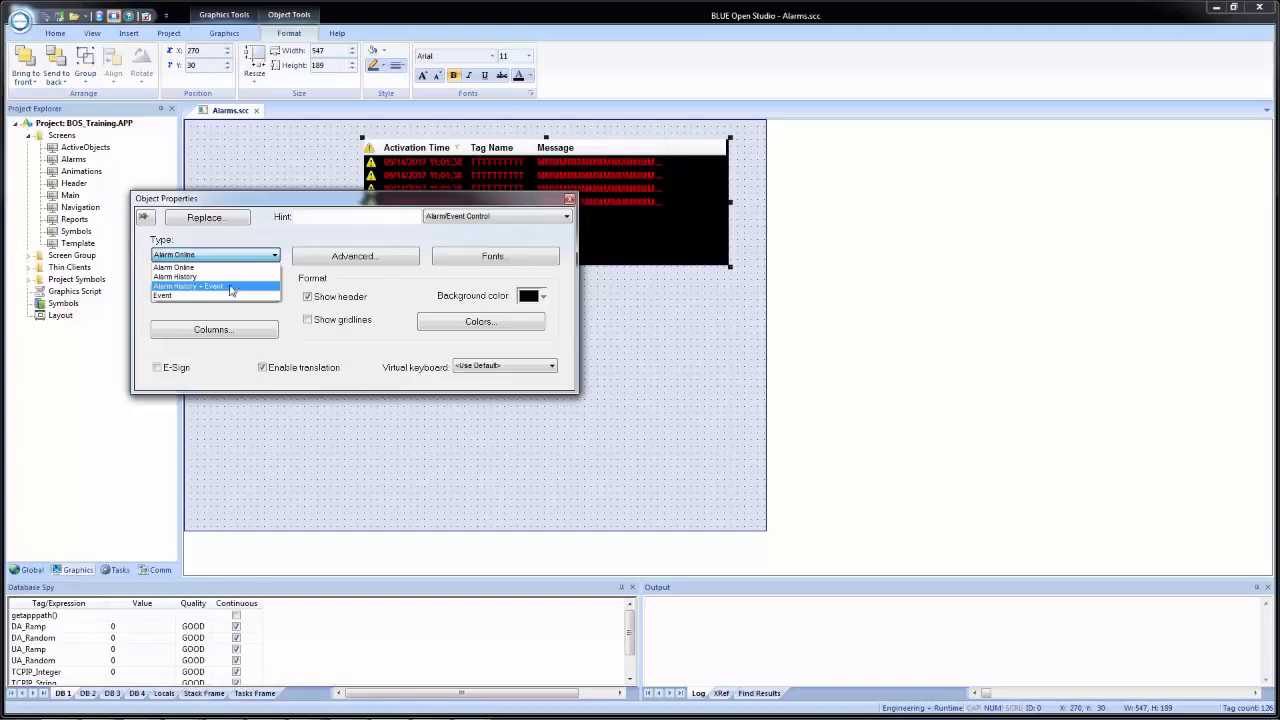
click(210, 267)
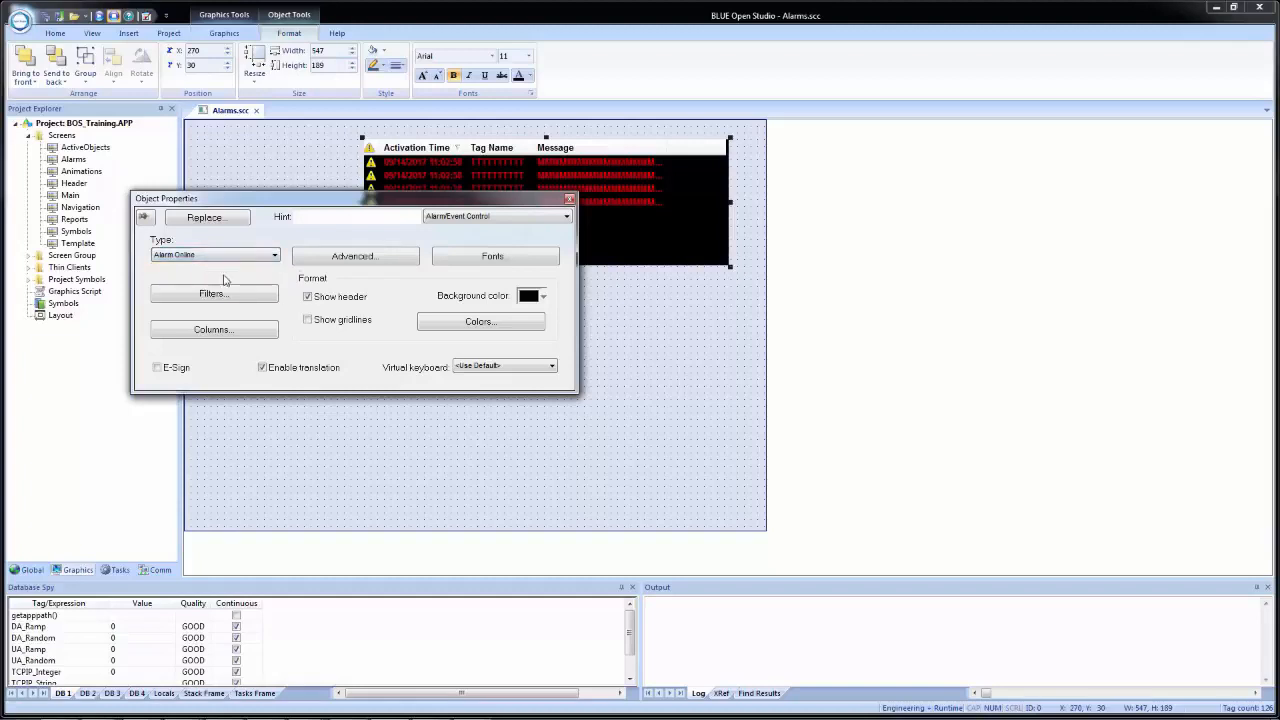
- Examine the alarm control's advanced settings, trying the second and millisecond time options and keeping the acknowledgement comment on Disable
click(363, 259)
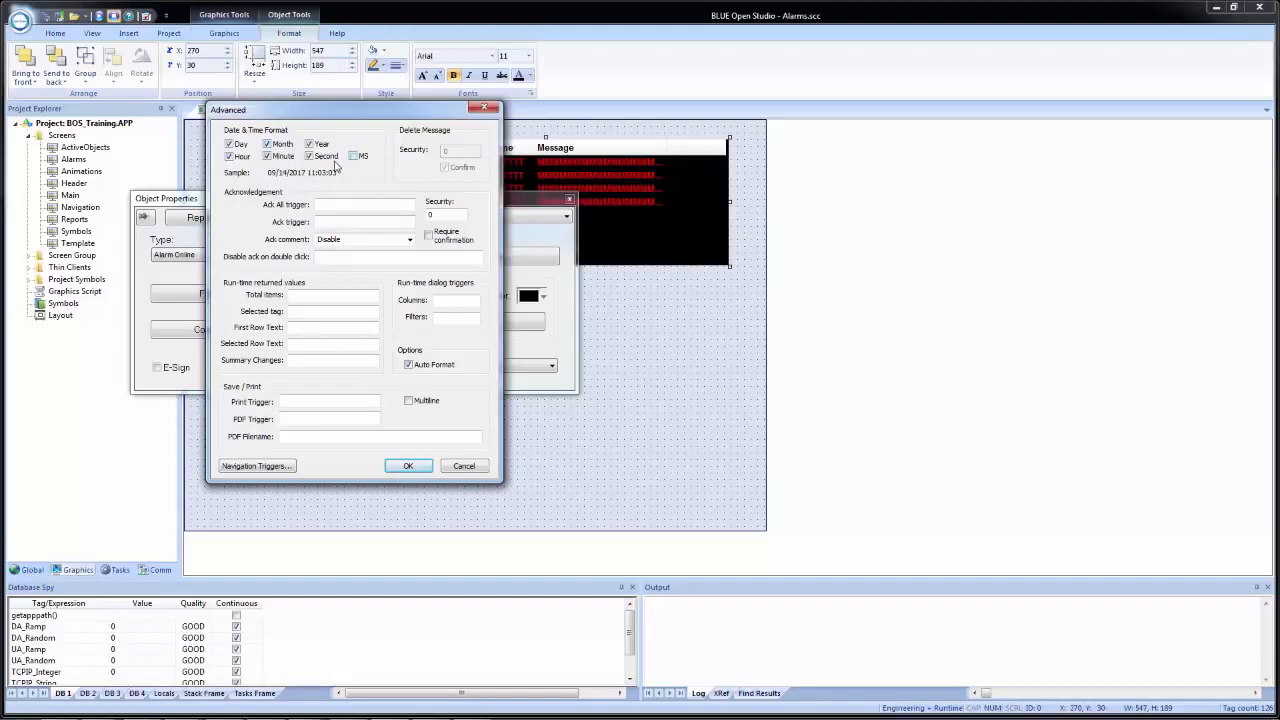
click(314, 157)
click(354, 157)
click(310, 157)
click(352, 157)
click(410, 240)
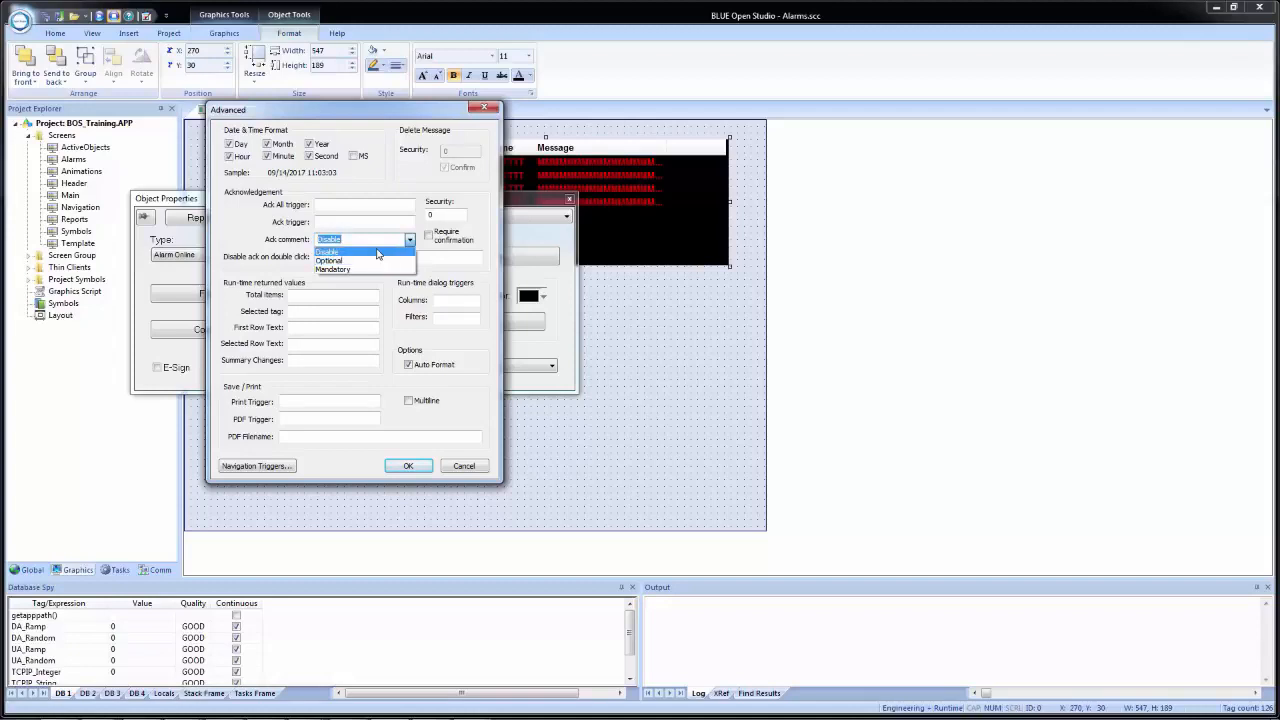
click(335, 252)
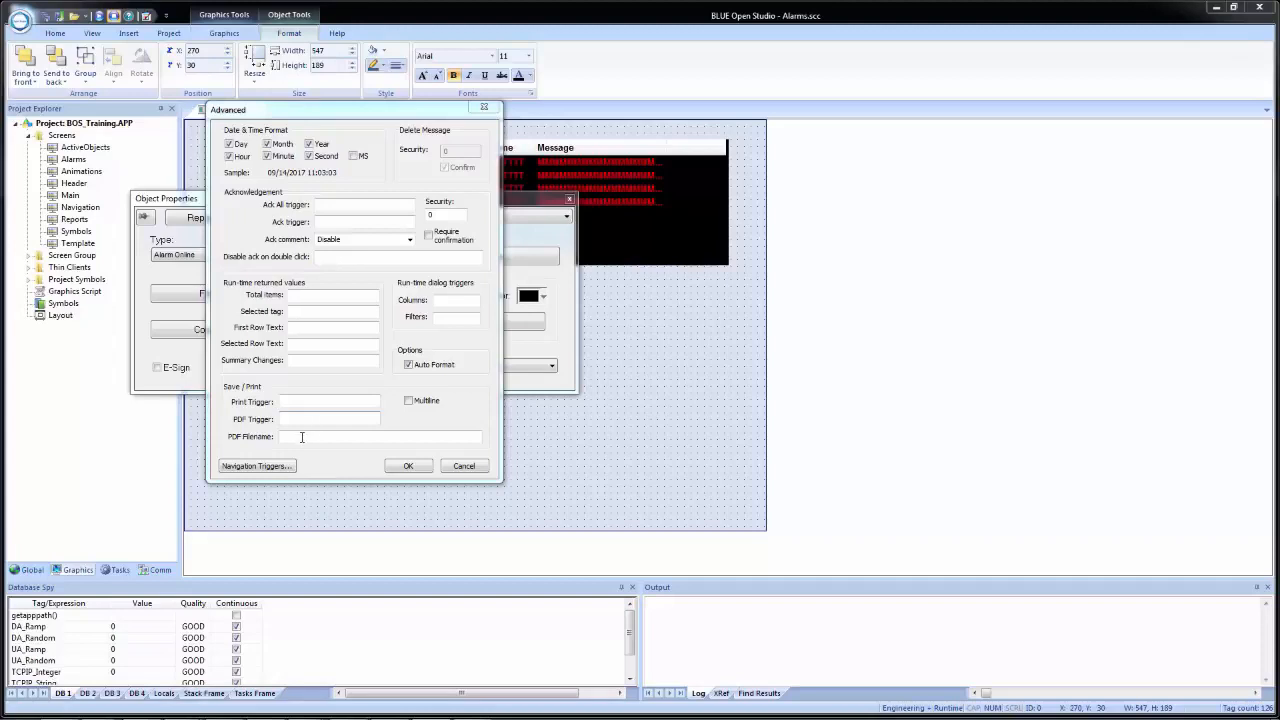
- Review the alarm control's PDF file name setting and navigation triggers, and accept the advanced settings
click(301, 437)
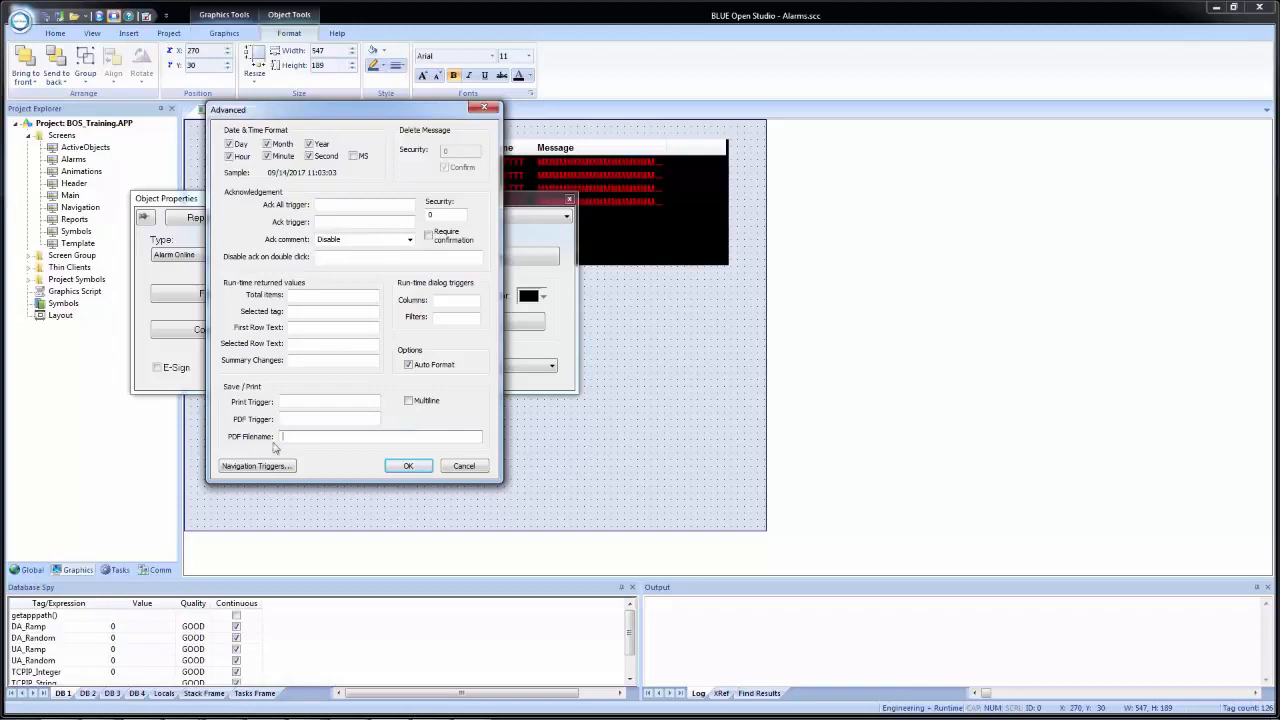
click(248, 470)
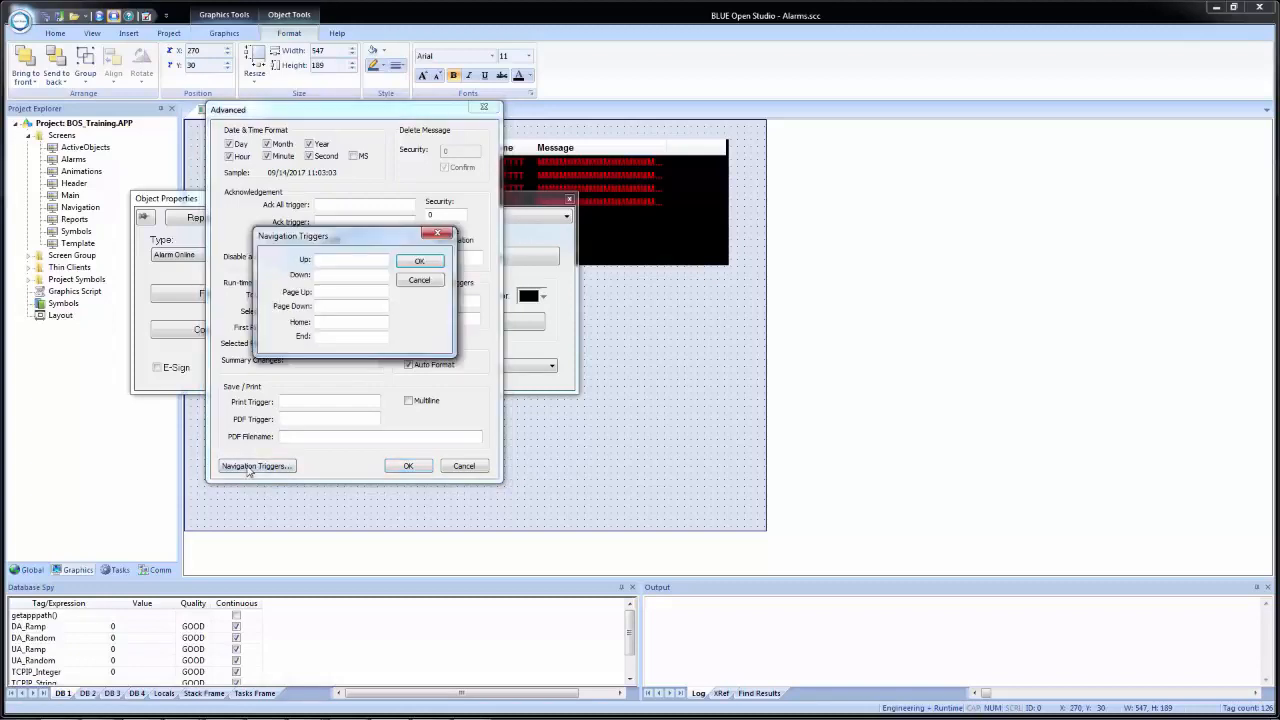
click(420, 281)
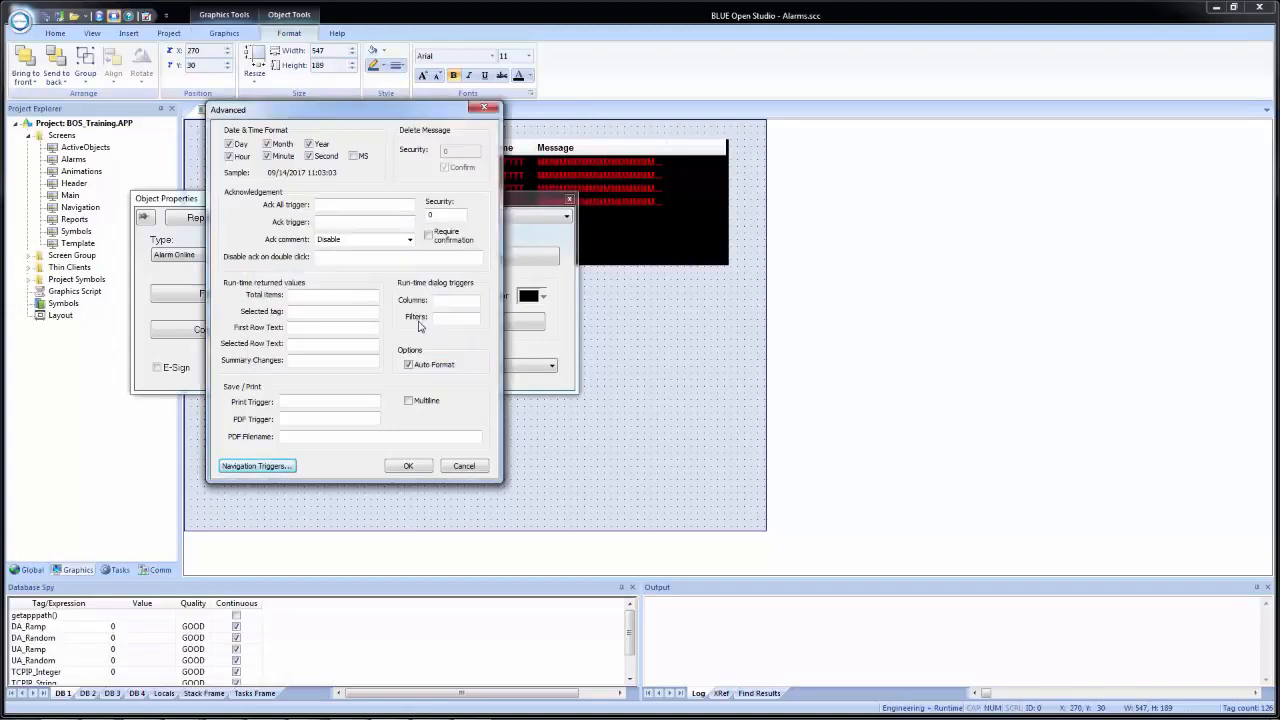
click(407, 467)
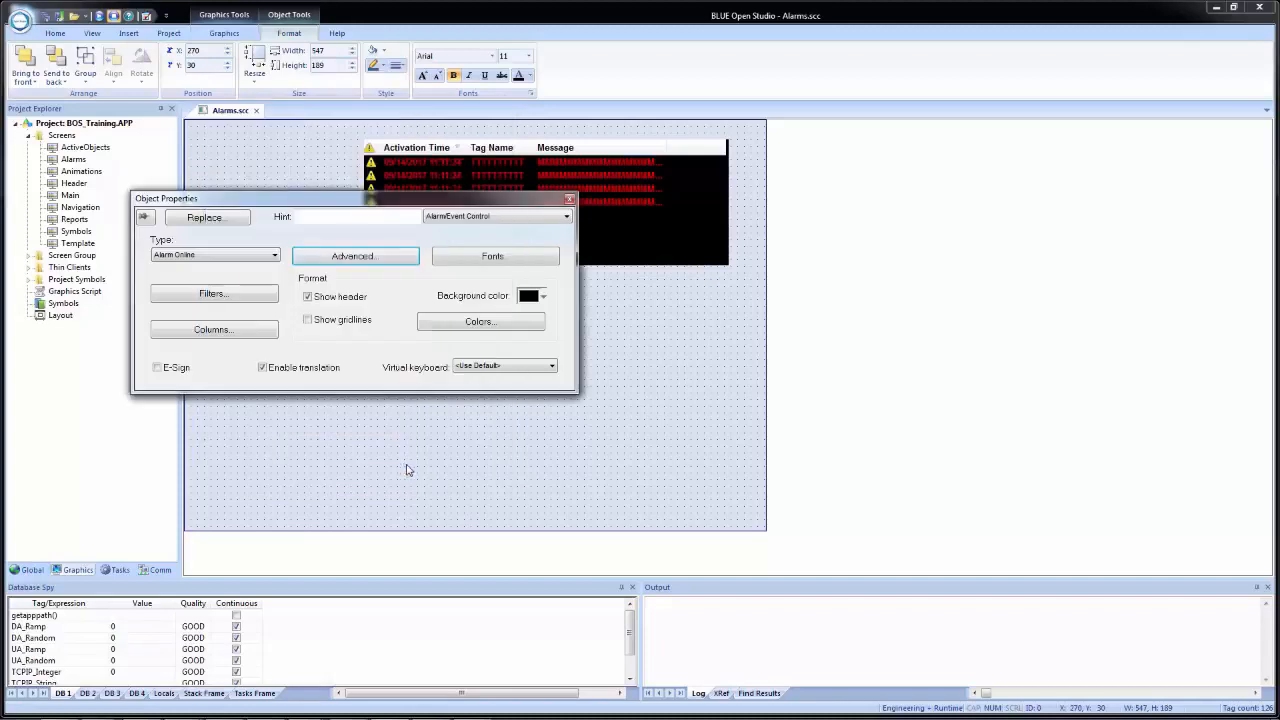
- Set the alarm control's font size to 8, using Arial Bold
click(505, 261)
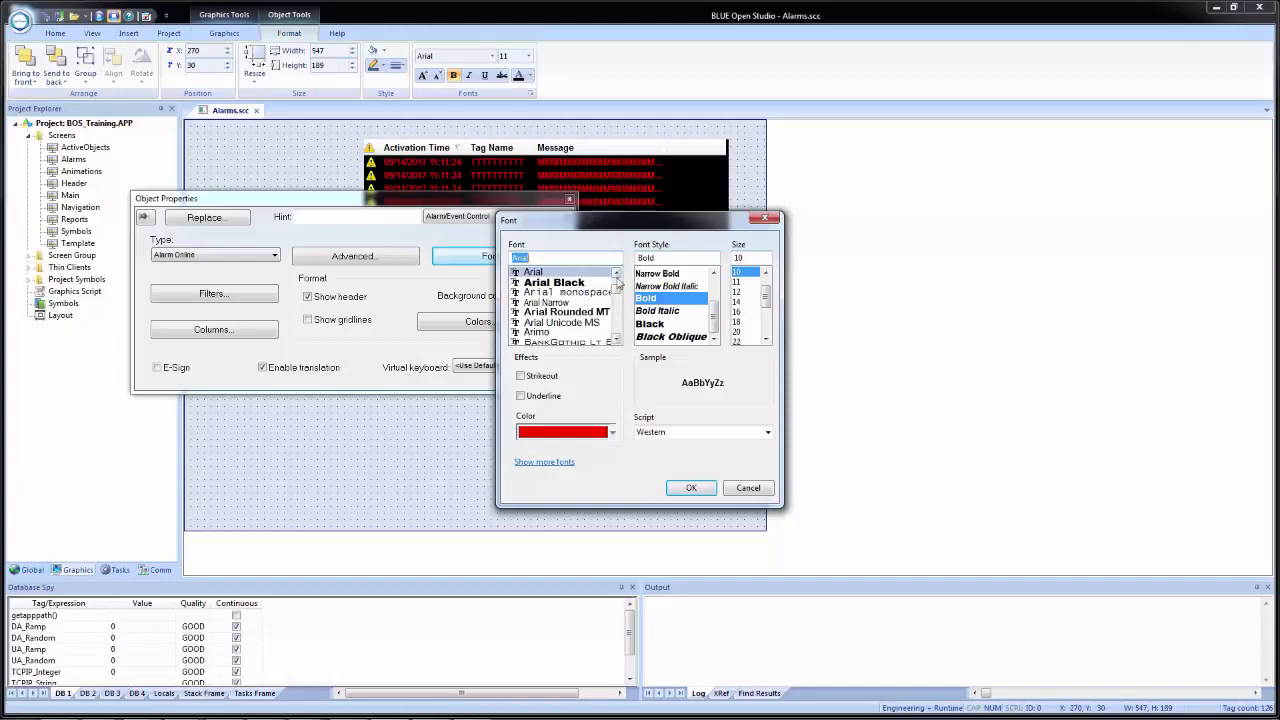
click(765, 274)
click(765, 274)
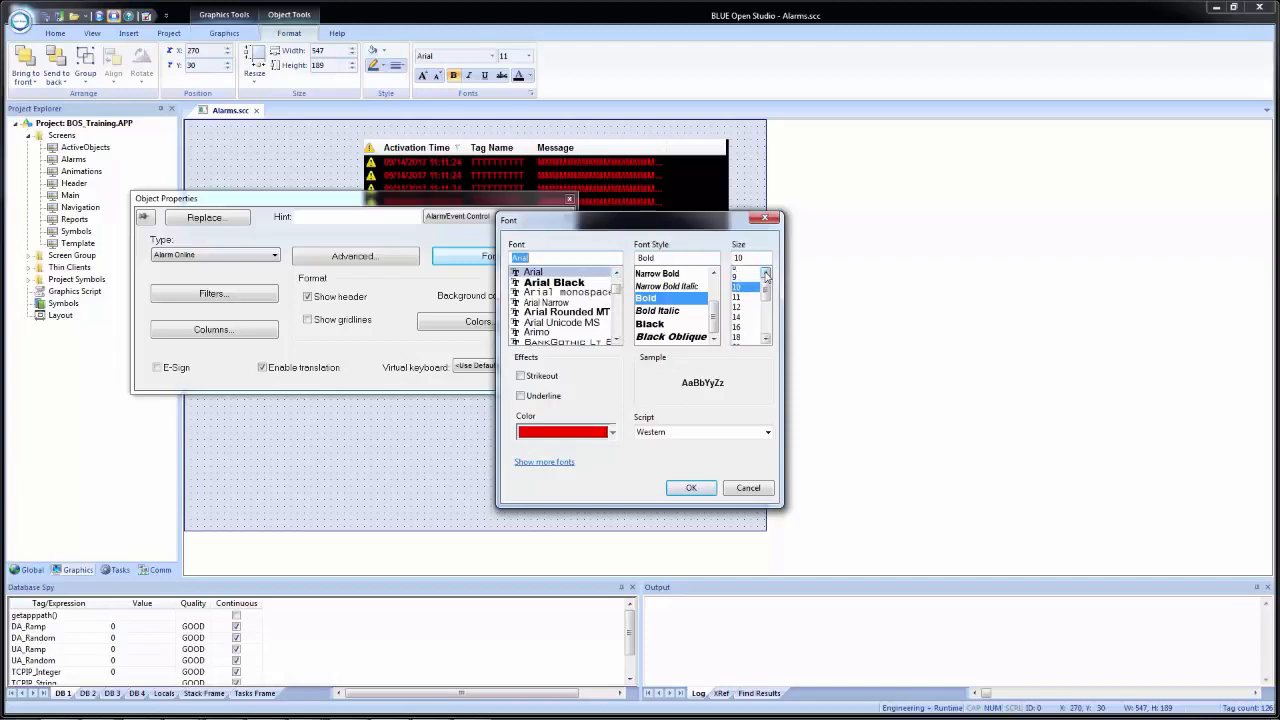
click(740, 273)
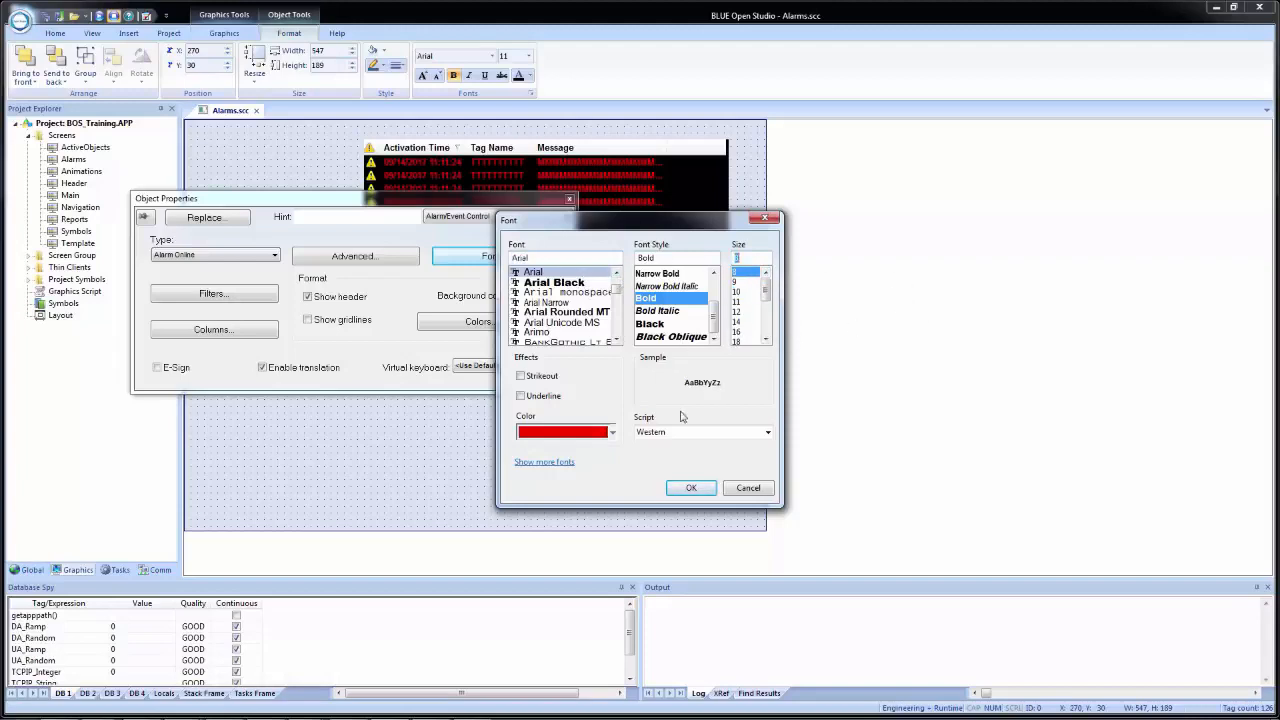
click(692, 487)
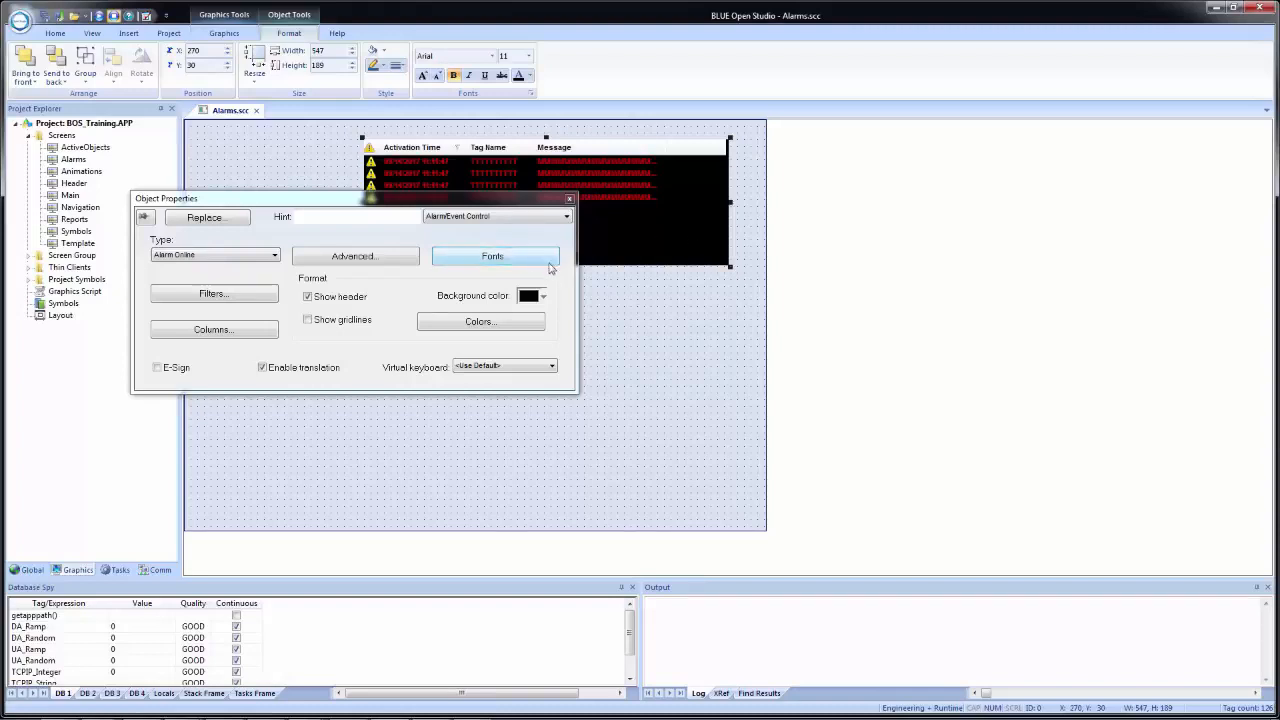
- Examine the alarm control's filter settings, including the selection, type and filter expression
click(212, 294)
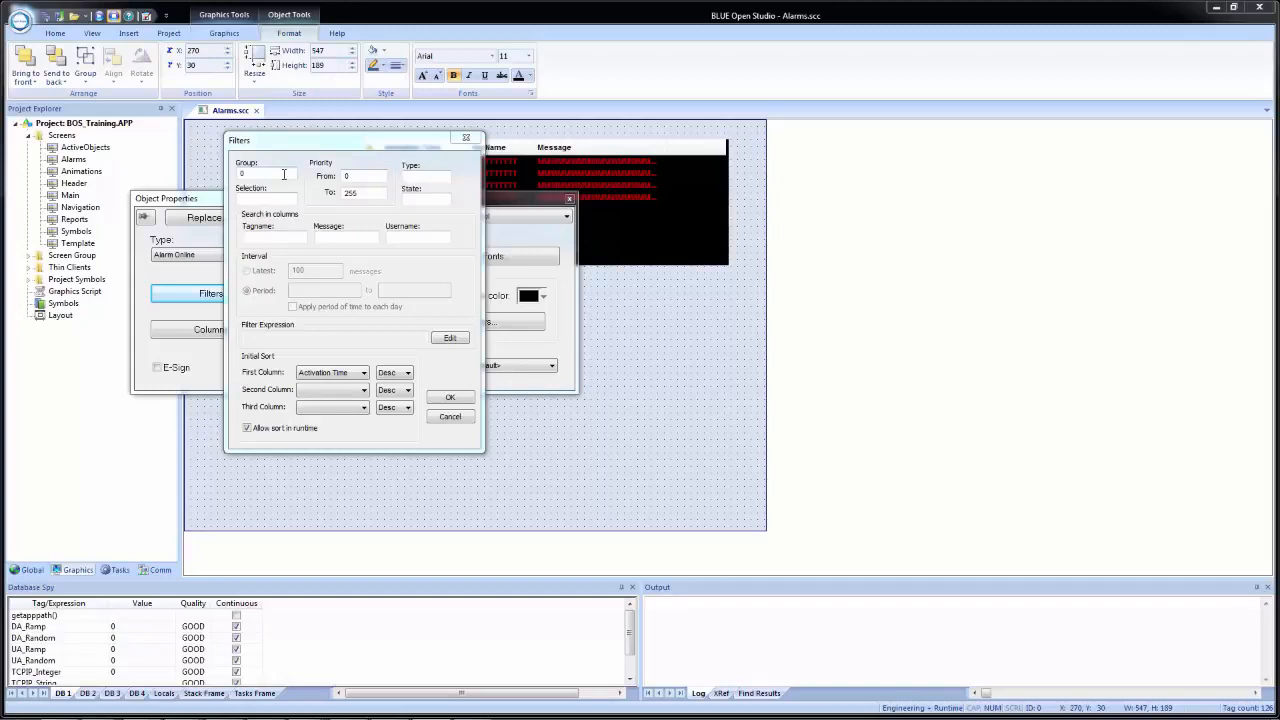
click(275, 196)
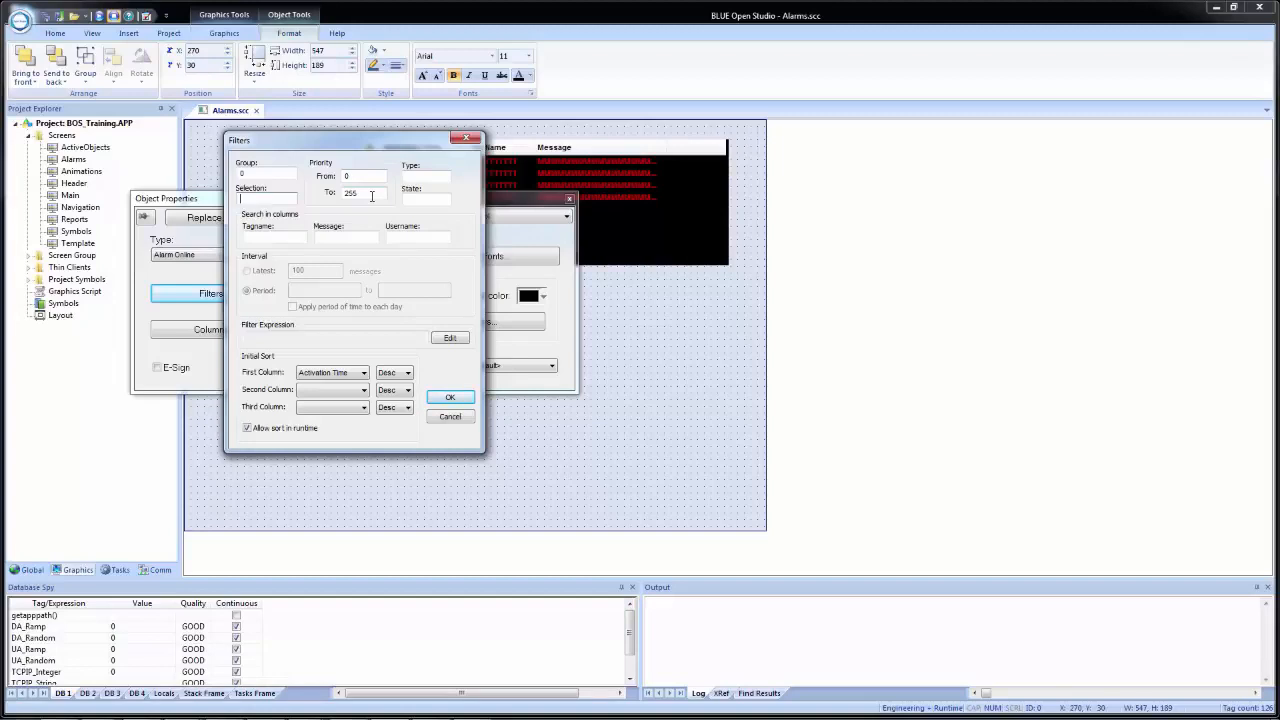
click(427, 177)
click(430, 178)
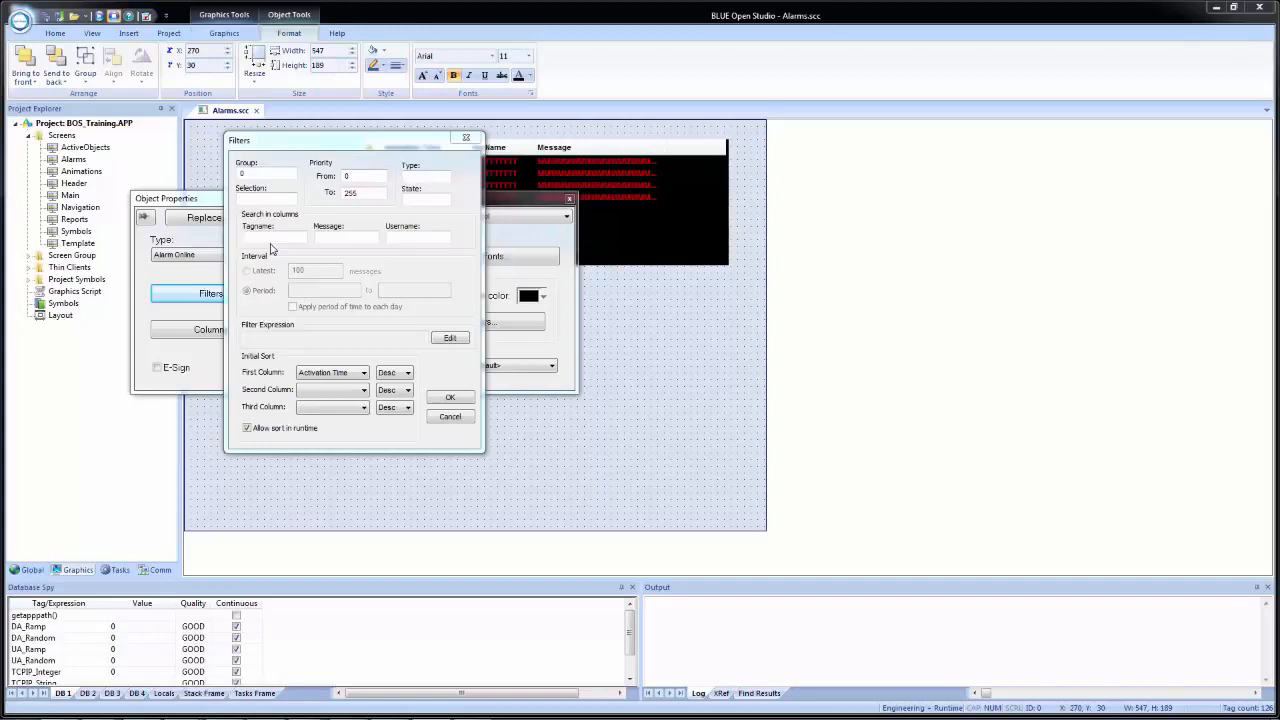
click(450, 339)
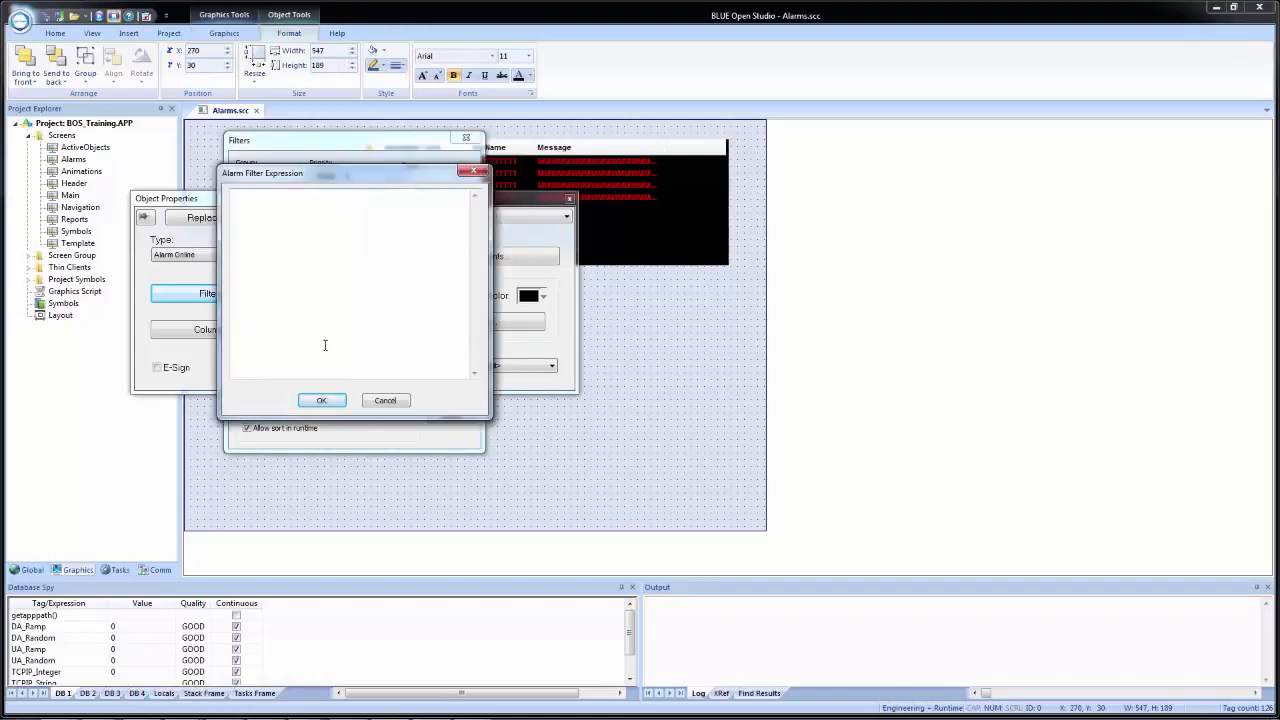
click(386, 401)
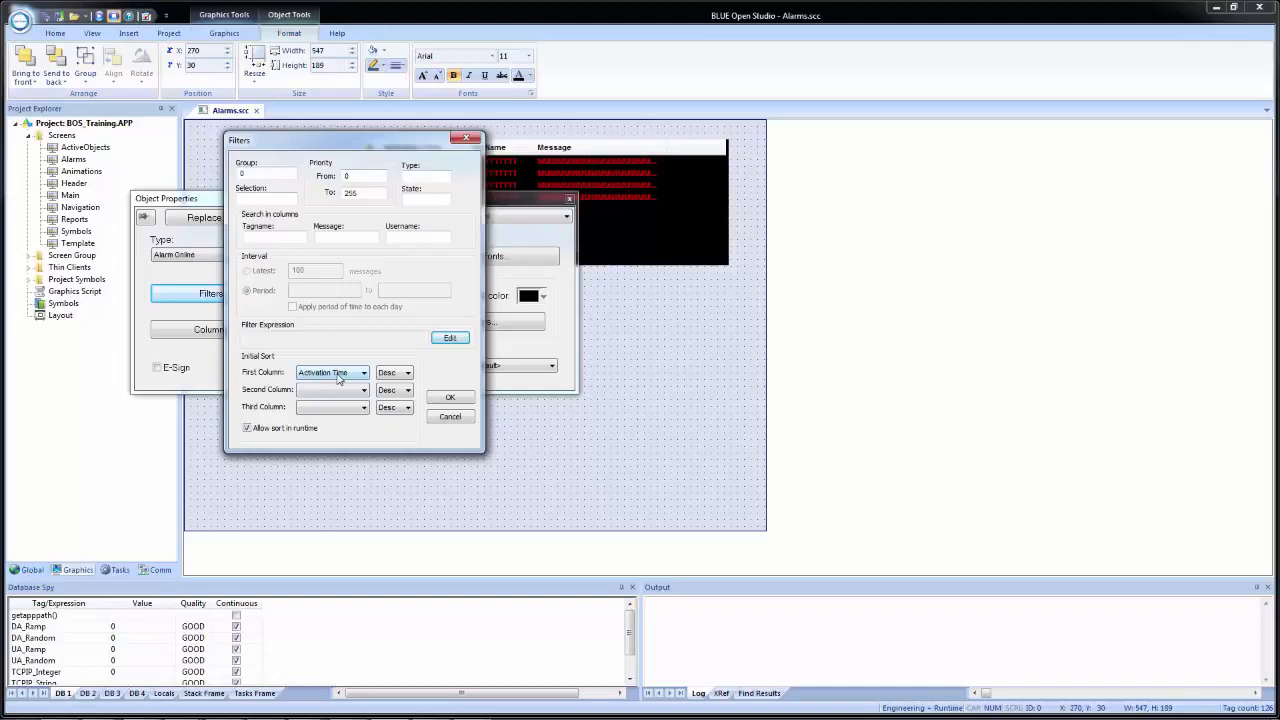
- Review the initial sort order and column choices for the second sort column, and accept the filter settings
click(406, 391)
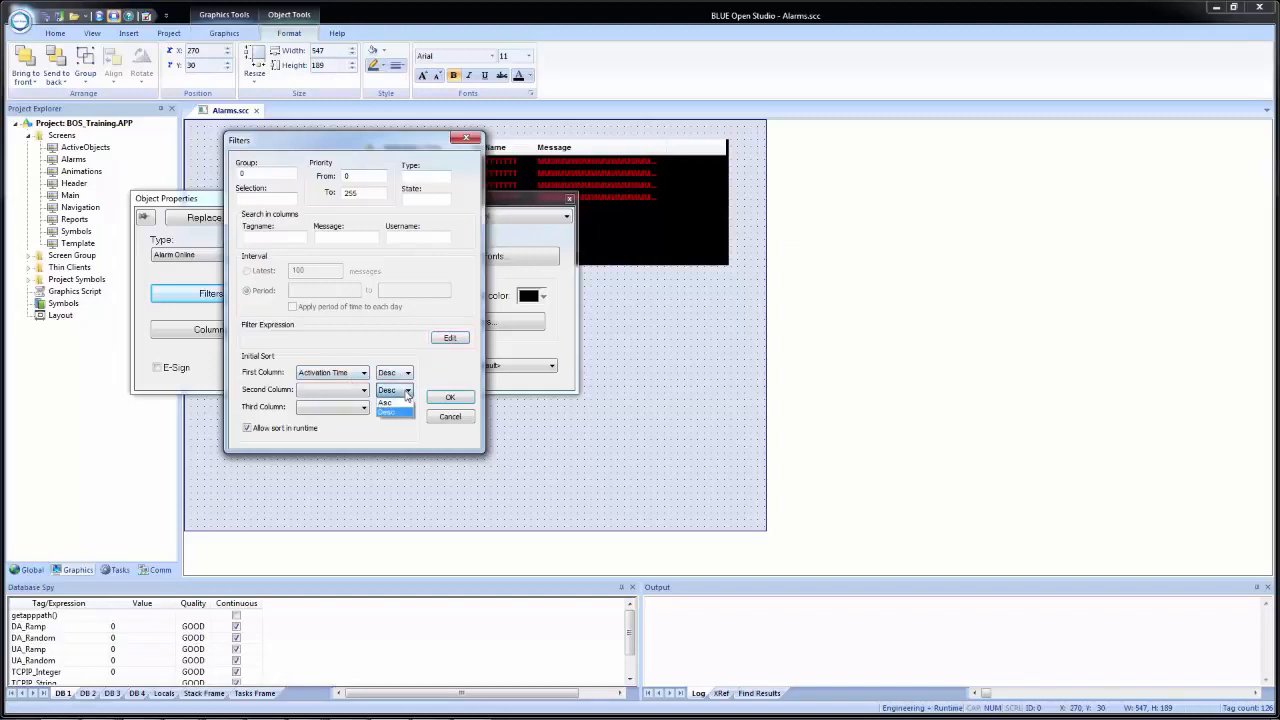
click(330, 391)
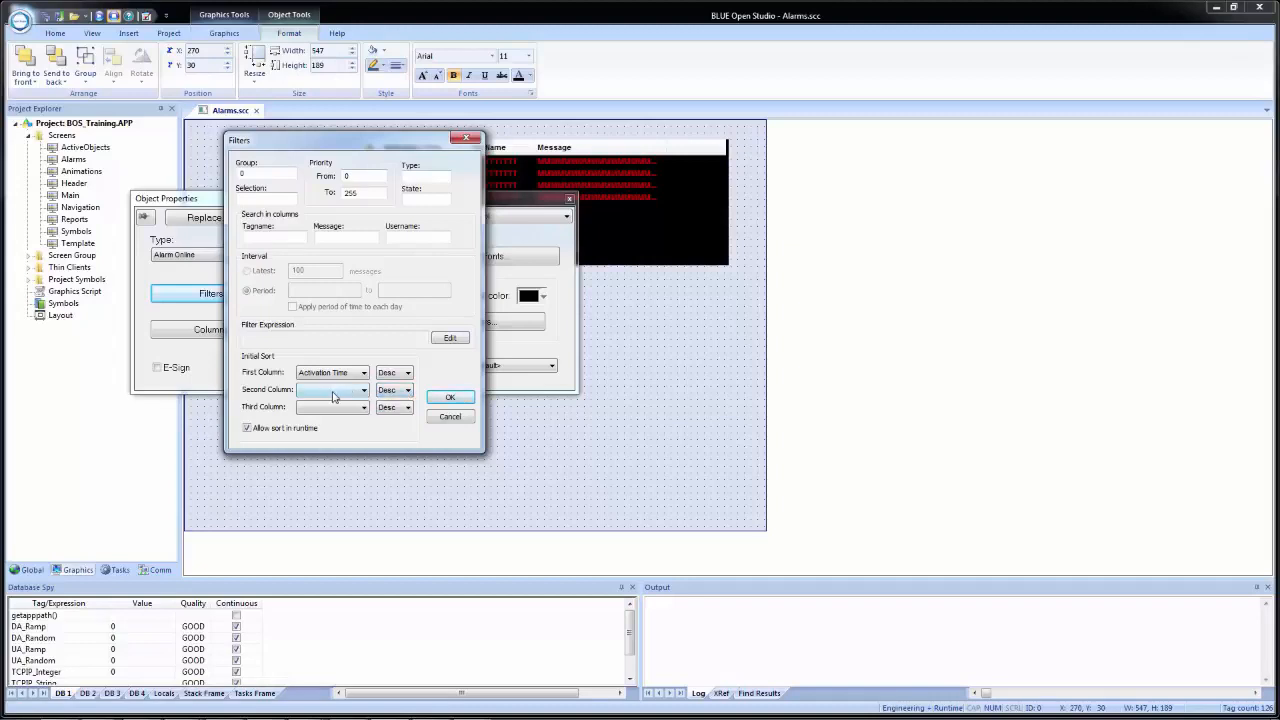
click(333, 393)
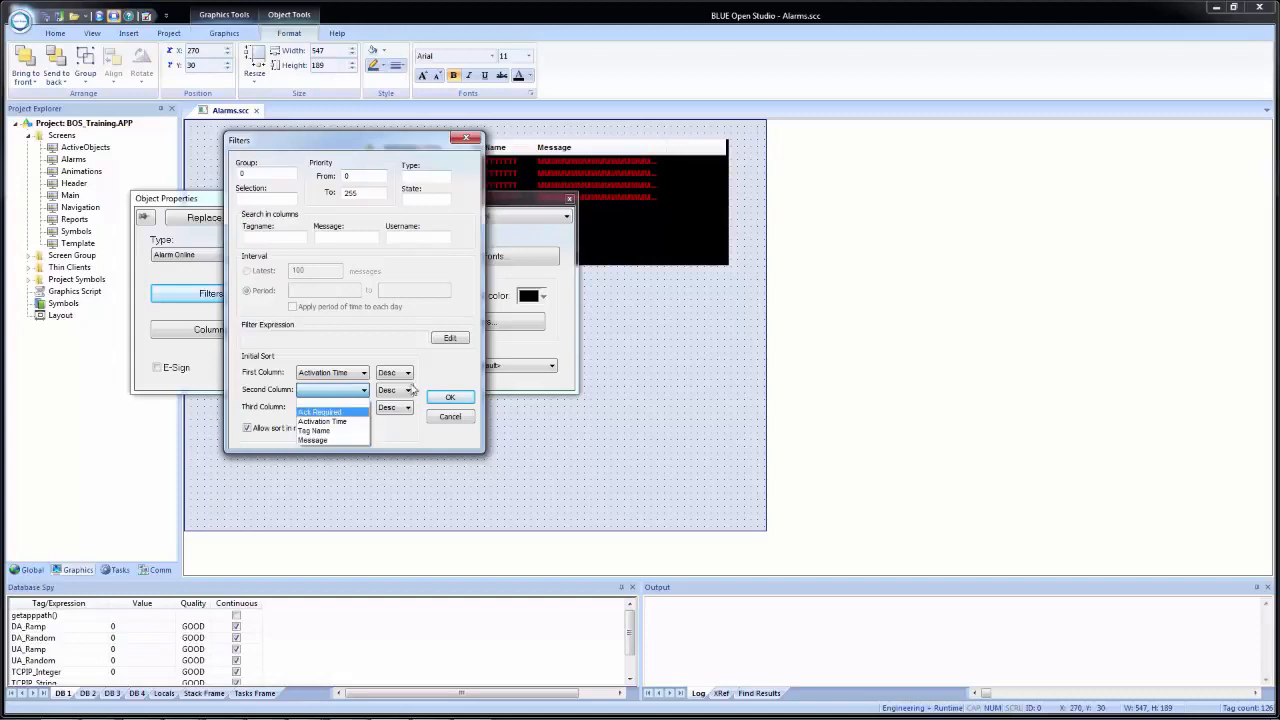
click(388, 353)
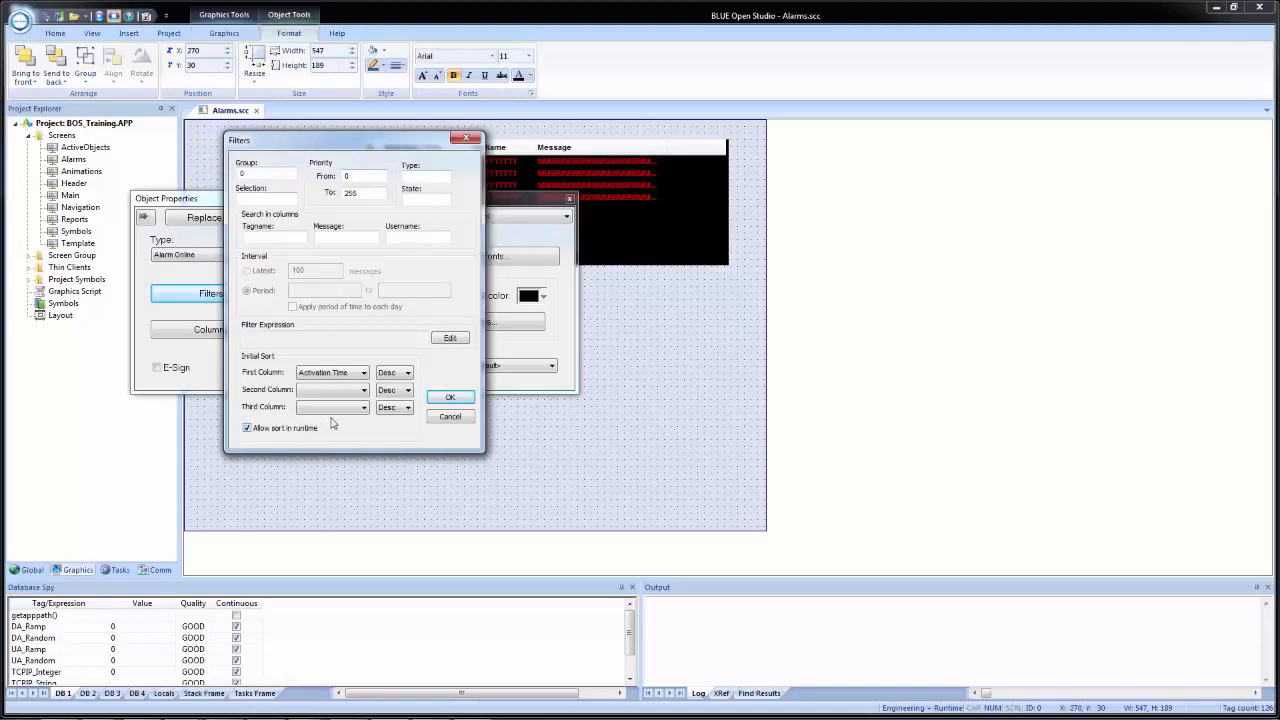
click(450, 398)
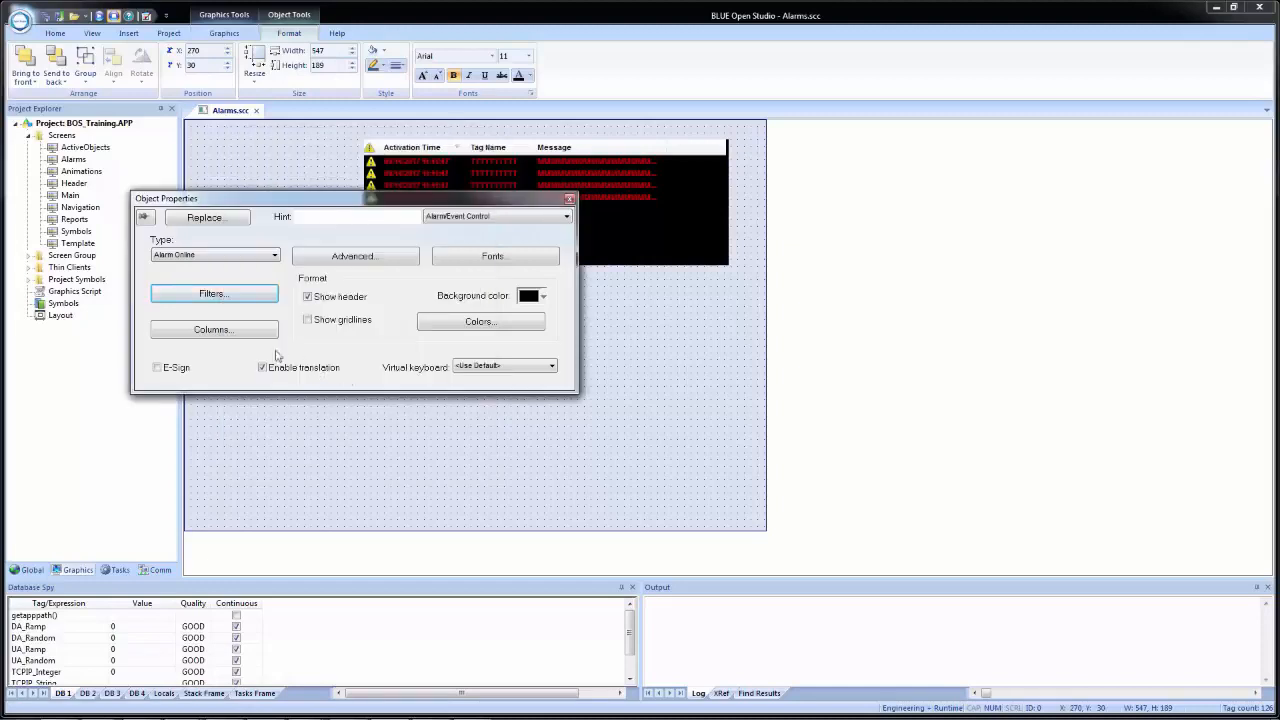
- Try relabelling the alarm control's Activation Time column as "Trigger Time"
click(196, 329)
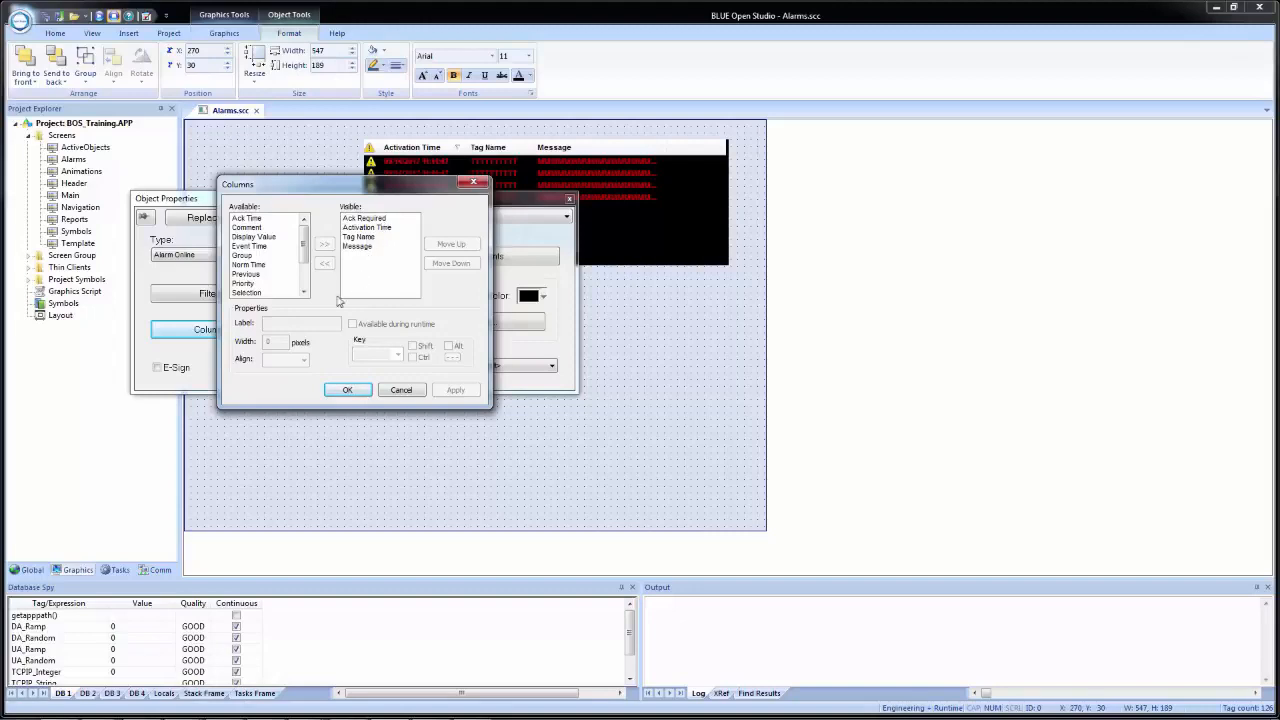
click(368, 247)
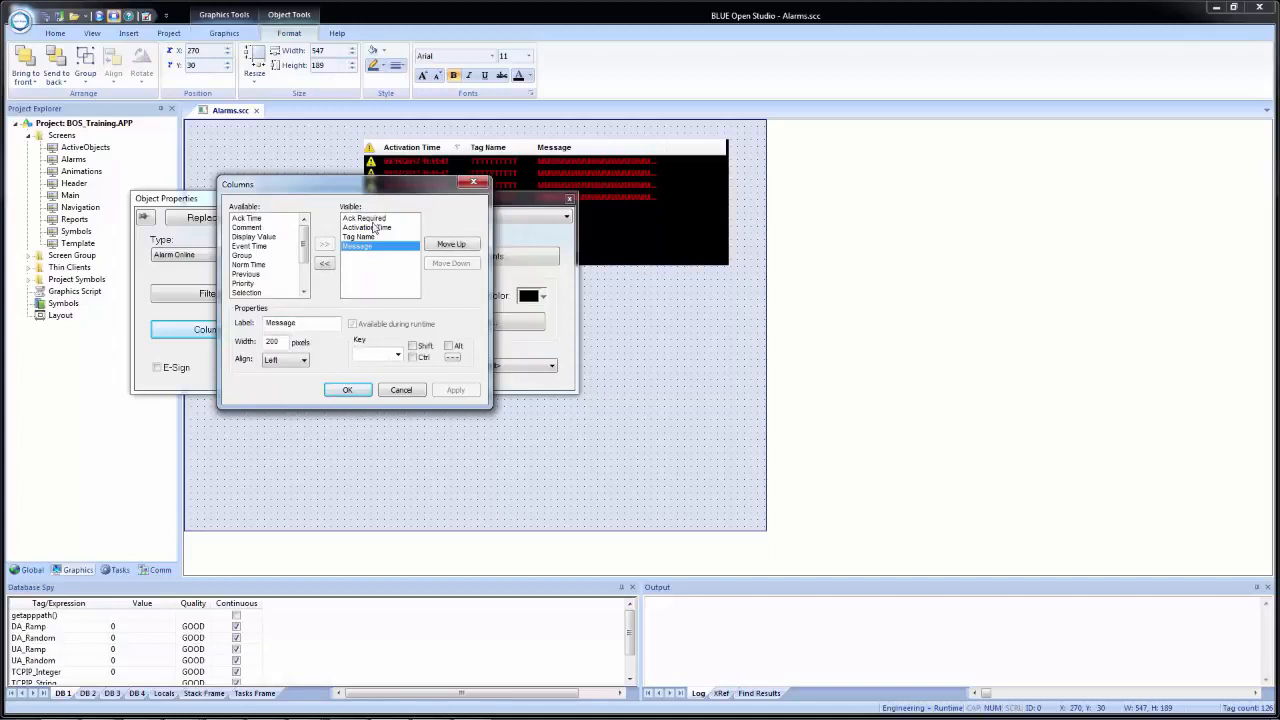
click(374, 220)
click(367, 228)
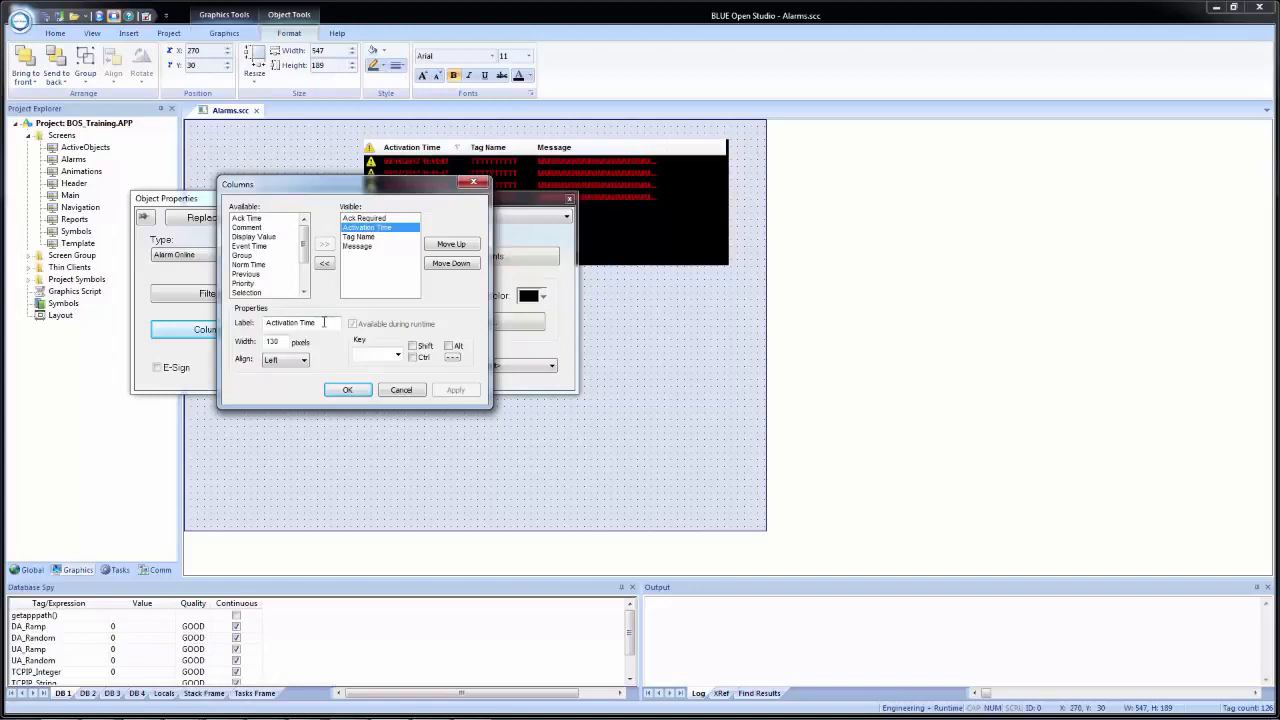
drag(324, 322, 250, 318)
text(Trigger Time)
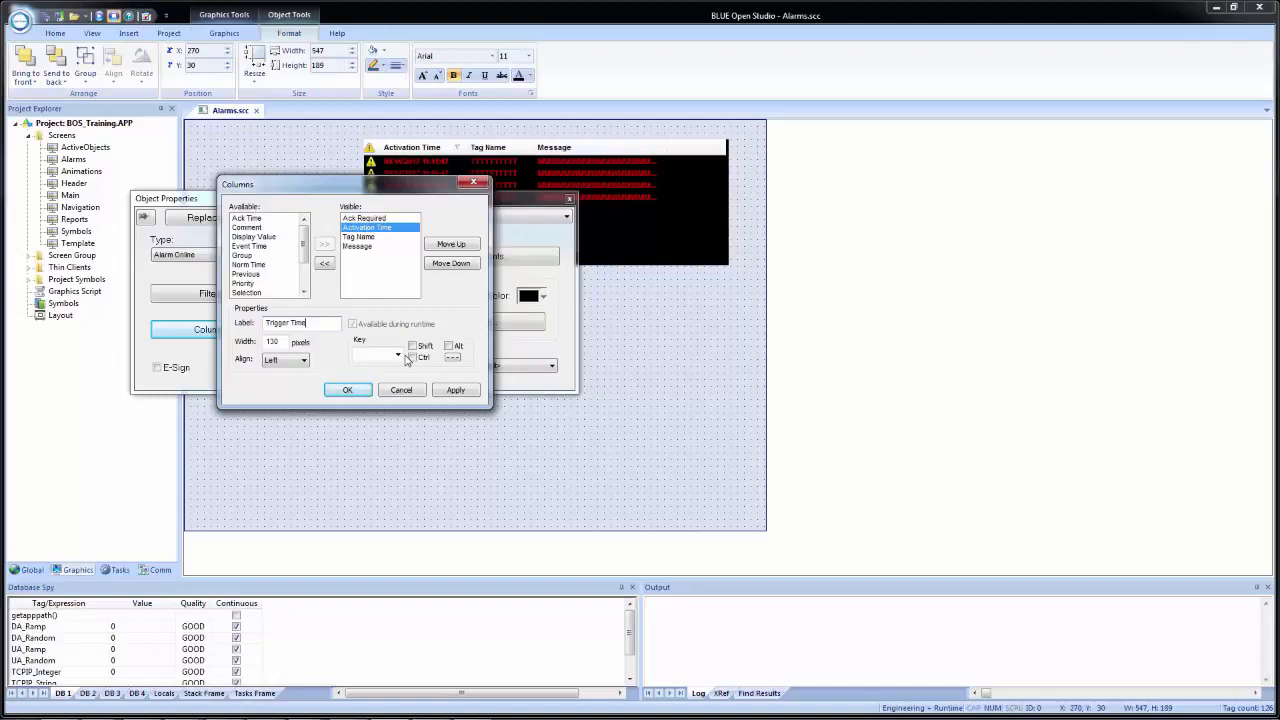
- Examine the properties of the Tag Name, Message and available columns such as Group and Comment, and discard the column changes
click(362, 237)
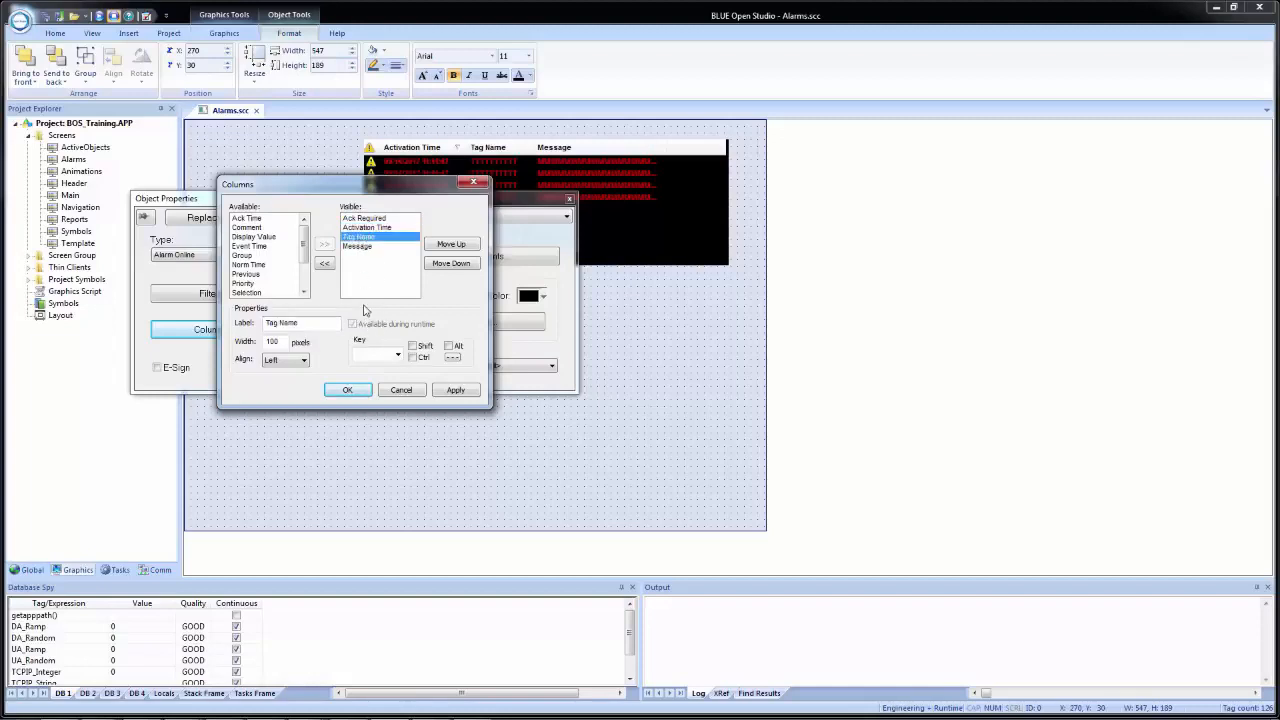
click(350, 247)
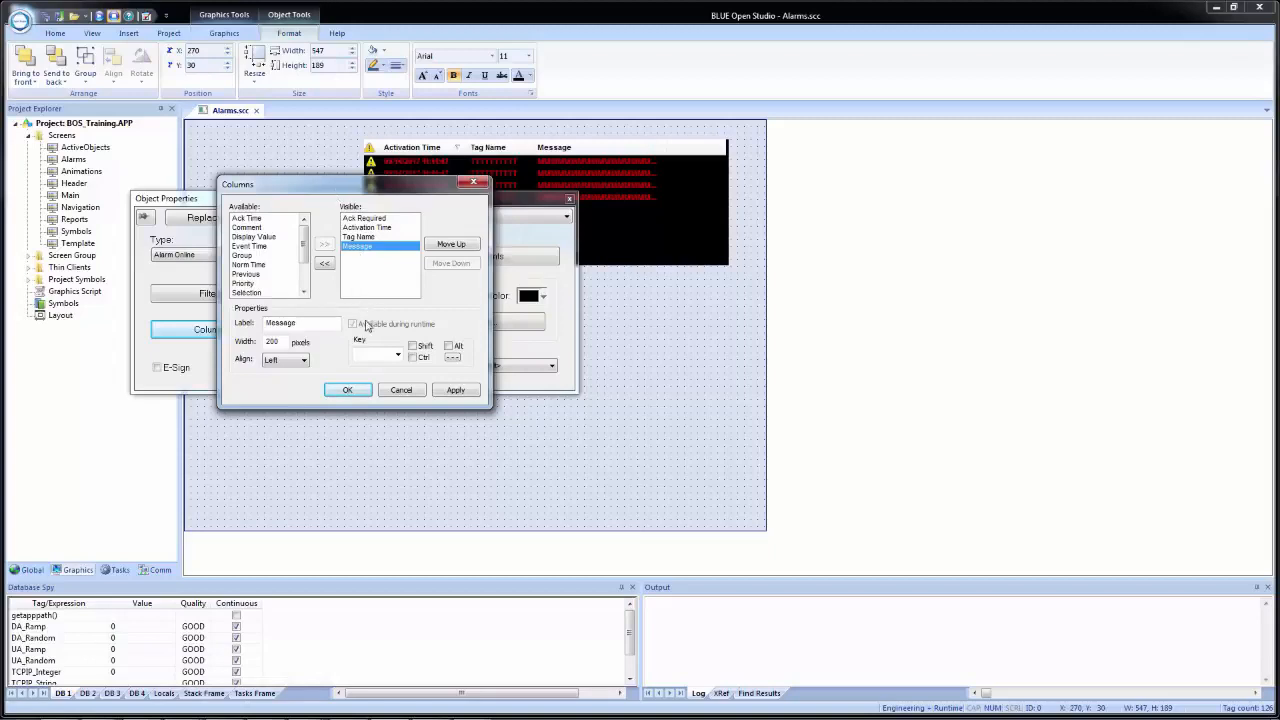
click(254, 237)
click(248, 219)
click(245, 255)
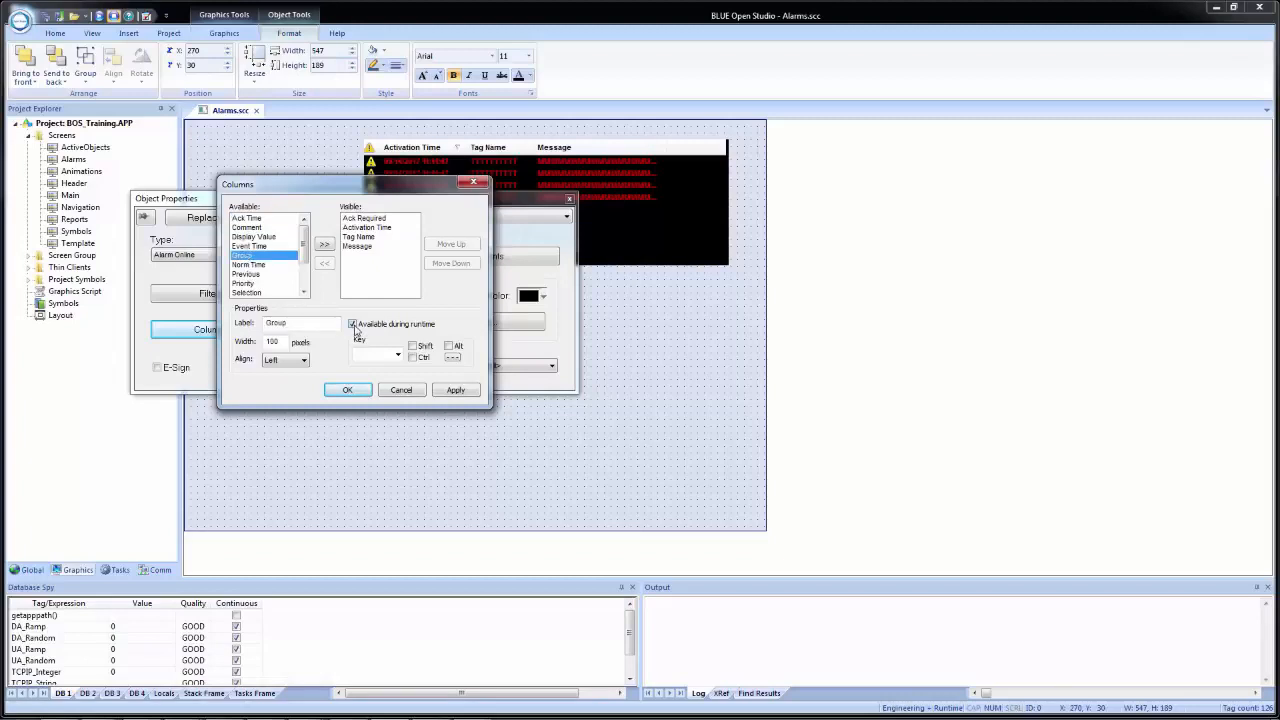
click(240, 275)
click(240, 239)
click(240, 227)
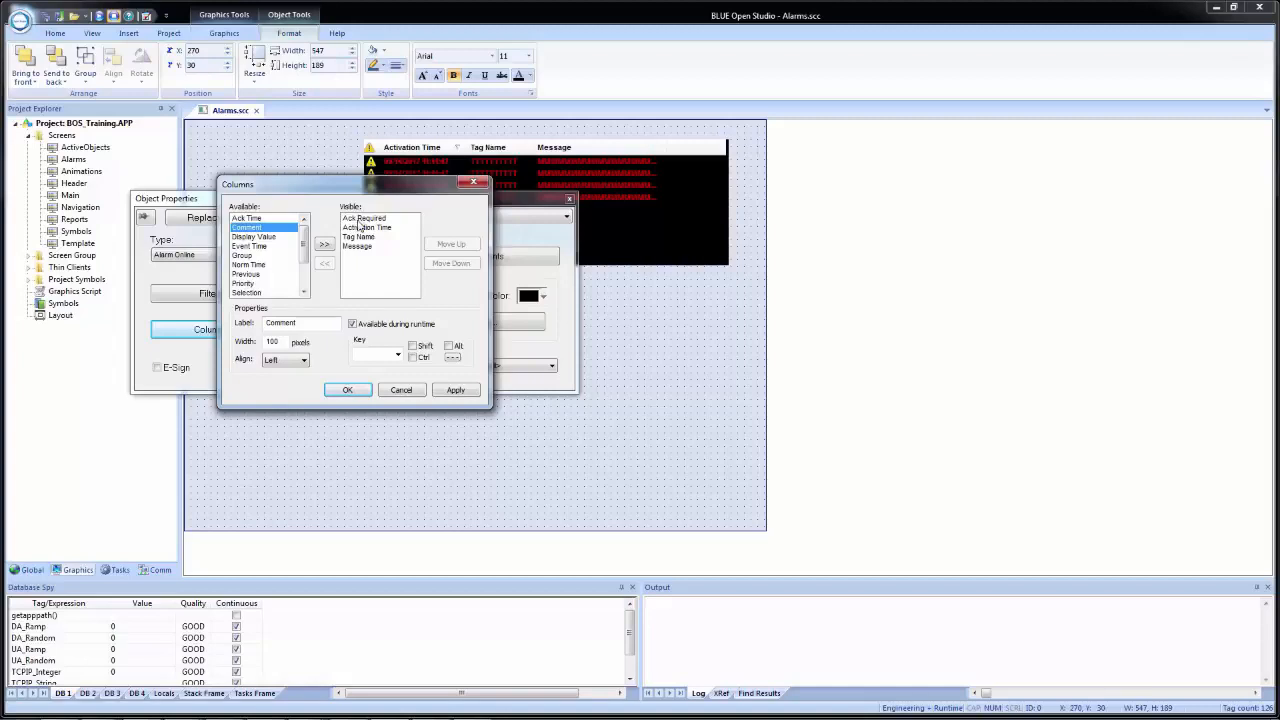
click(401, 393)
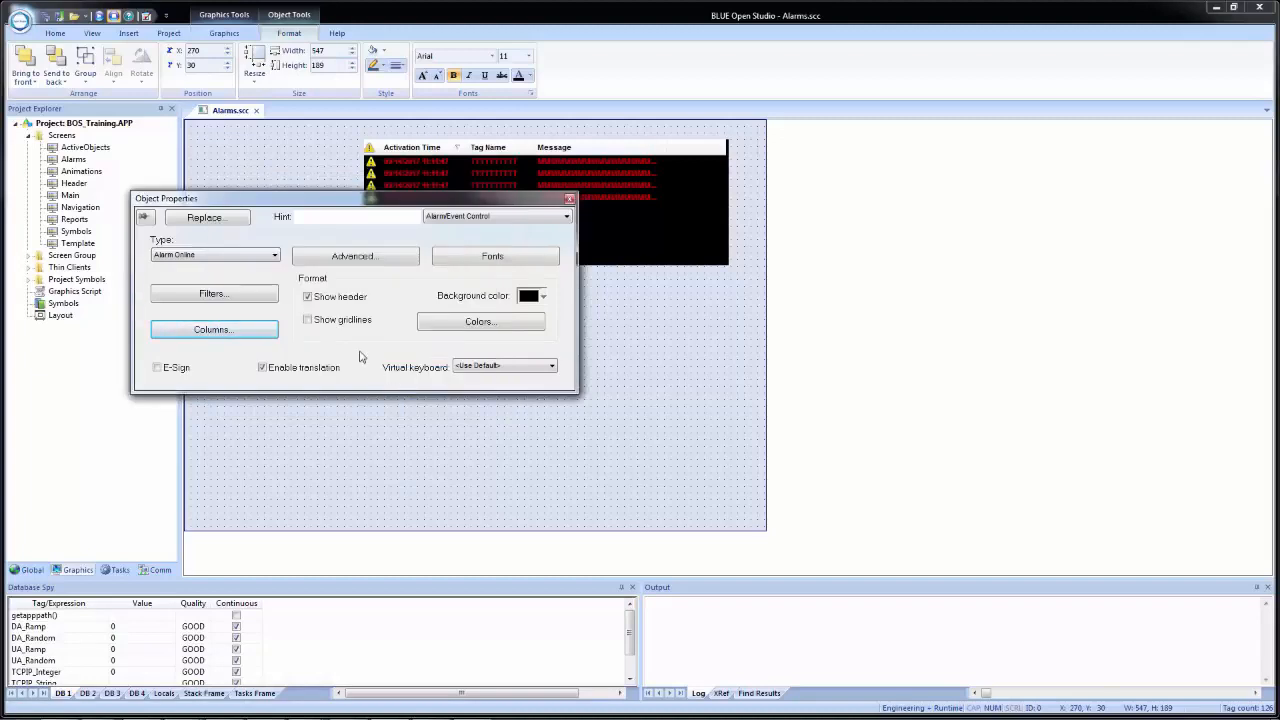
- Try hiding the alarm control's header and showing its gridlines, restoring each option
click(337, 304)
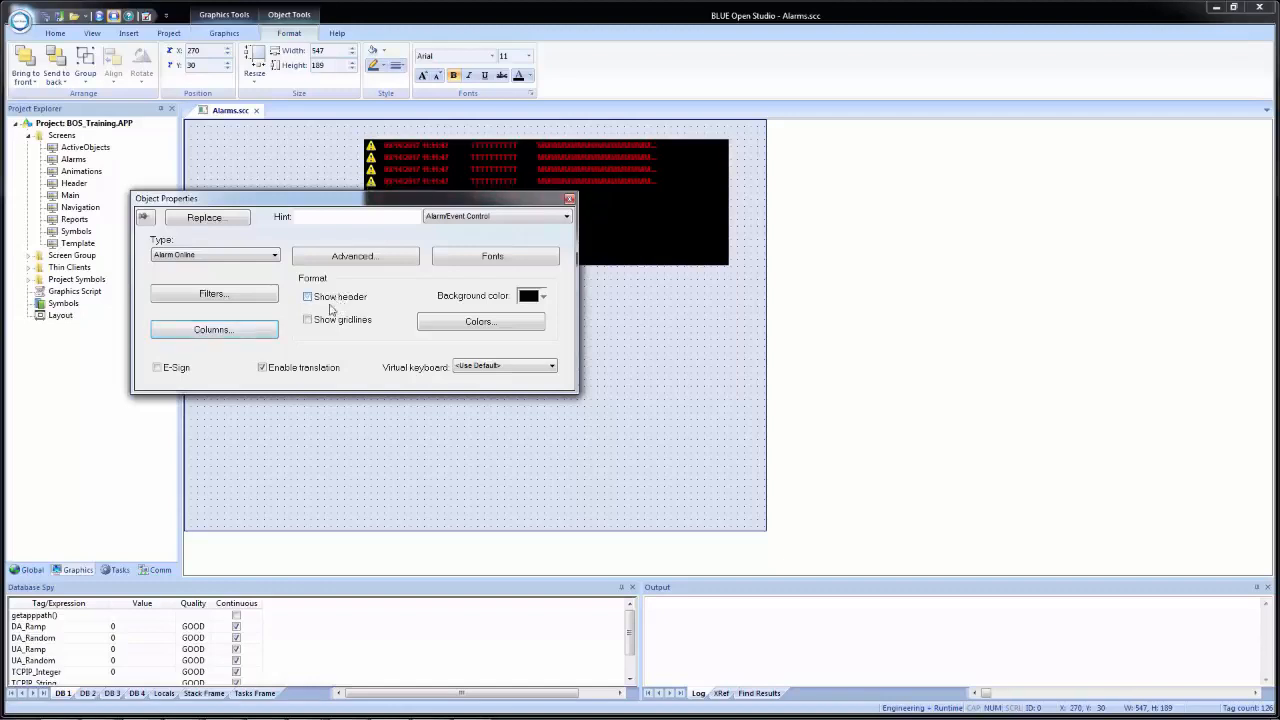
click(337, 300)
click(324, 321)
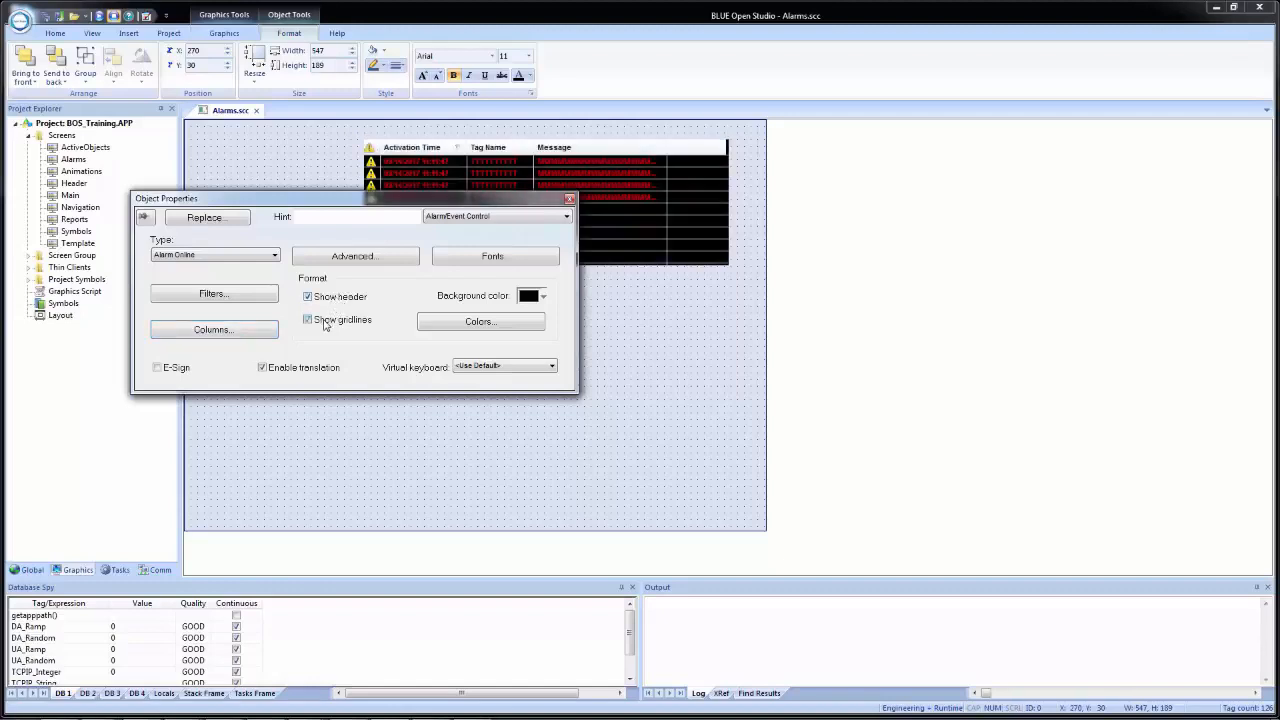
click(324, 321)
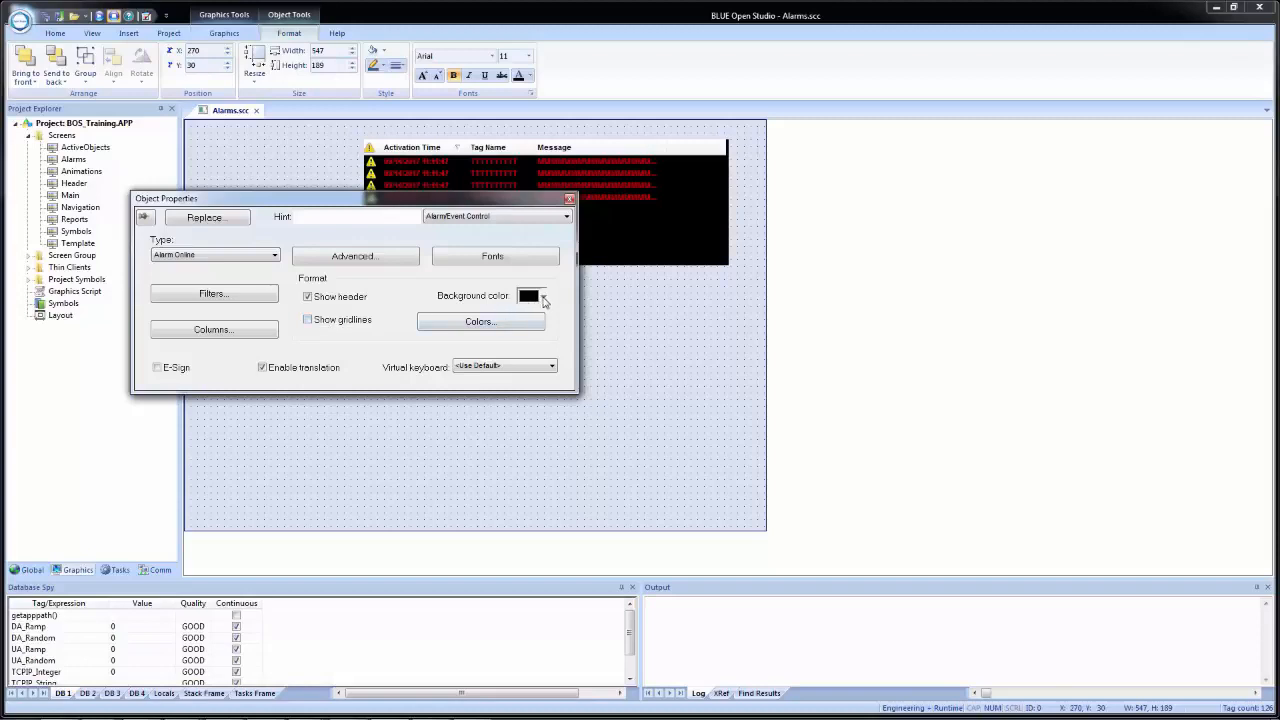
- Set the alarm control's background color to white and review its alarm color rules
click(543, 297)
click(527, 331)
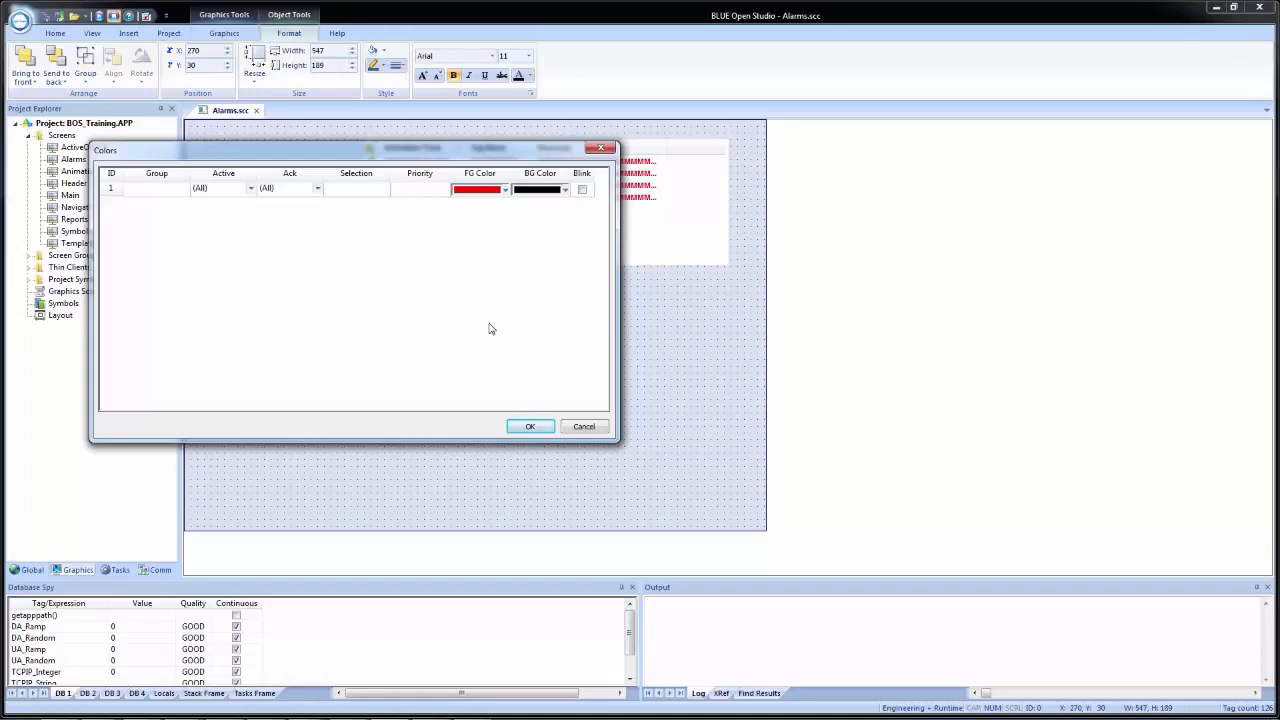
click(310, 189)
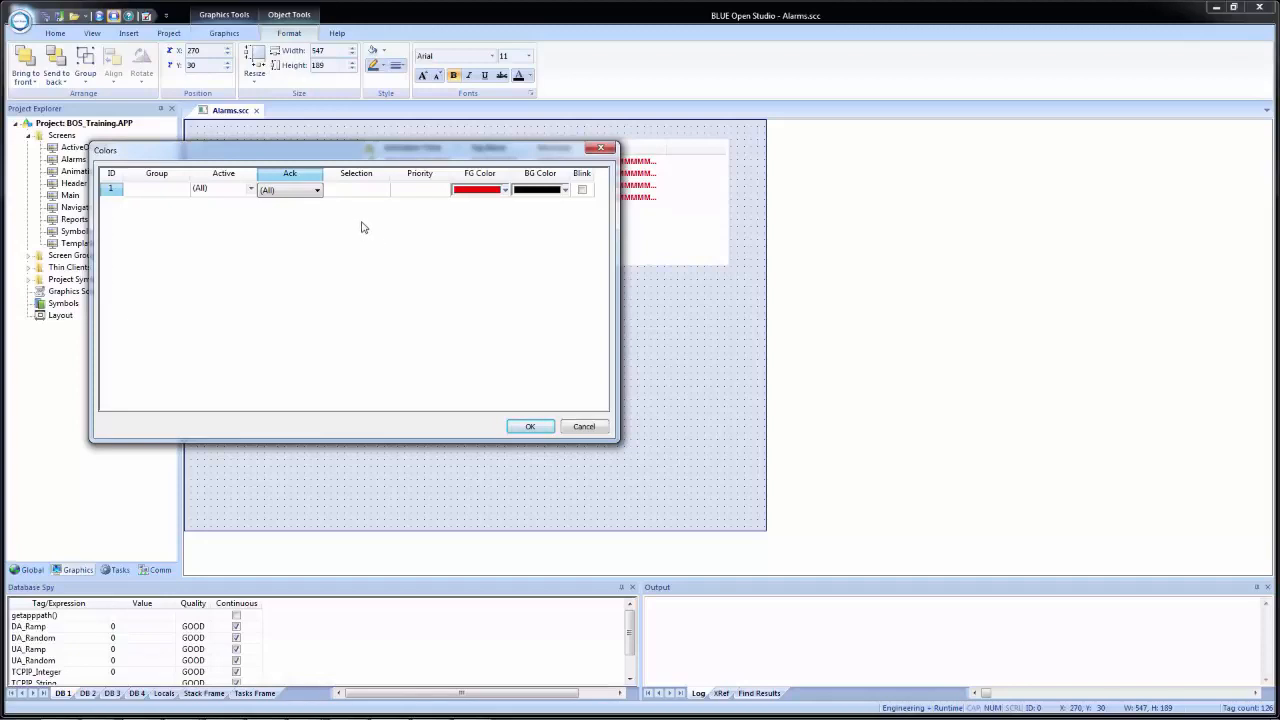
click(599, 431)
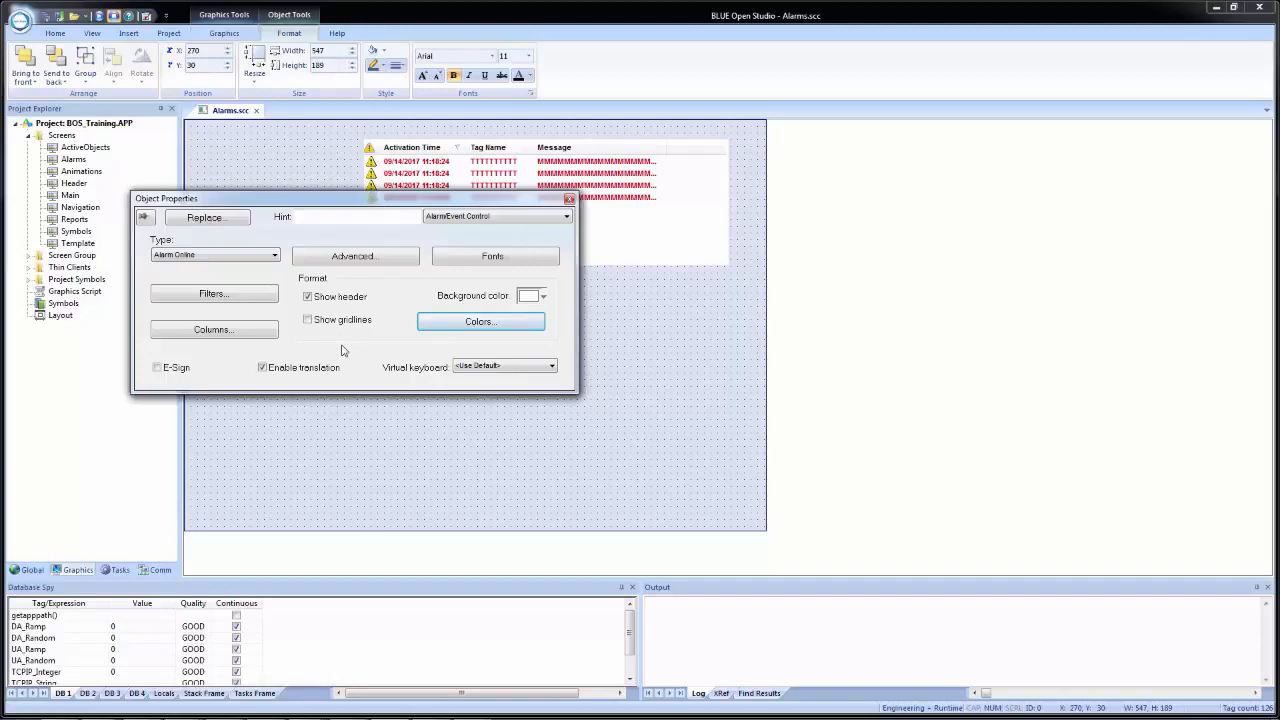
- Close the alarm control's object properties and open the Reports screen
click(569, 202)
click(520, 335)
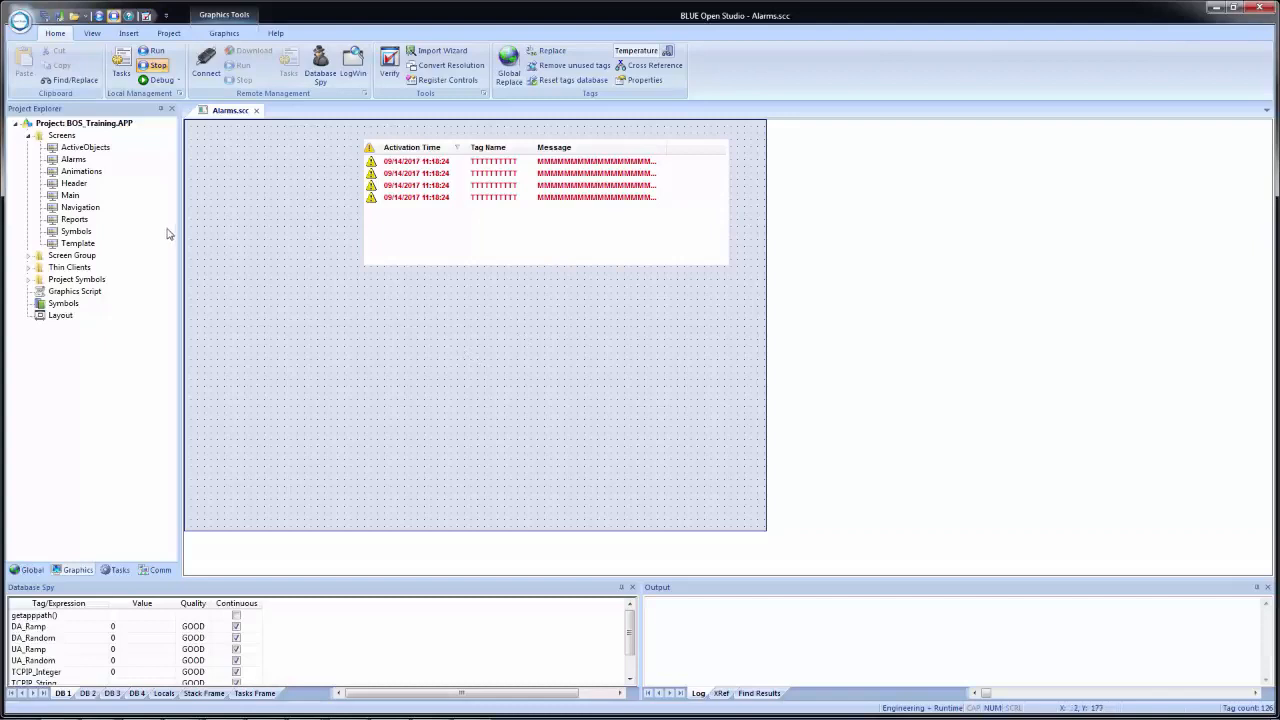
double_click(74, 219)
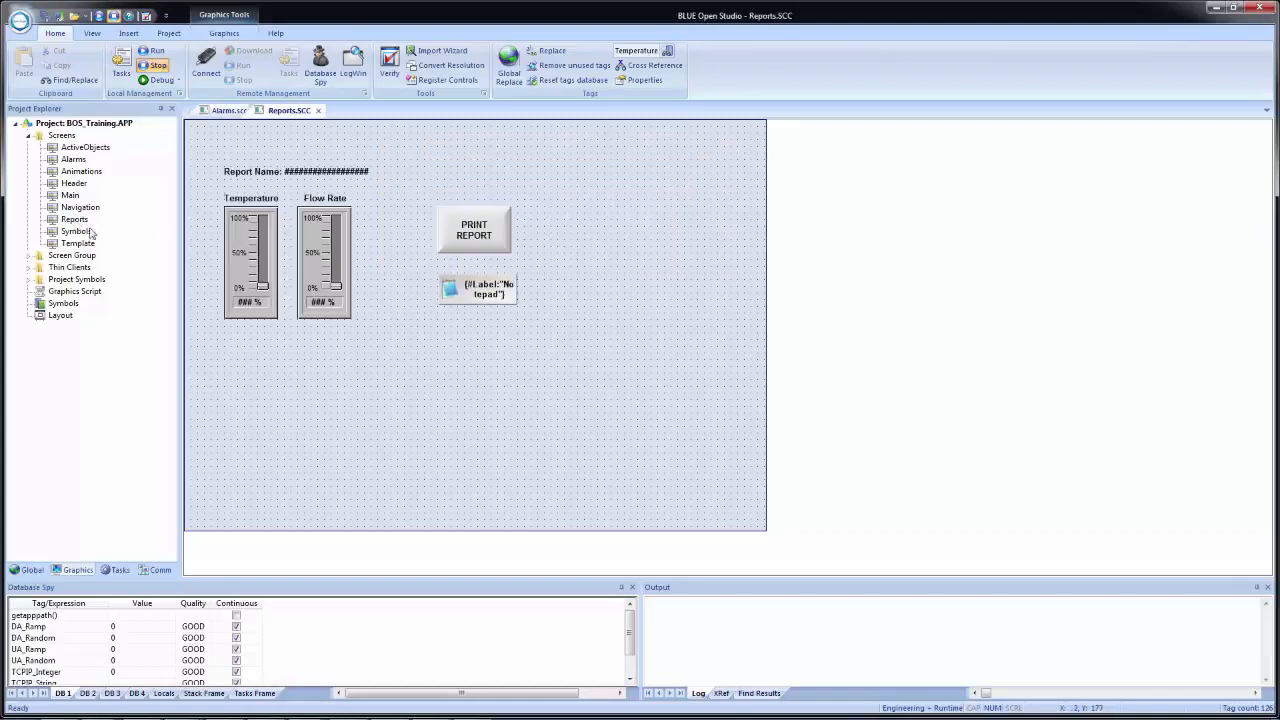
- Copy the Temperature and Flow Rate sliders with their labels from the Reports screen and place them beside the alarm list on the Alarms screen
drag(401, 408, 193, 177)
key(ctrl+c)
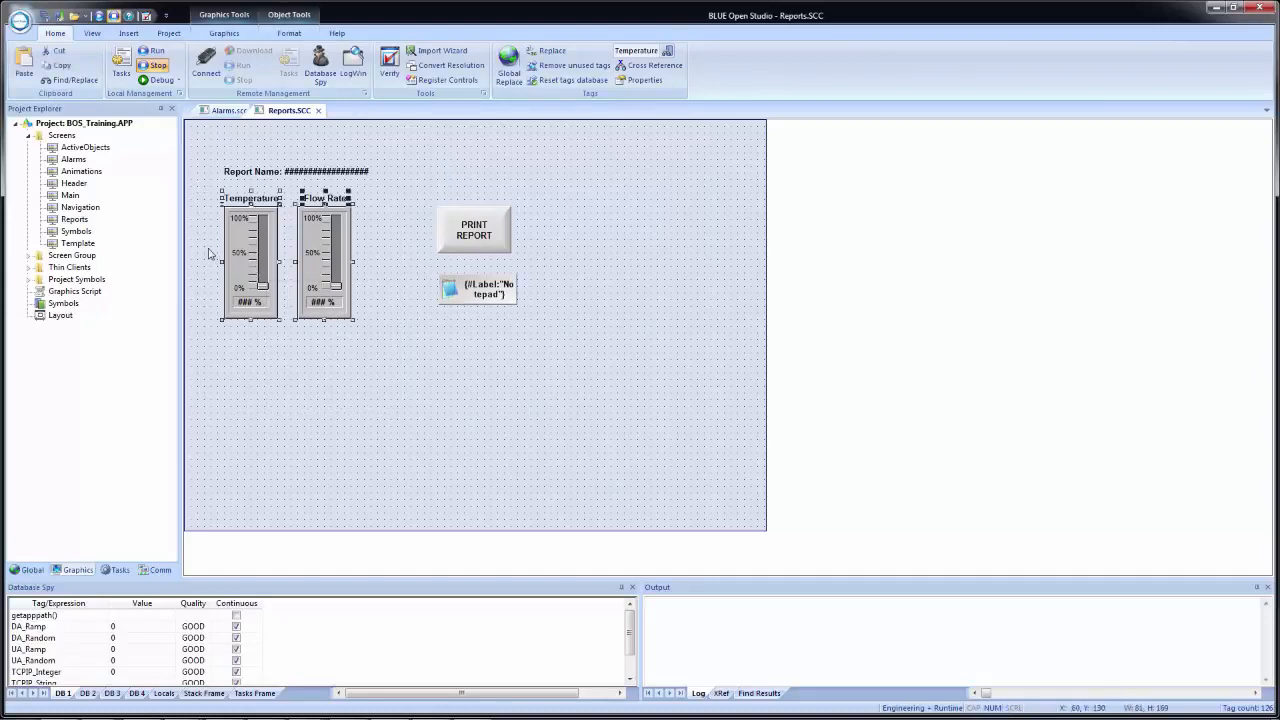
click(222, 110)
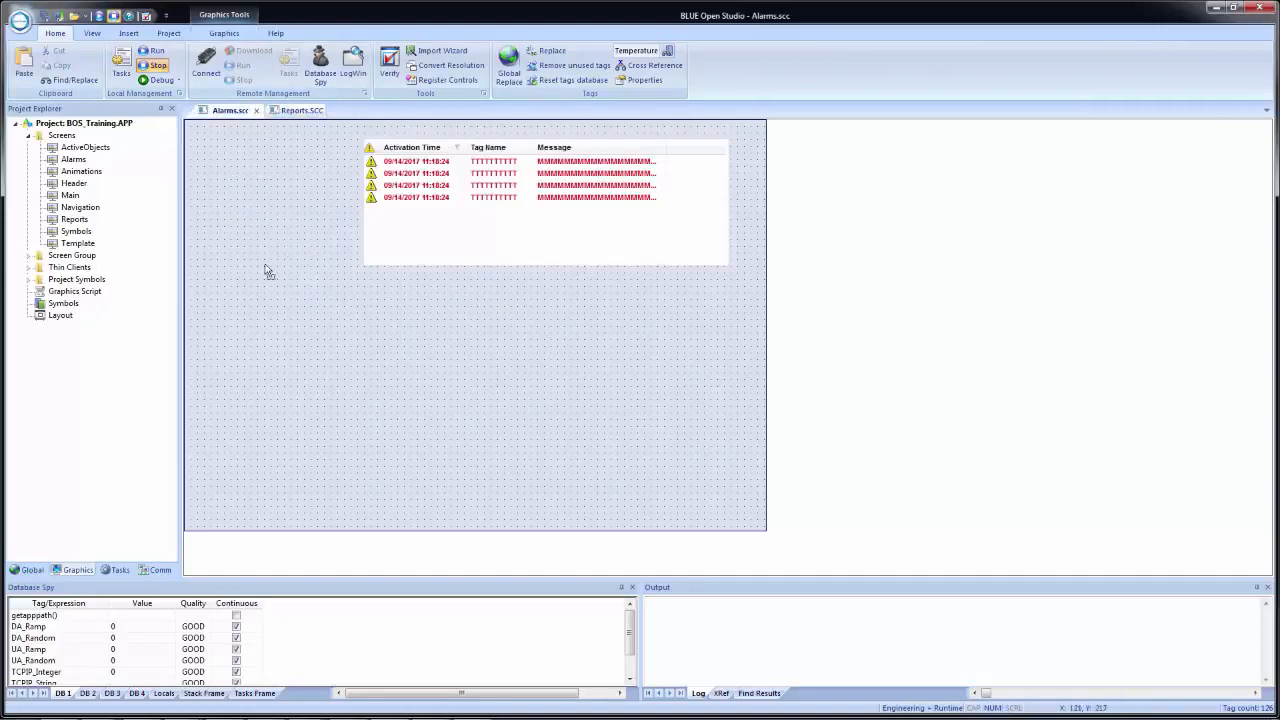
key(ctrl+v)
drag(211, 198, 233, 215)
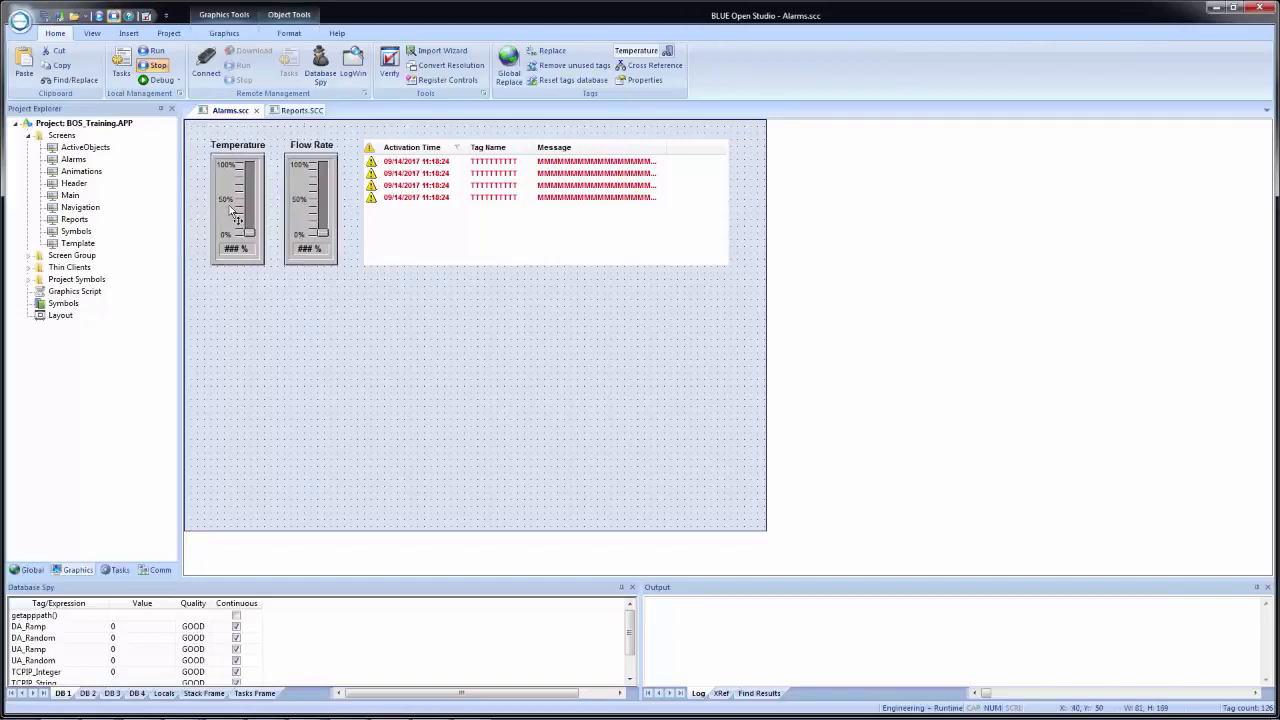
click(324, 383)
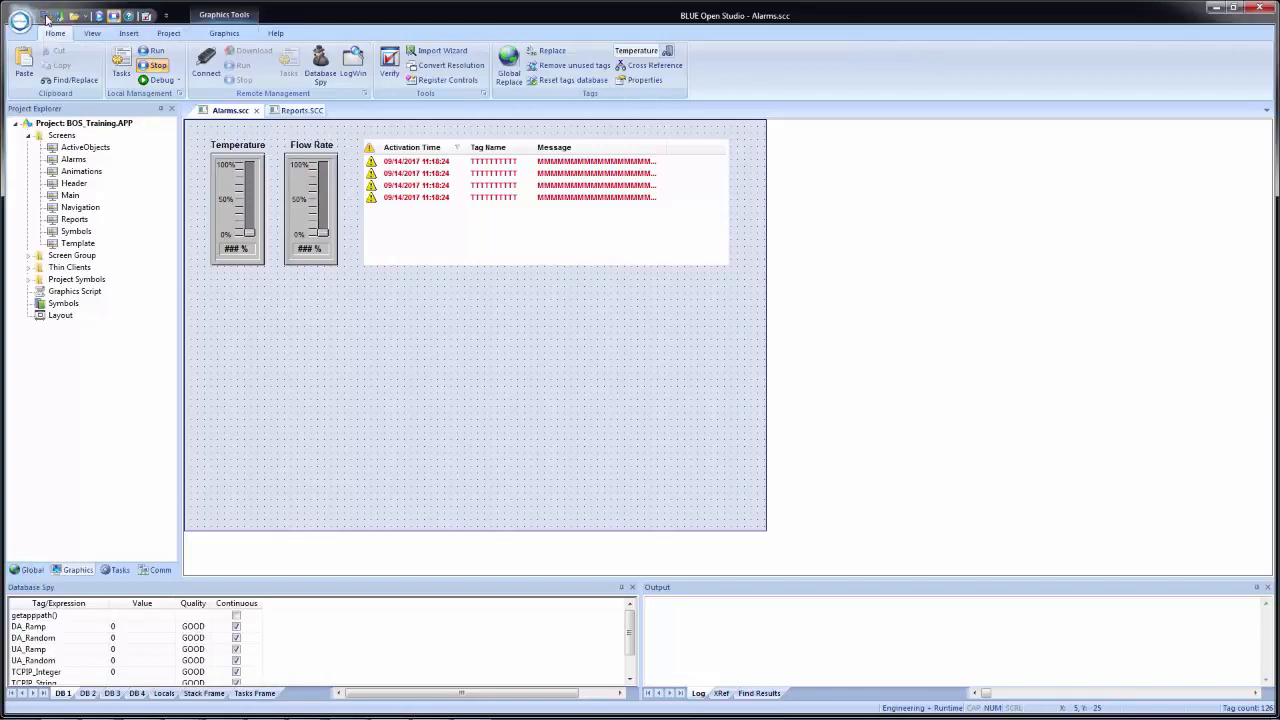
- Open the Navigation screen and duplicate the Reports button directly below the original
double_click(90, 208)
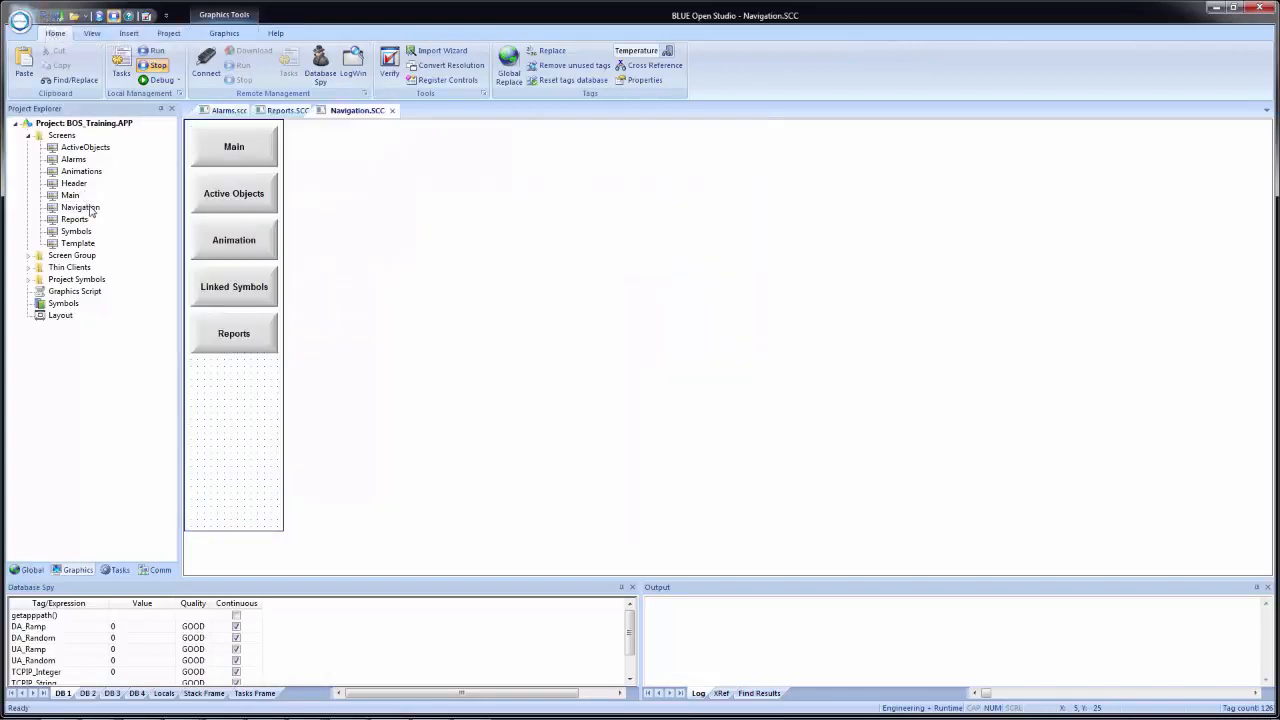
click(256, 340)
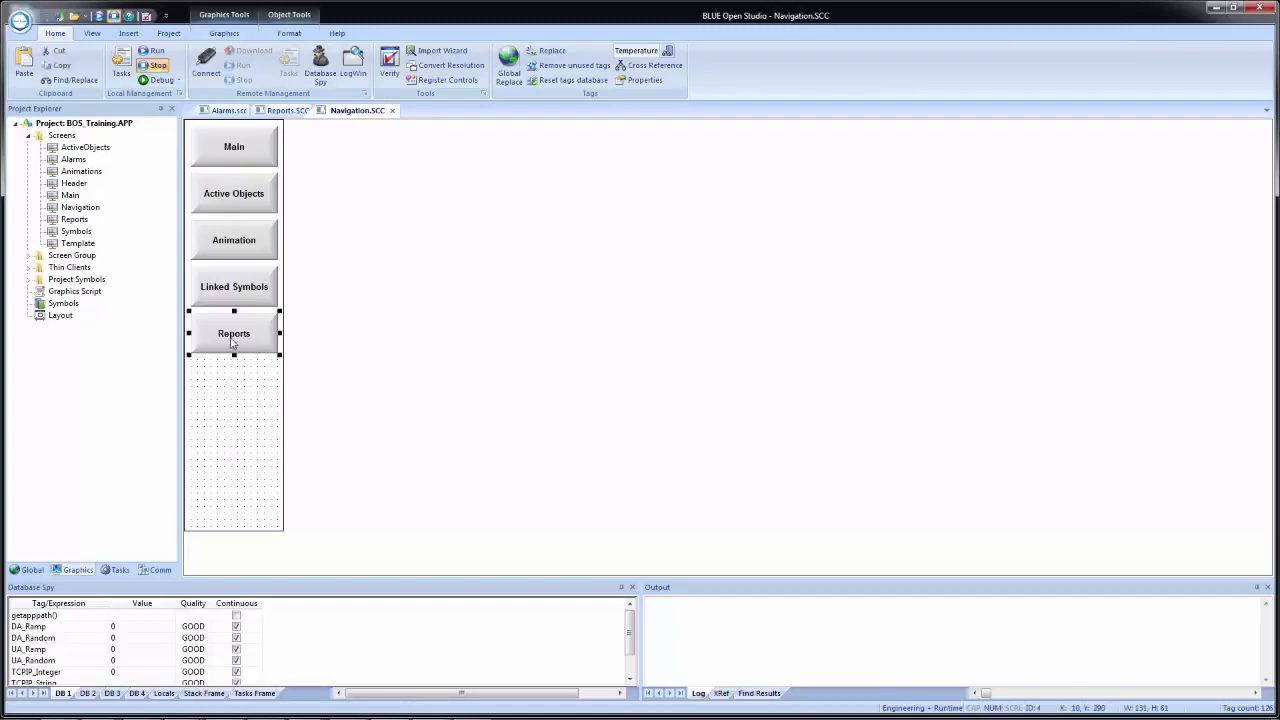
drag(237, 348, 236, 390)
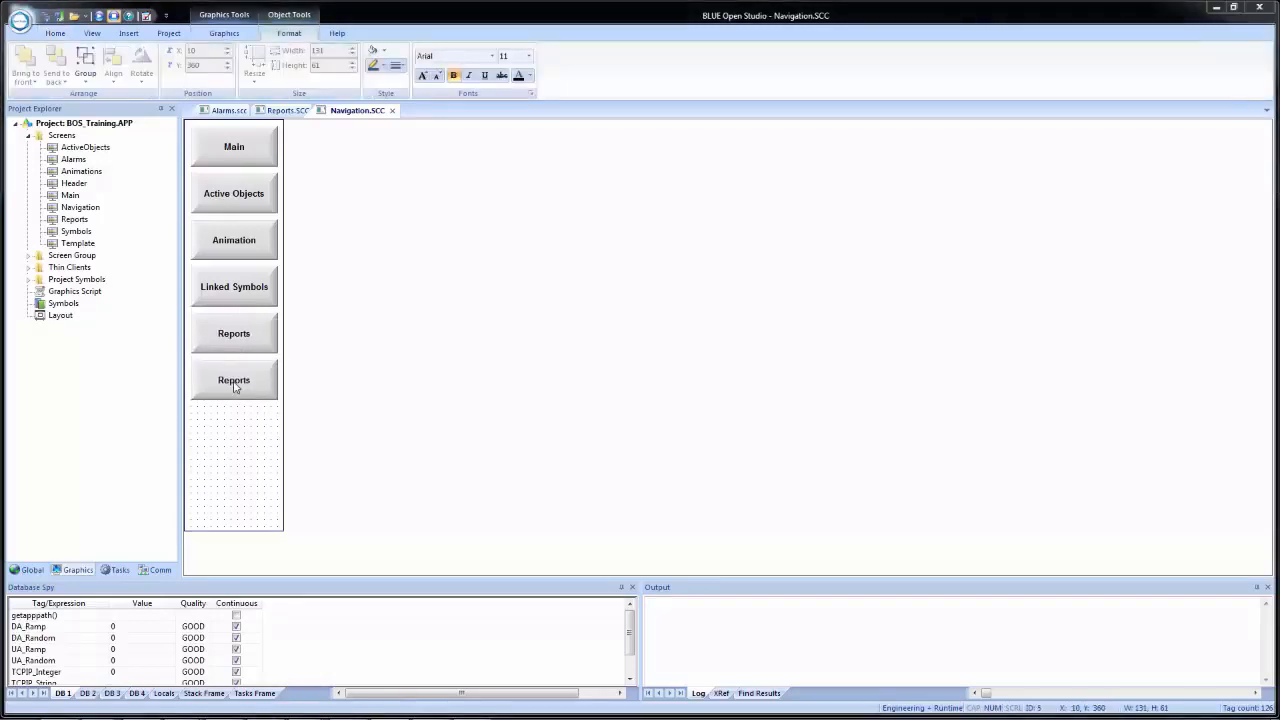
- Change the duplicated button's On Up VBScript command so that it opens the Alarms screen
double_click(235, 386)
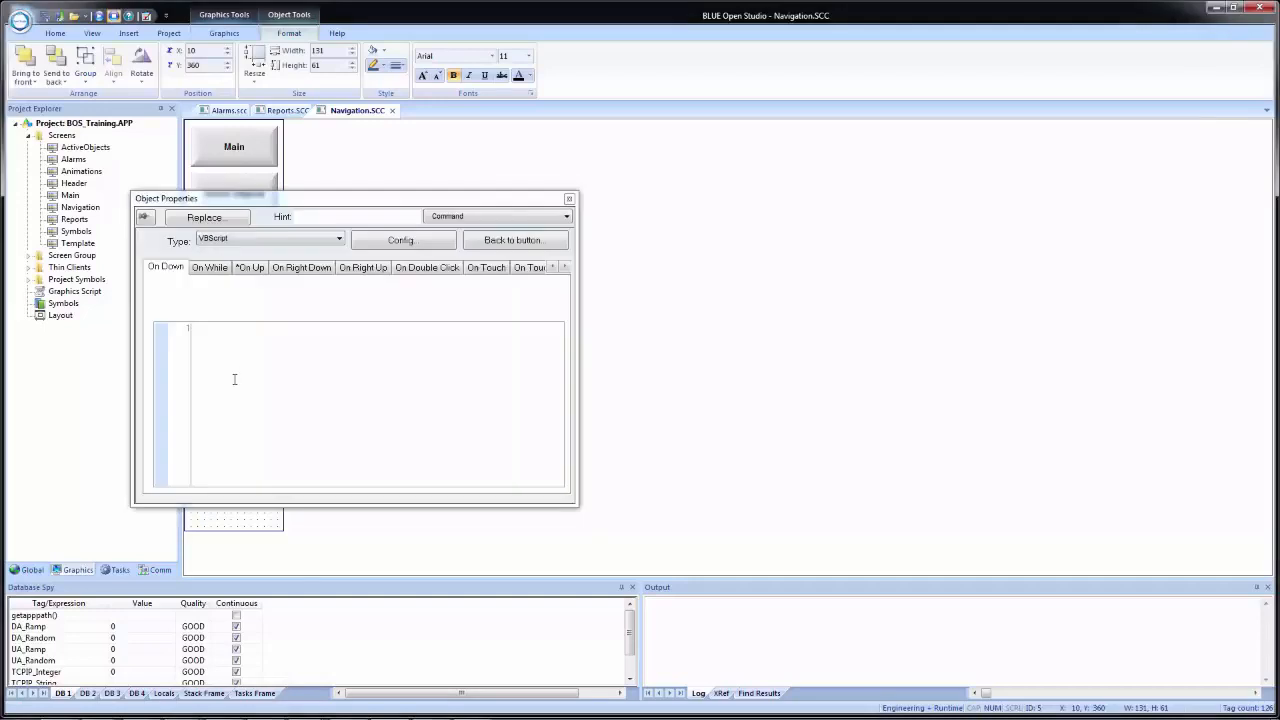
click(250, 267)
double_click(245, 328)
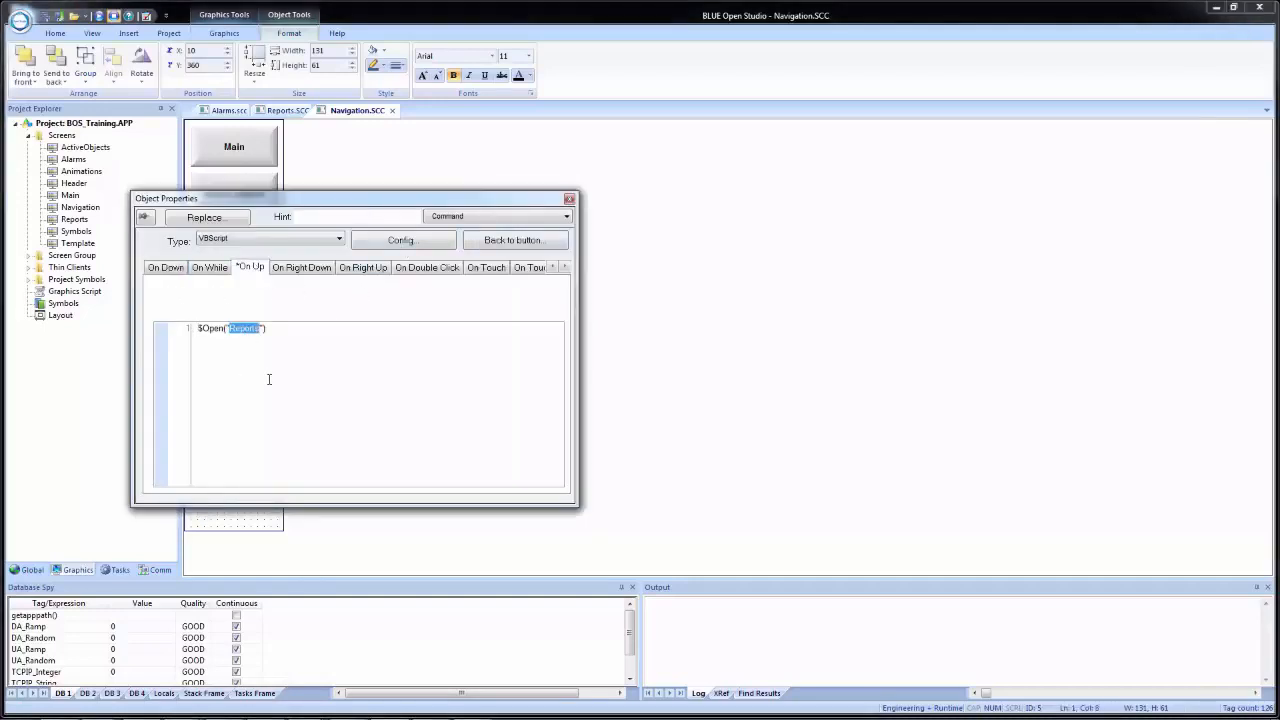
text(Alarm)
click(503, 241)
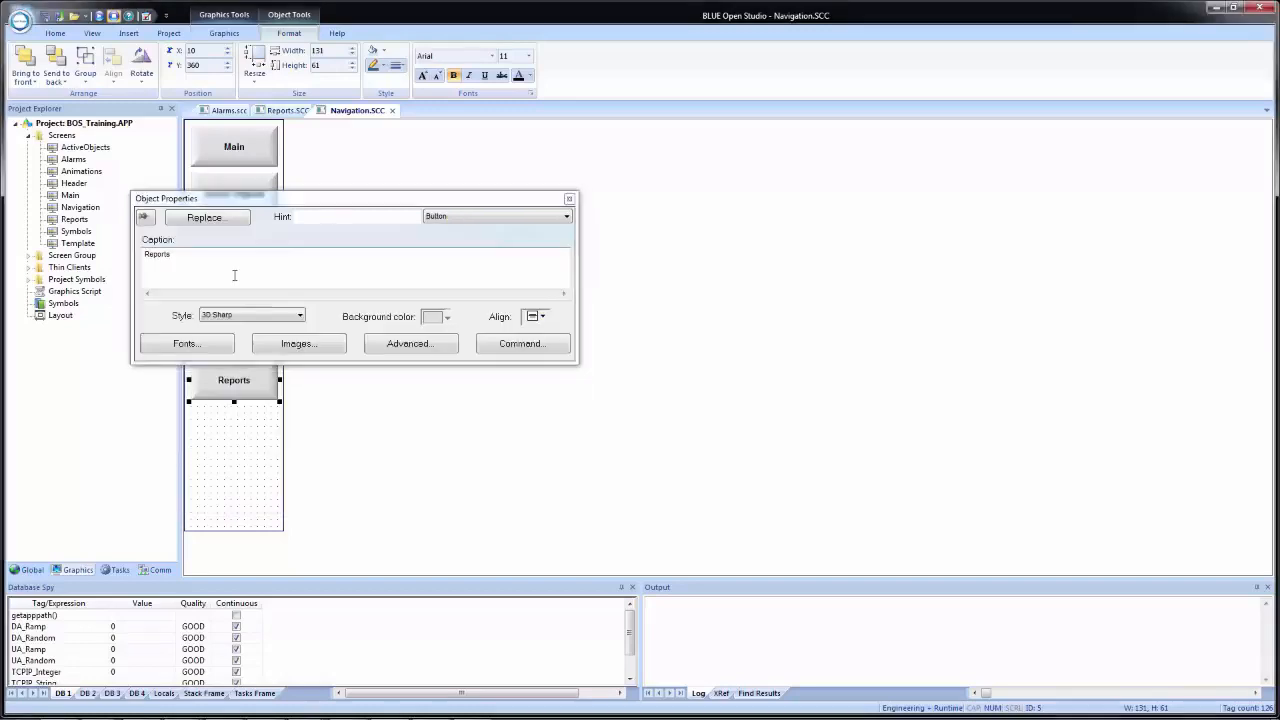
- Set the duplicated button's caption to Alarms and close its object properties
drag(170, 254, 63, 238)
text(A)
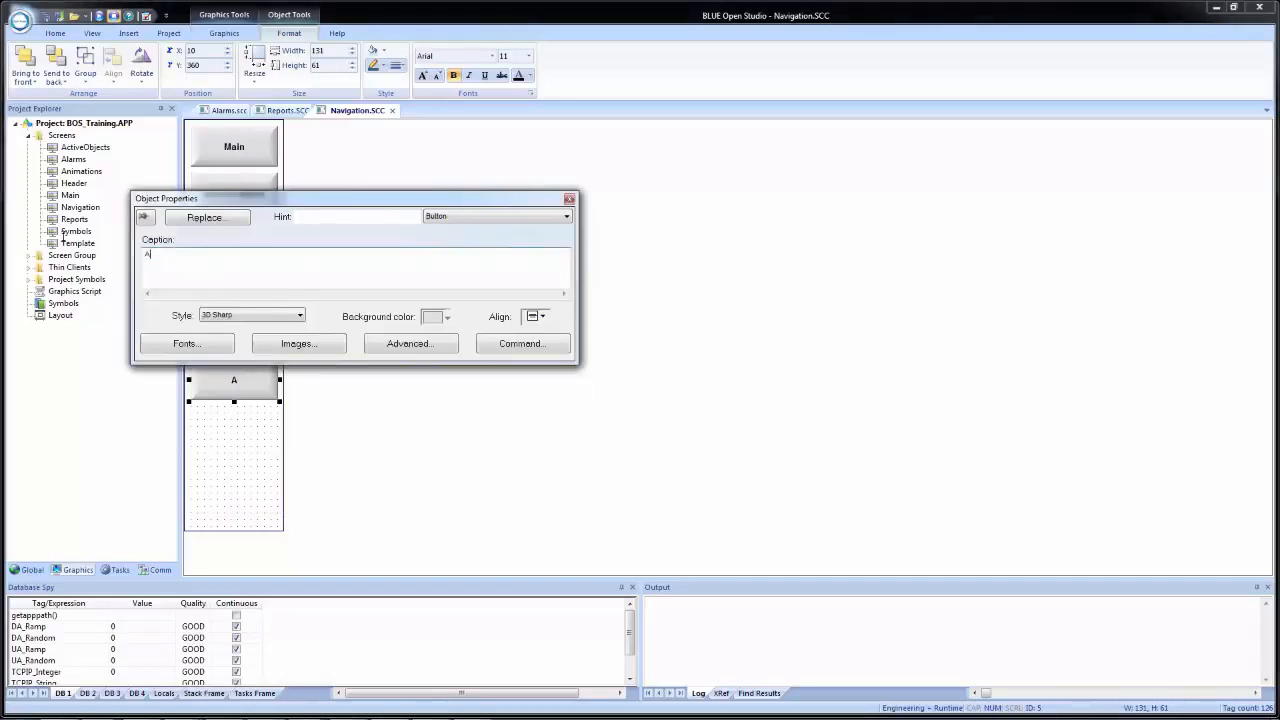
text(larms)
click(418, 468)
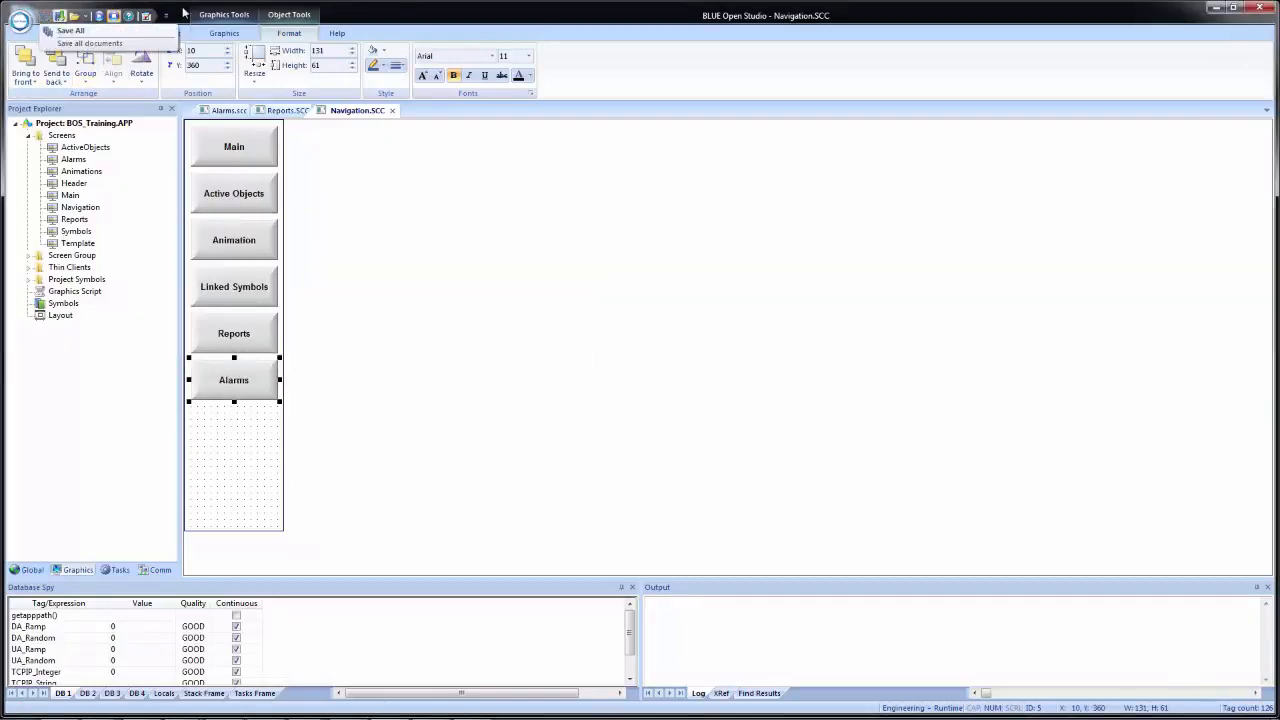
- Save all documents and close the Navigation, Reports and Alarms screens
click(391, 110)
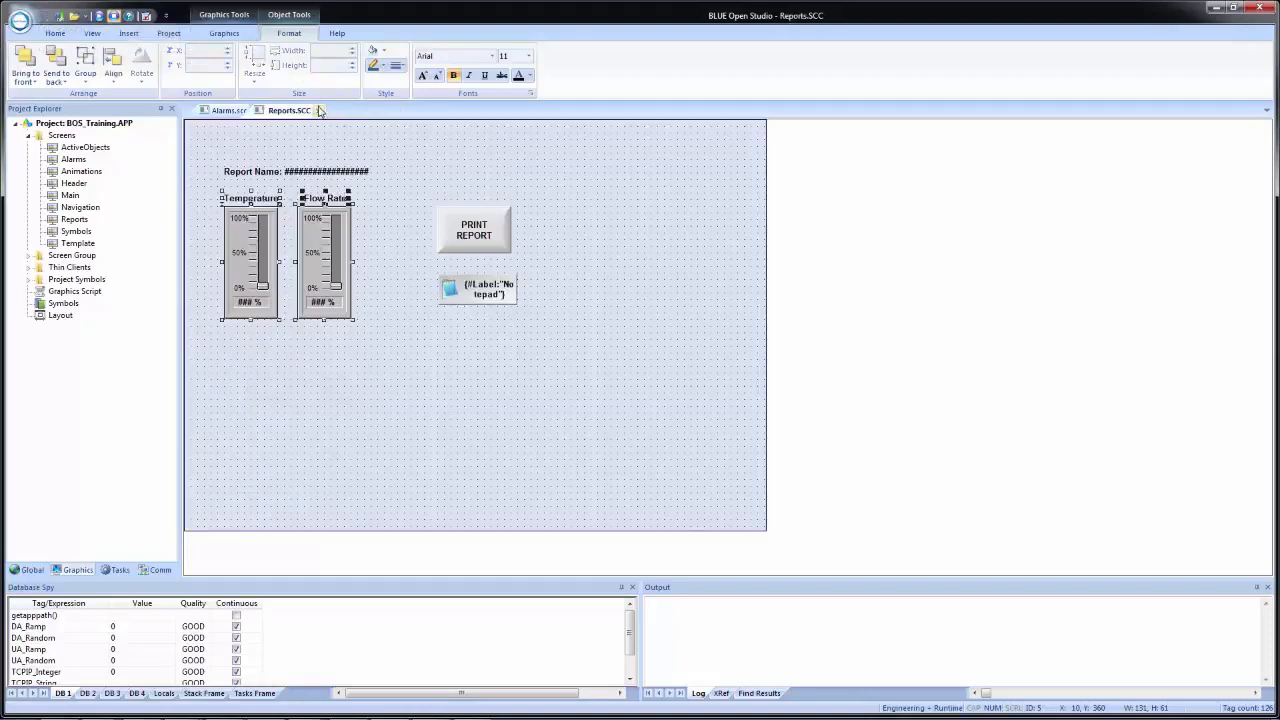
click(325, 111)
click(257, 111)
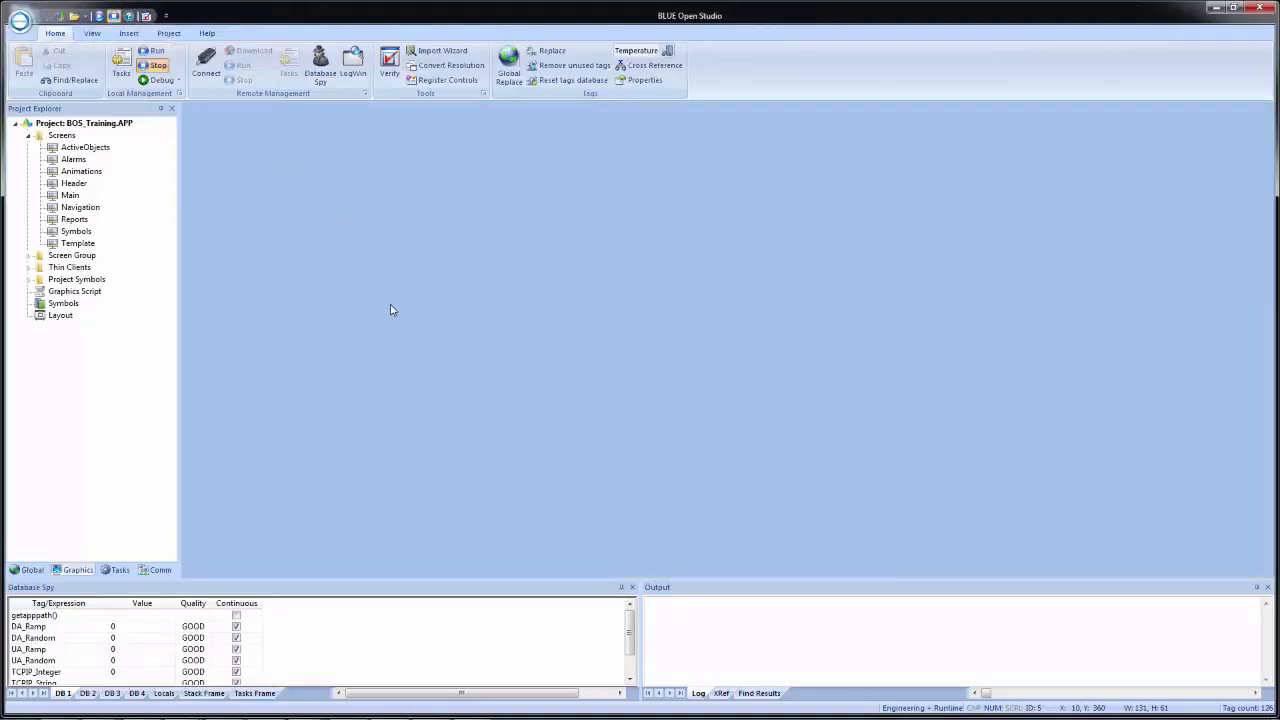
- Run the project and test its Alarms screen with Flow Rate at 45%, 56% and 41% and Temperature at 16% and 100%
click(97, 17)
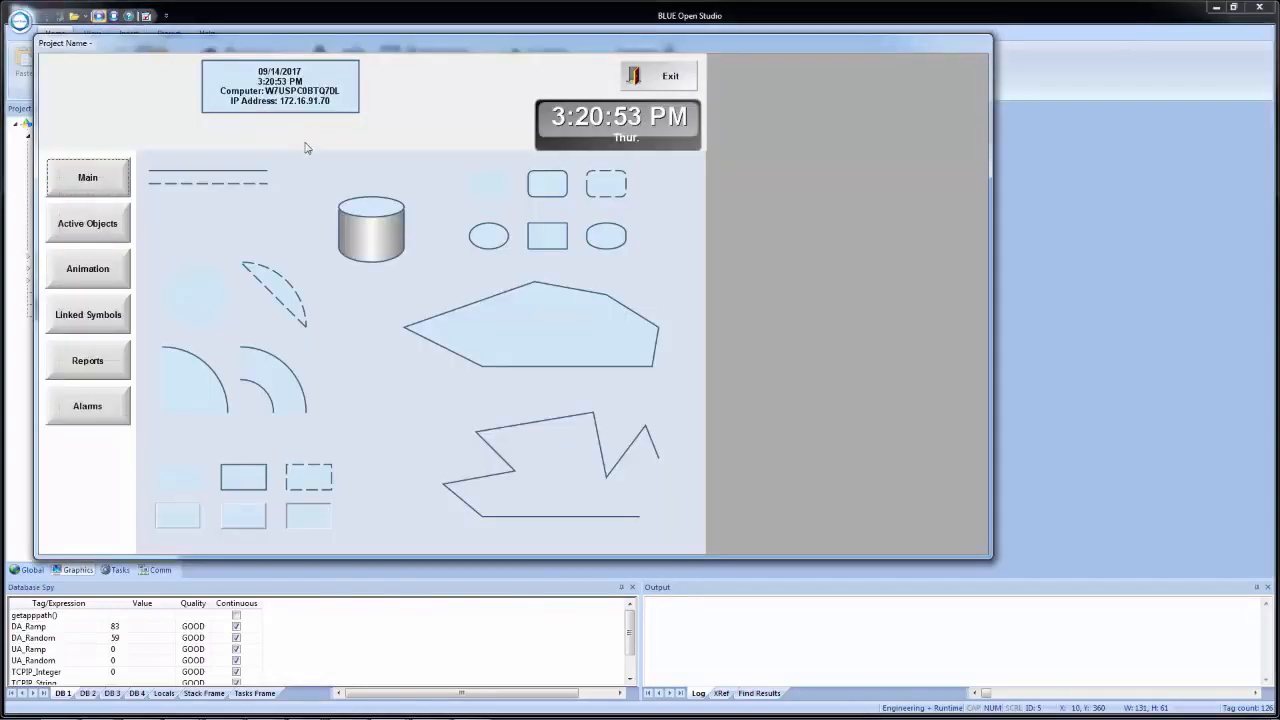
click(87, 414)
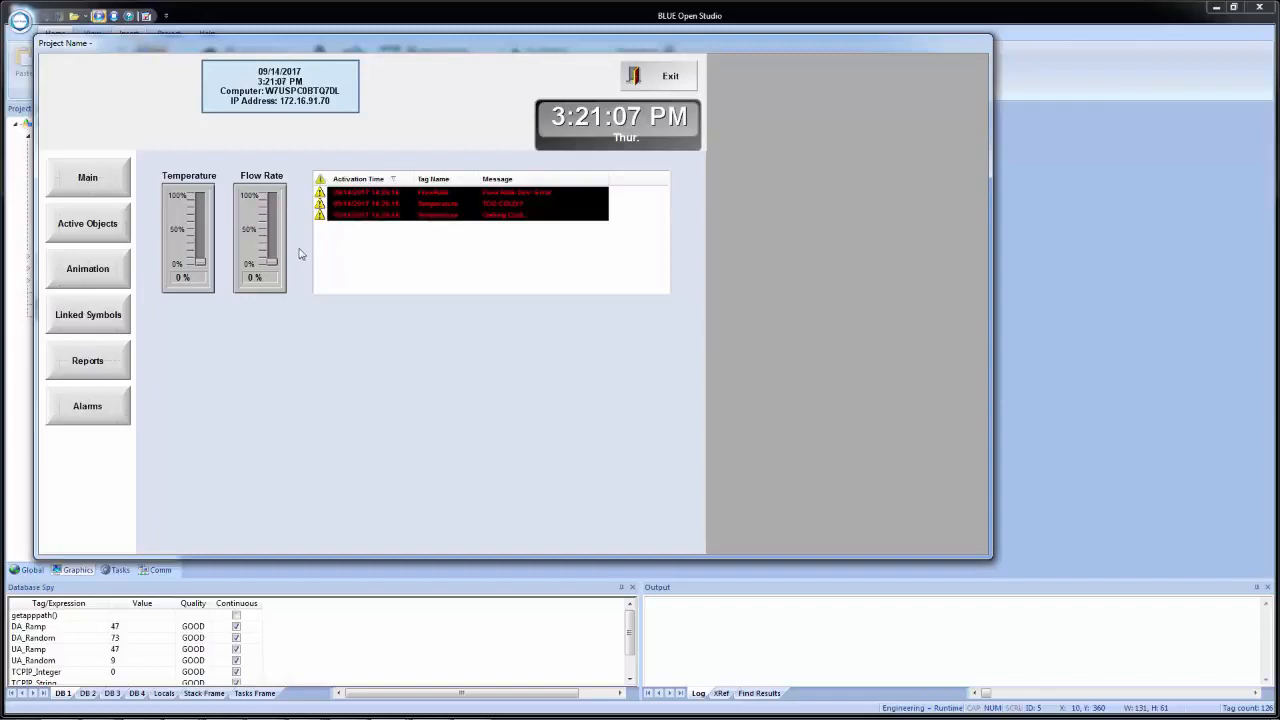
drag(276, 263, 270, 233)
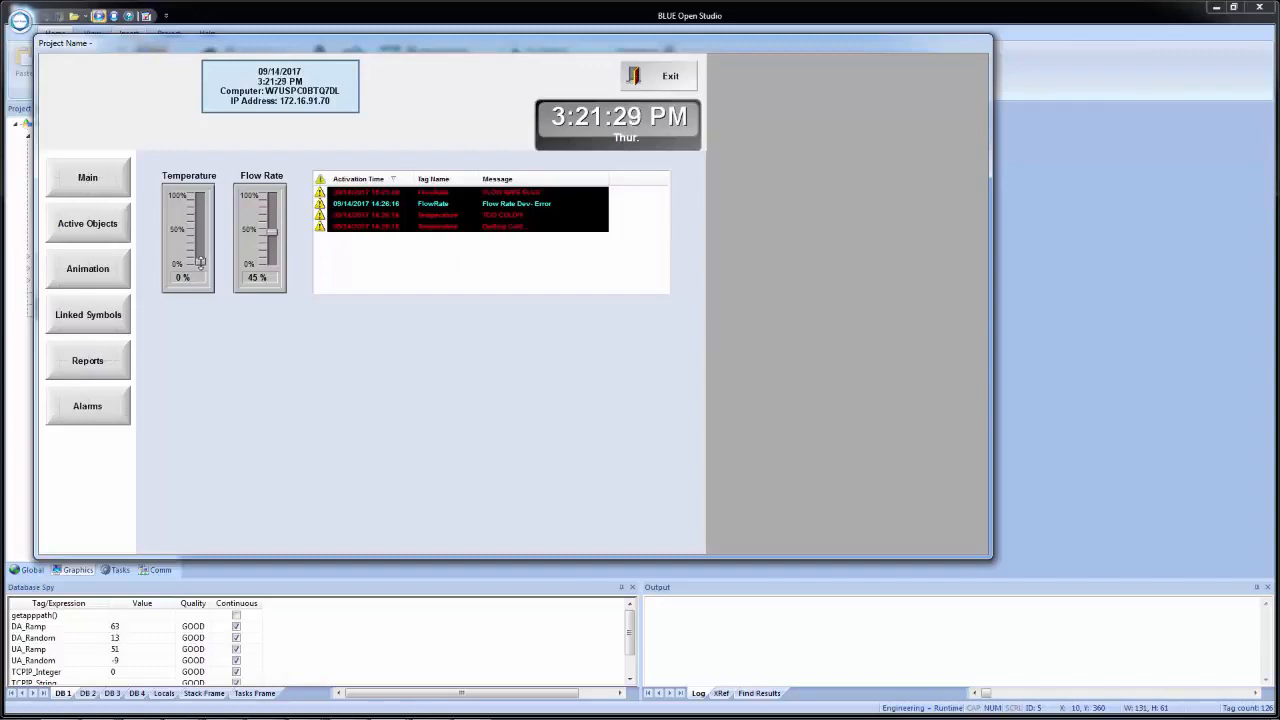
drag(200, 262, 200, 251)
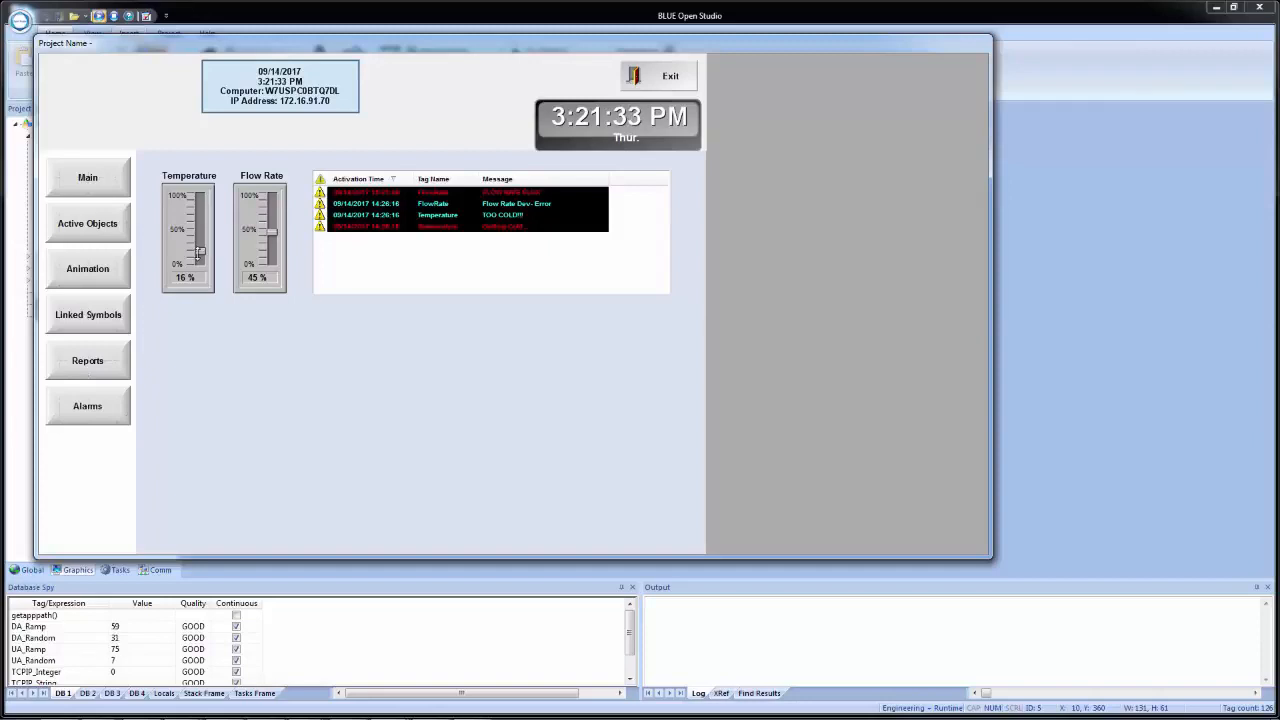
drag(200, 252, 197, 200)
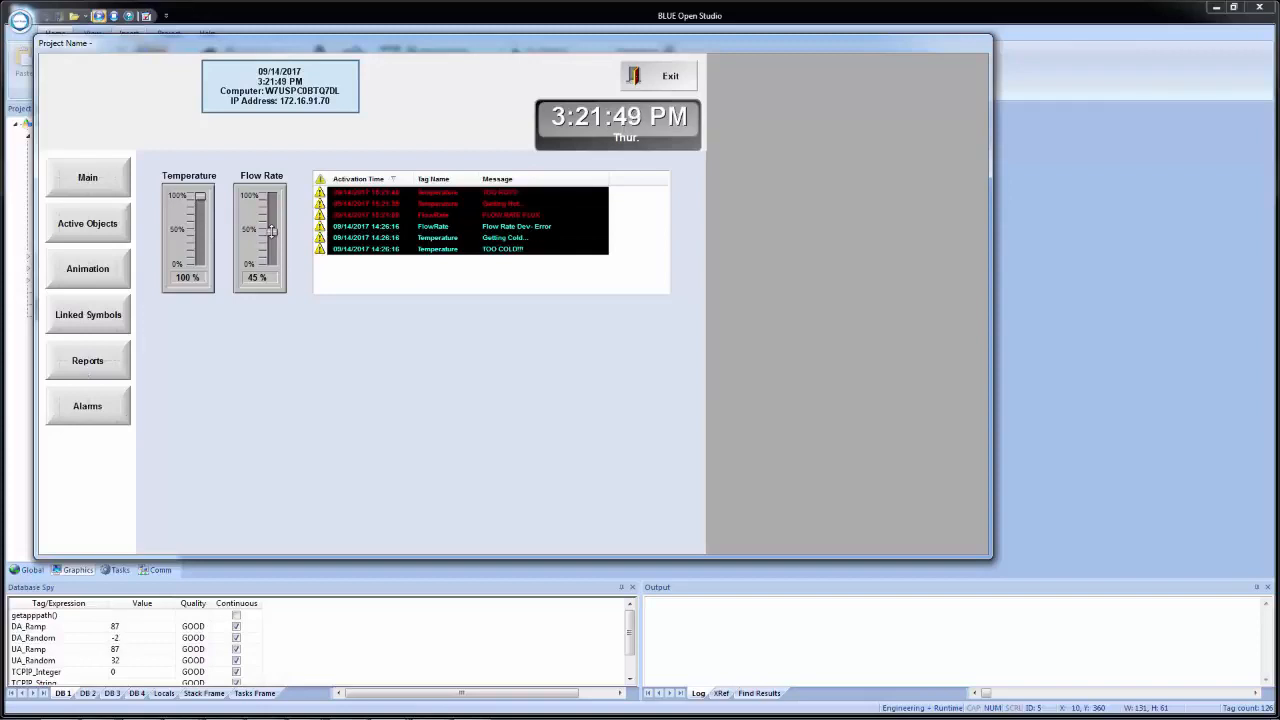
drag(271, 231, 271, 224)
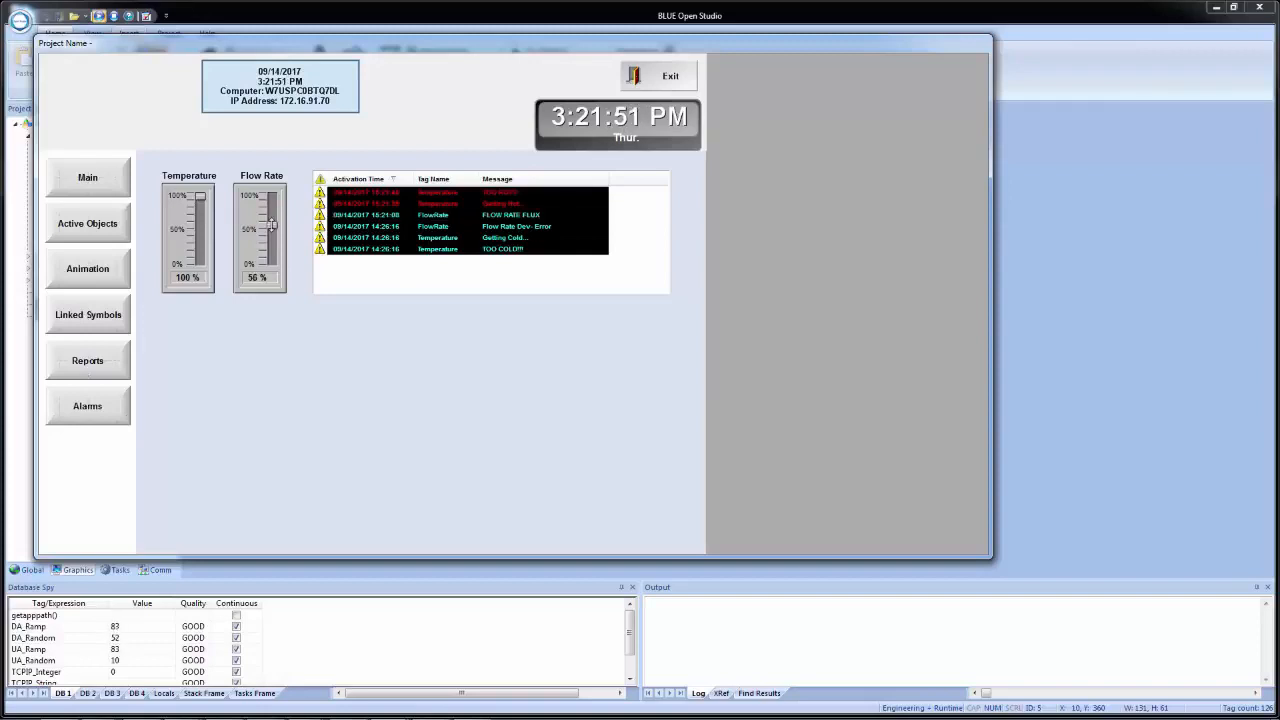
drag(270, 224, 270, 234)
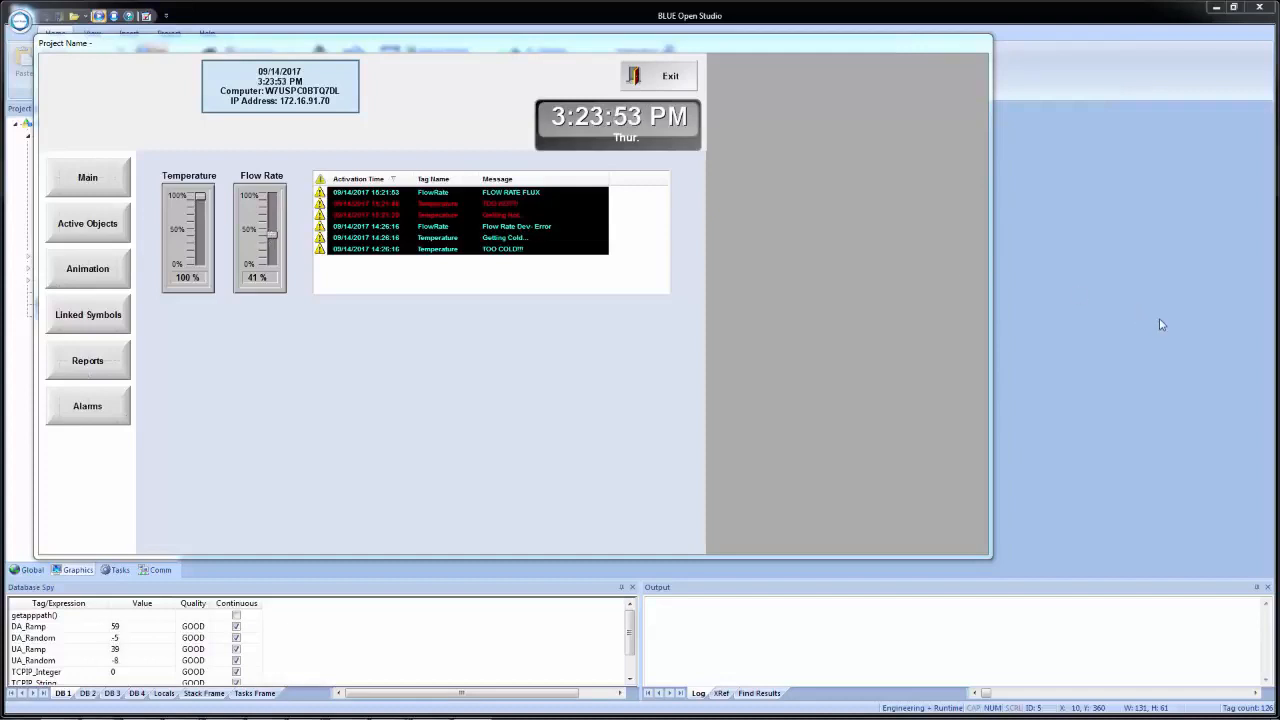
- Return to the development environment and enable Save To Disk history in both the Temperature Alarms and FlowRate Alarms worksheets
click(1084, 327)
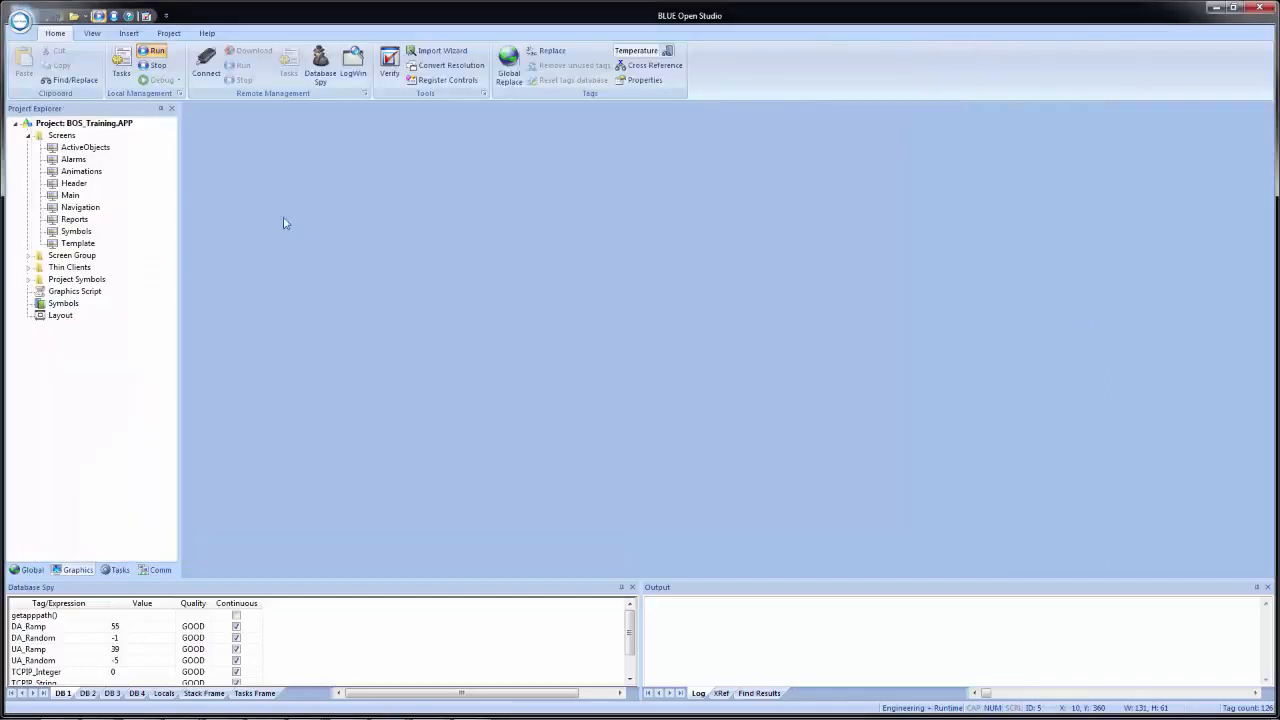
click(122, 571)
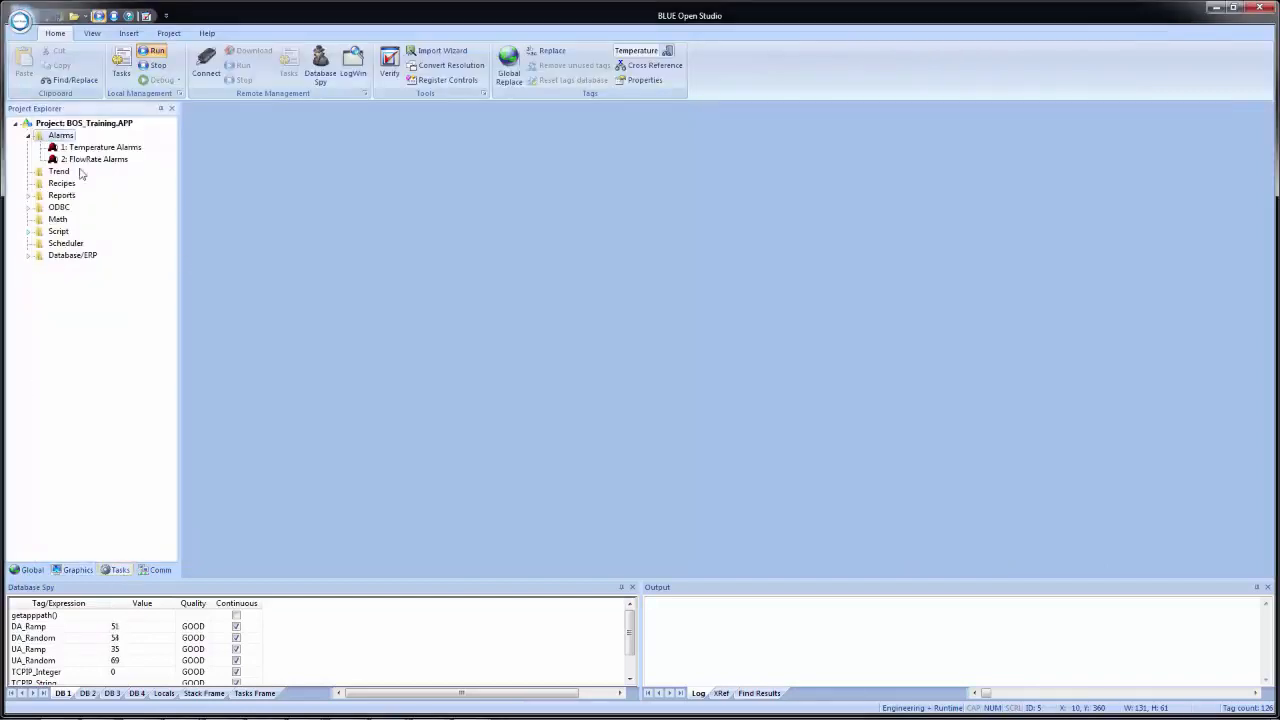
double_click(106, 148)
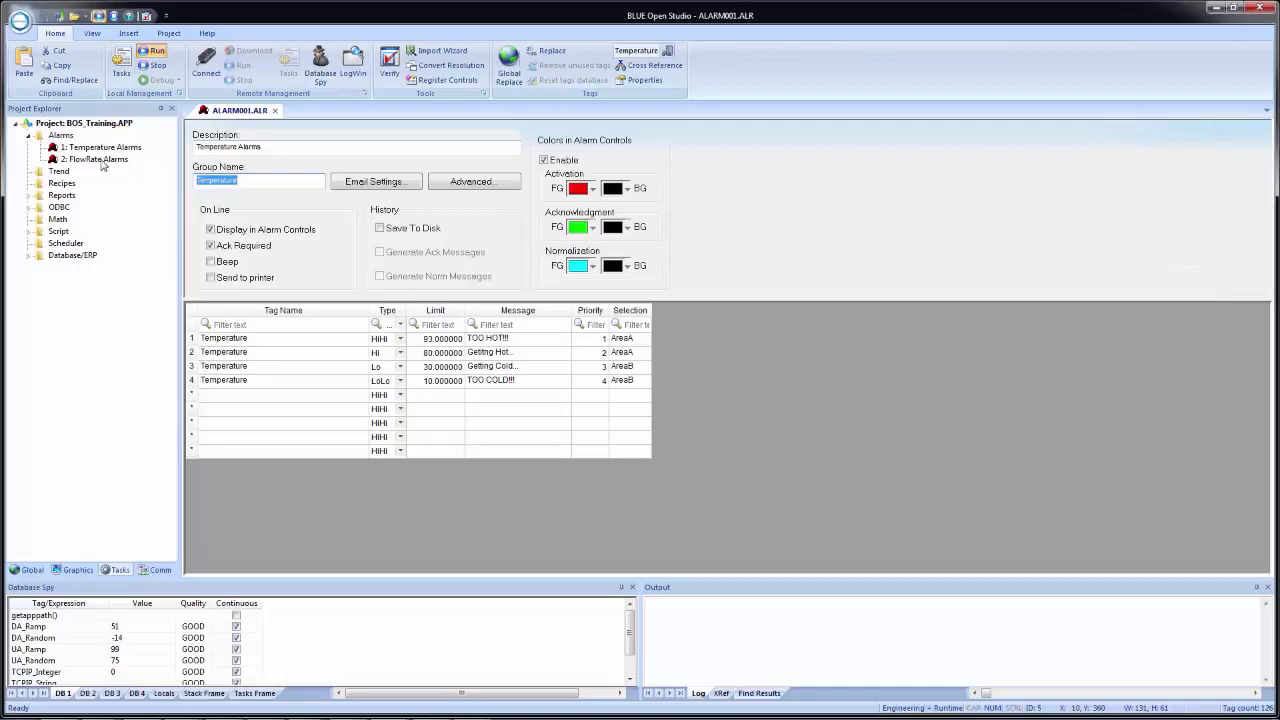
double_click(100, 161)
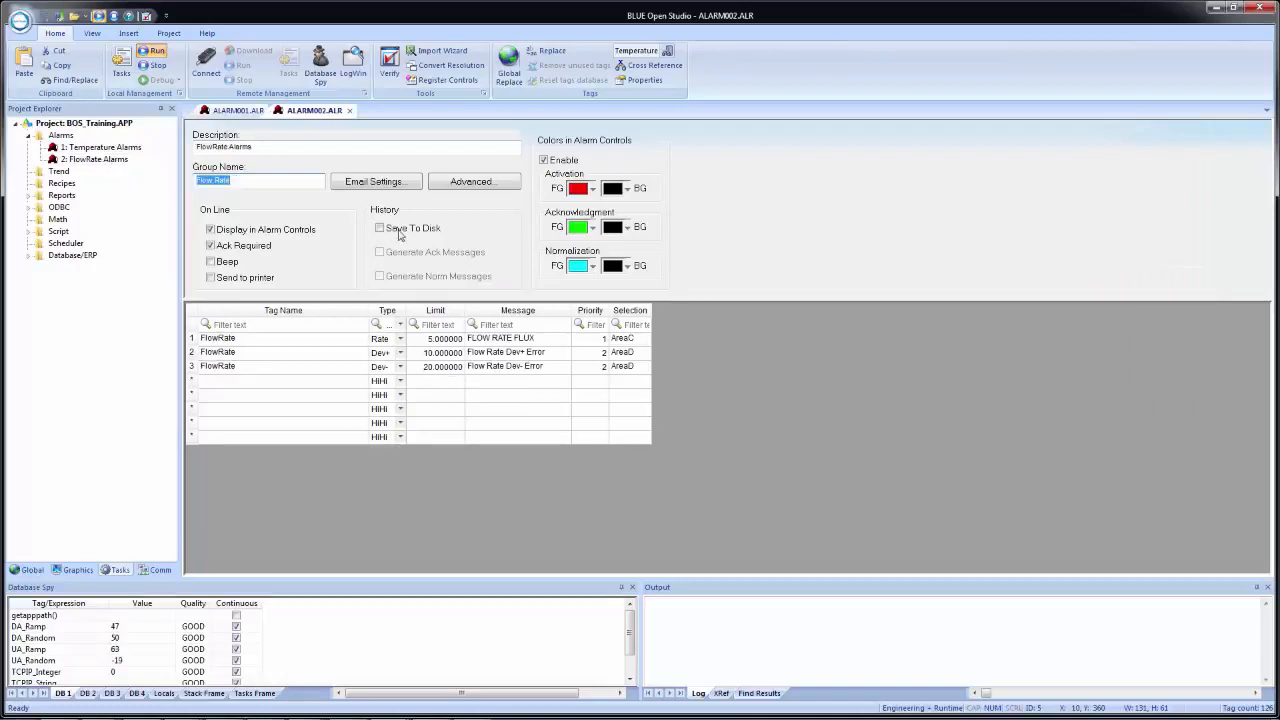
click(240, 112)
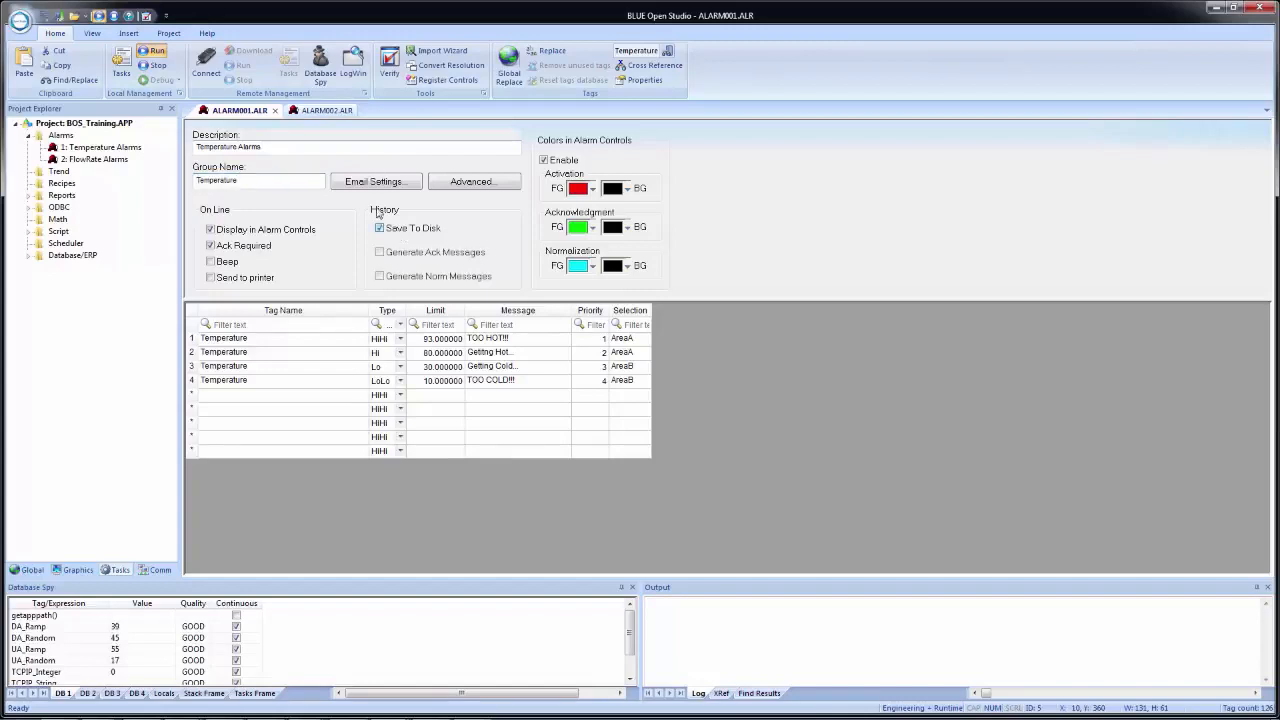
click(322, 112)
click(415, 229)
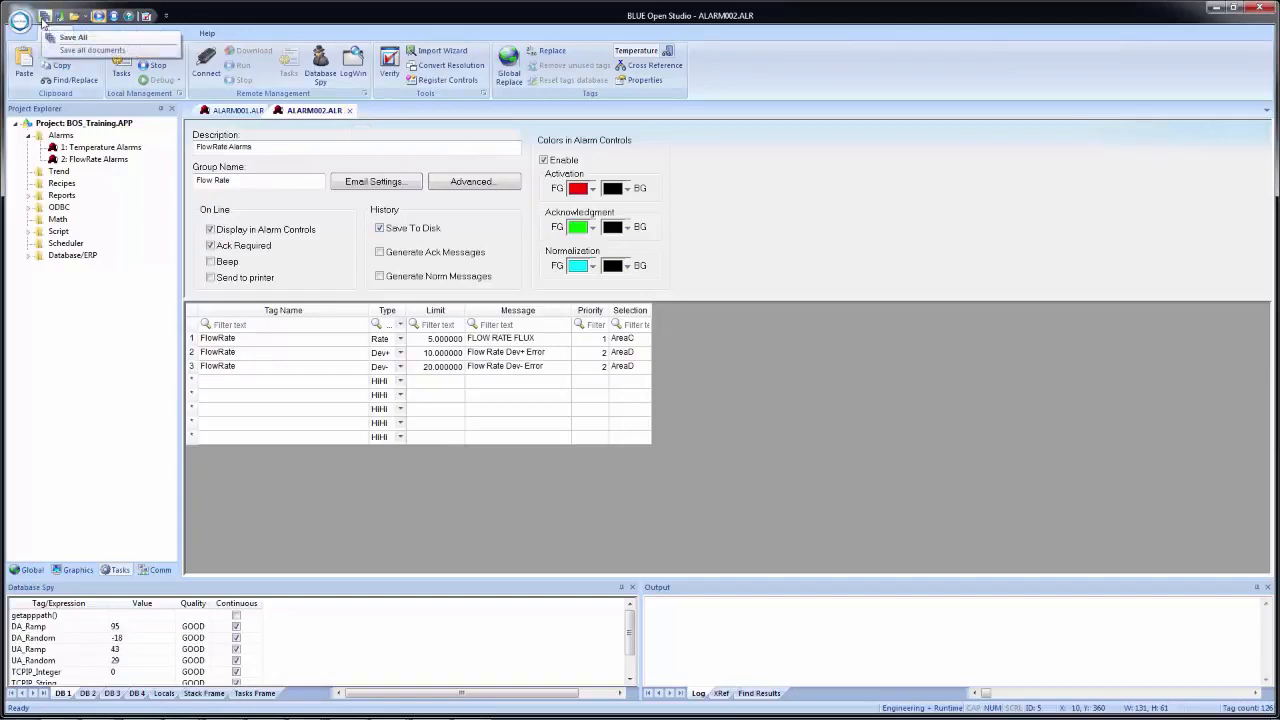
- Save all documents and close both alarm worksheets
click(45, 19)
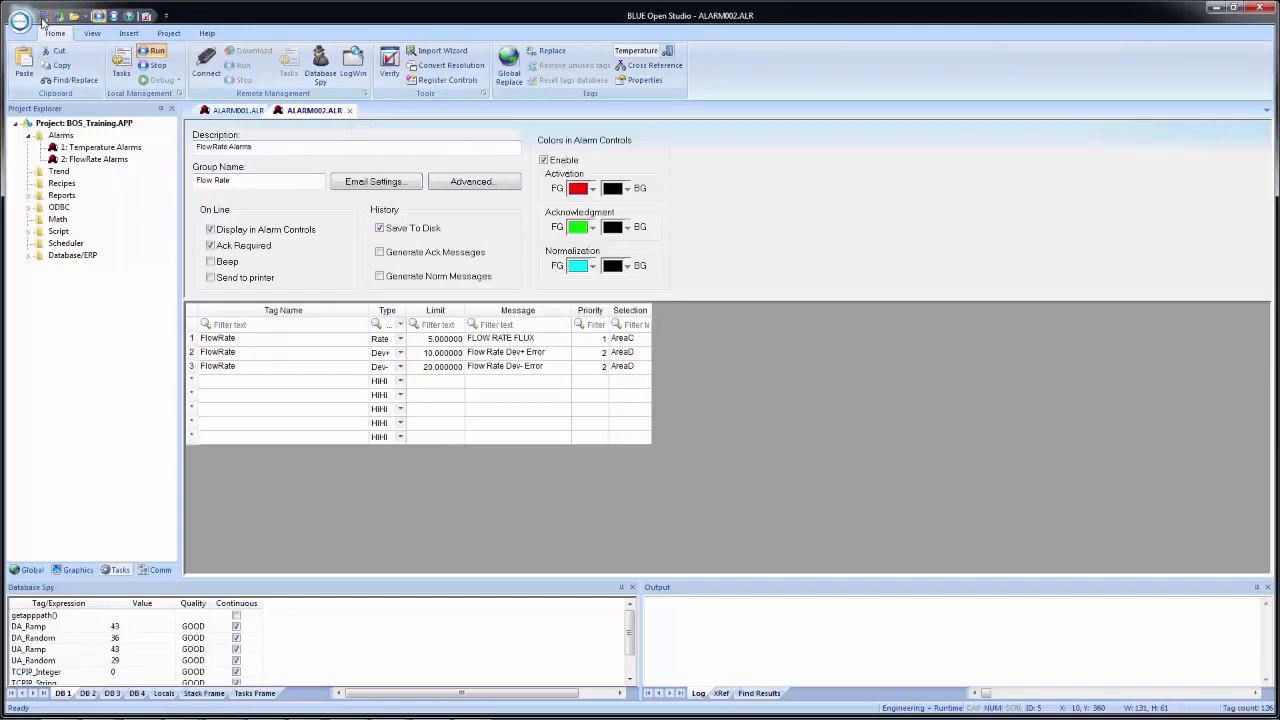
click(349, 110)
click(283, 112)
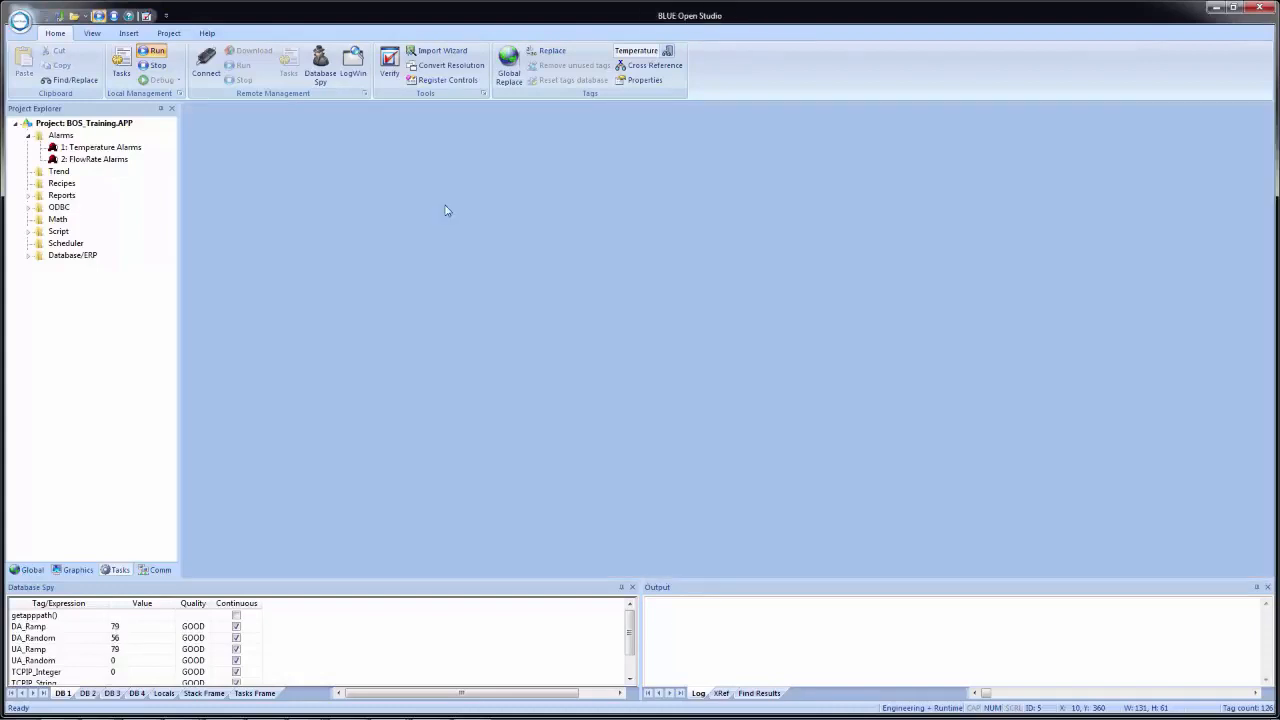
- Arrange the development environment on the left half of the desktop and the running project on the right half
key(super+Left)
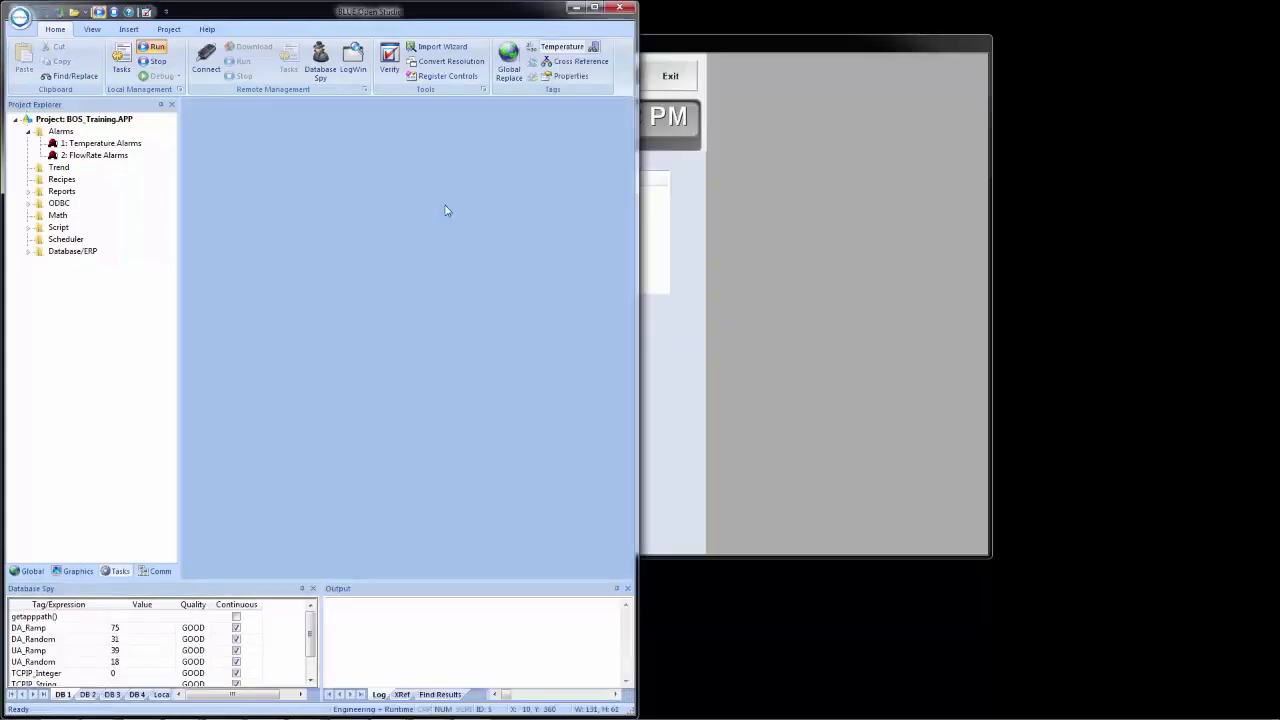
click(837, 53)
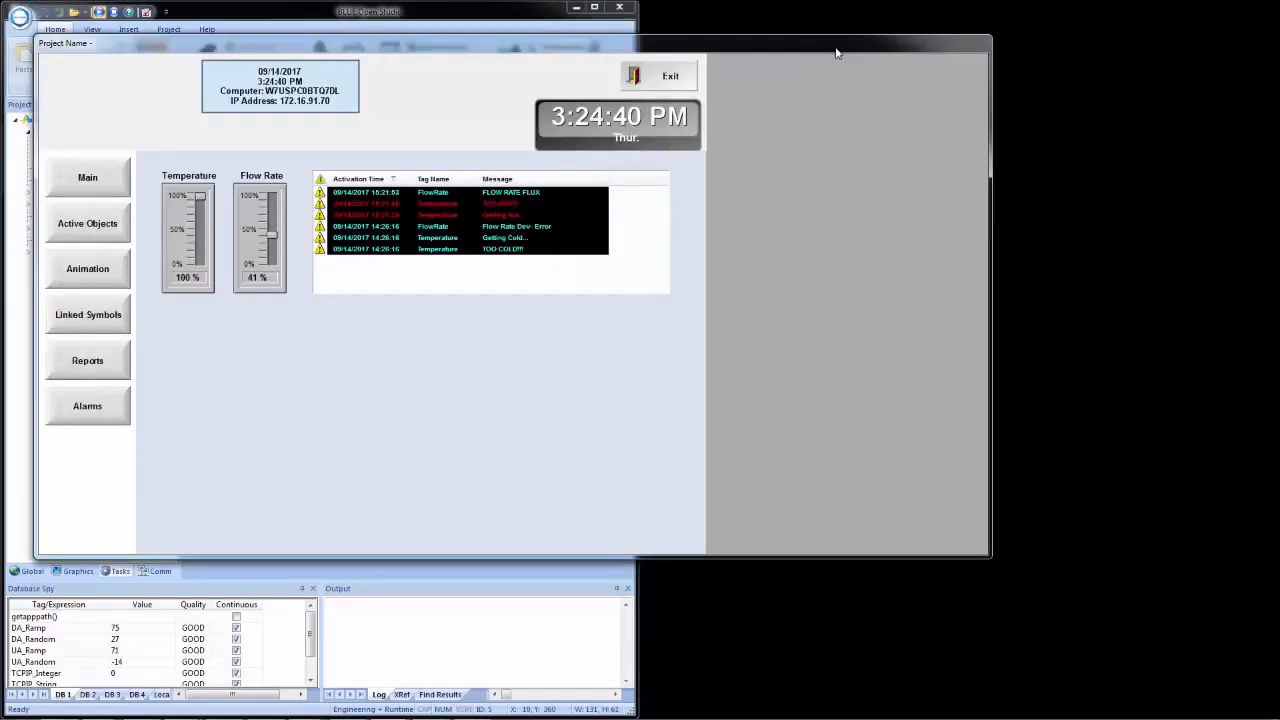
key(super+Right)
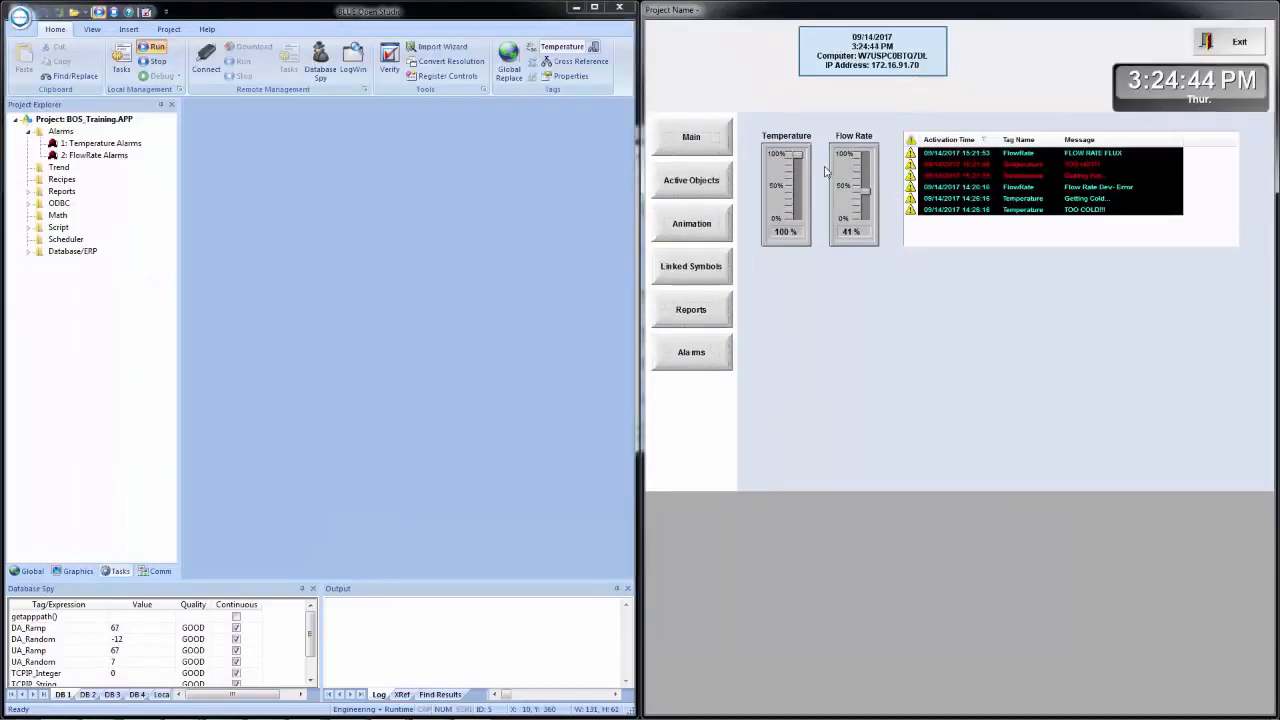
- Vary Temperature to 32% and 0% and Flow Rate to 87% and 0% at runtime, acknowledging the four older inactive alarms in between
drag(797, 155, 865, 164)
double_click(976, 199)
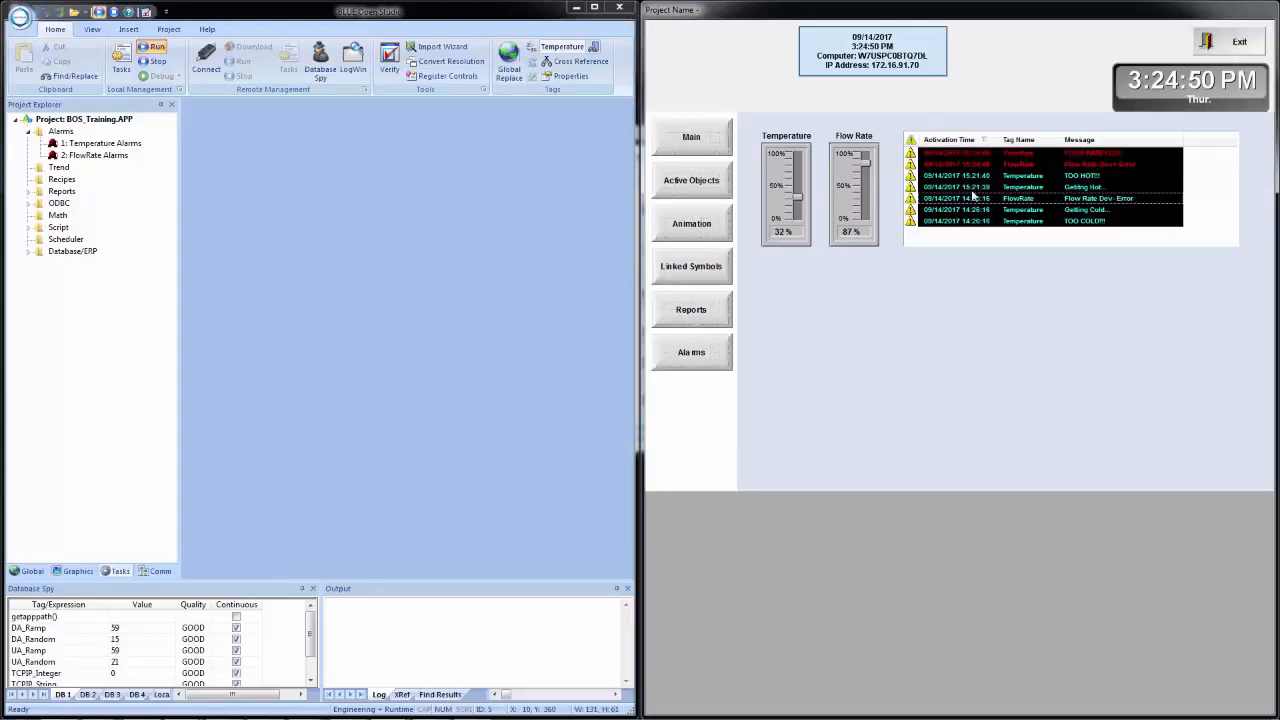
double_click(979, 205)
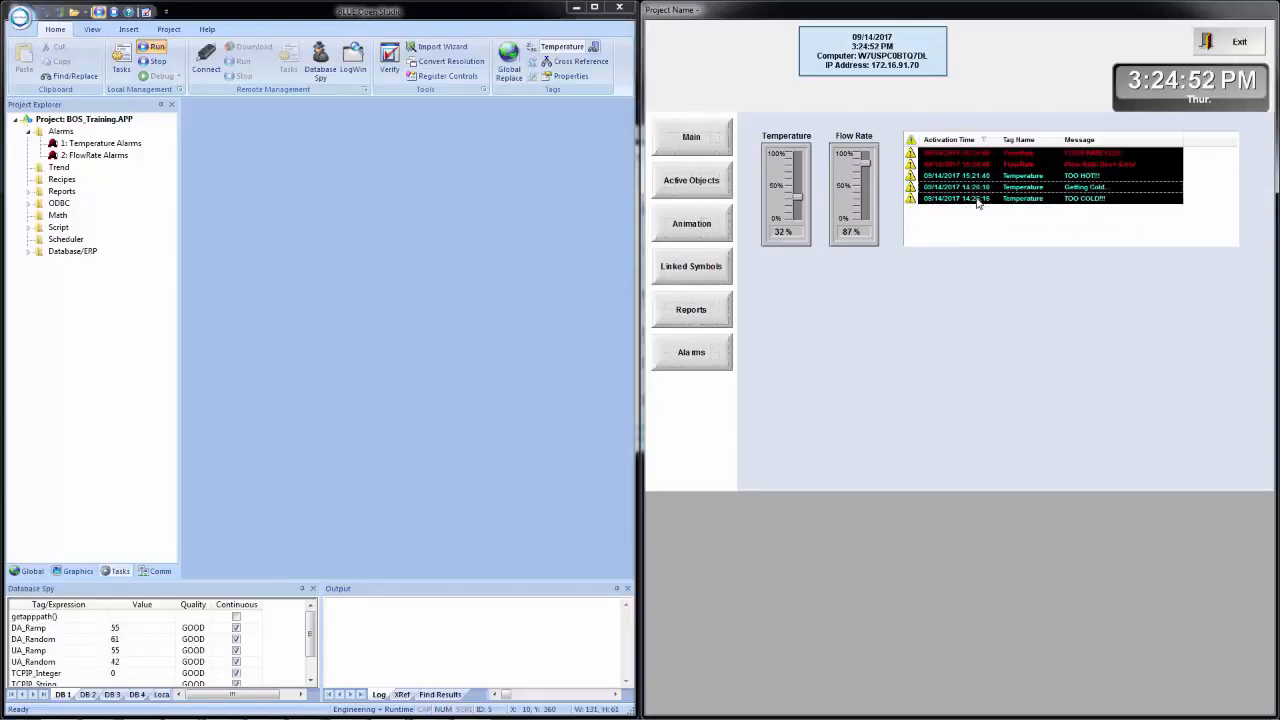
double_click(968, 190)
double_click(968, 190)
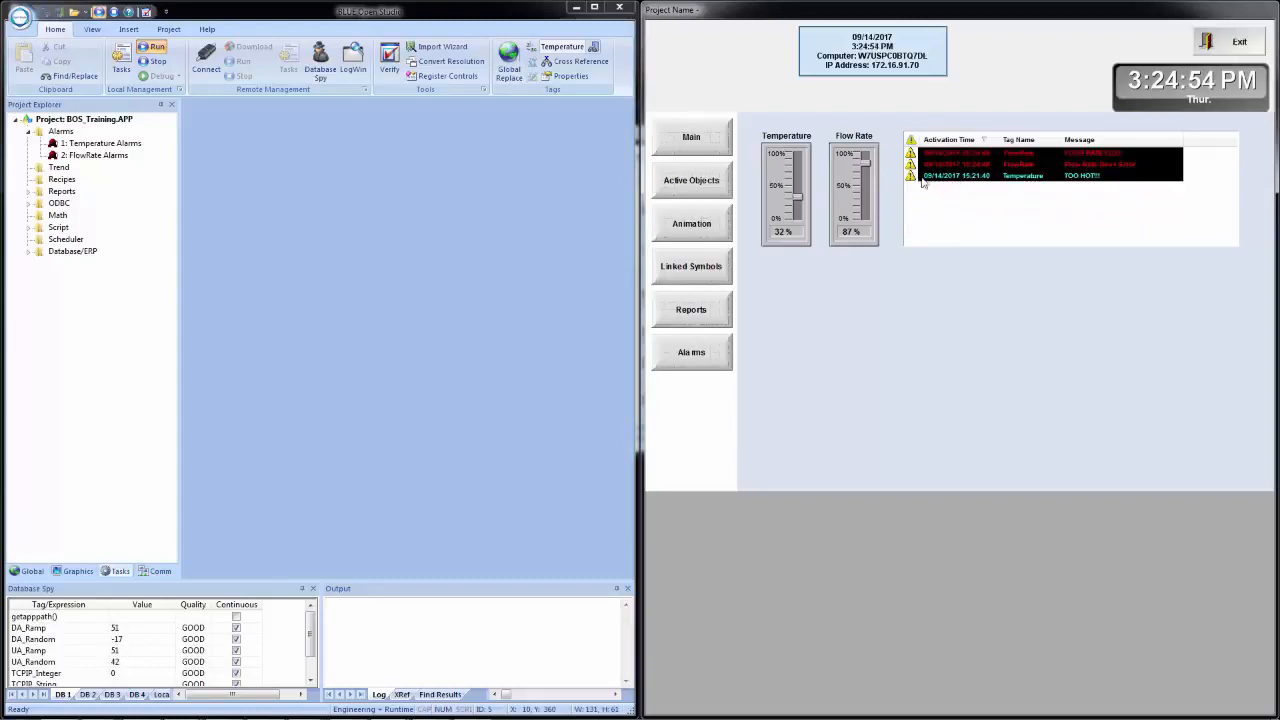
drag(855, 190, 802, 236)
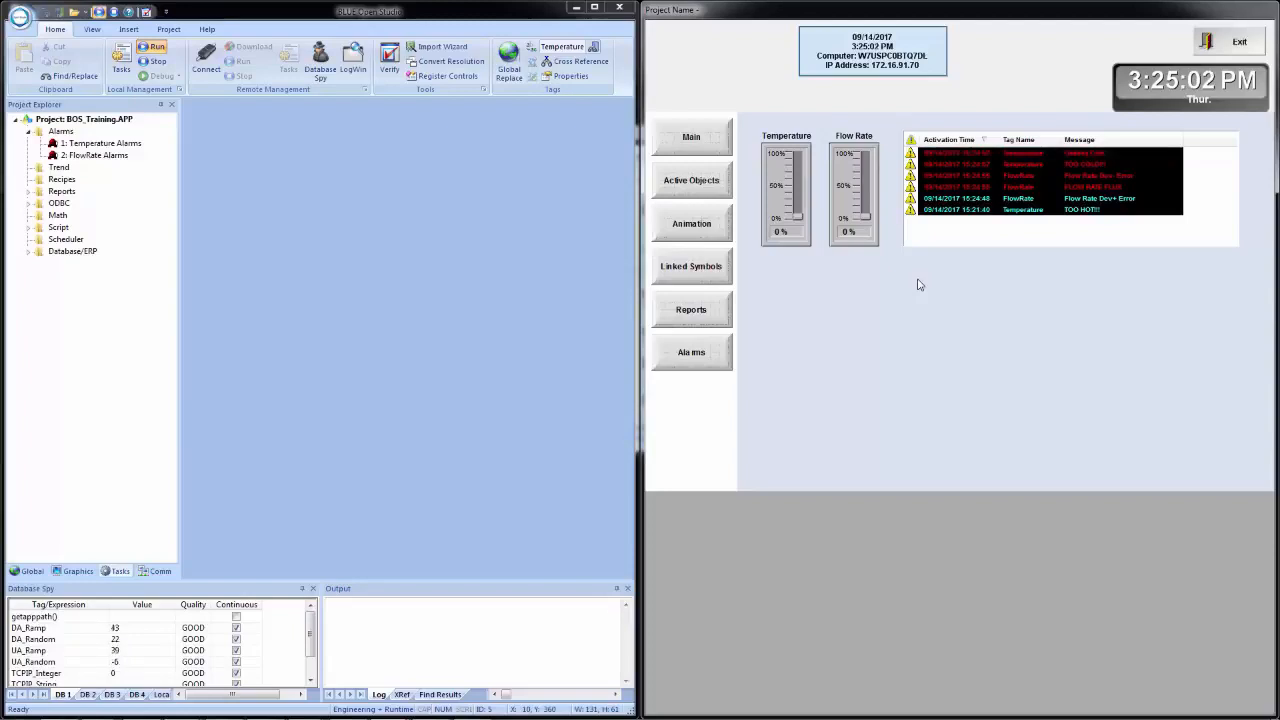
- Browse in Windows Explorer to the project's alarm history folder, C:\BOS_Training\Alarm
key(super+e)
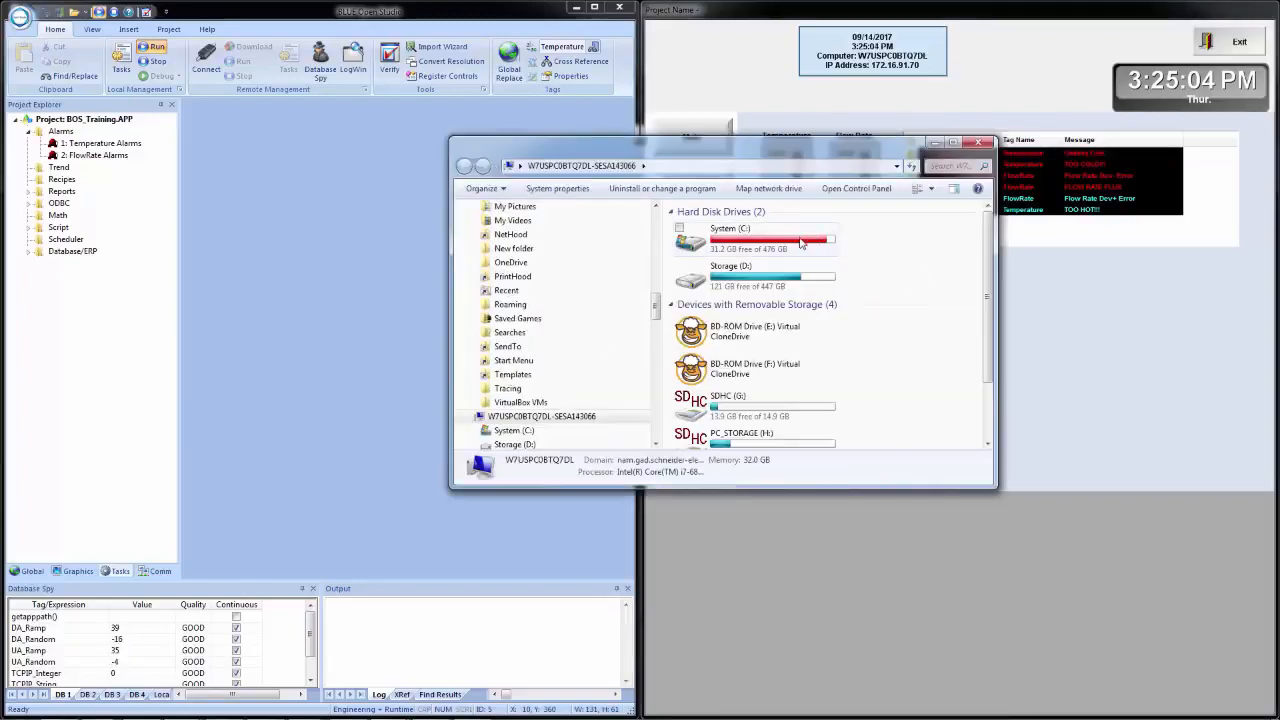
double_click(800, 243)
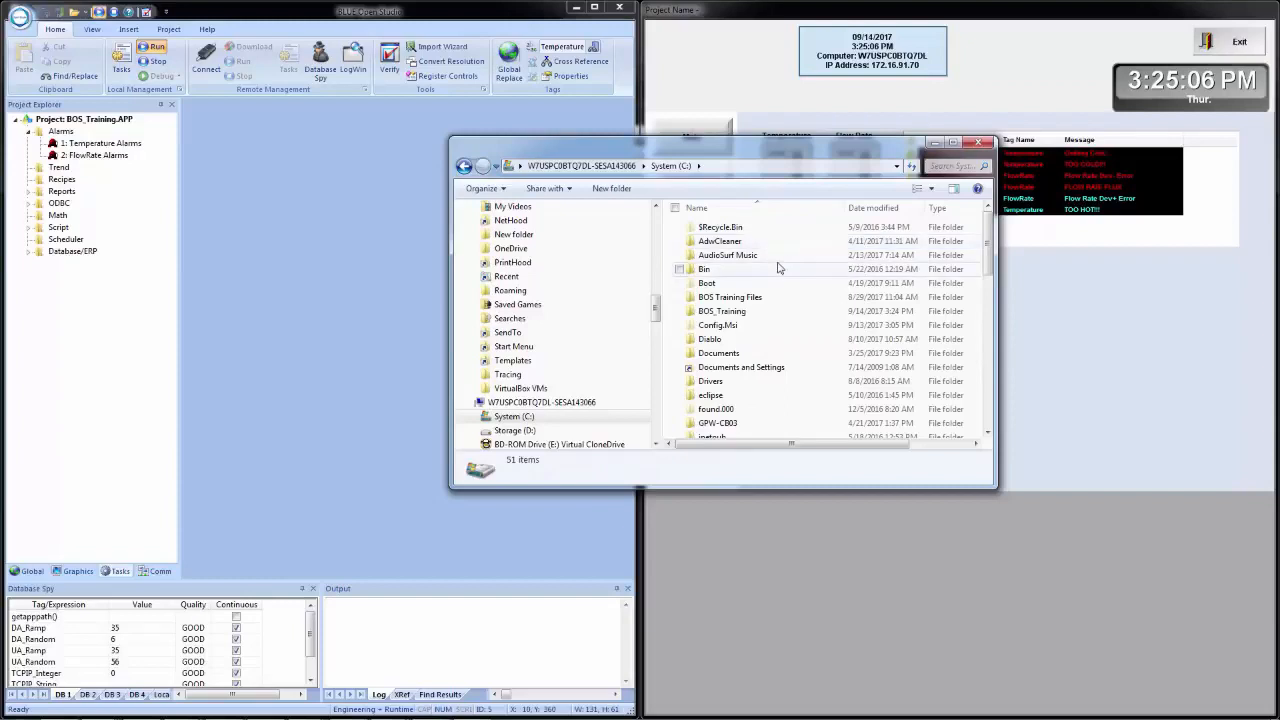
double_click(737, 313)
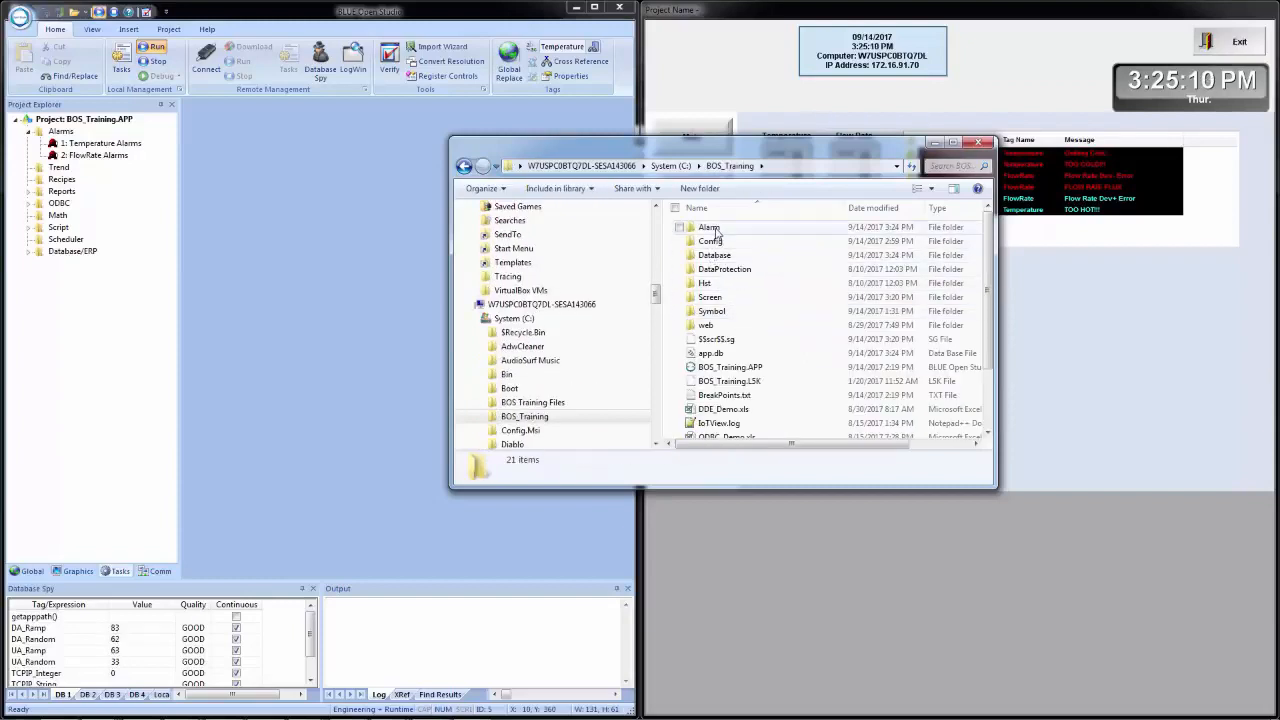
double_click(715, 231)
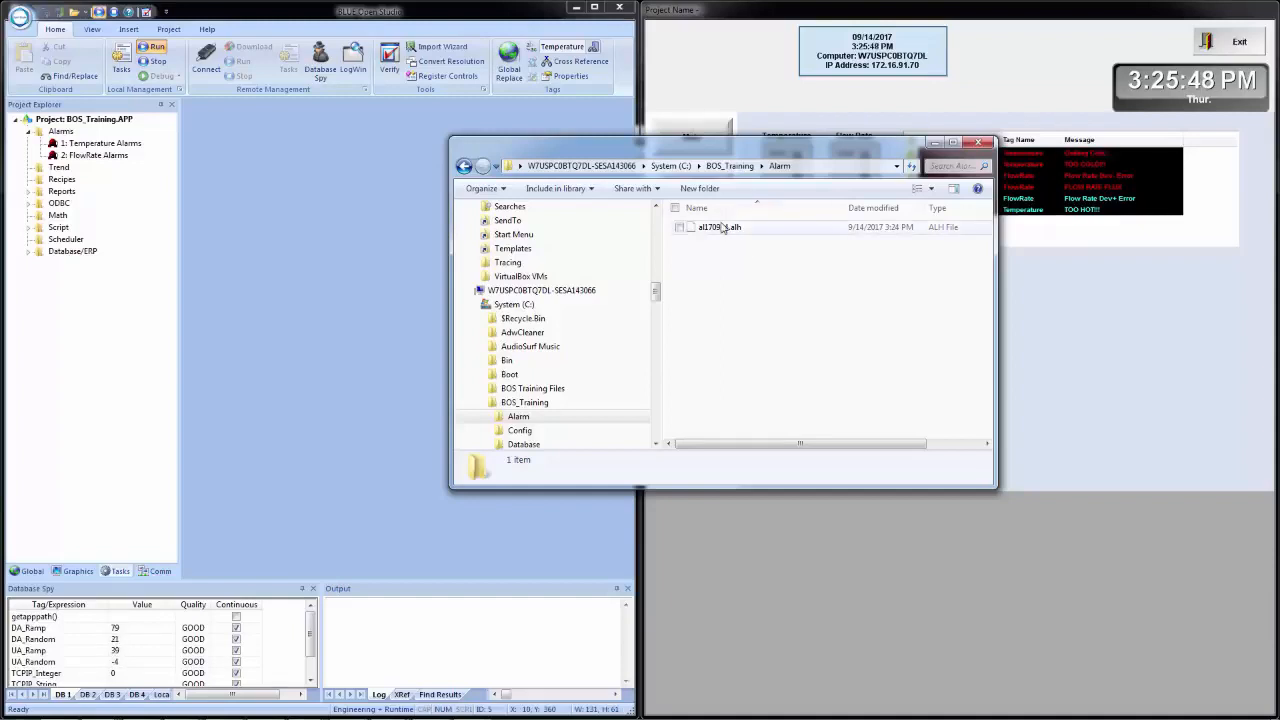
- Open the alarm history file al170914.alh in Notepad++ and fit its window to the right half of the desktop
click(725, 232)
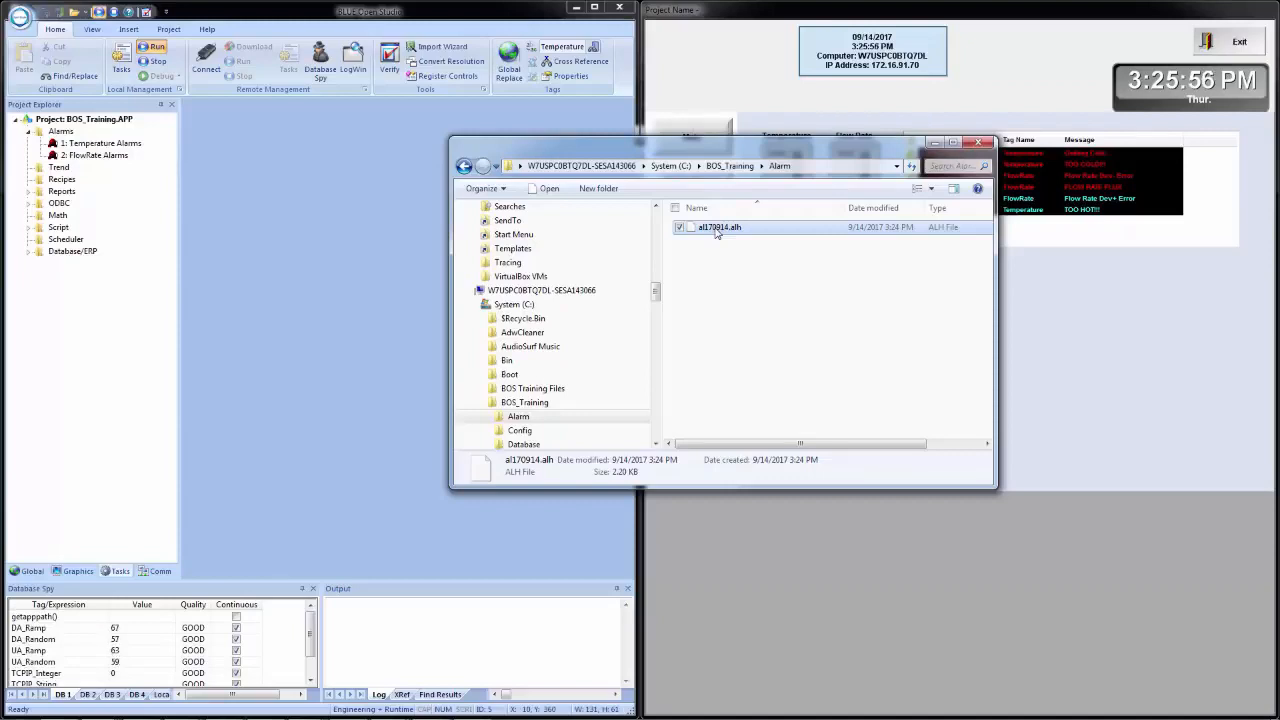
right_click(716, 232)
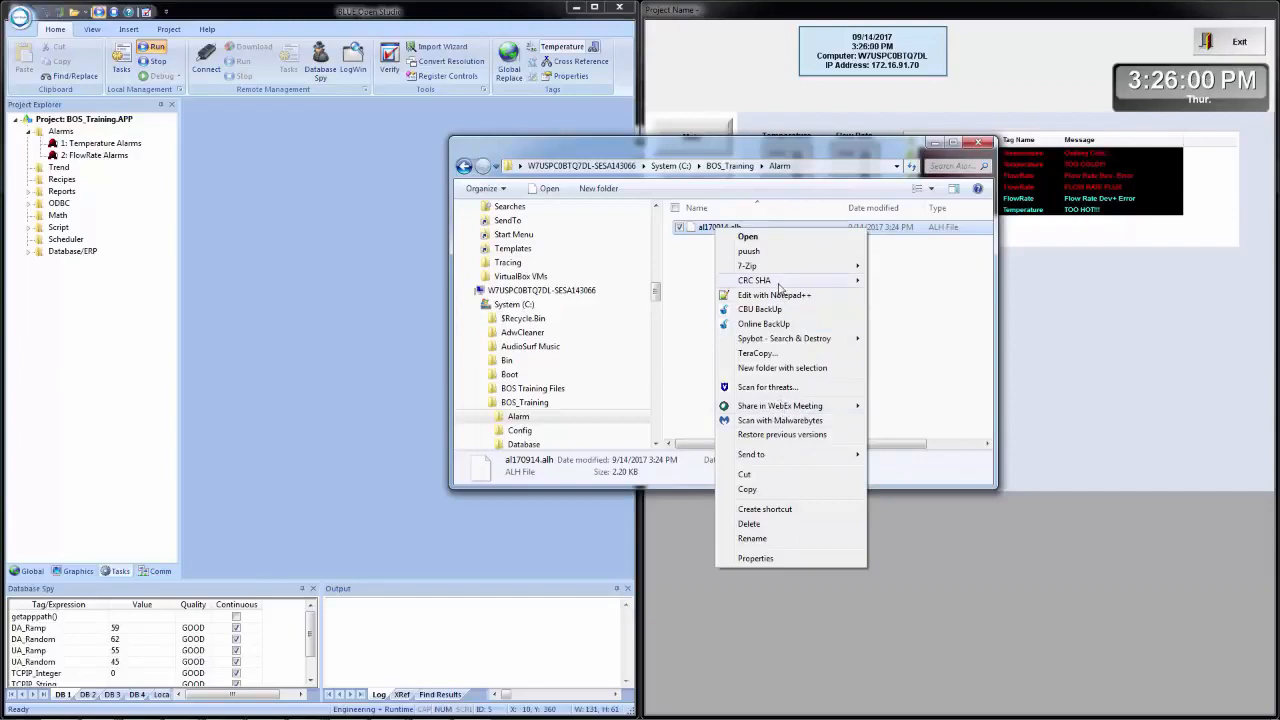
click(777, 295)
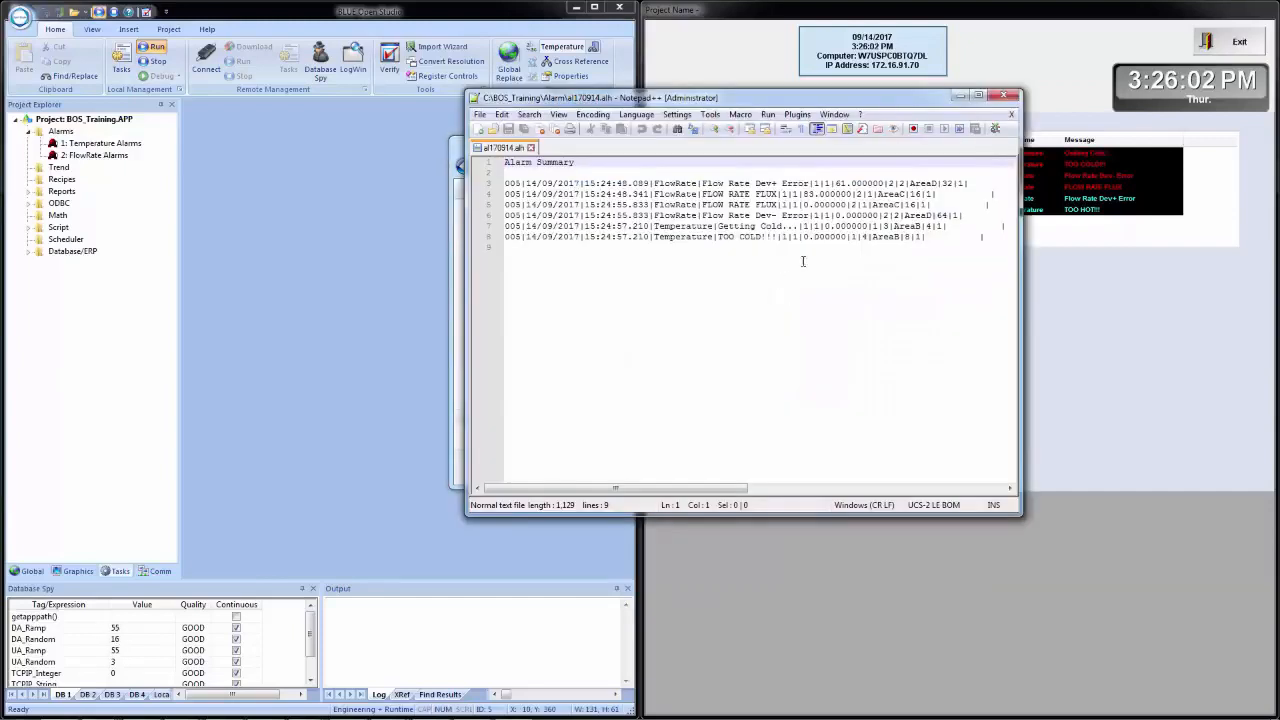
click(978, 95)
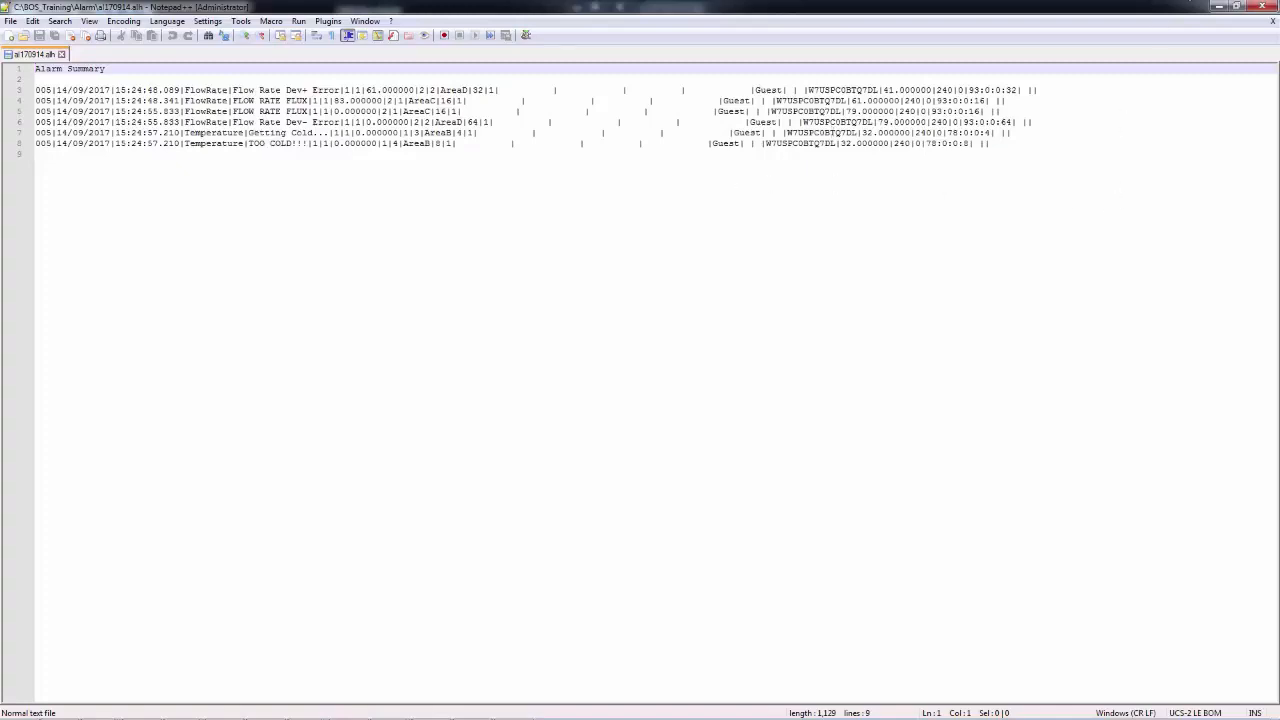
key(super+Right)
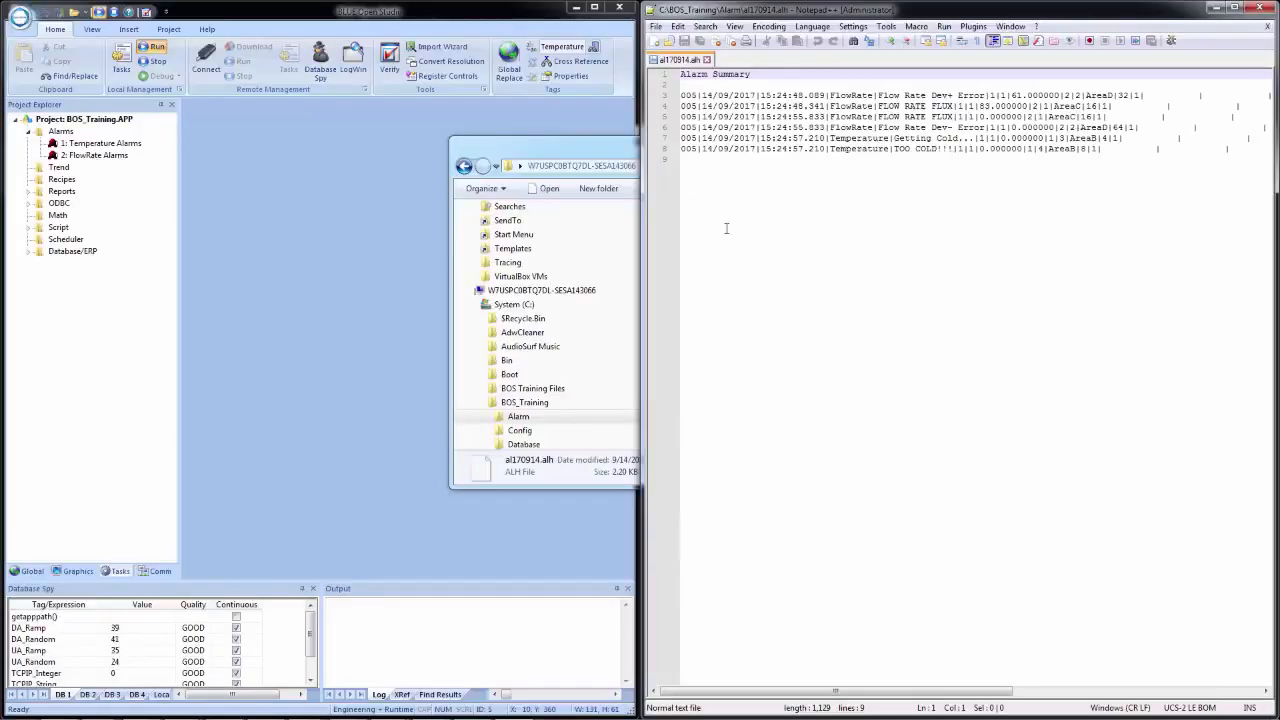
- Return to the development environment, search its Technical Reference for ".alh" and display the topic Format of the alarm history
click(352, 241)
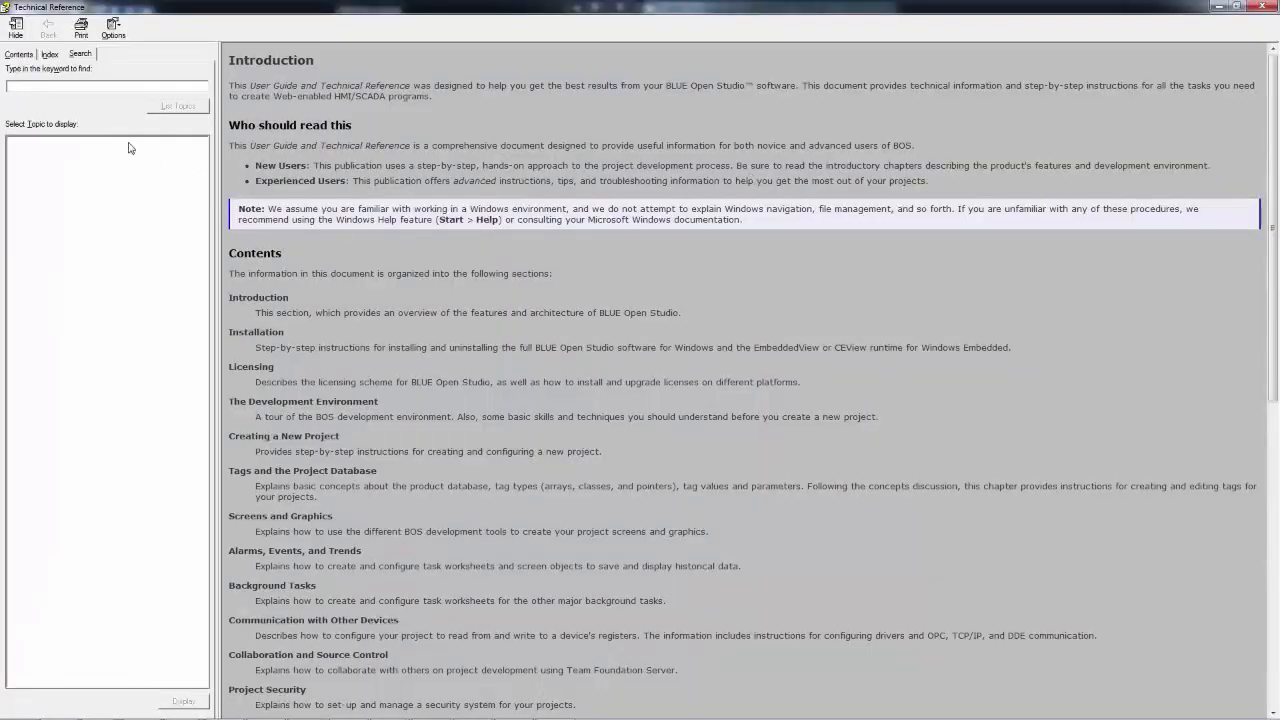
click(75, 88)
key(Return)
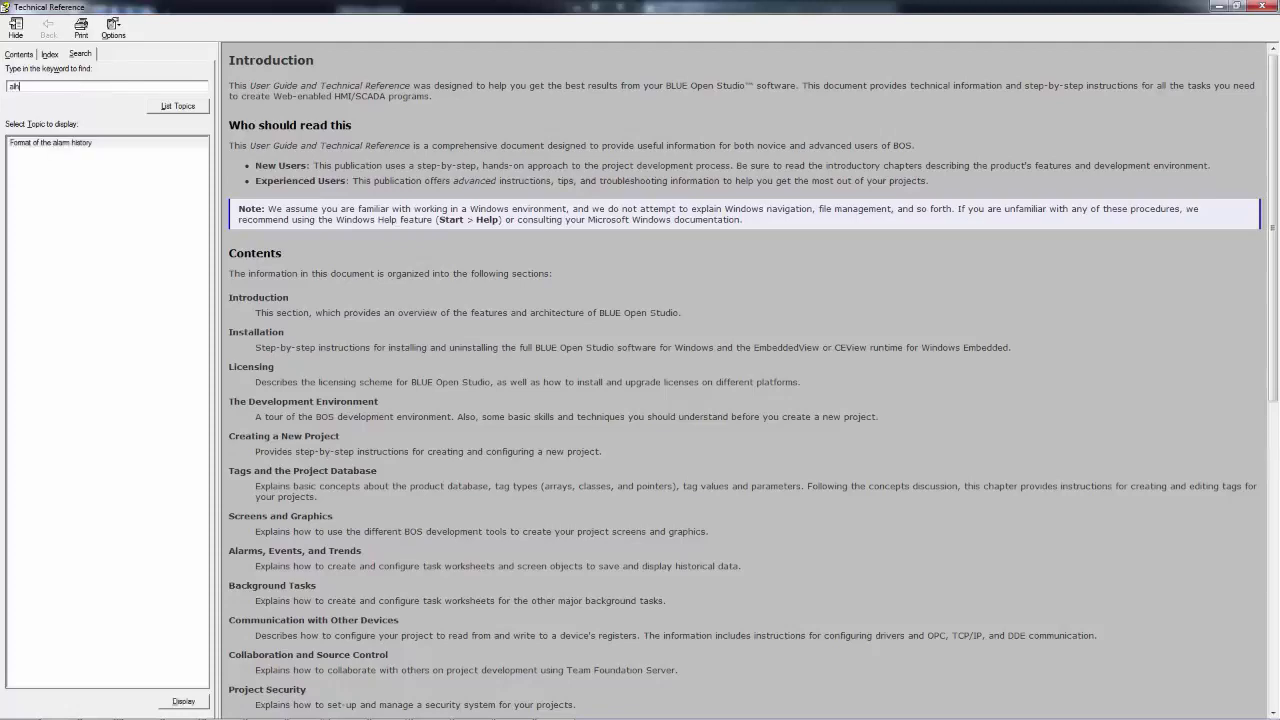
double_click(62, 145)
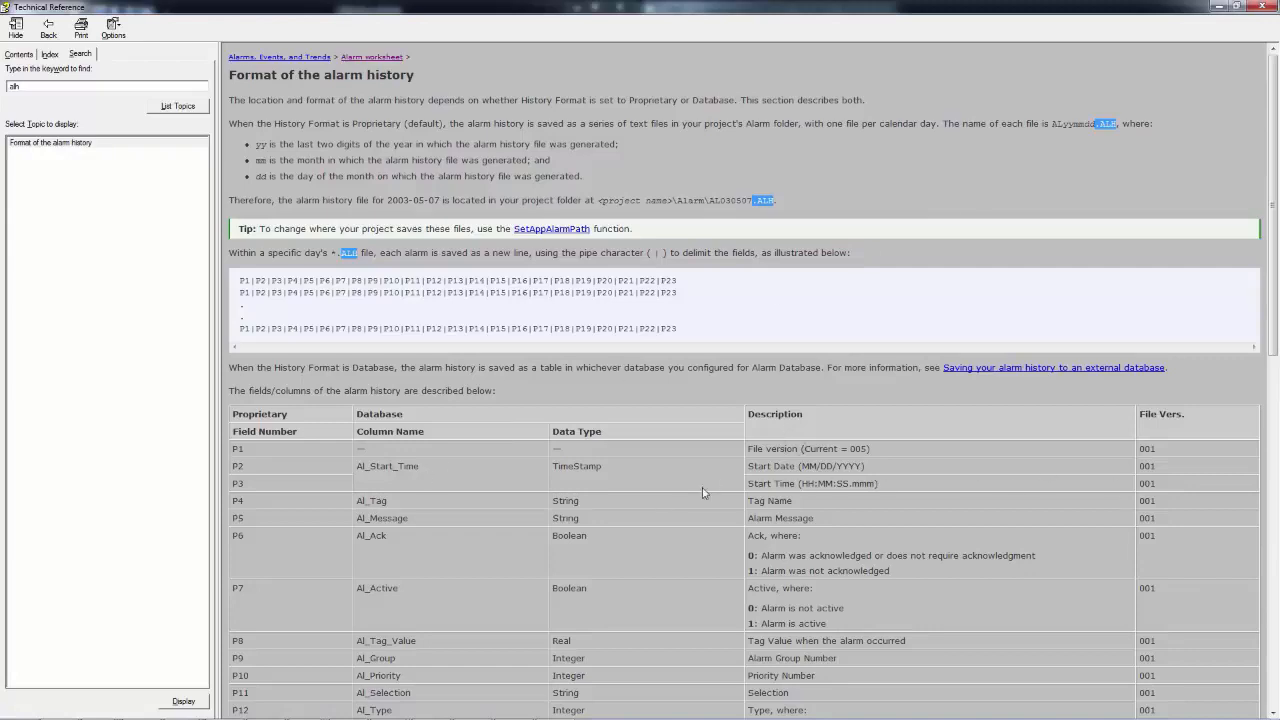
- Examine the alarm history field descriptions beside the history file, and close both the Notepad++ and Technical Reference windows
scroll(703, 492, down, 3)
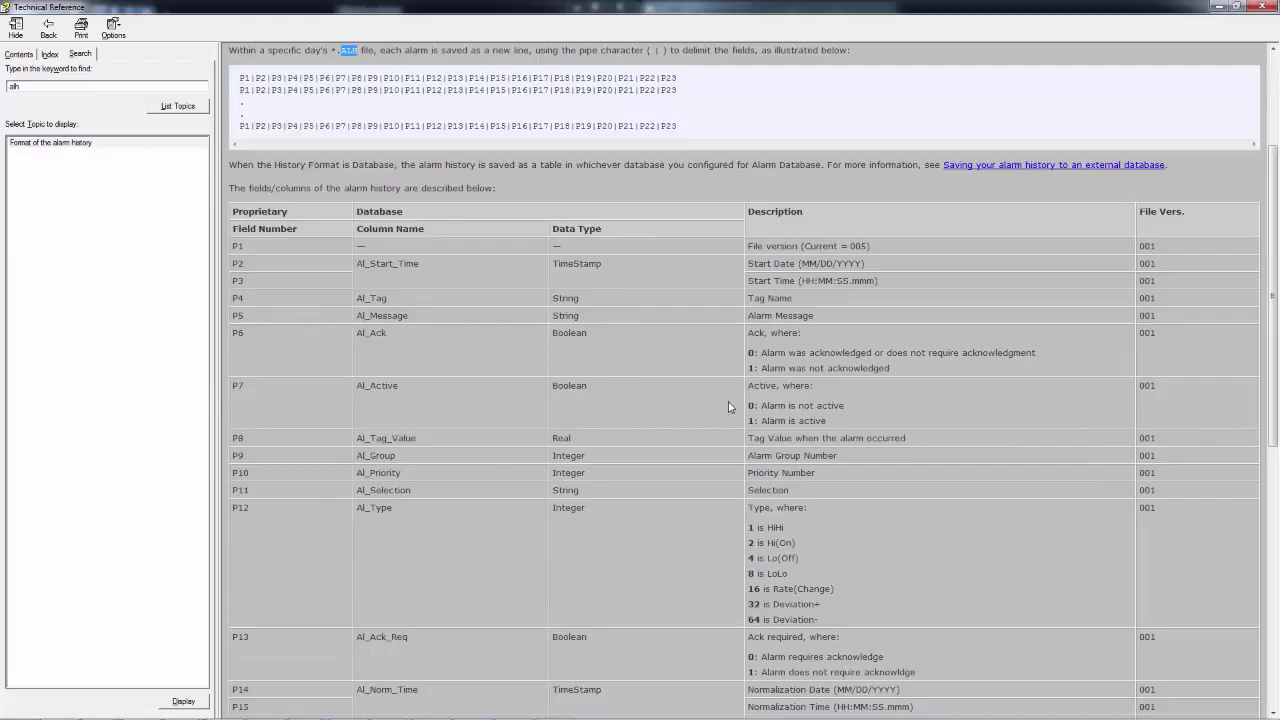
scroll(729, 407, down, 3)
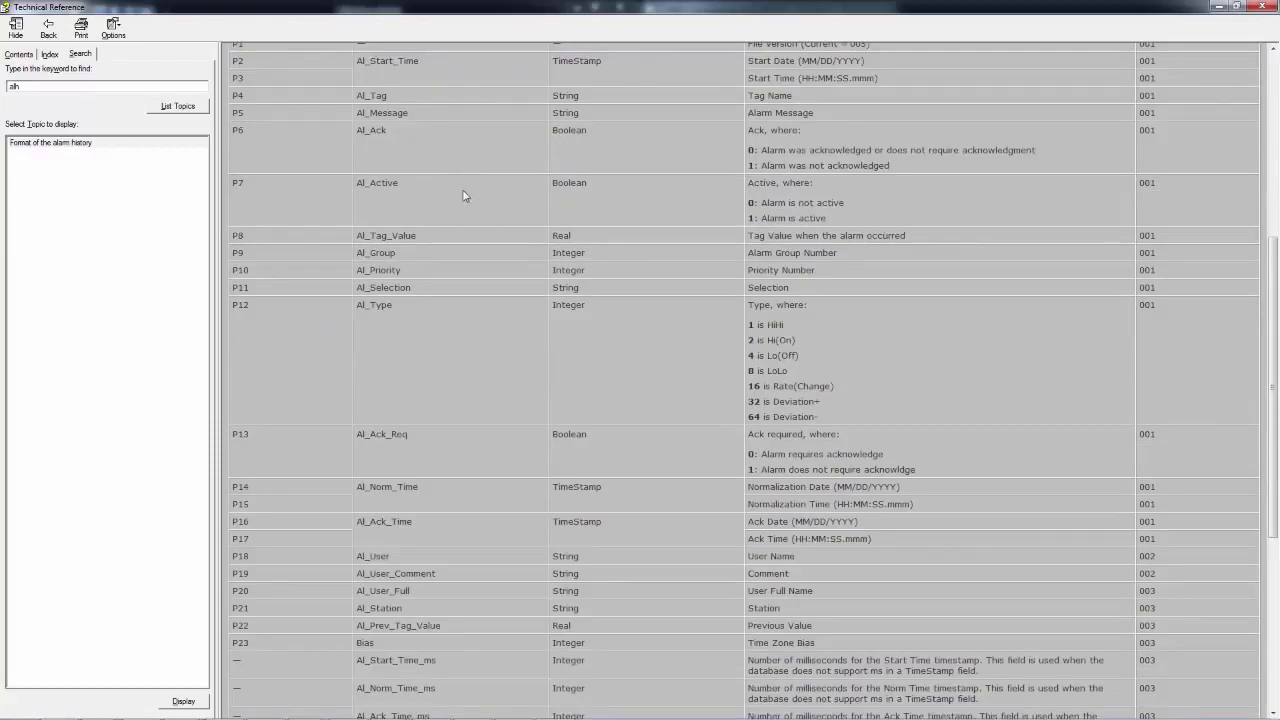
key(super+Left)
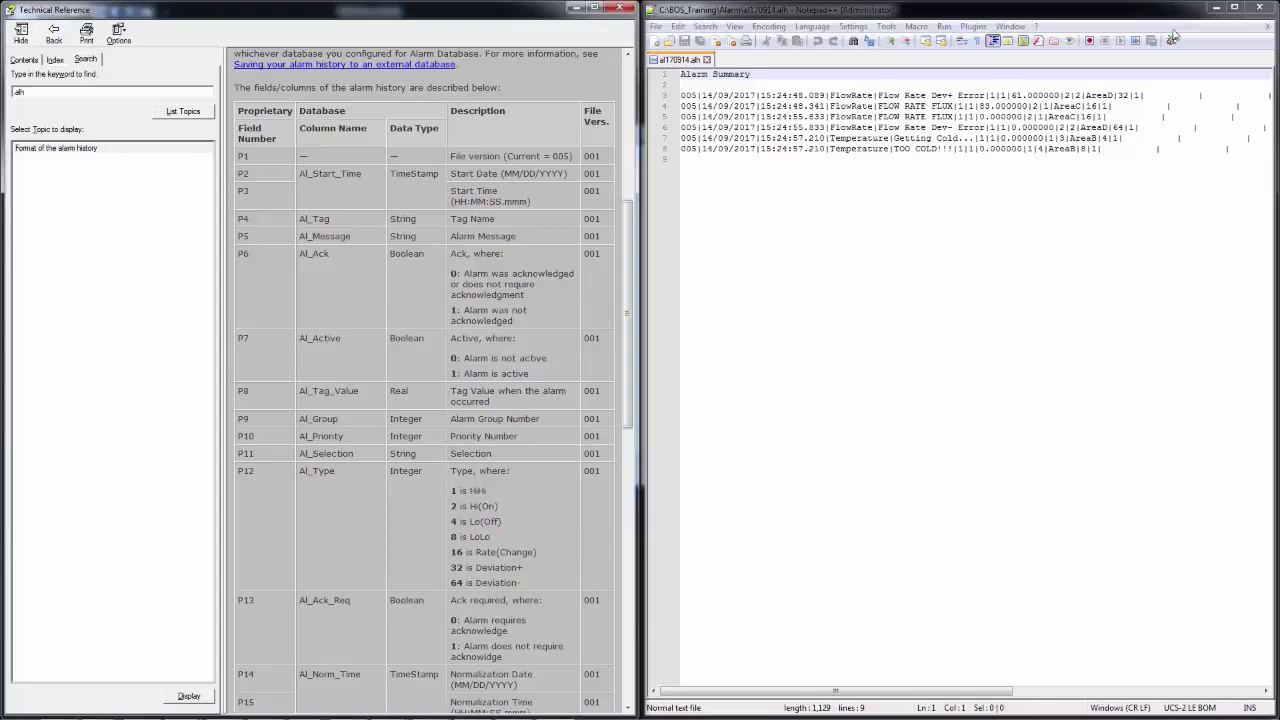
click(1258, 8)
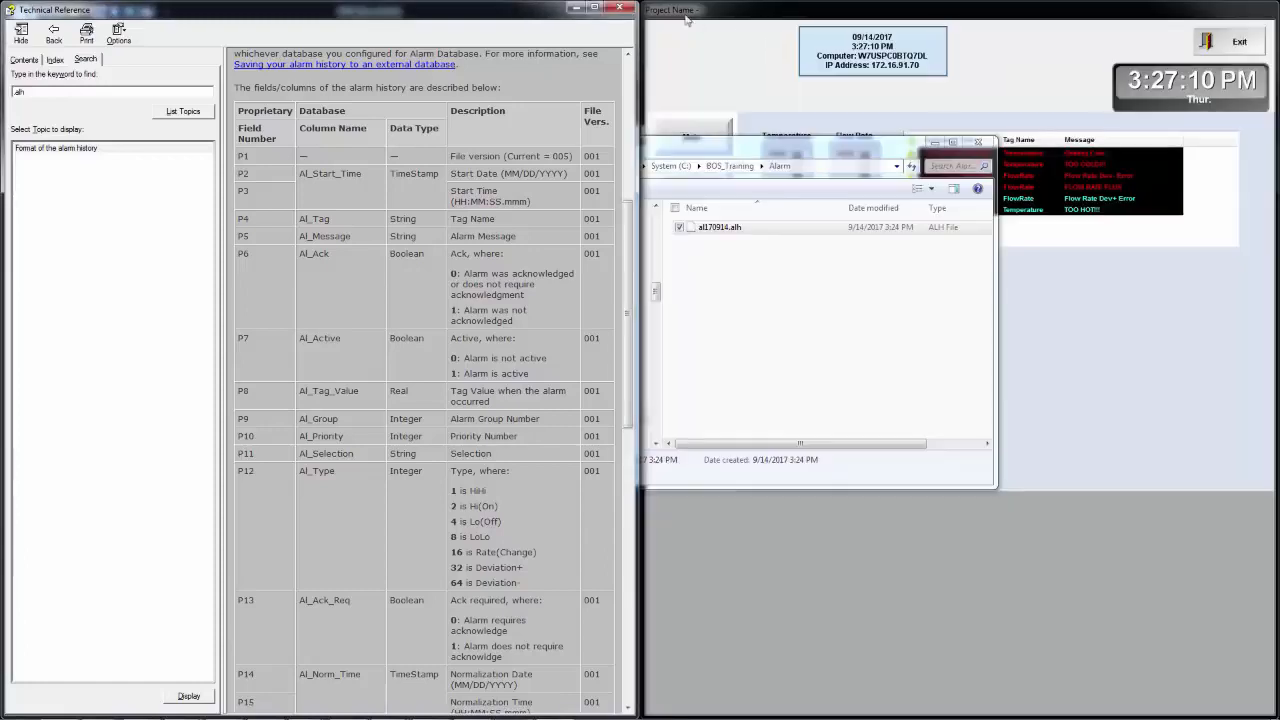
click(622, 10)
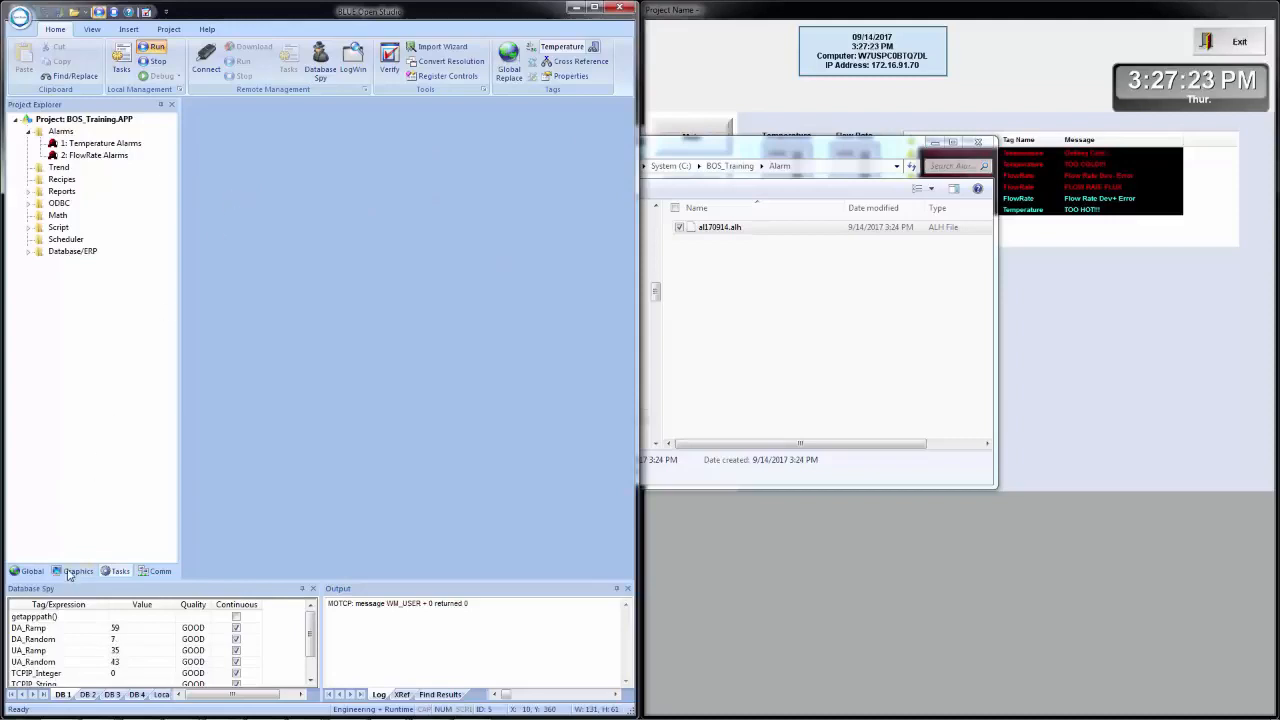
- Open the Alarms screen in a maximized editor and duplicate the alarm list directly below the original at X 270, Y 250
click(70, 572)
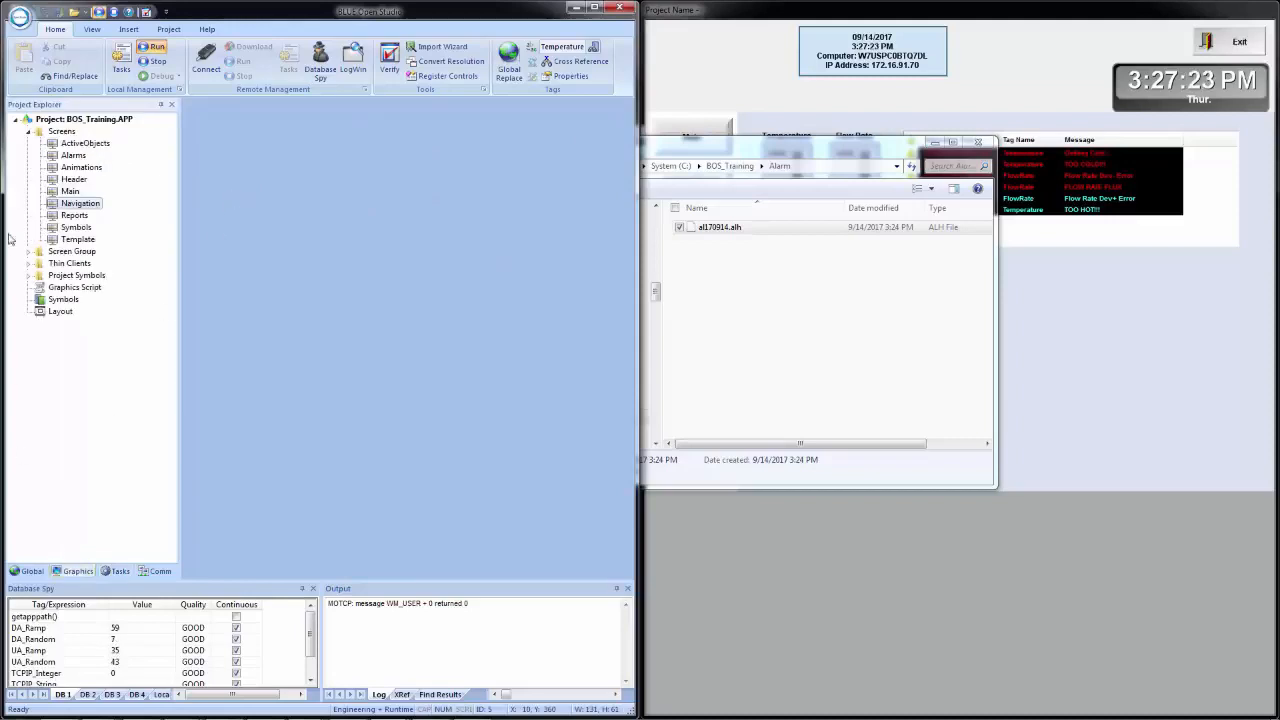
double_click(74, 156)
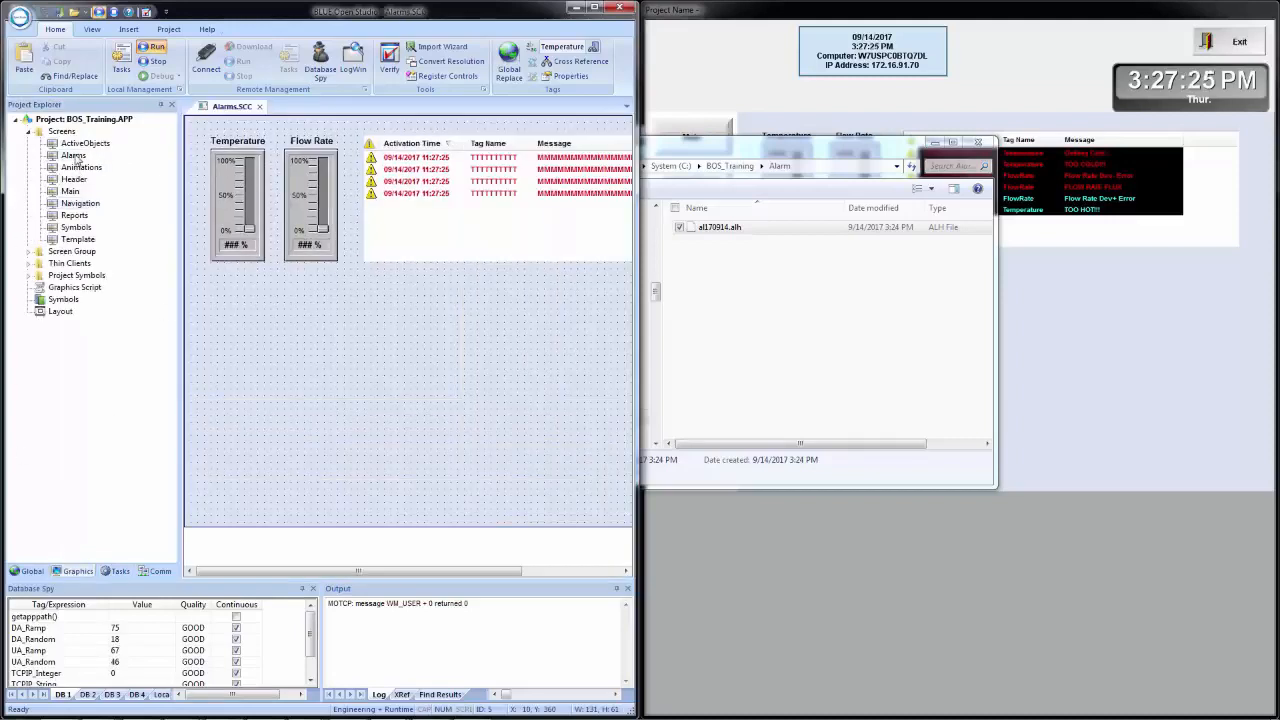
click(594, 8)
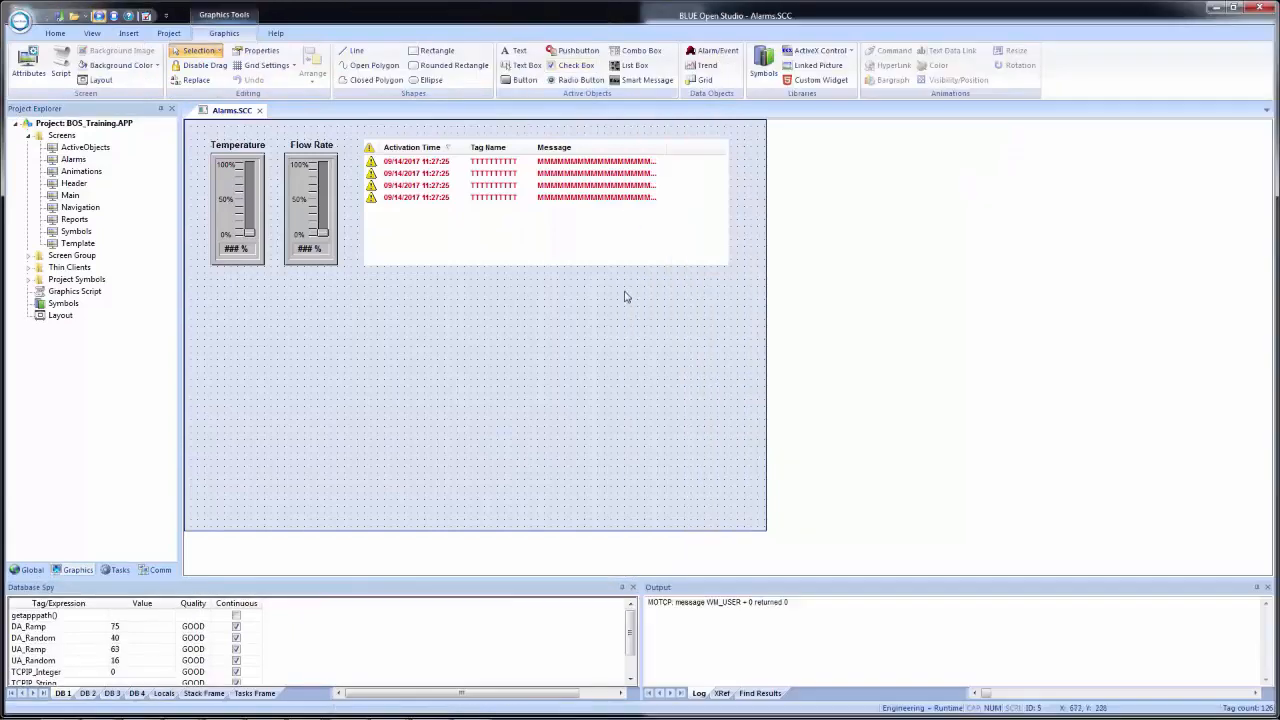
click(531, 248)
drag(525, 241, 529, 391)
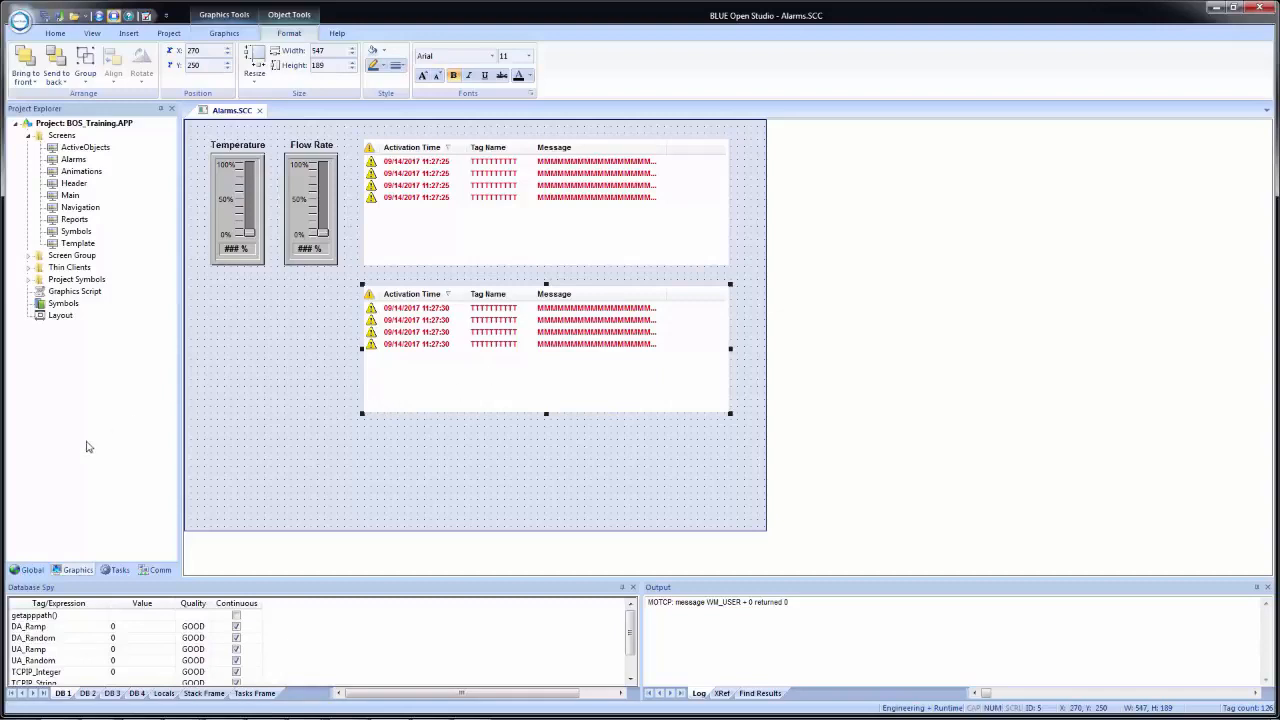
- Add a new tag named AlarmGroup in the Project Tags datasheet
click(20, 569)
click(28, 136)
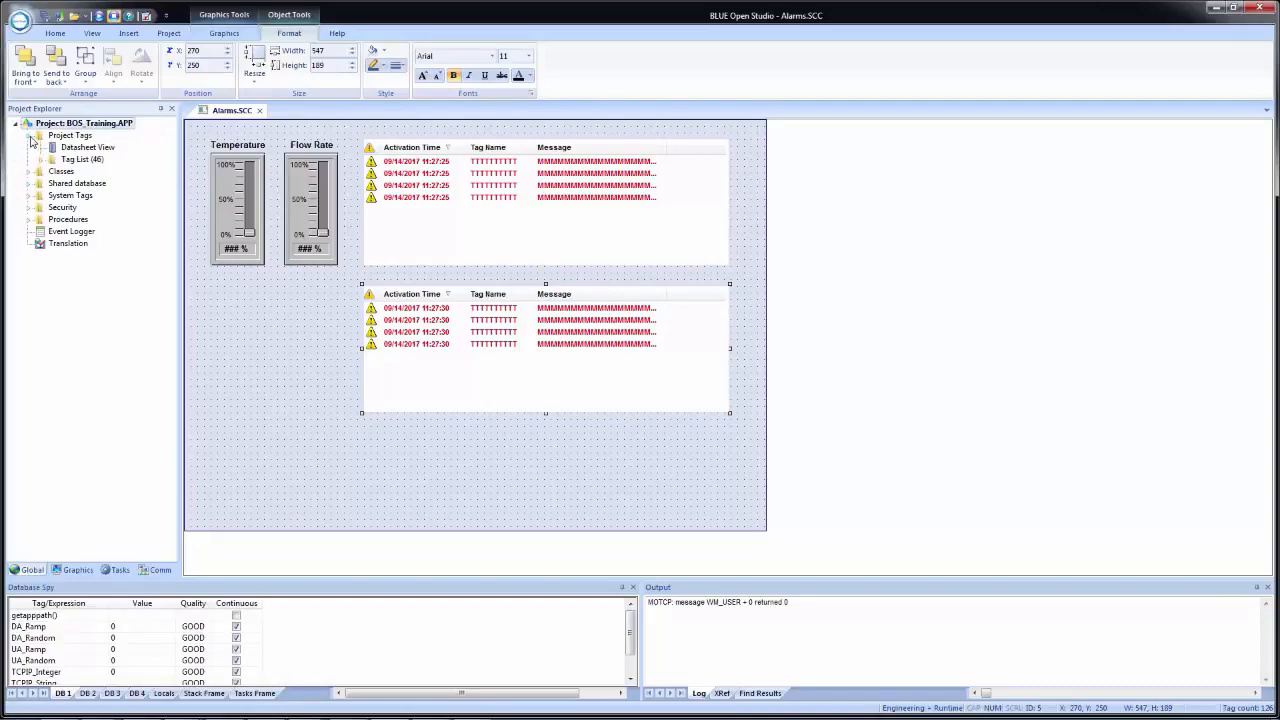
double_click(93, 149)
scroll(305, 310, down, 7)
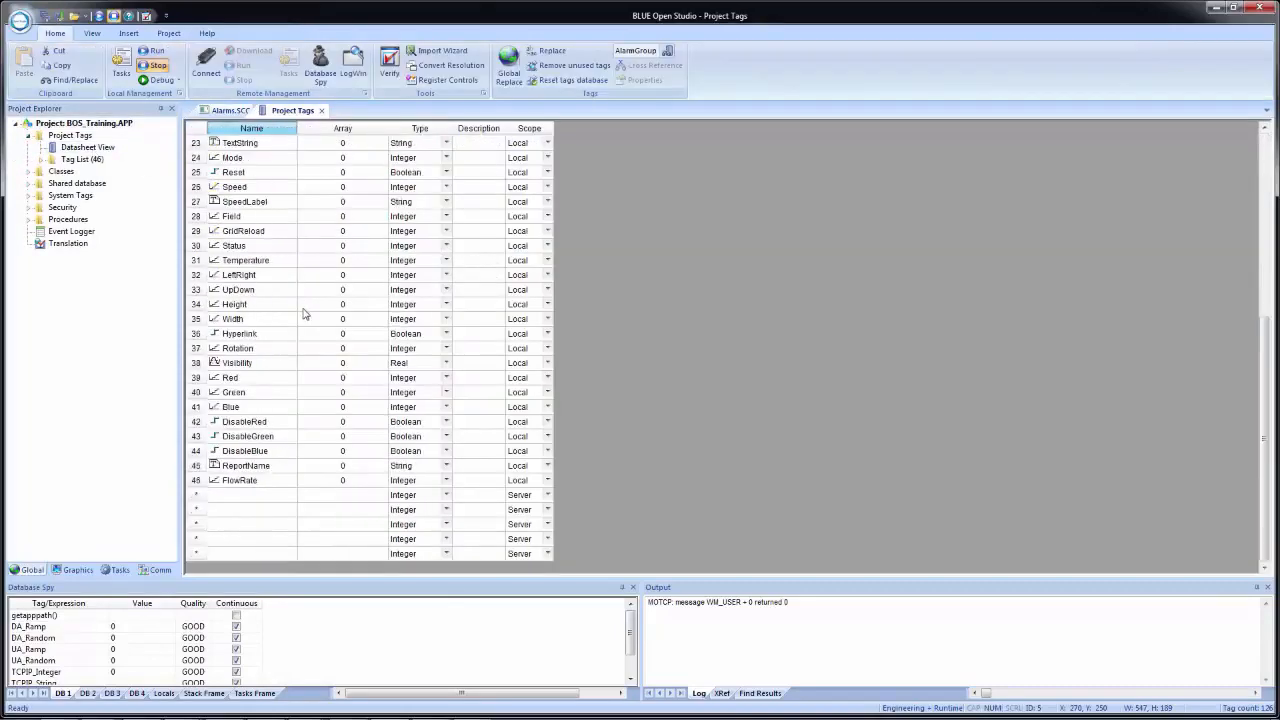
click(241, 495)
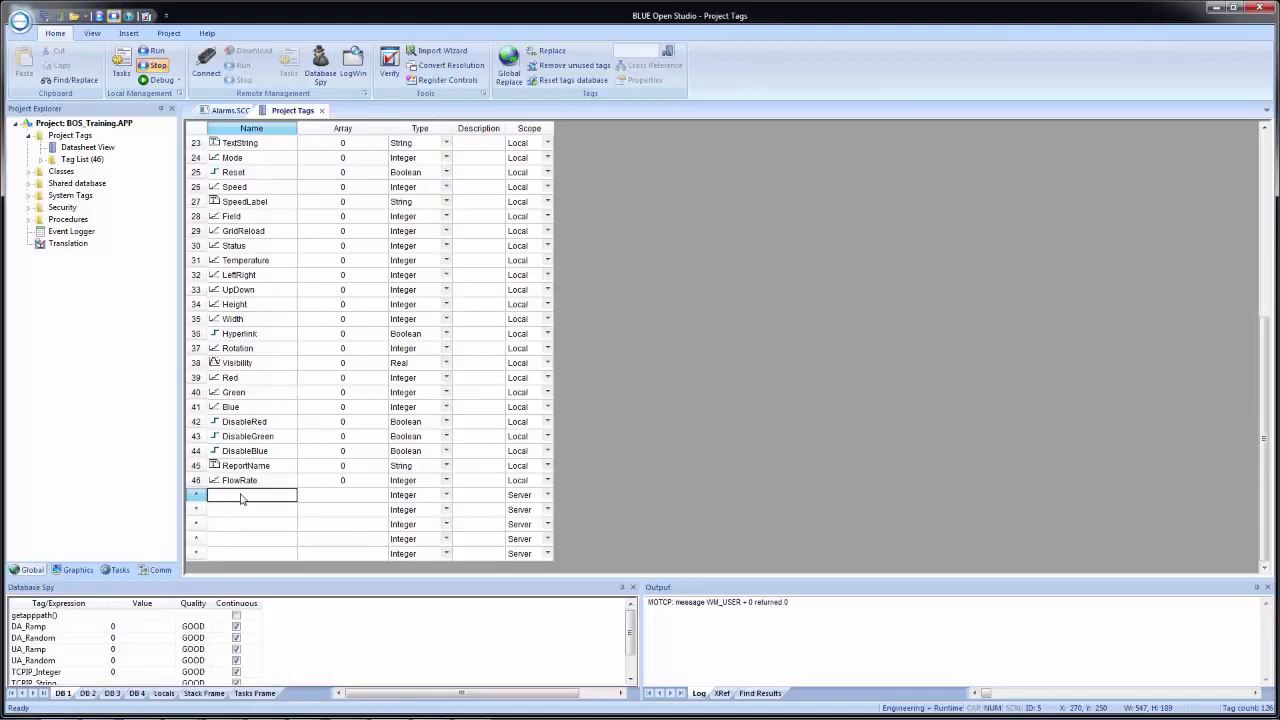
text(AlarmGroup)
key(Return)
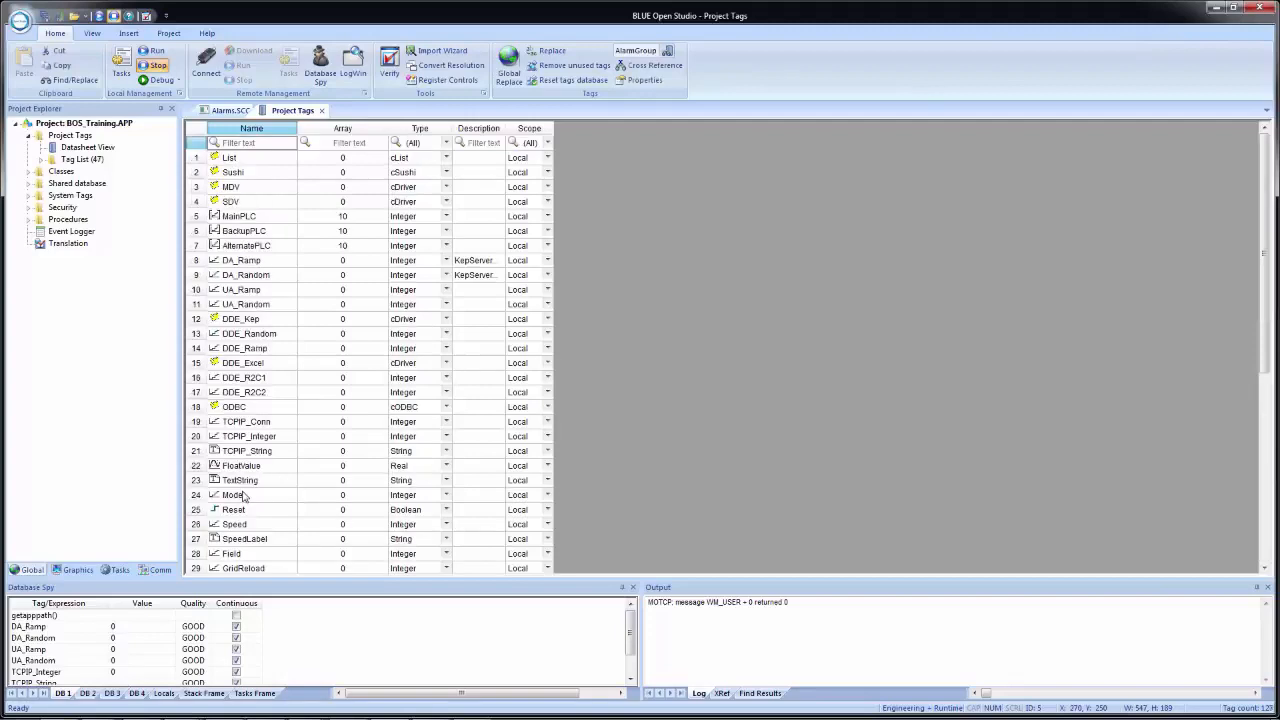
- Set the scope of the AlarmGroup tag to Local
scroll(242, 496, down, 8)
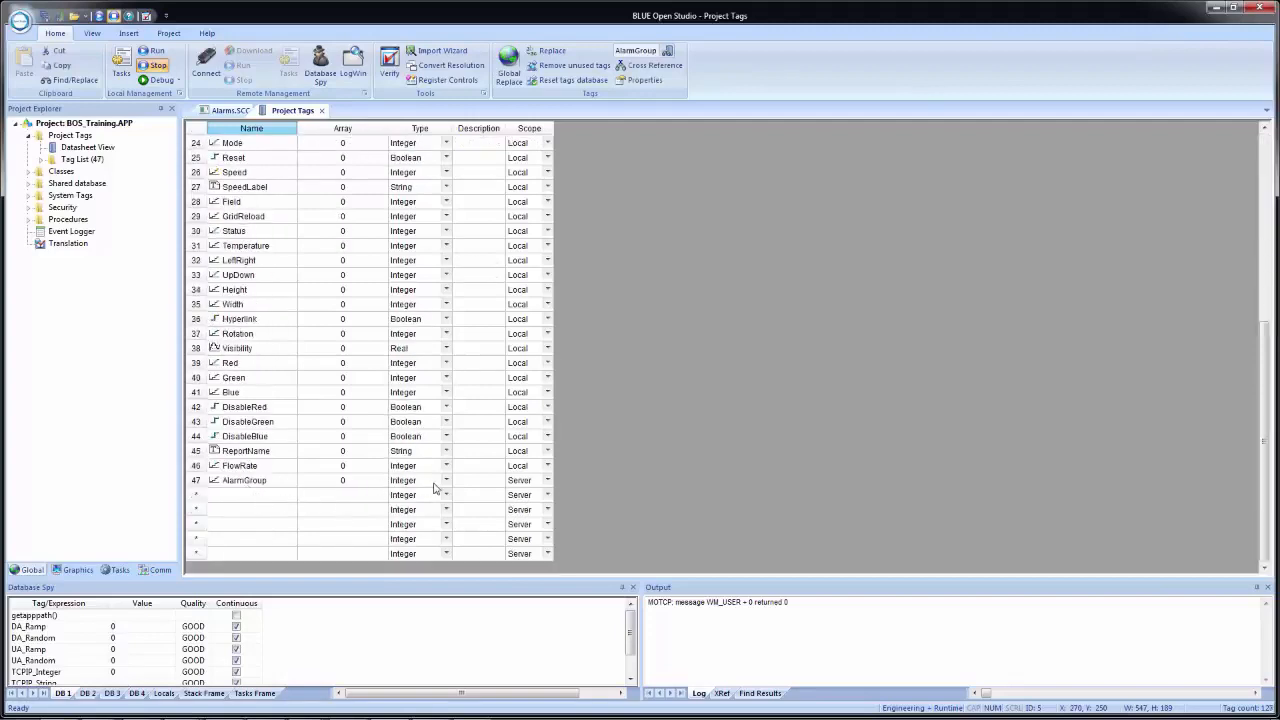
click(547, 481)
click(547, 481)
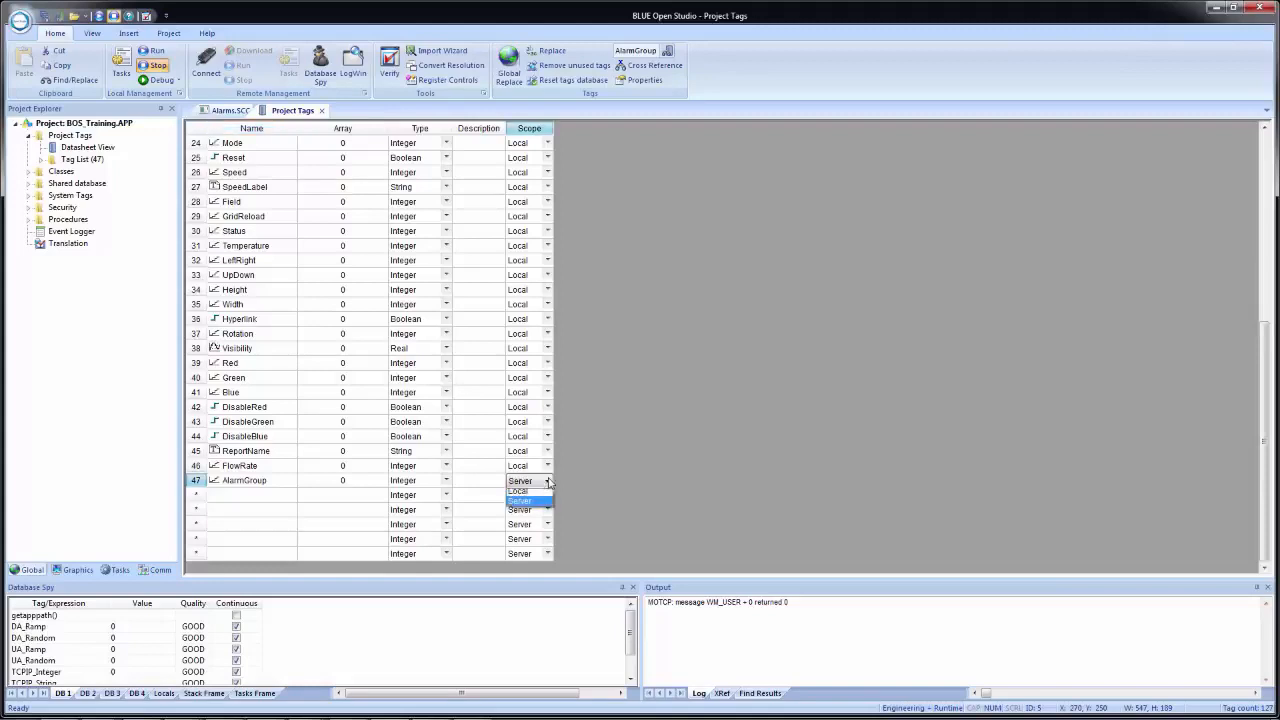
click(536, 493)
- Add a String tag named AlarmSelect with Local scope to the project tags, and close the datasheet
click(247, 495)
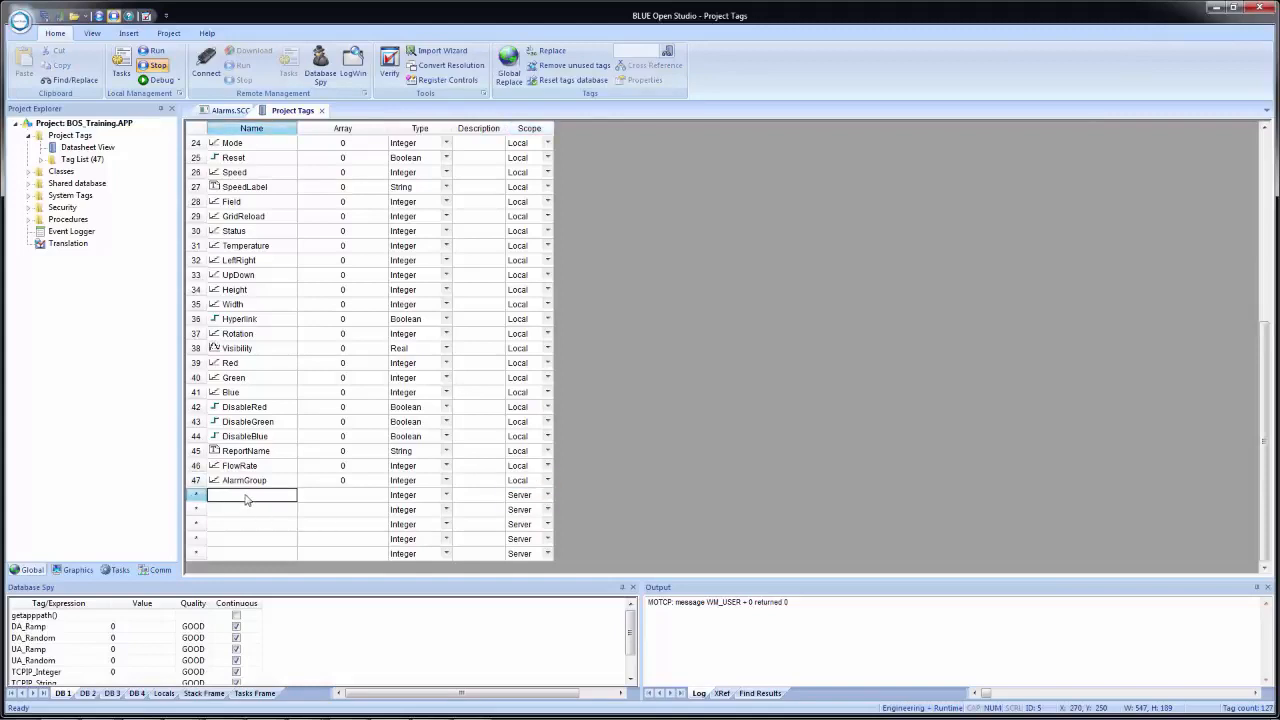
text(AlarmSelect)
key(Tab)
key(Tab)
text(s)
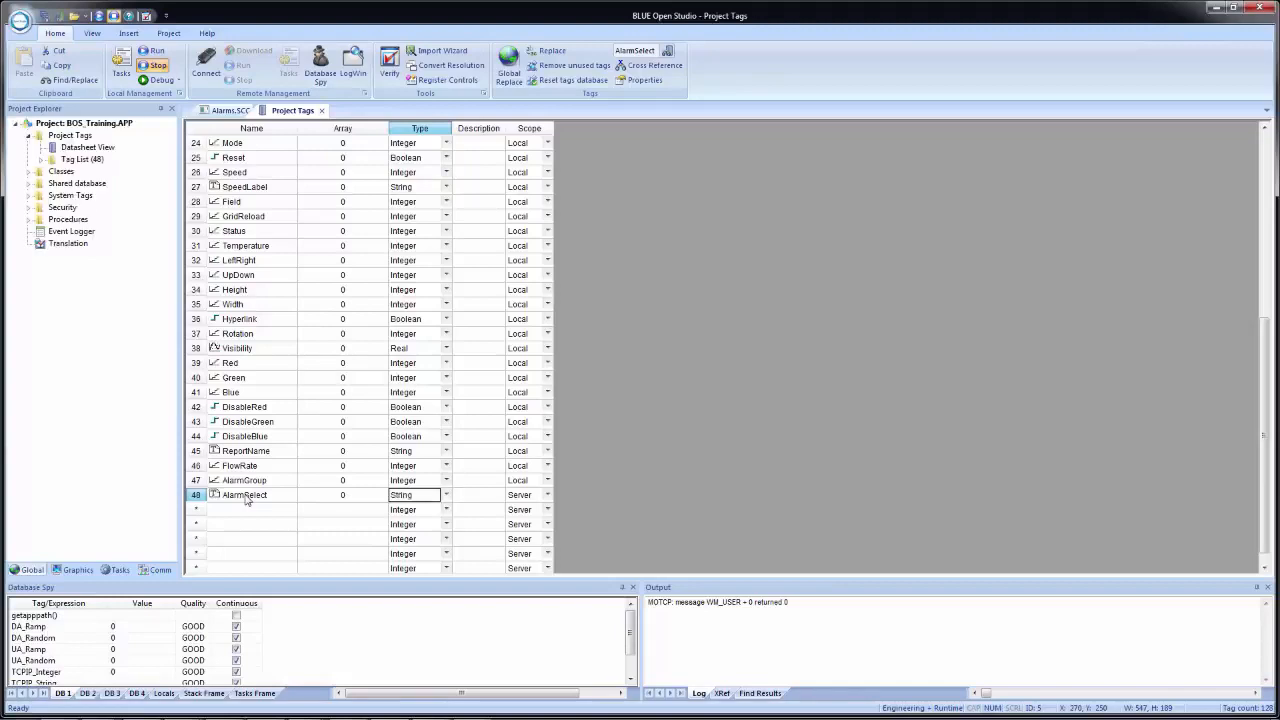
key(Tab)
key(Tab)
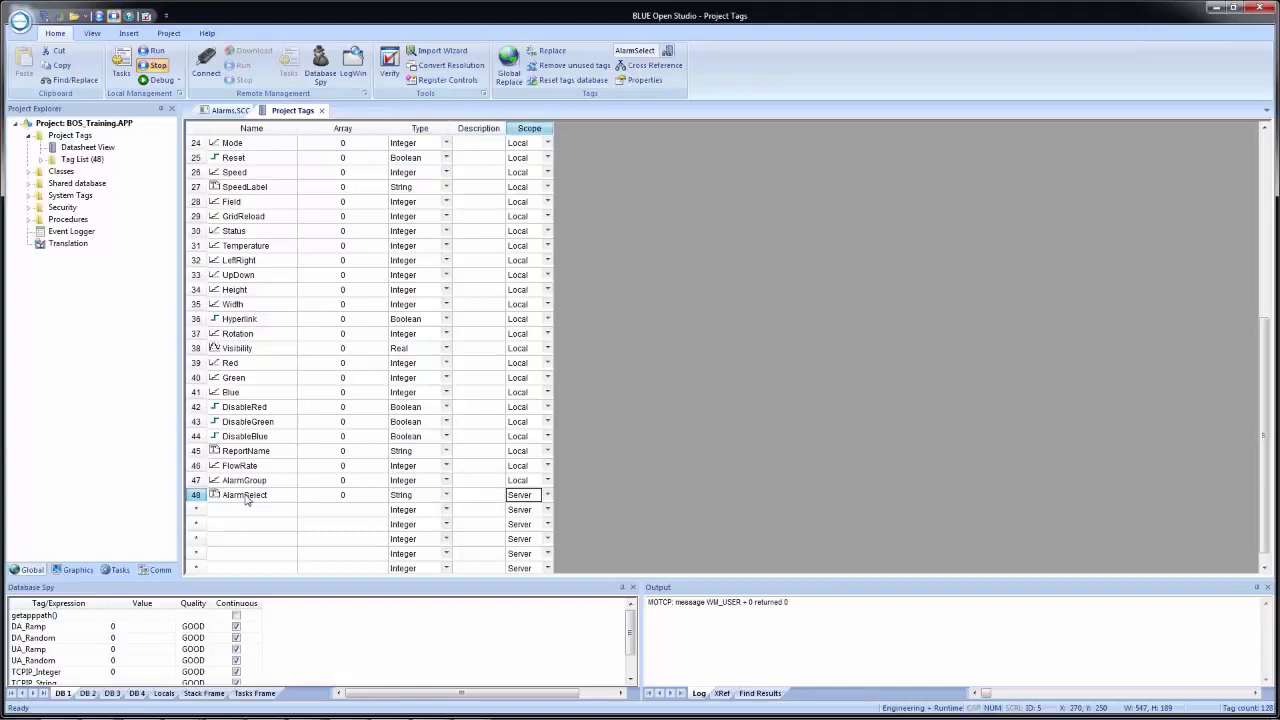
text(l)
click(322, 111)
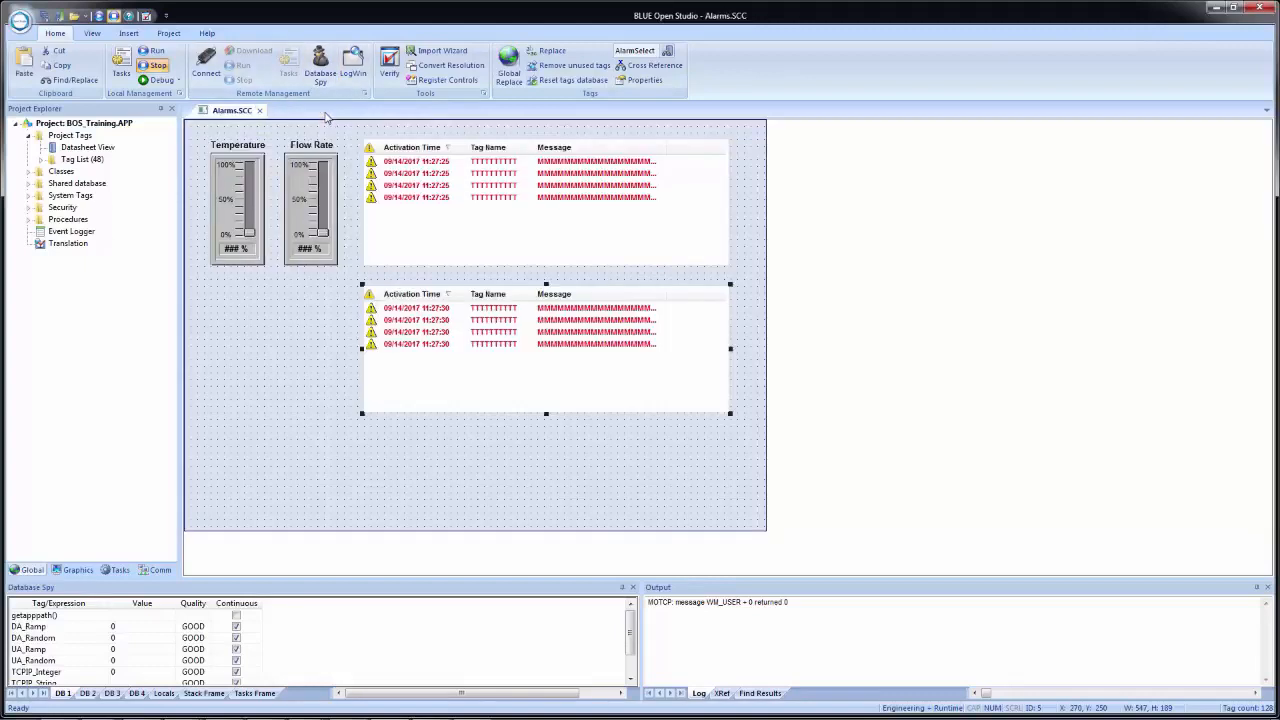
- In the second alarm list's filters, set the group to {AlarmGroup} and the selection to {AlarmSelect}
double_click(557, 353)
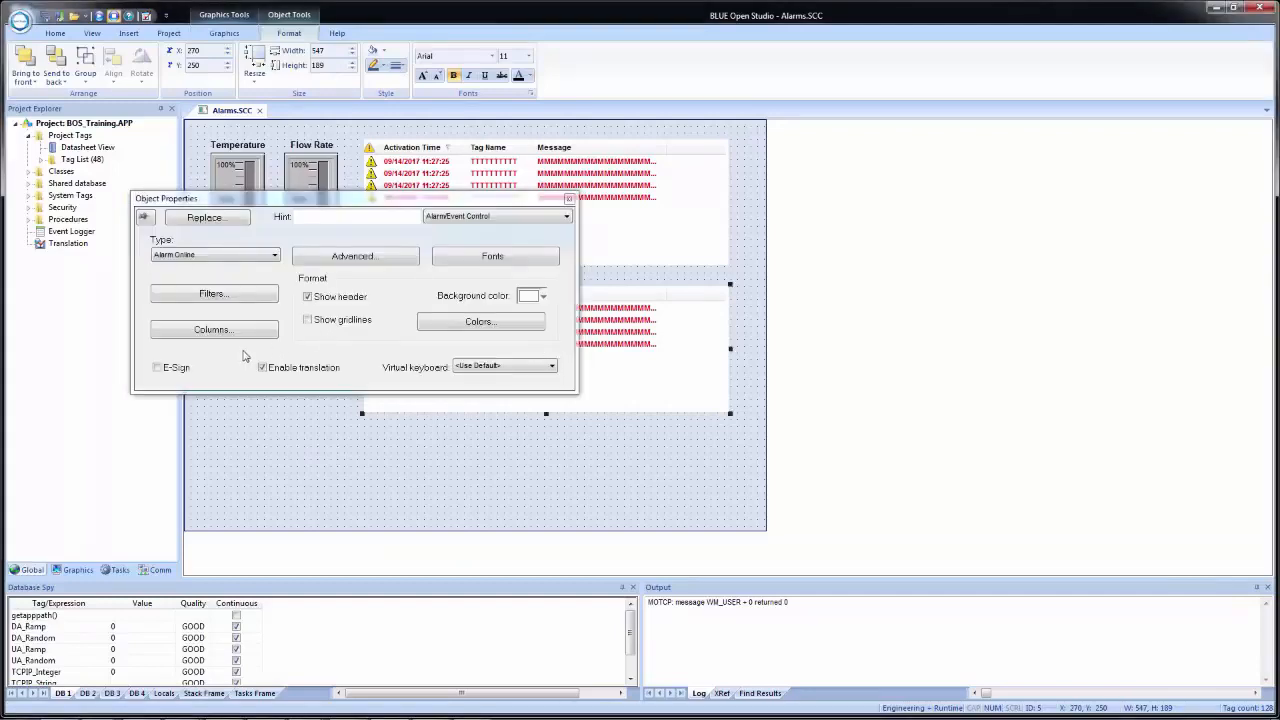
click(240, 293)
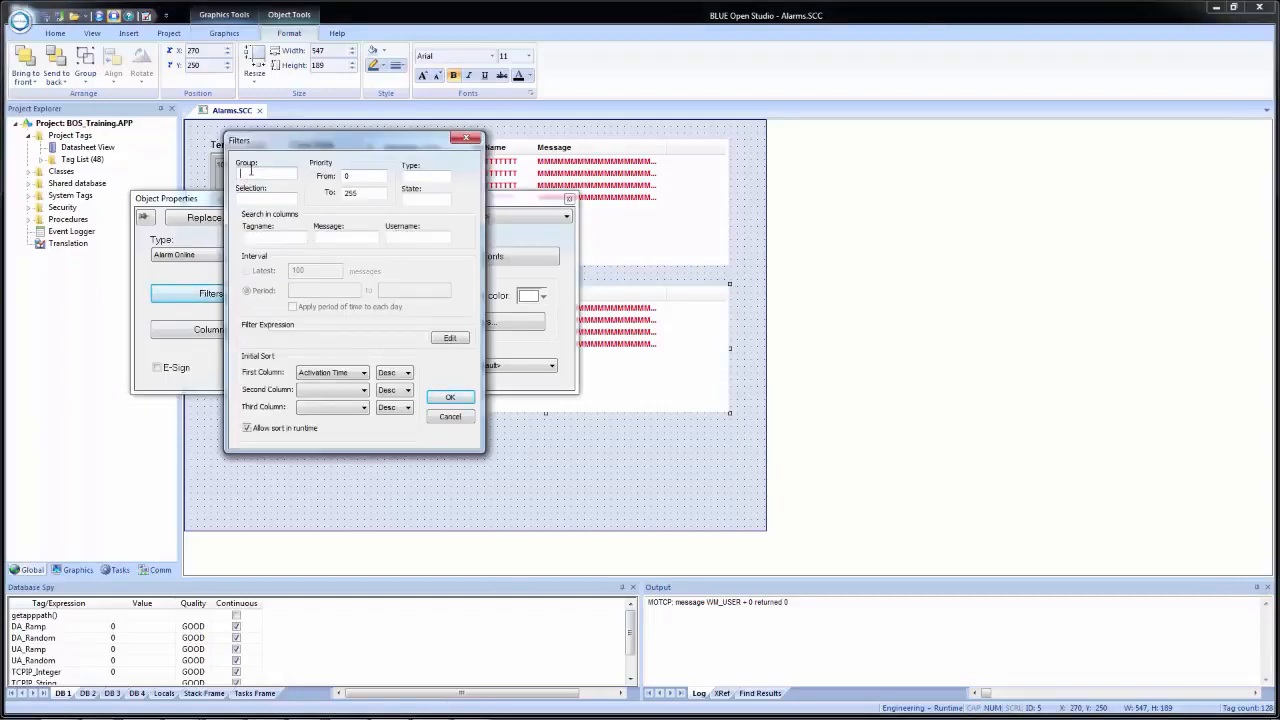
right_click(251, 172)
click(282, 179)
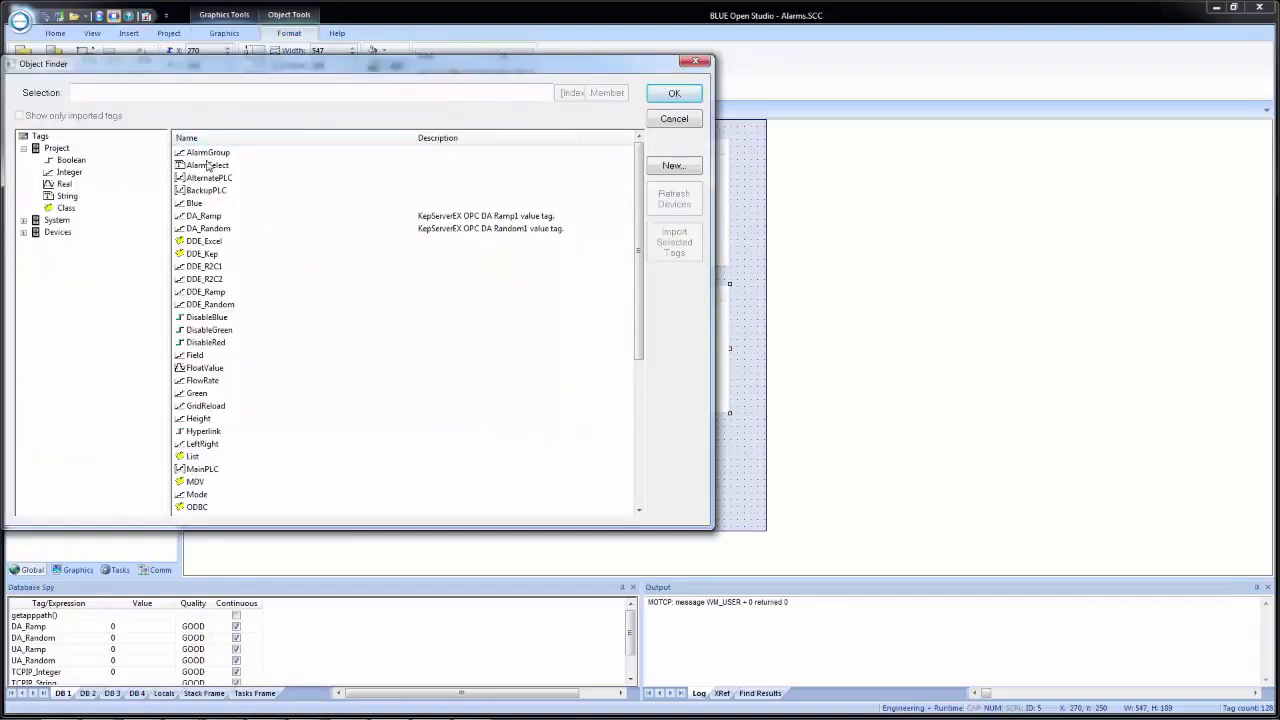
double_click(207, 154)
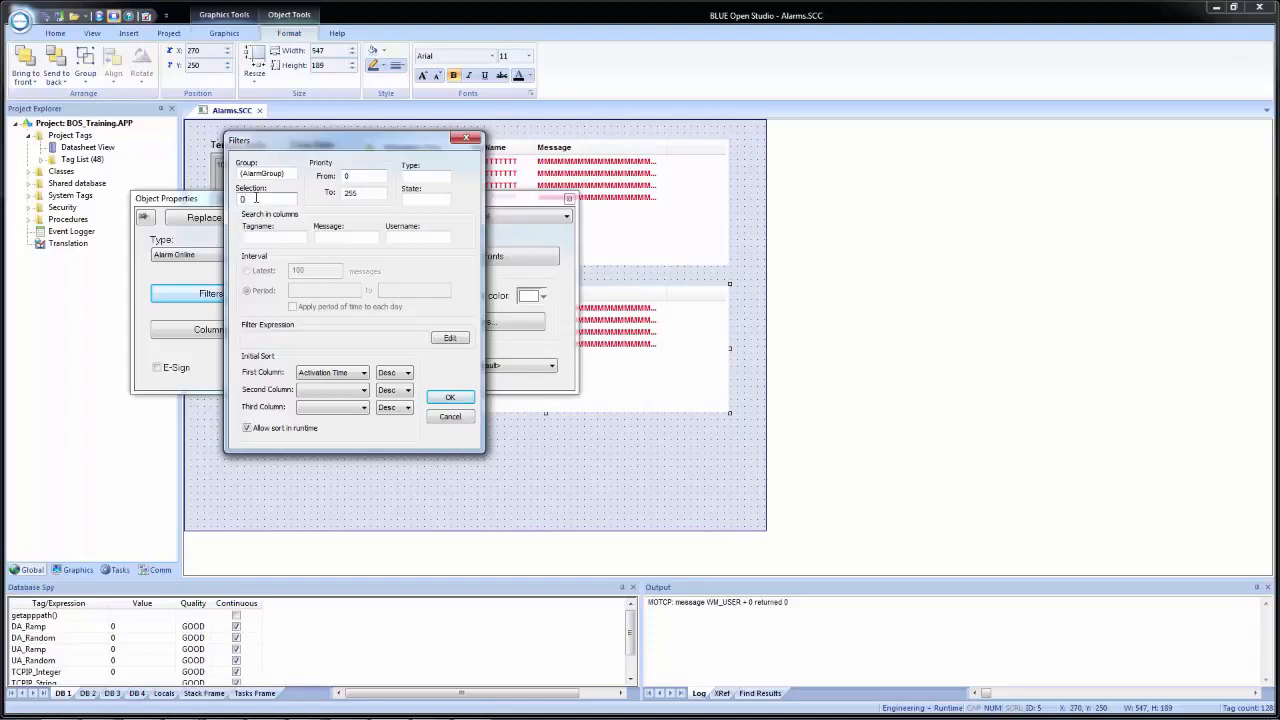
text((AlarmSelect)
- Set the filter's starting priority to AlarmMin, creating it as an Integer tag with Local scope
key(BackSpace)
text(AlarmMin)
key(Tab)
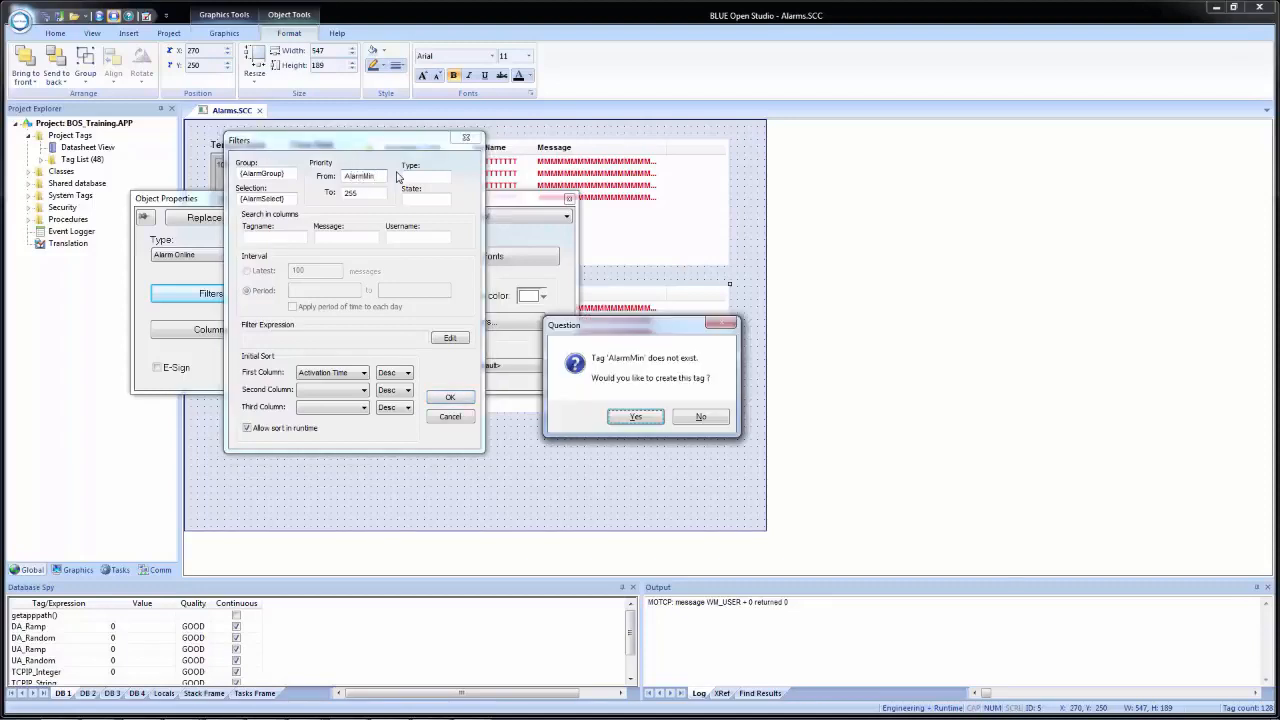
click(638, 418)
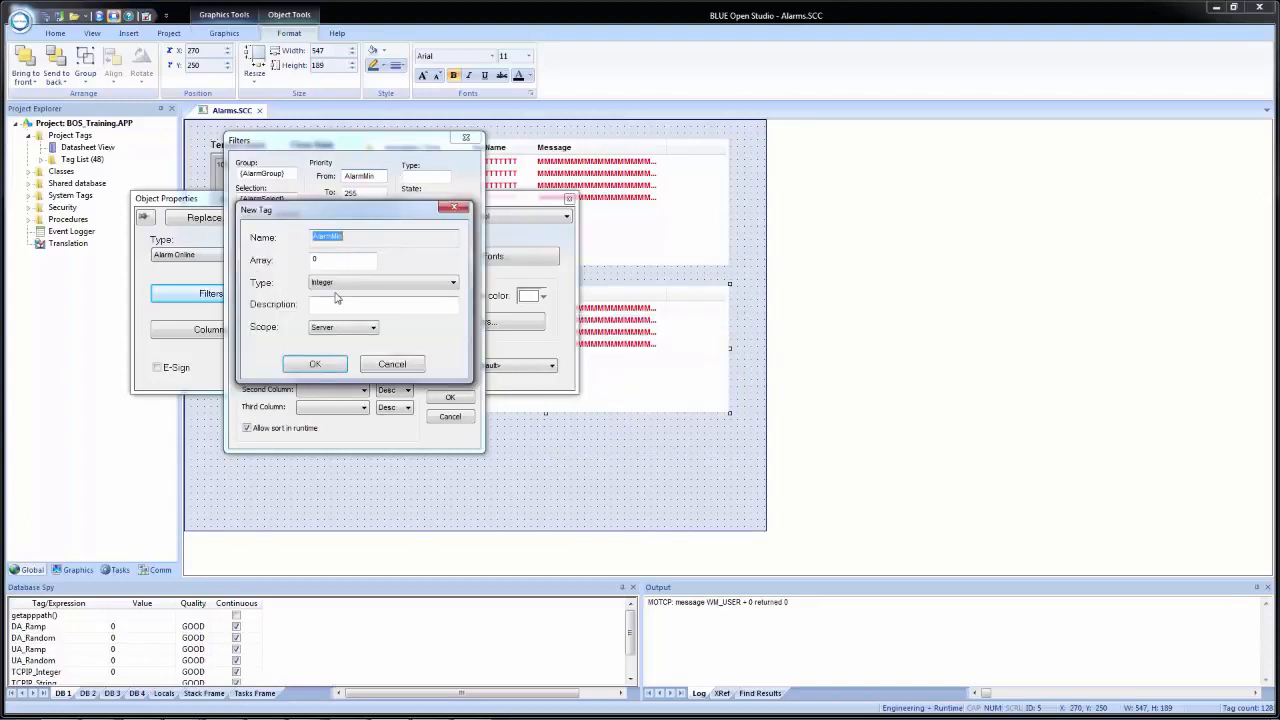
click(345, 328)
click(355, 348)
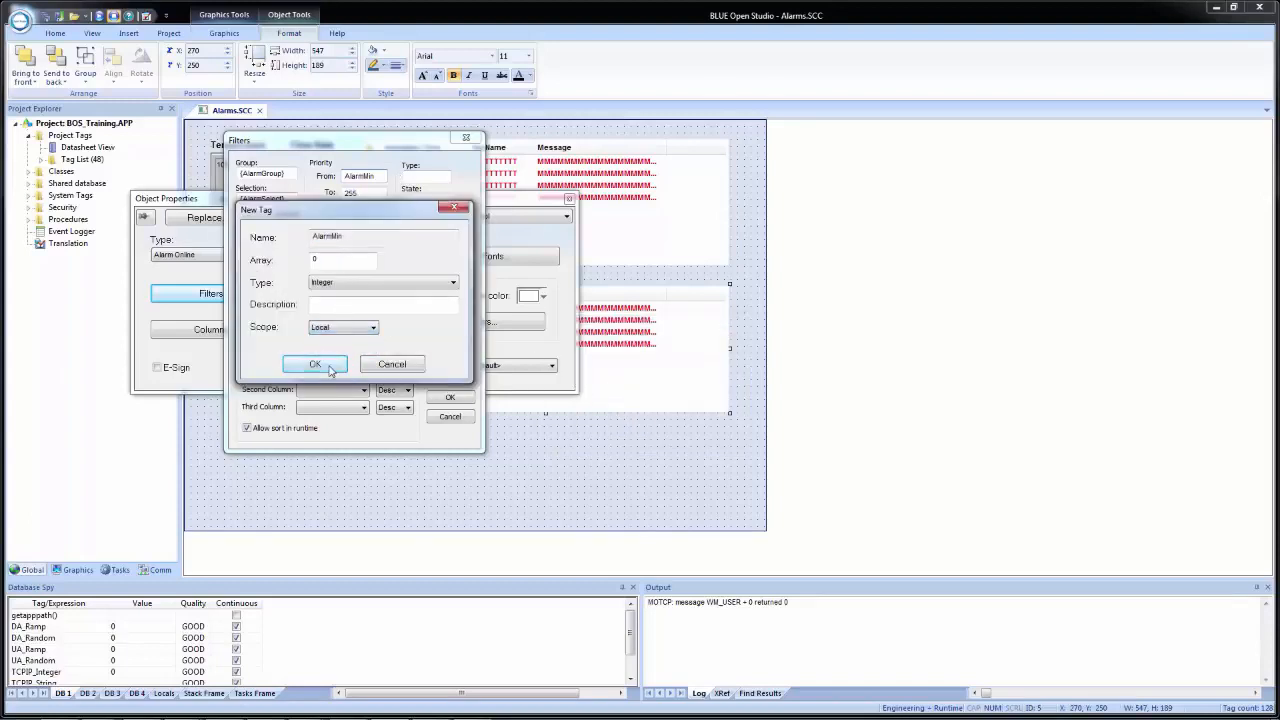
click(330, 366)
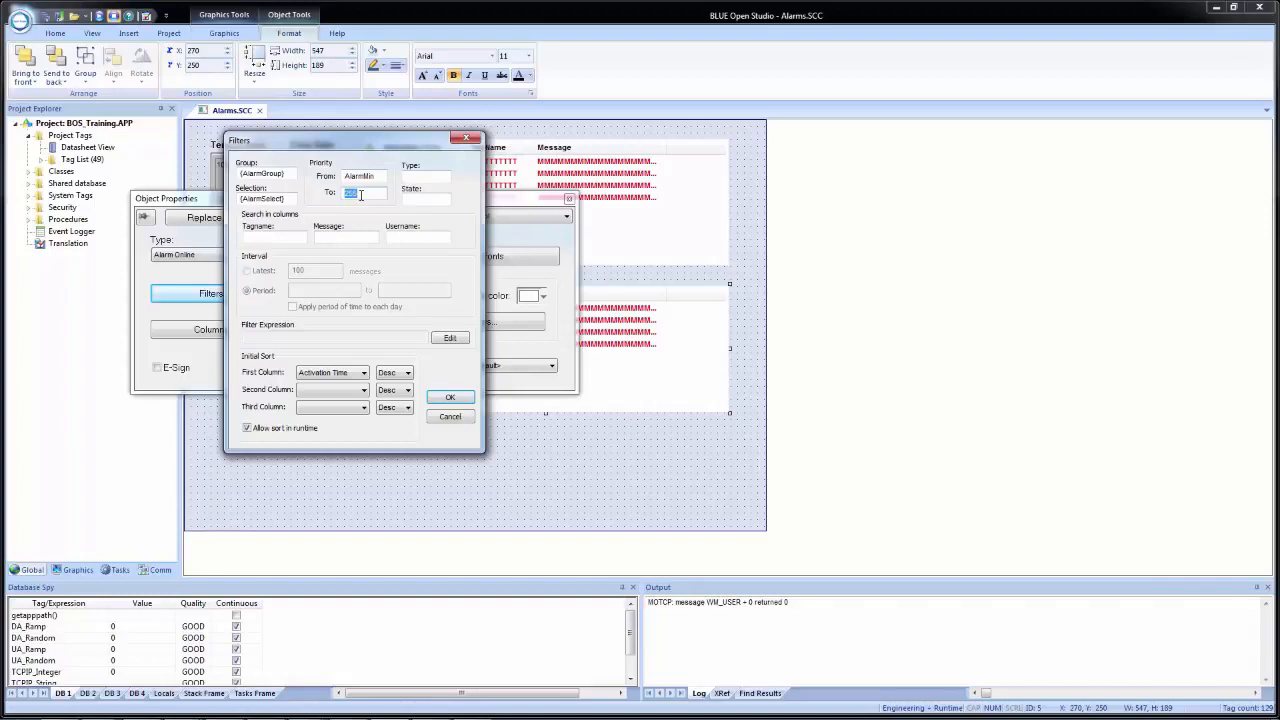
- Set the filter's ending priority to AlarmMax, creating it as an Integer tag with Local scope
text(AlarmMax)
click(424, 181)
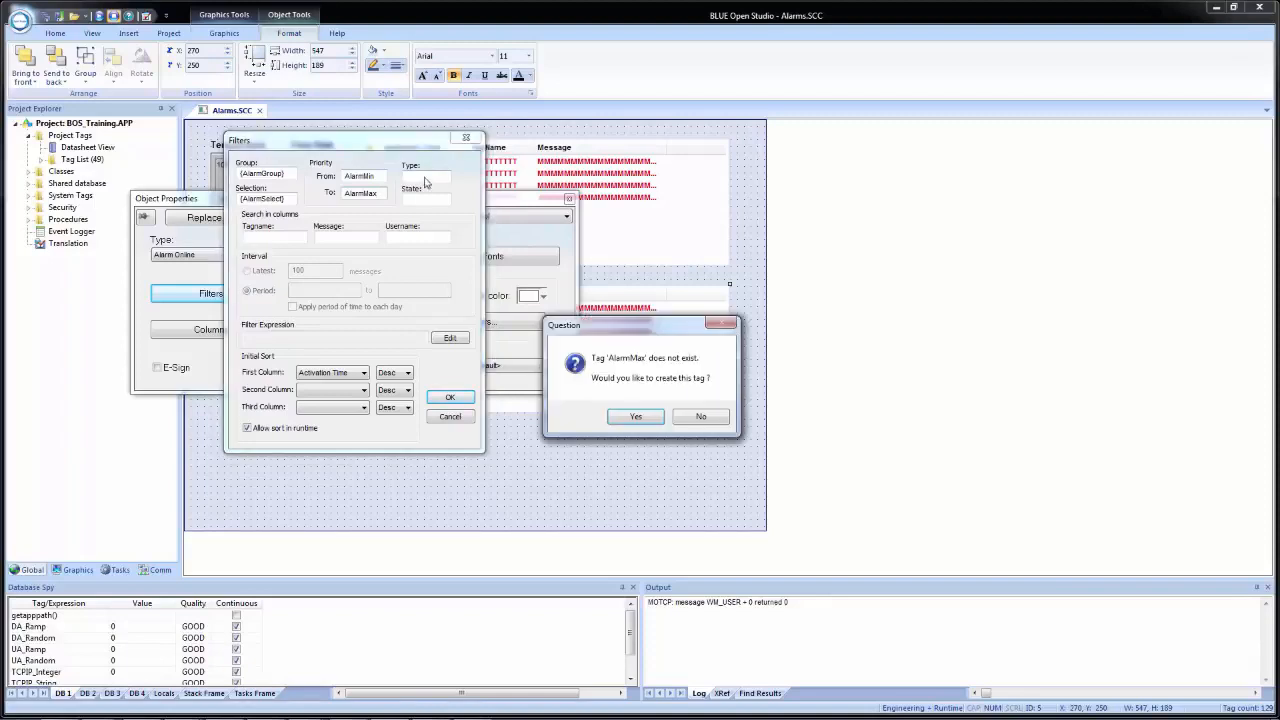
click(655, 416)
click(357, 329)
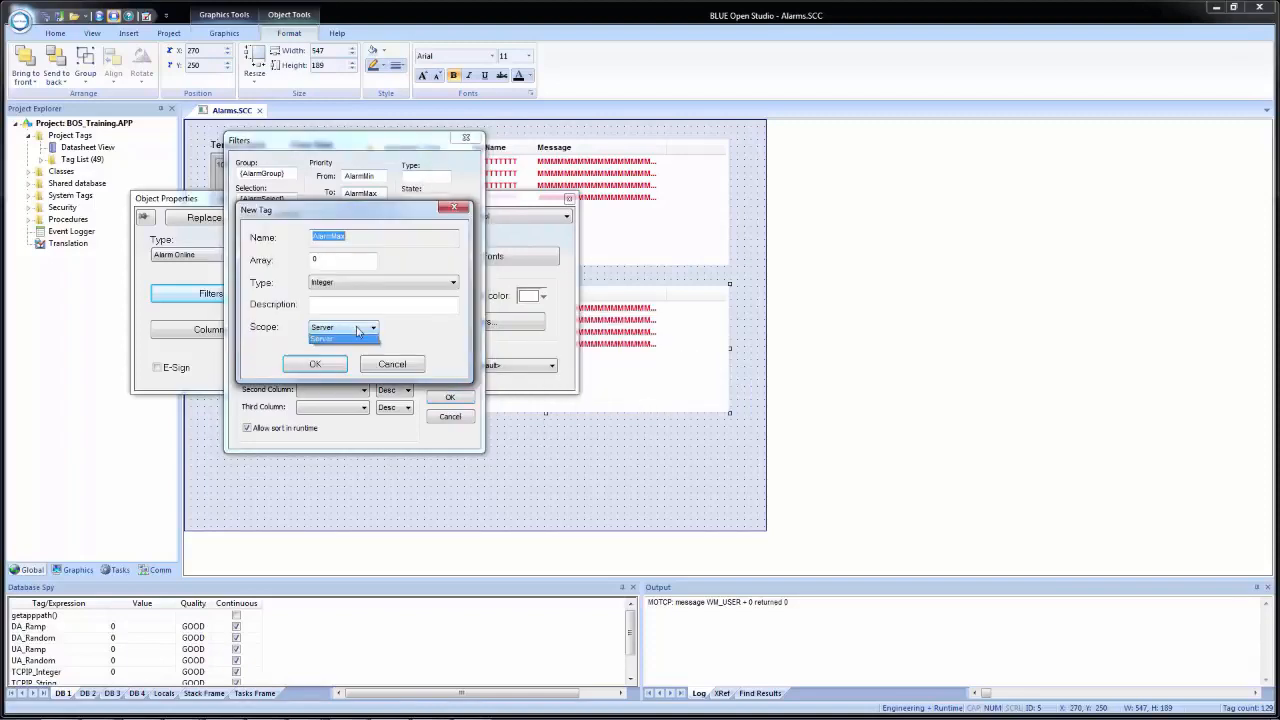
click(350, 338)
click(320, 365)
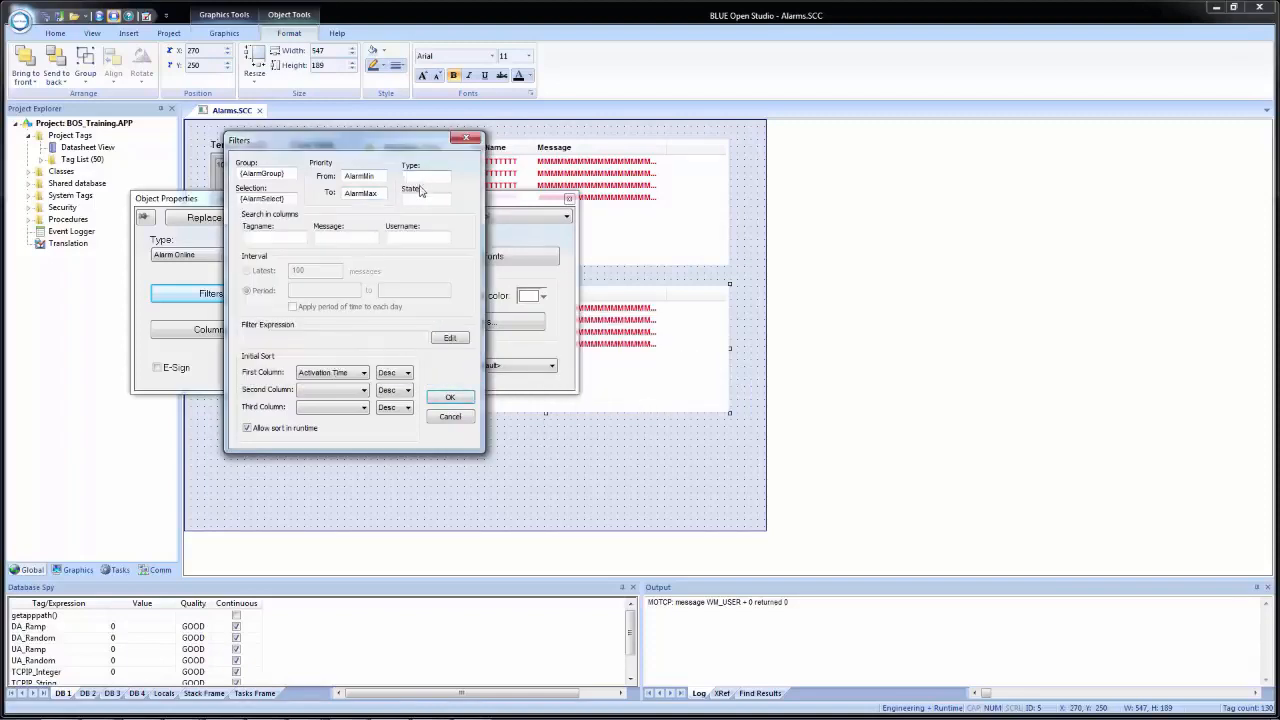
- Set the filter's type to AlarmType and its state to AlarmState
click(421, 182)
text(AlarmType)
text(Alarm)
text(State)
click(290, 239)
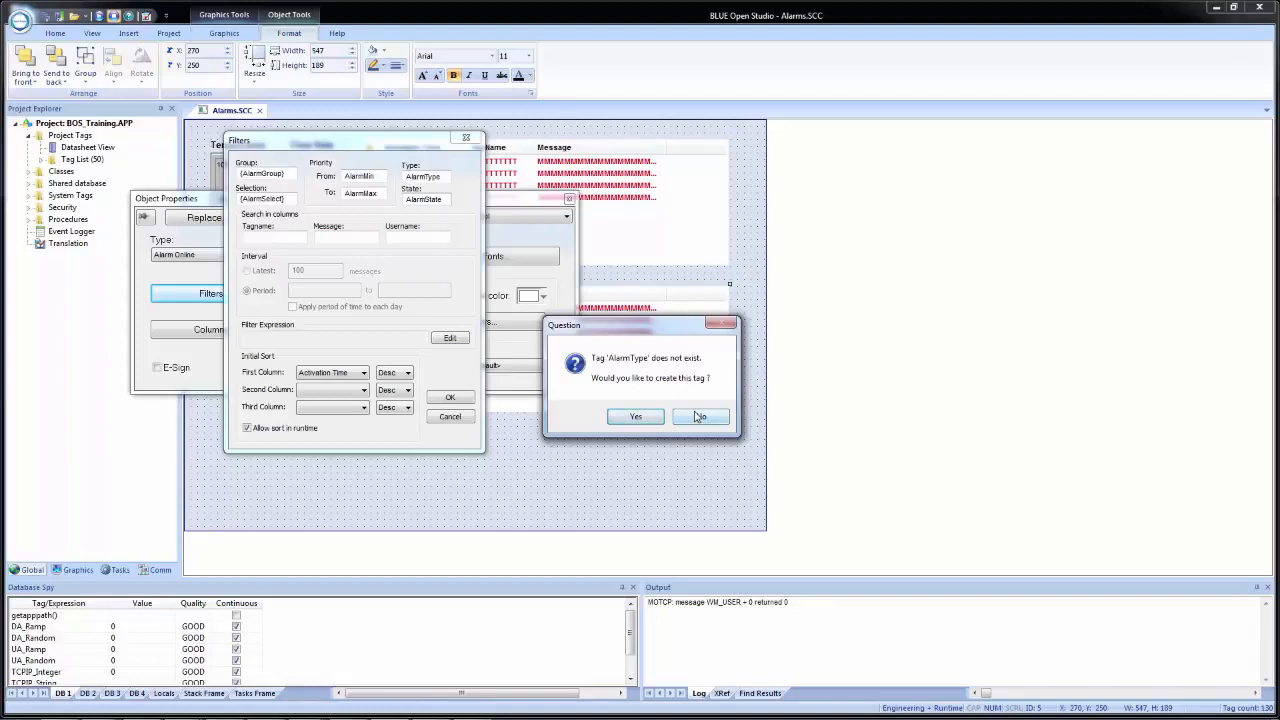
- Create the missing AlarmType tag as a String with Local scope
click(642, 416)
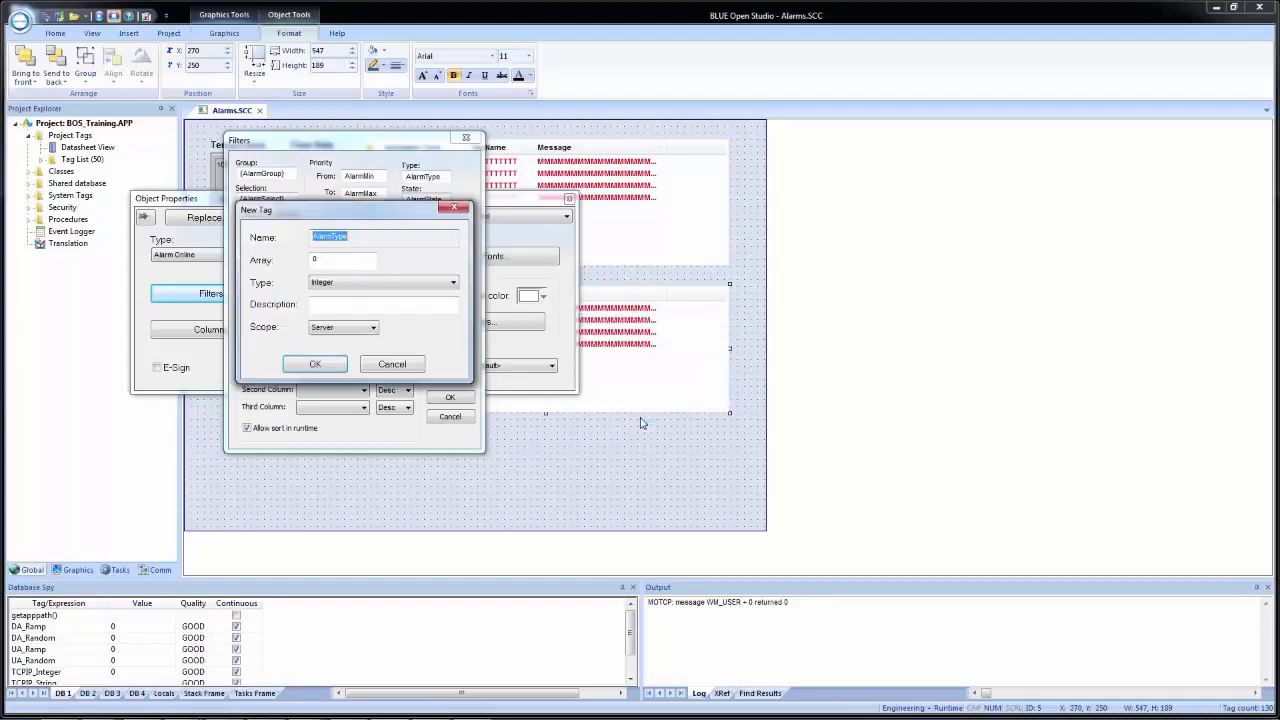
click(362, 284)
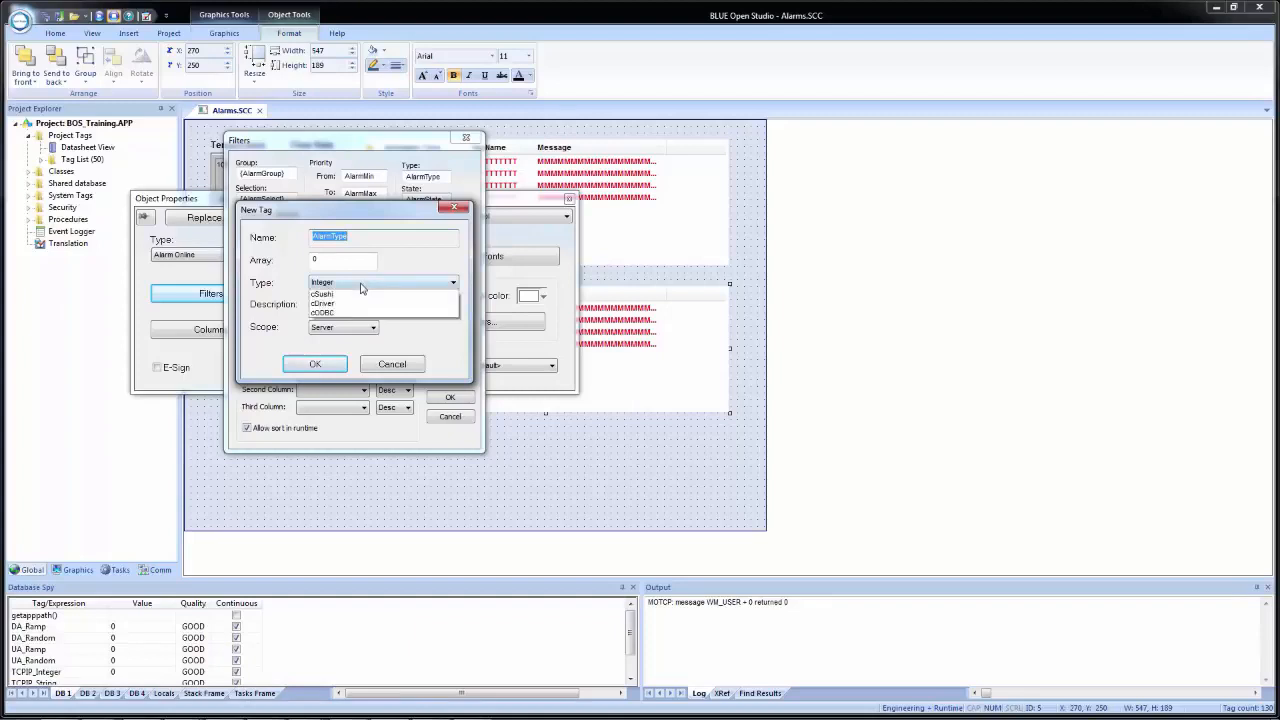
click(320, 322)
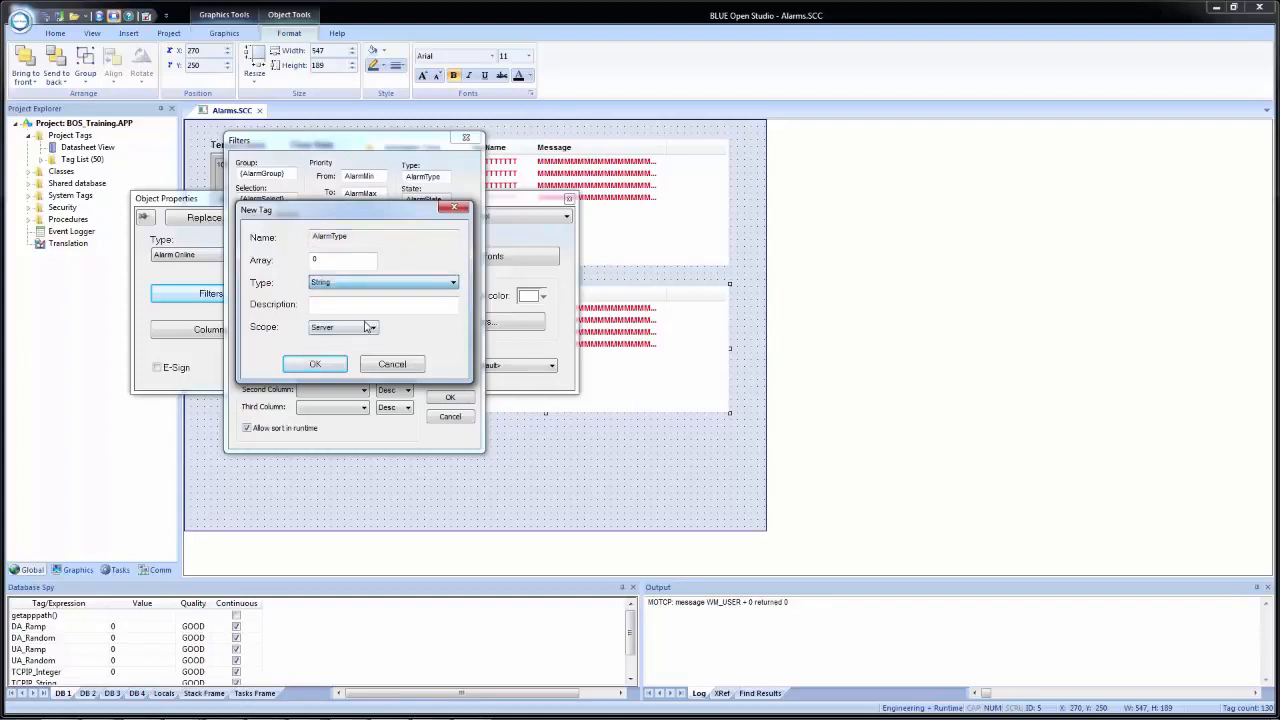
click(355, 327)
click(322, 345)
click(333, 371)
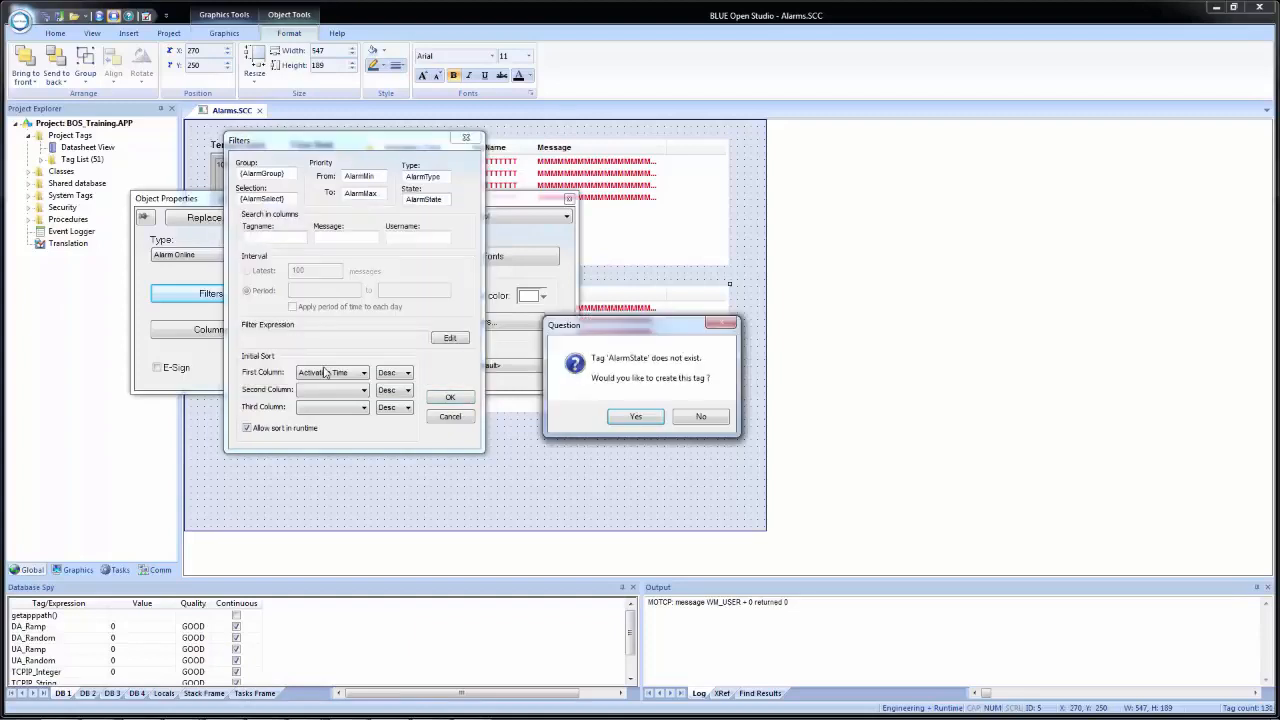
- Create the missing AlarmState tag as an Integer with Local scope, and accept the filter settings
click(641, 418)
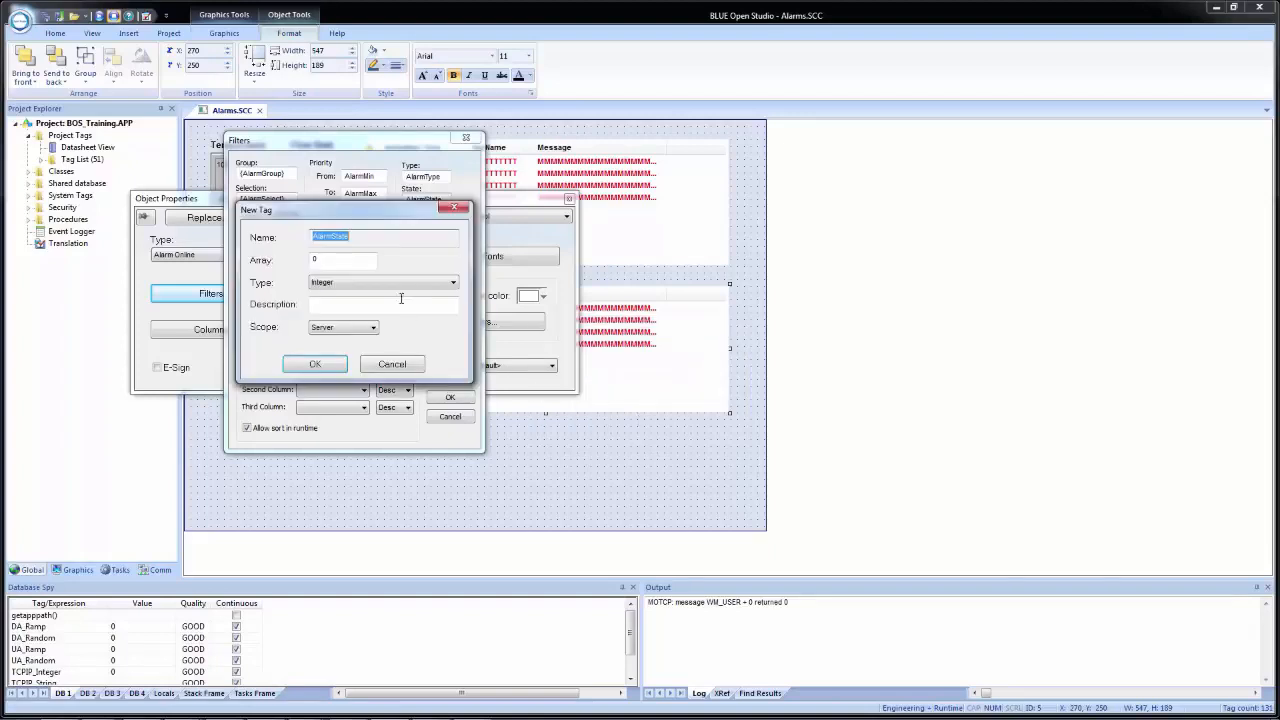
click(354, 331)
click(330, 340)
click(315, 364)
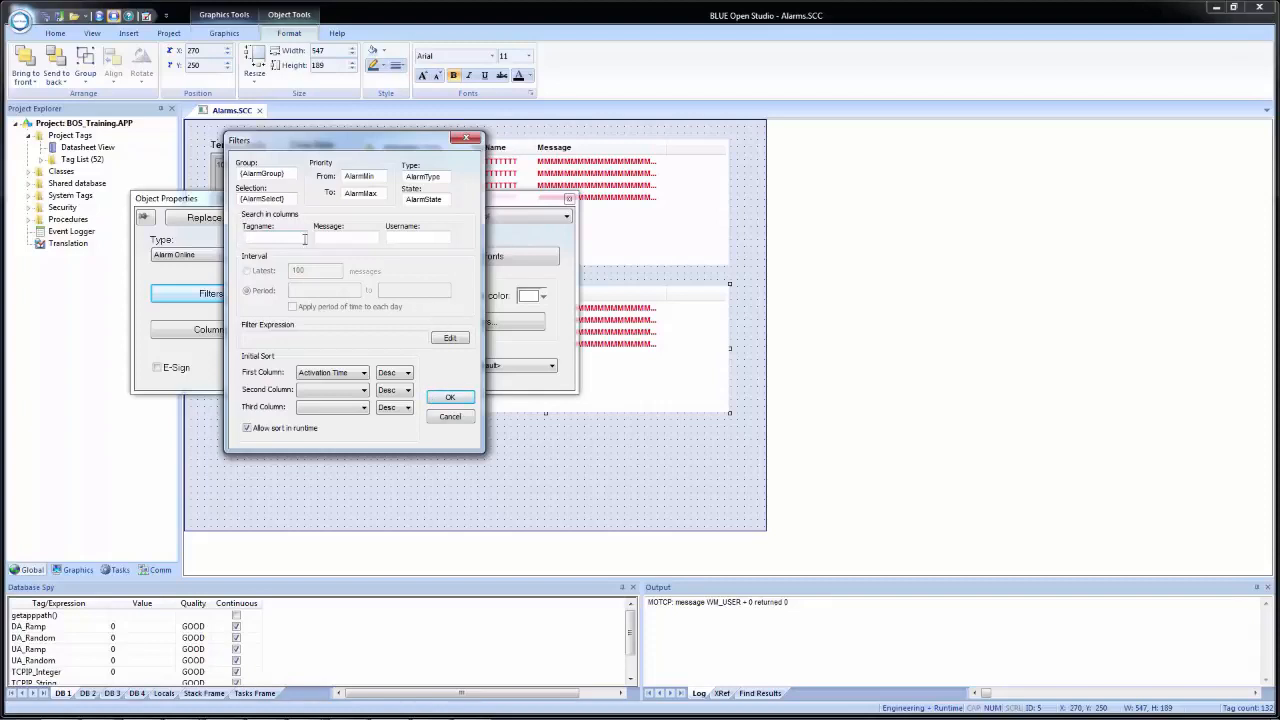
click(450, 398)
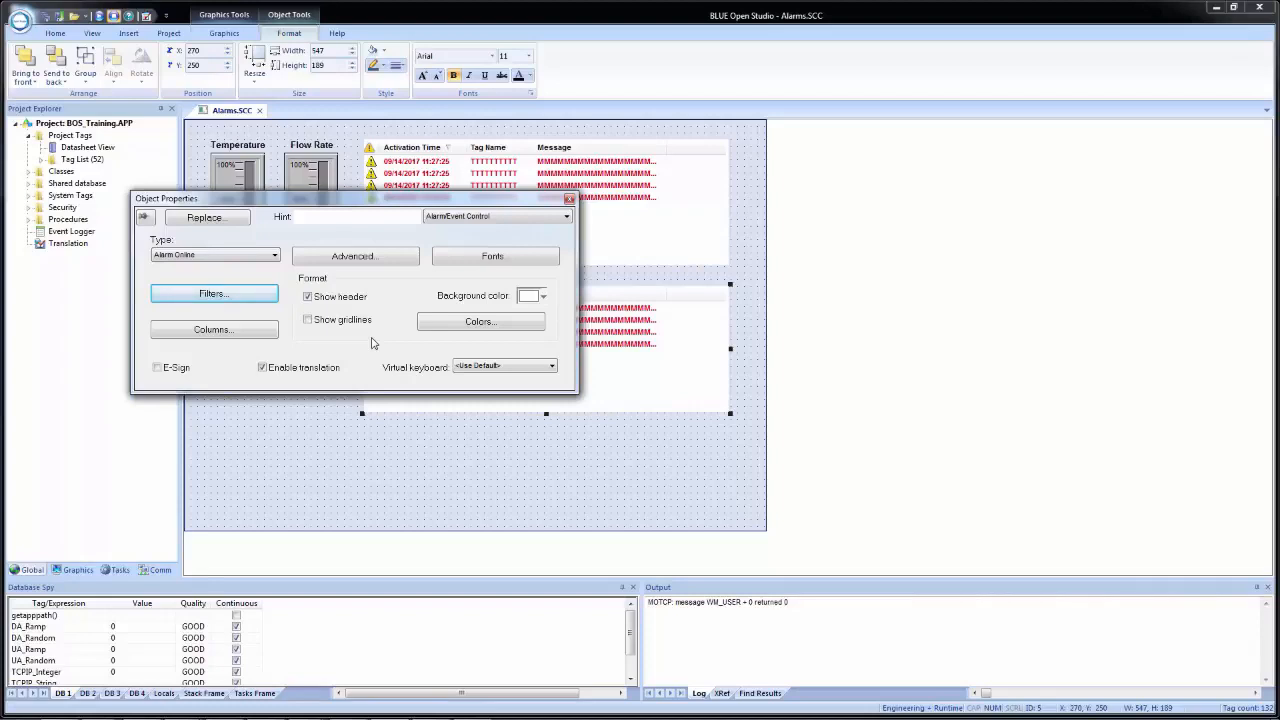
- In the second alarm list's advanced settings, set the run-time dialog trigger for filters to AlarmFilter
click(369, 262)
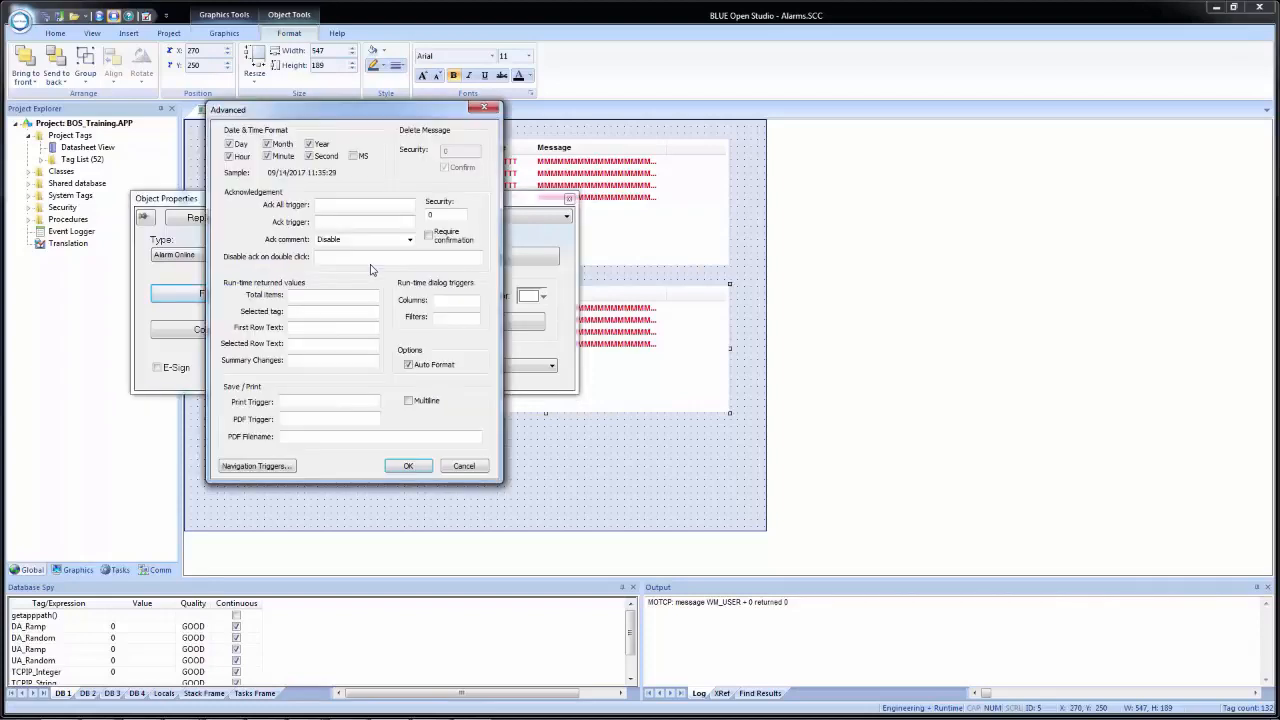
click(449, 318)
text(AlarmFilter)
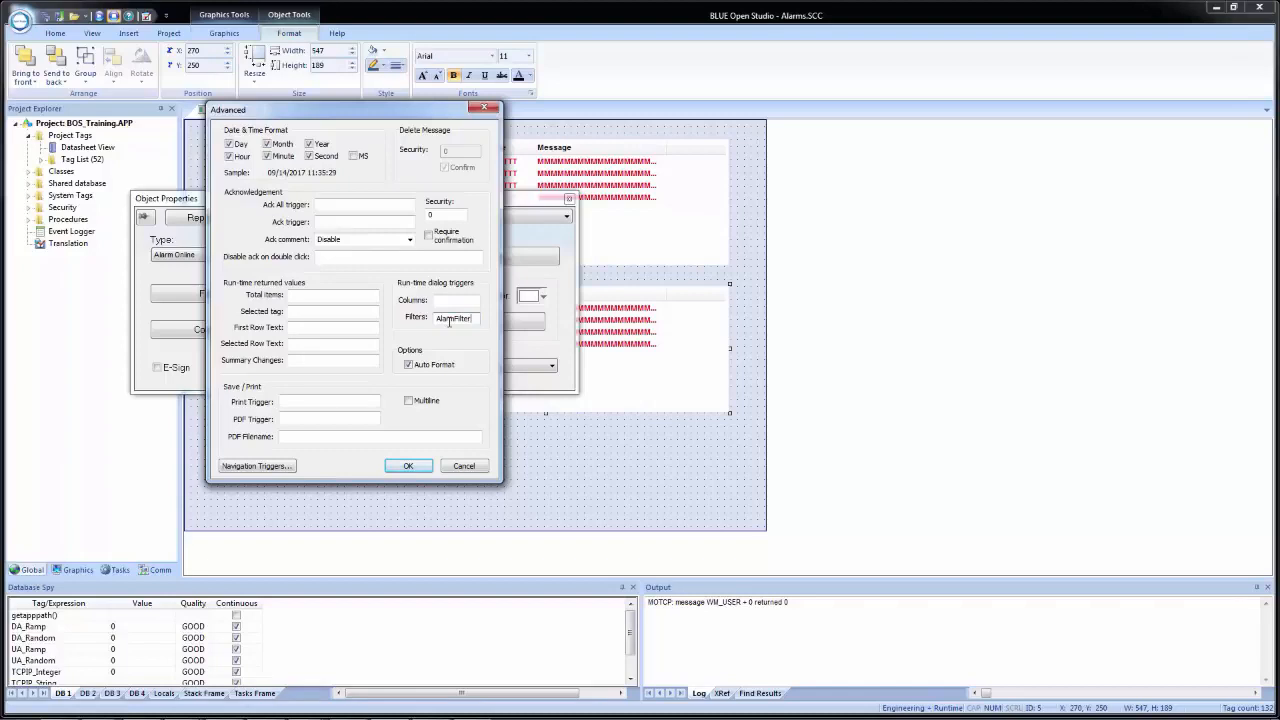
click(448, 302)
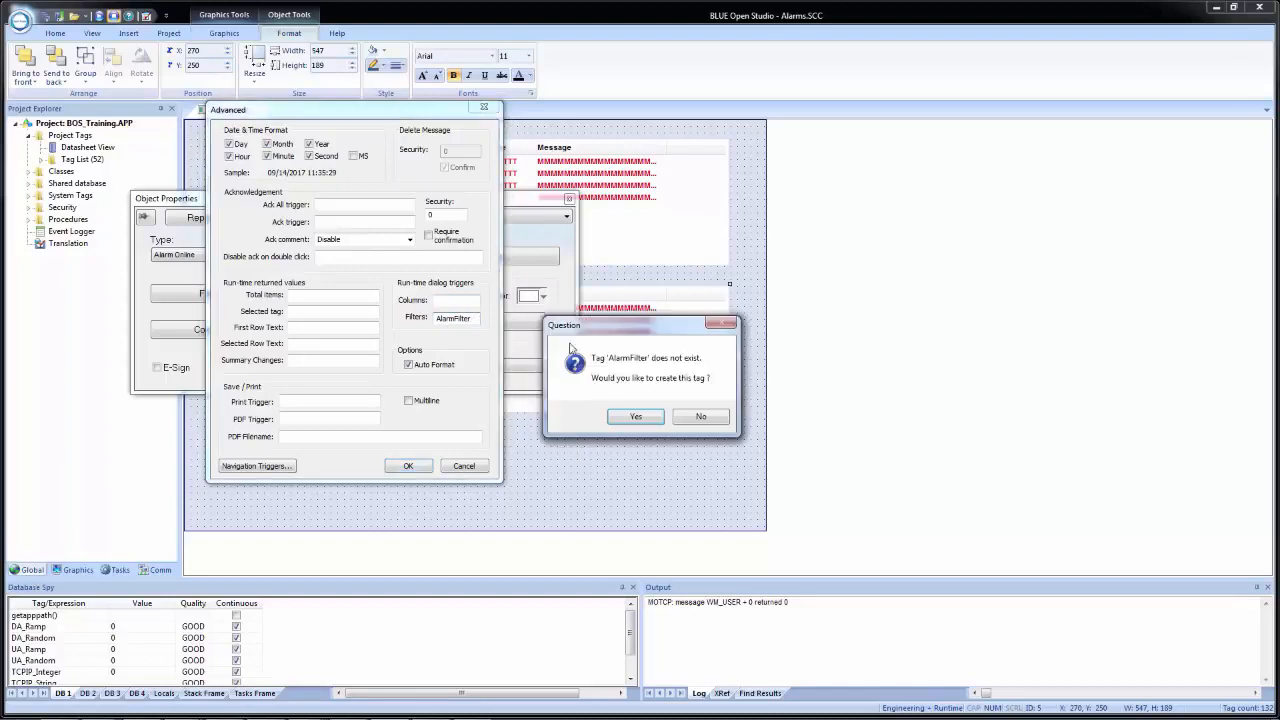
- Create the AlarmFilter tag as a Boolean with Local scope, accept the advanced settings and close the alarm list's properties
click(624, 416)
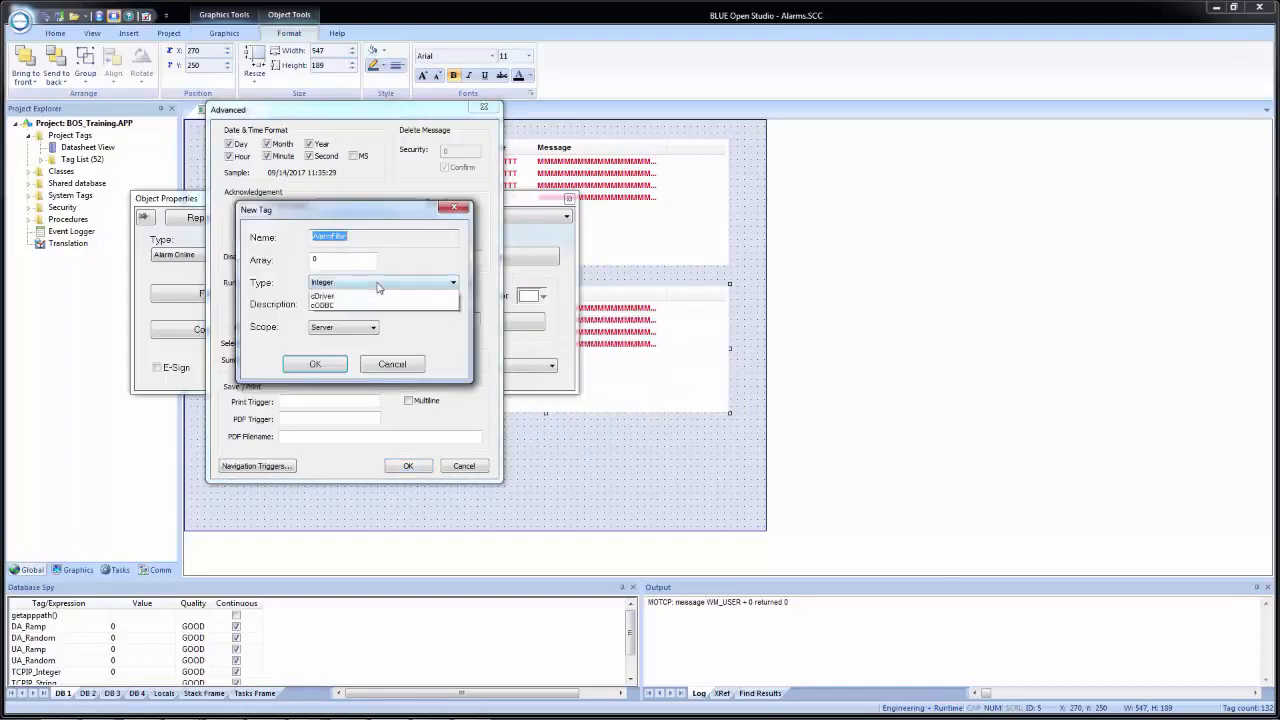
click(400, 283)
click(366, 296)
click(366, 326)
click(364, 345)
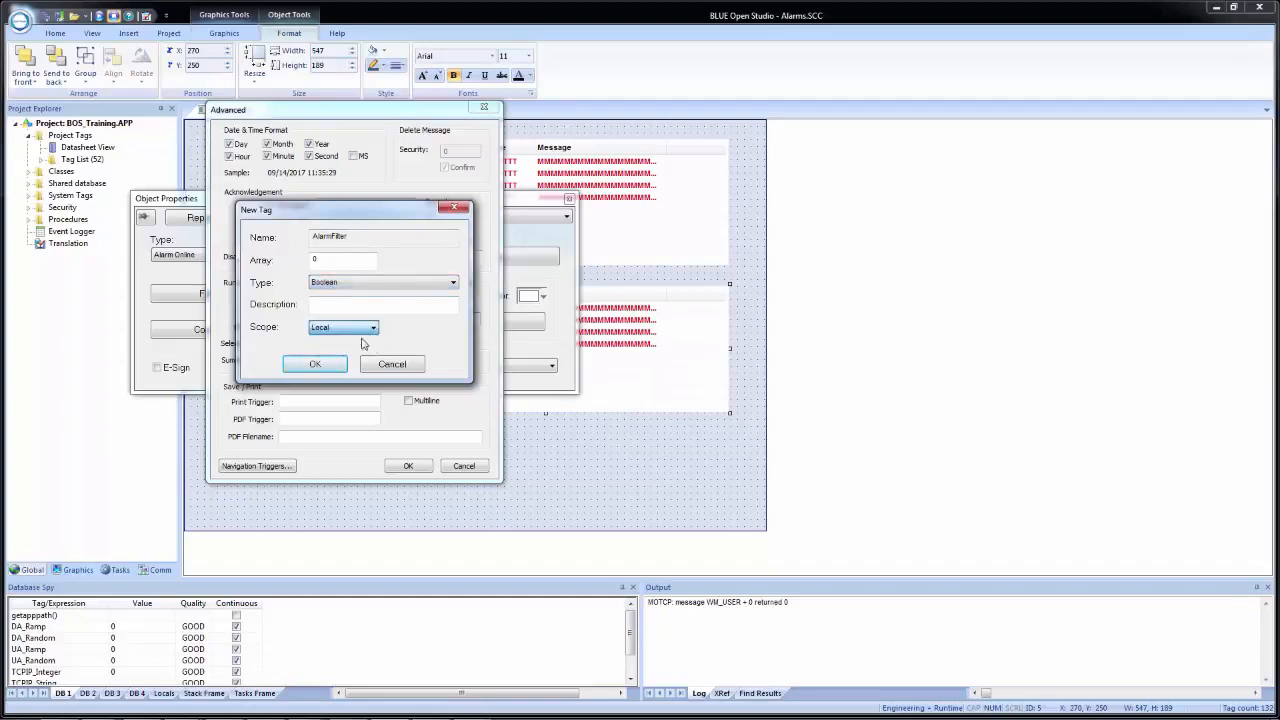
click(316, 366)
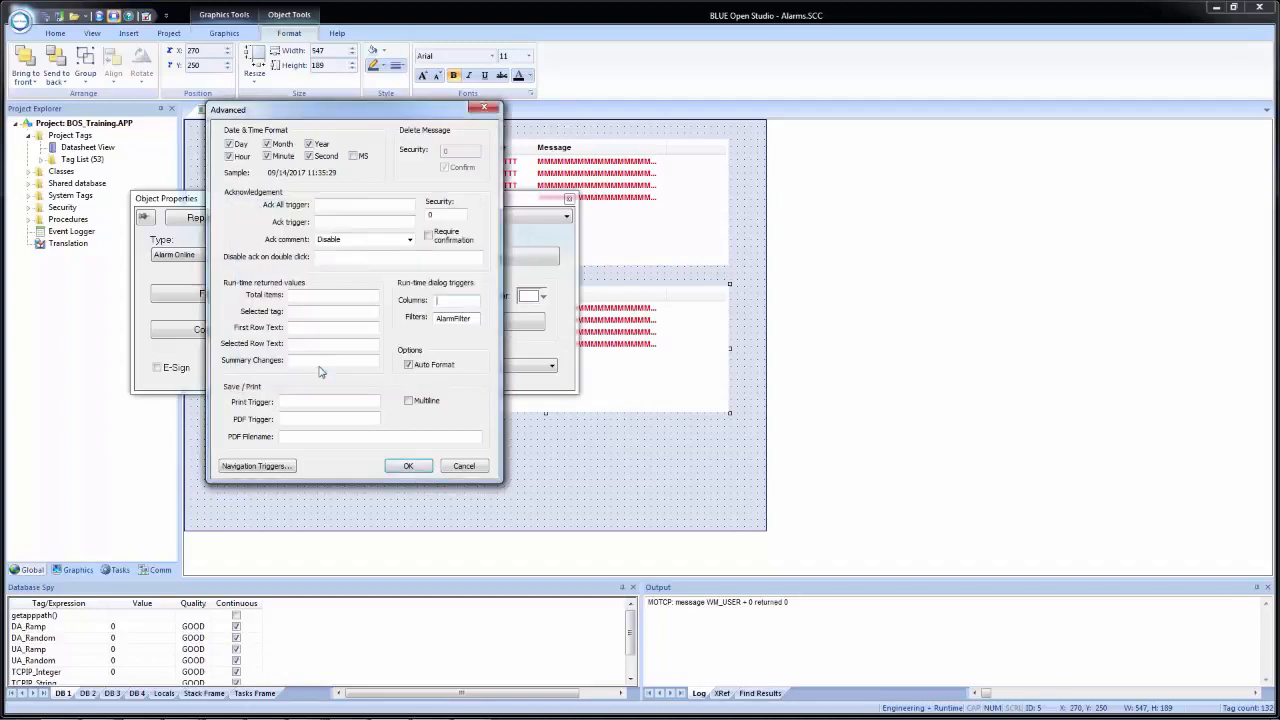
click(408, 466)
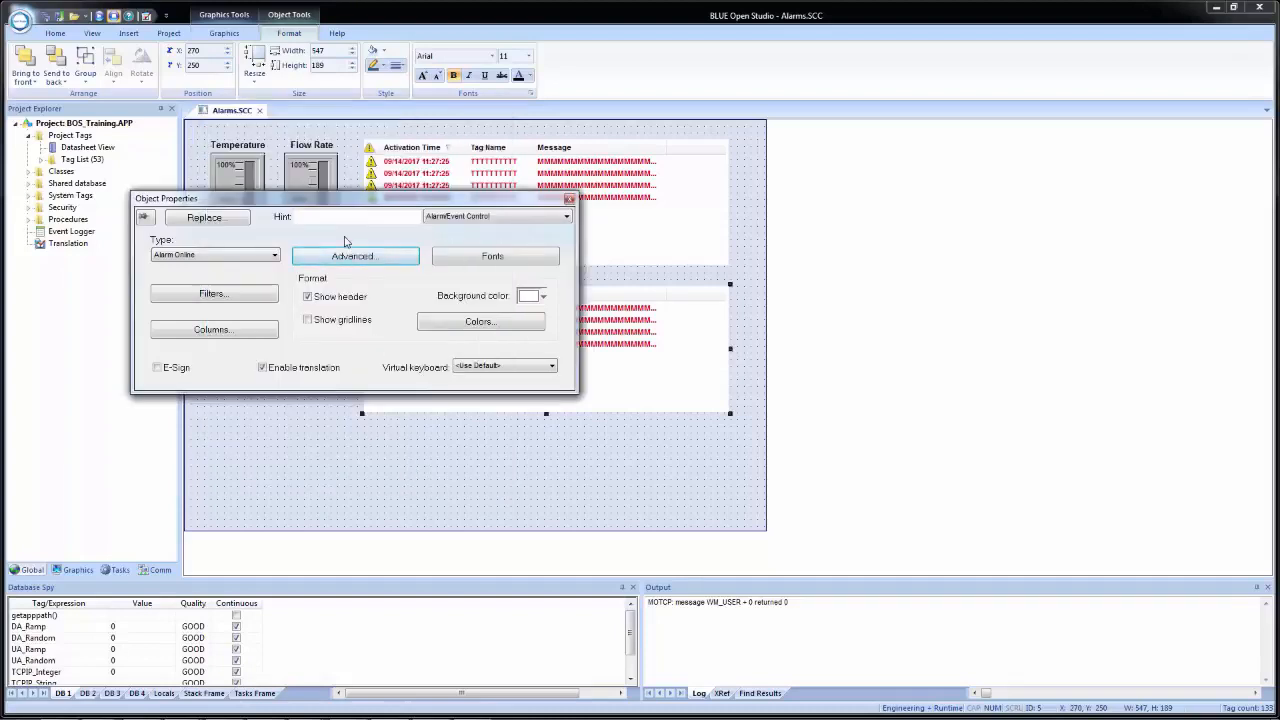
click(569, 199)
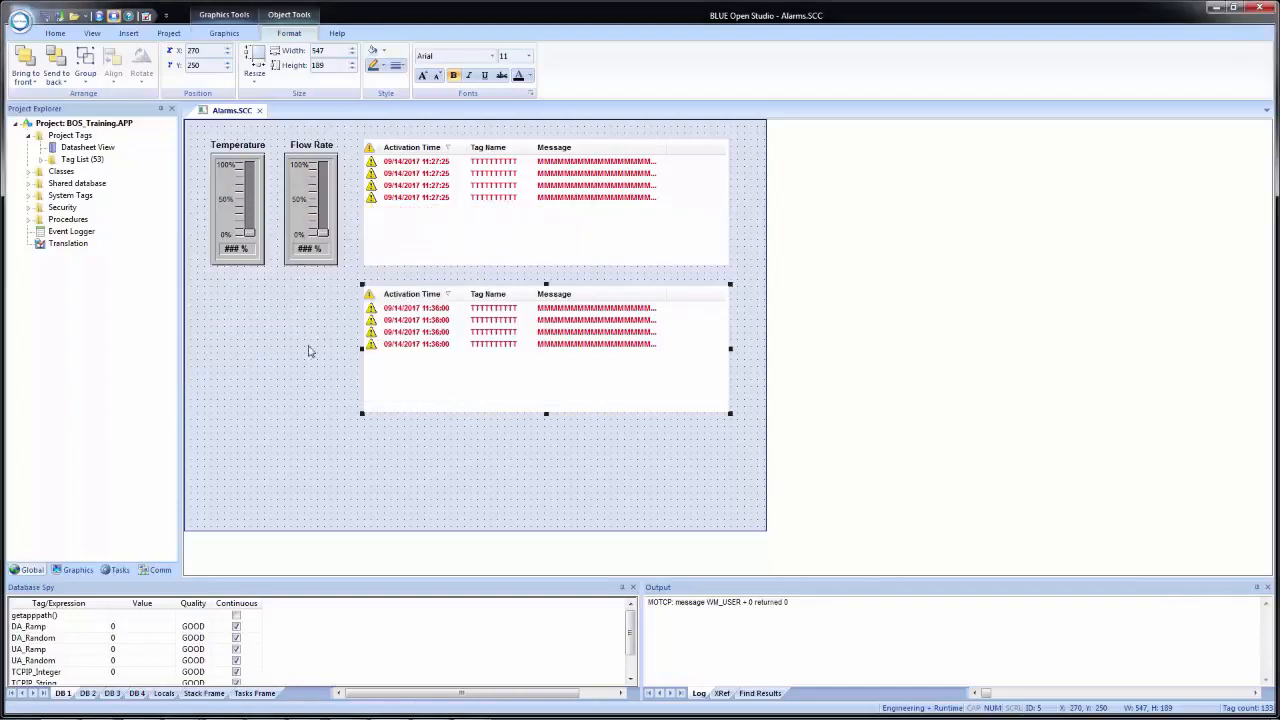
- Draw a button about 101 by 71 beside the second alarm list and caption it Display Filters
click(241, 350)
click(224, 33)
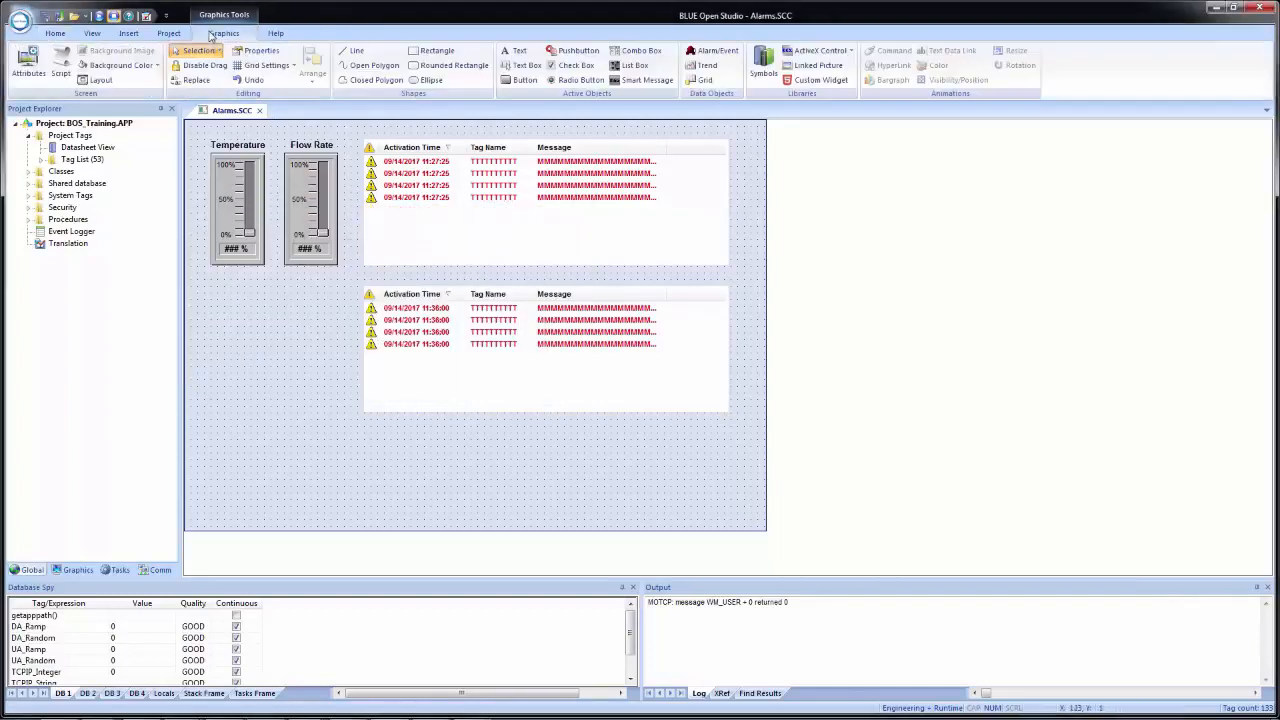
click(508, 82)
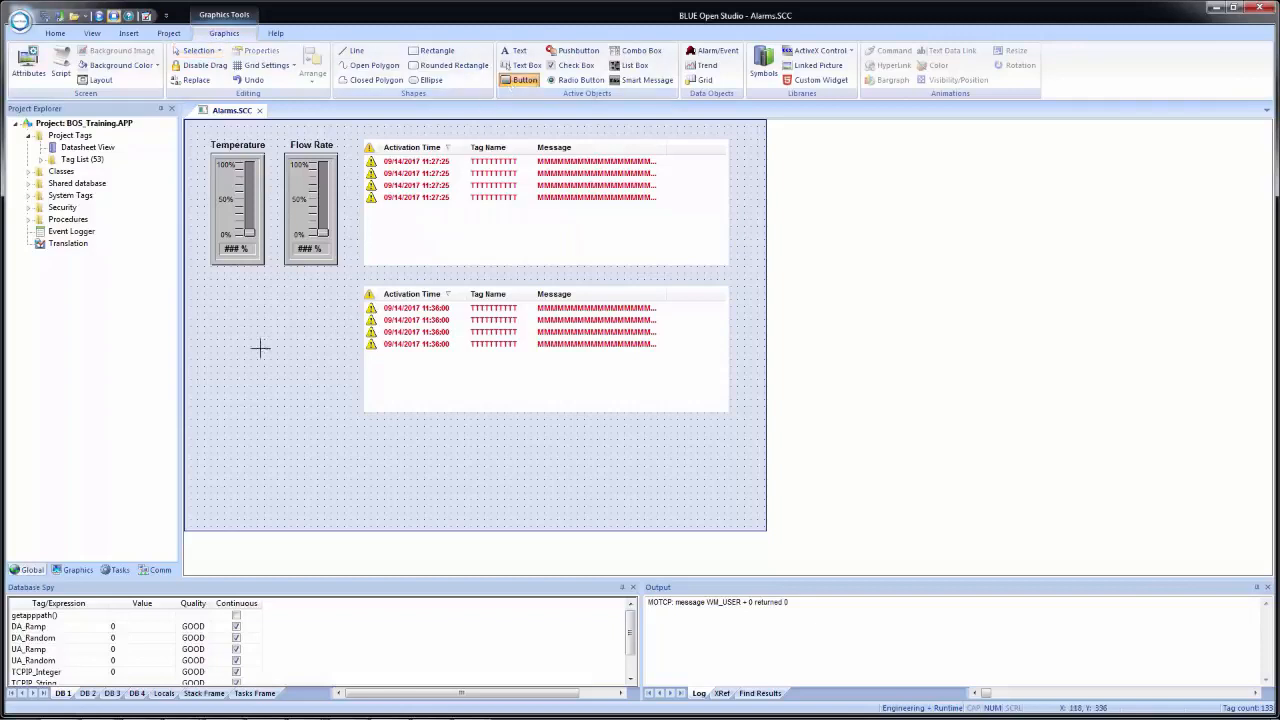
drag(292, 327, 357, 372)
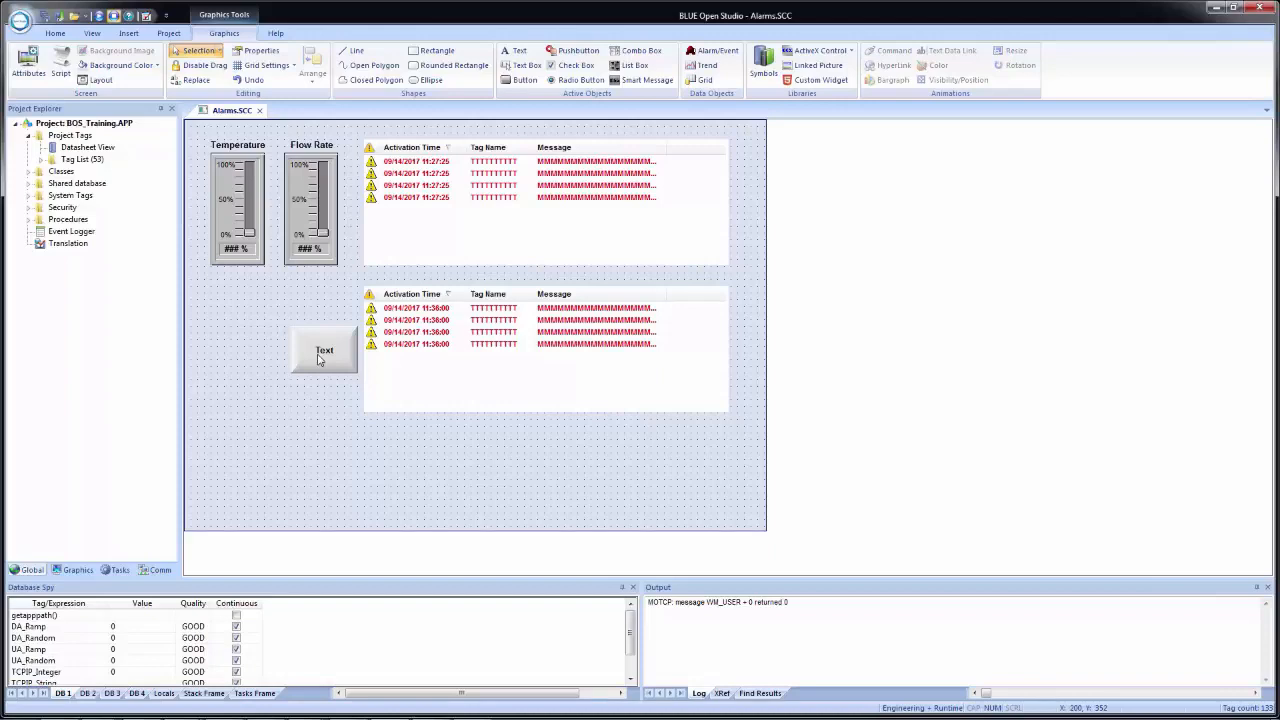
double_click(322, 352)
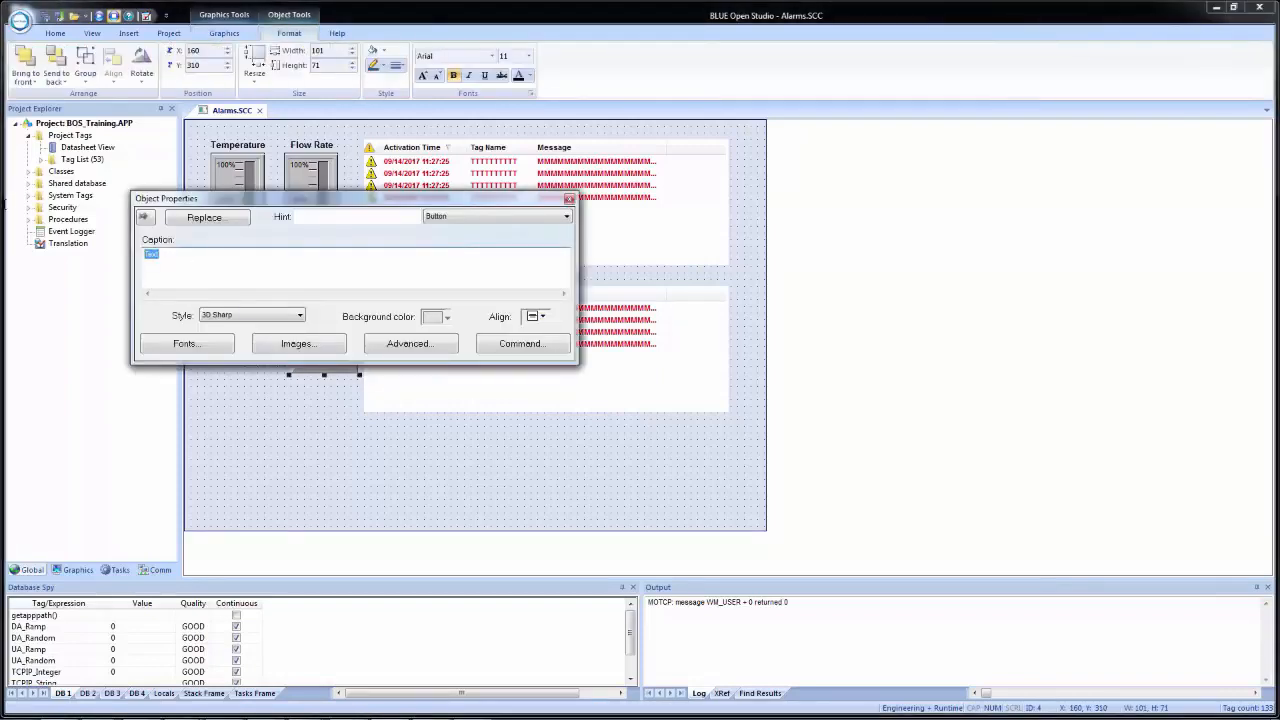
text(Display)
- Give the Display Filters button an On Up command of type Toggle Tag for AlarmFilter, and close its properties
click(535, 347)
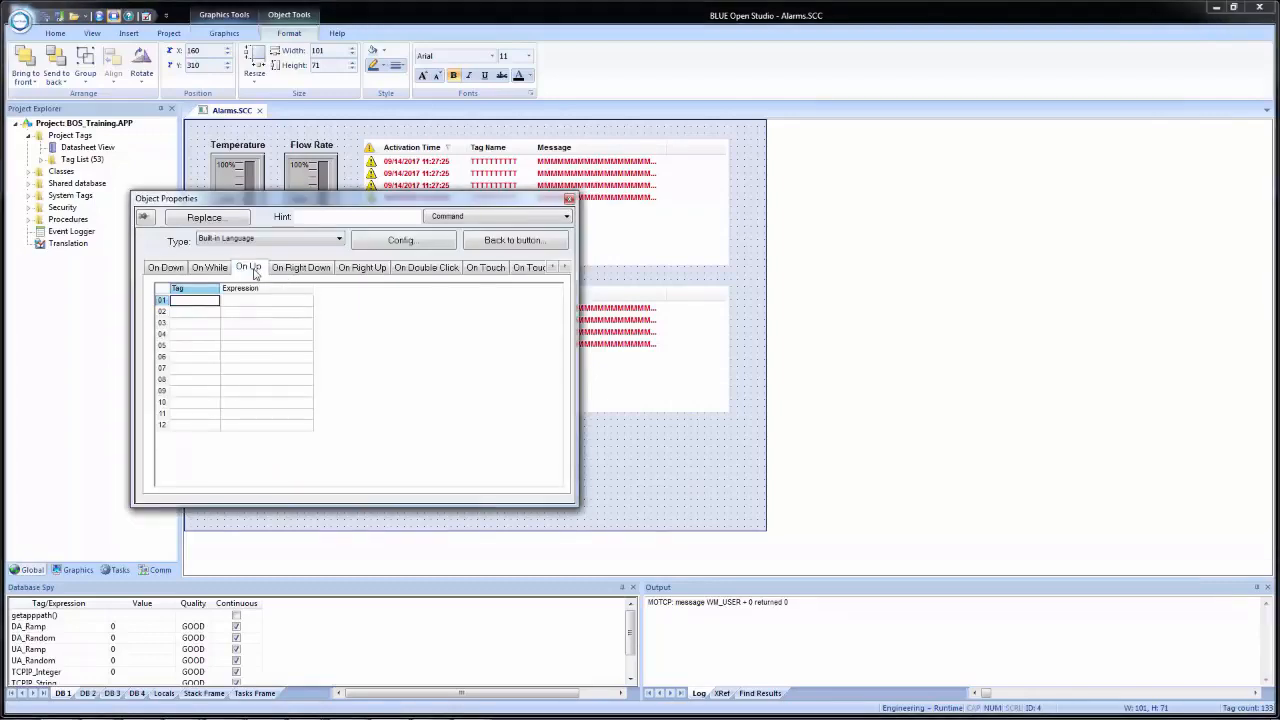
click(227, 240)
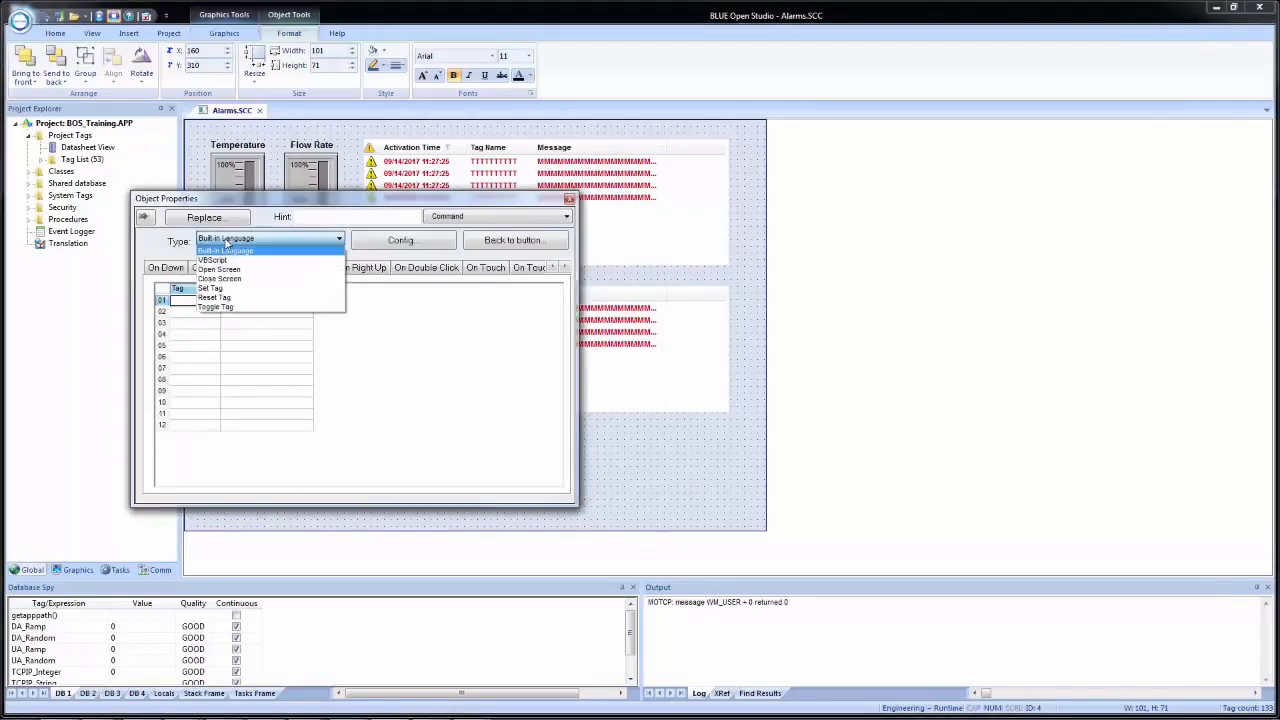
click(245, 306)
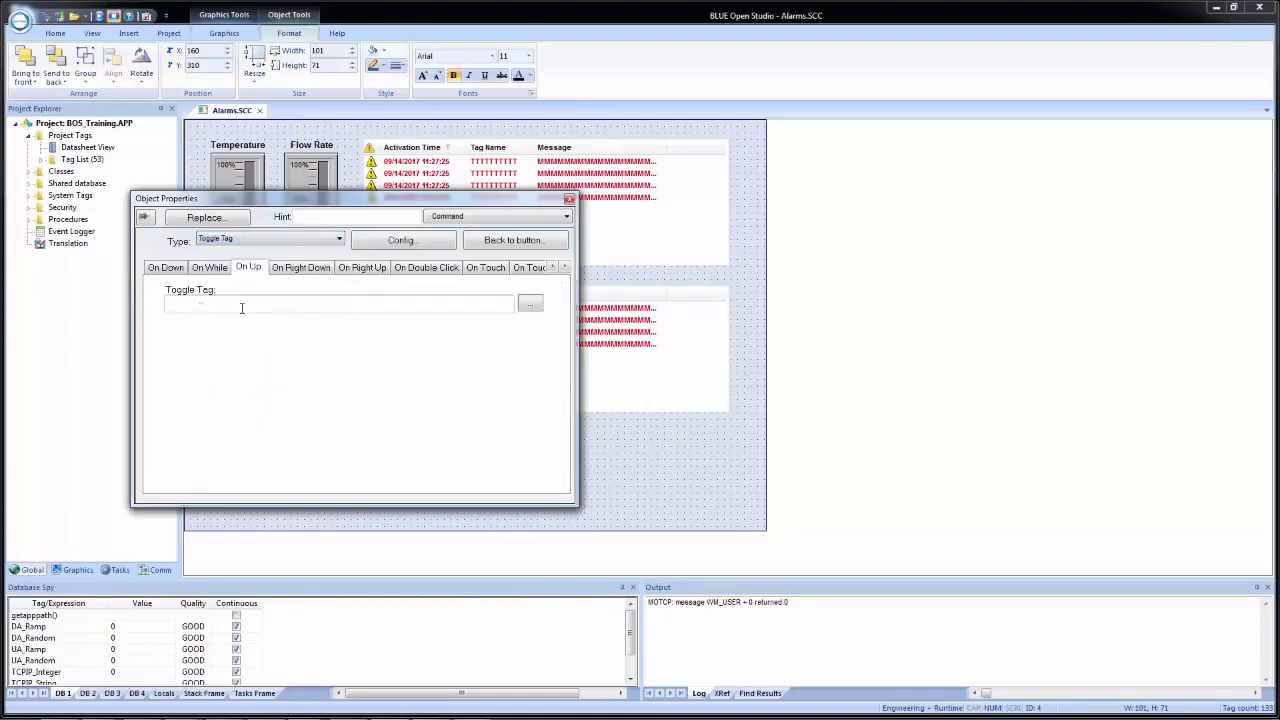
click(531, 304)
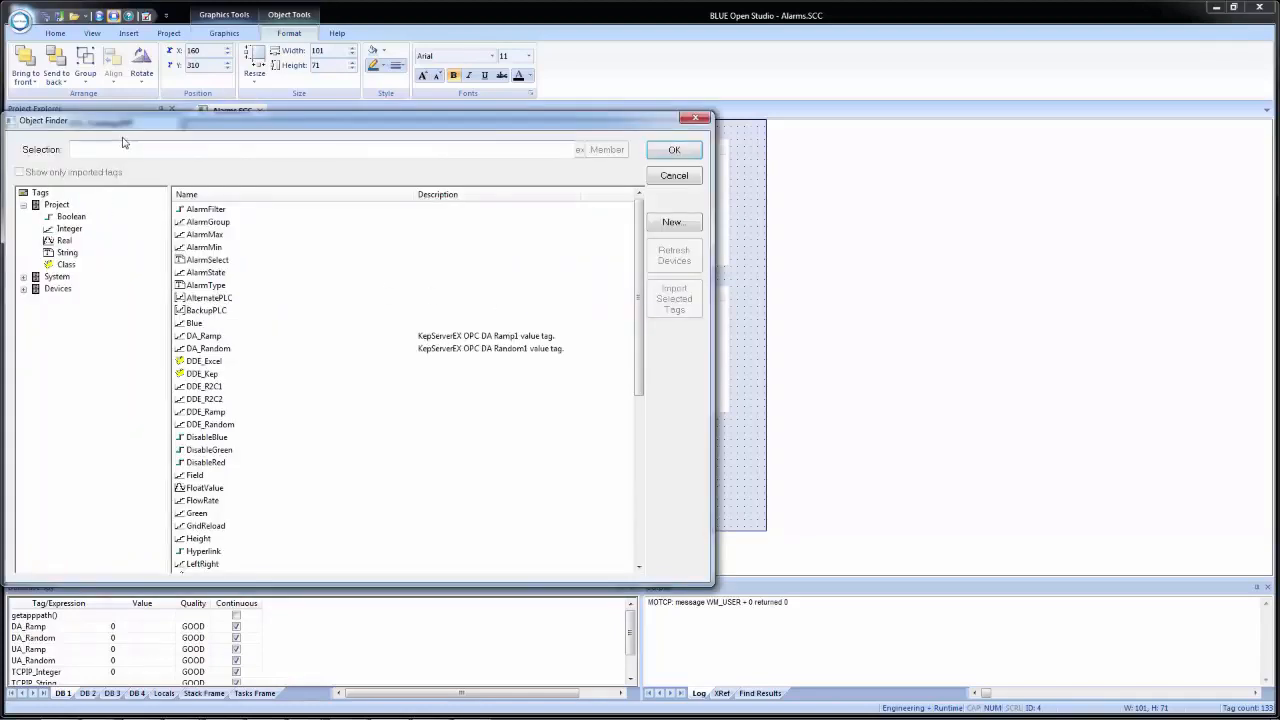
click(212, 210)
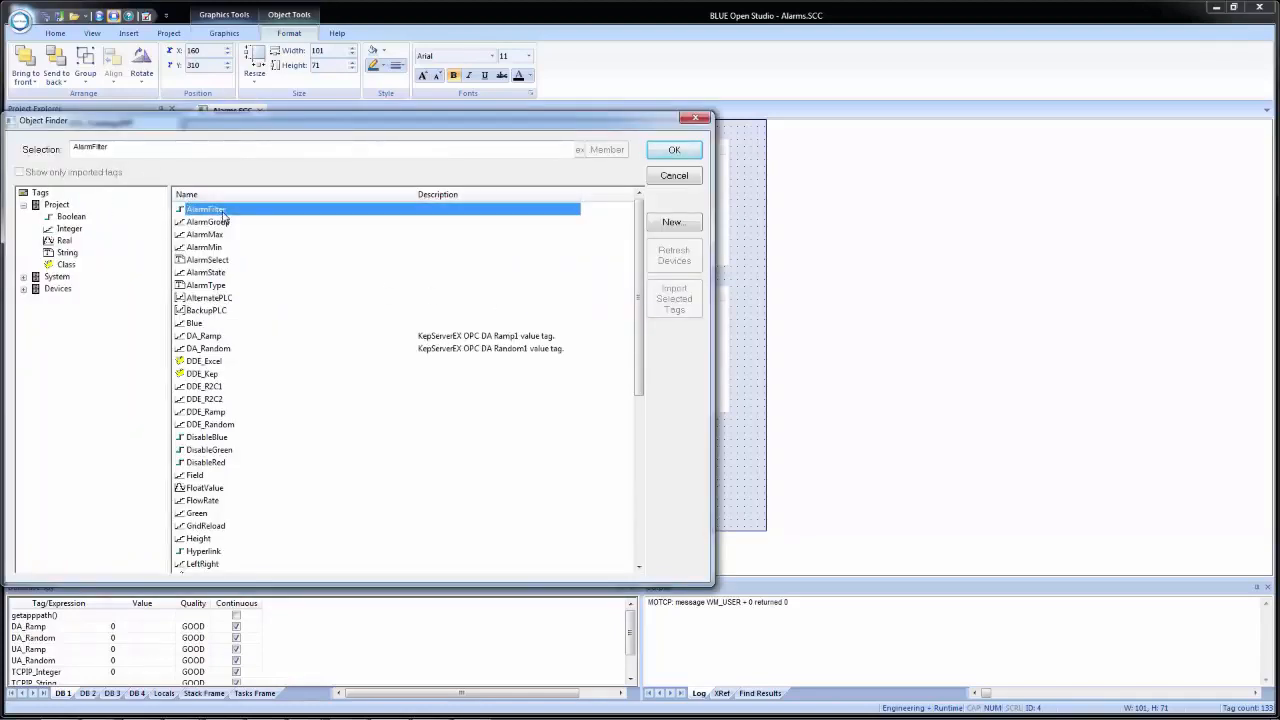
click(674, 151)
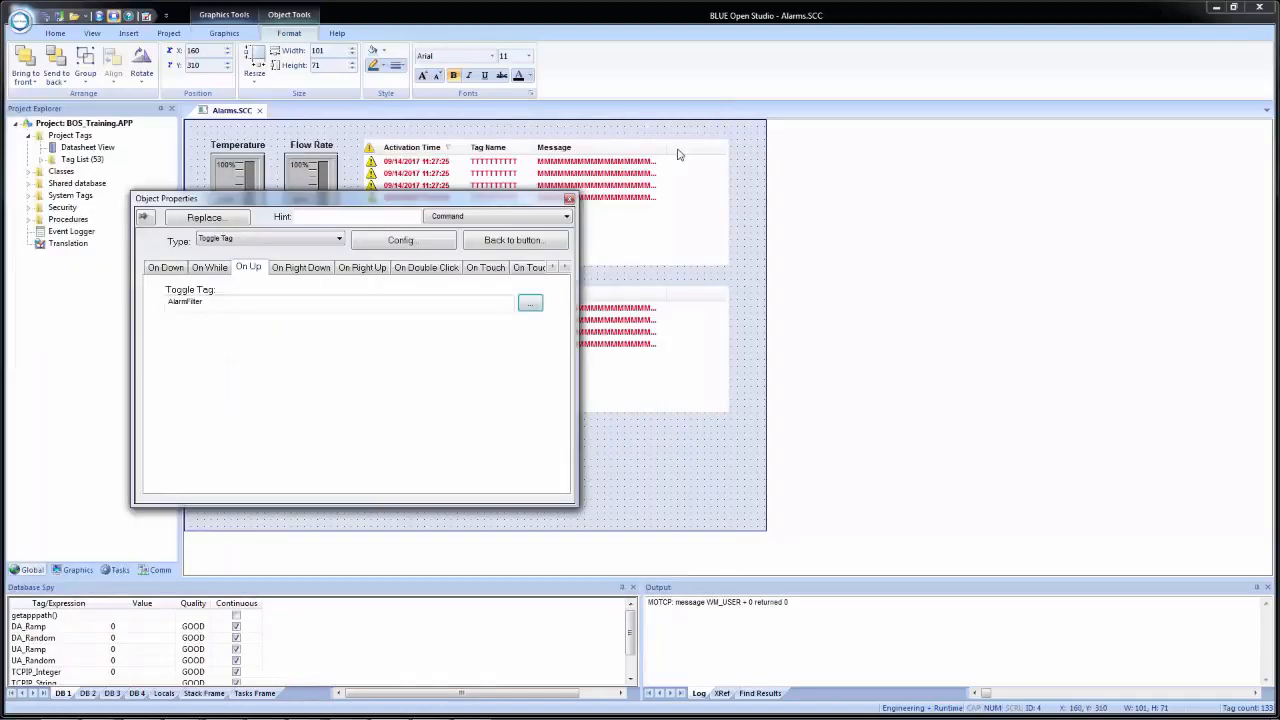
click(569, 198)
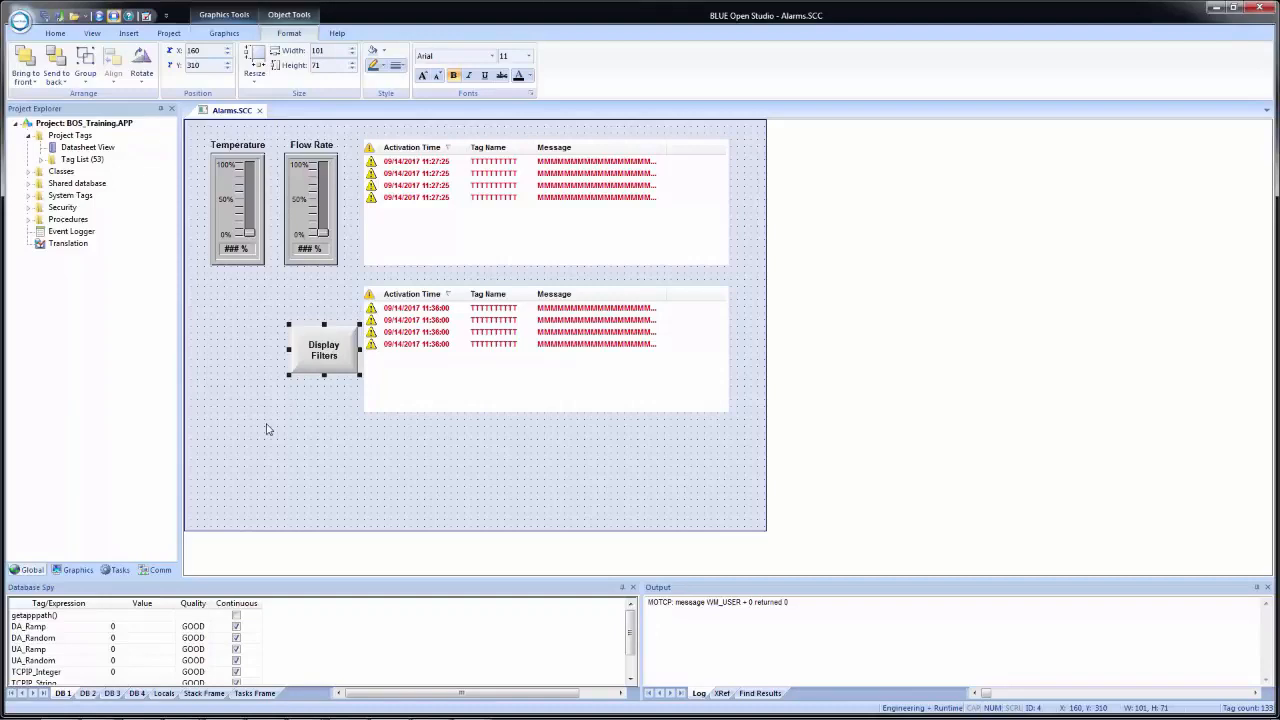
- Save and close the Alarms screen document, and run the project with its Alarms screen open
click(266, 429)
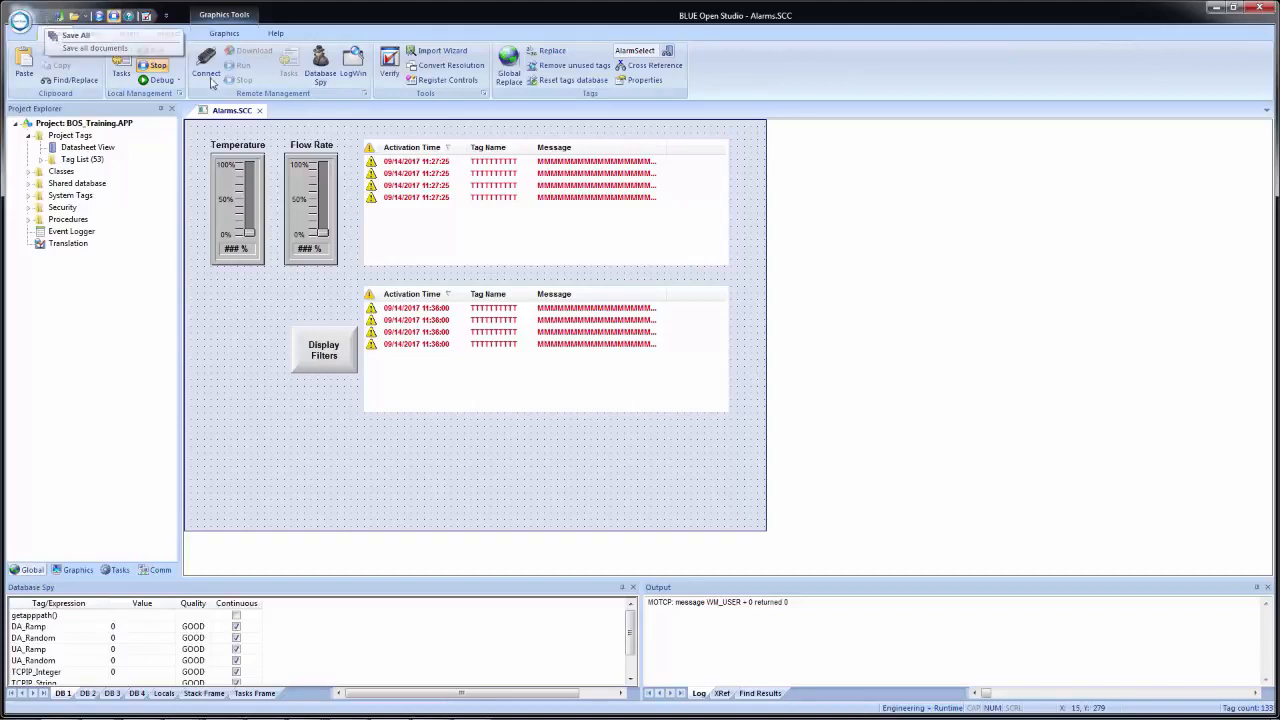
click(259, 110)
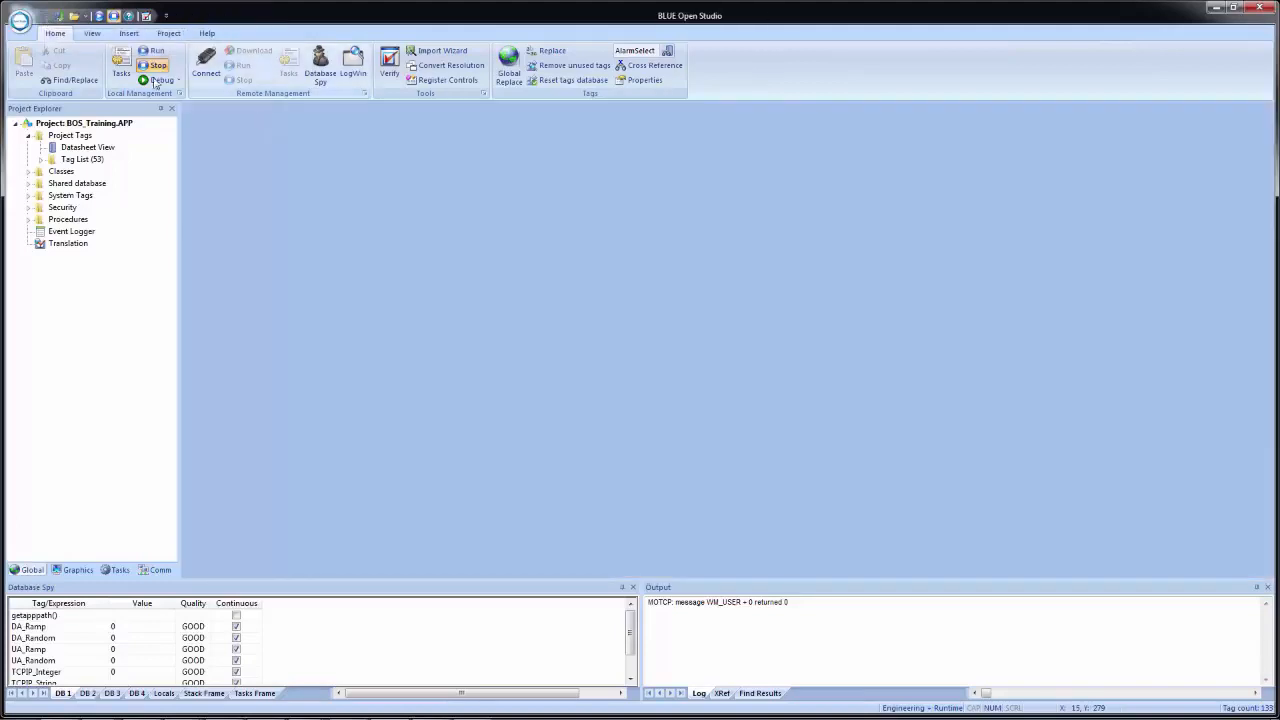
click(103, 16)
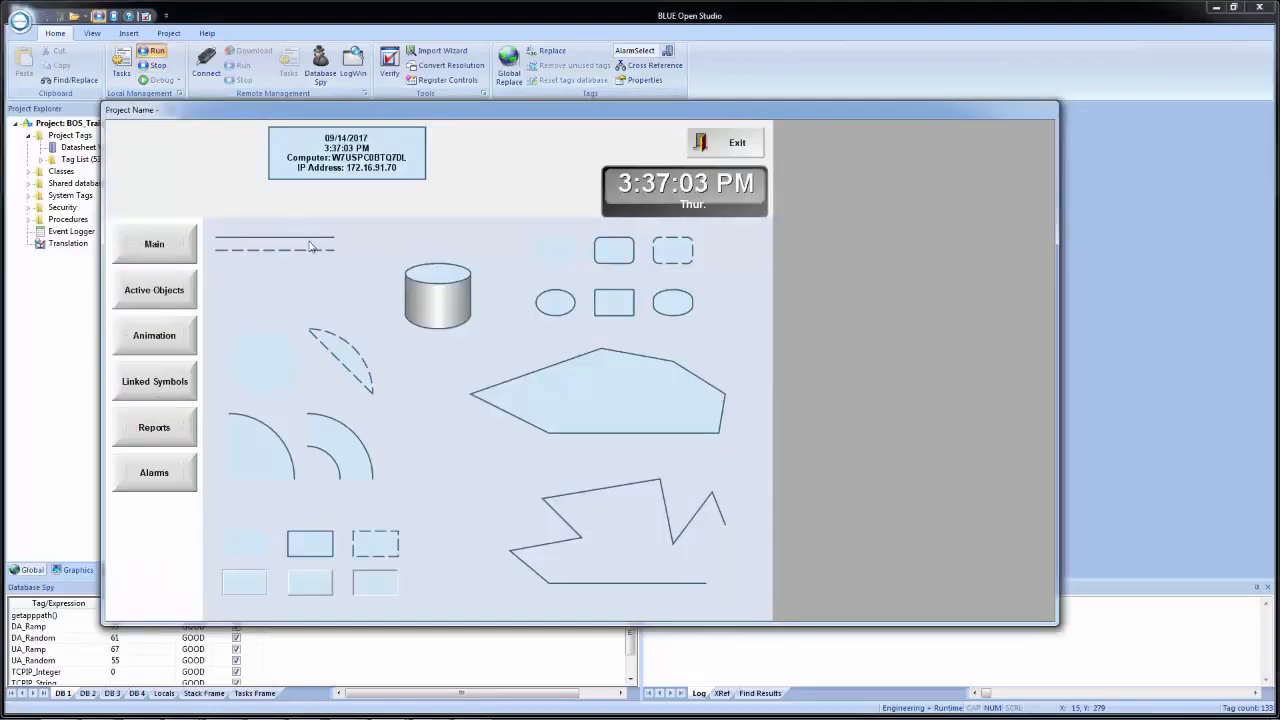
click(153, 478)
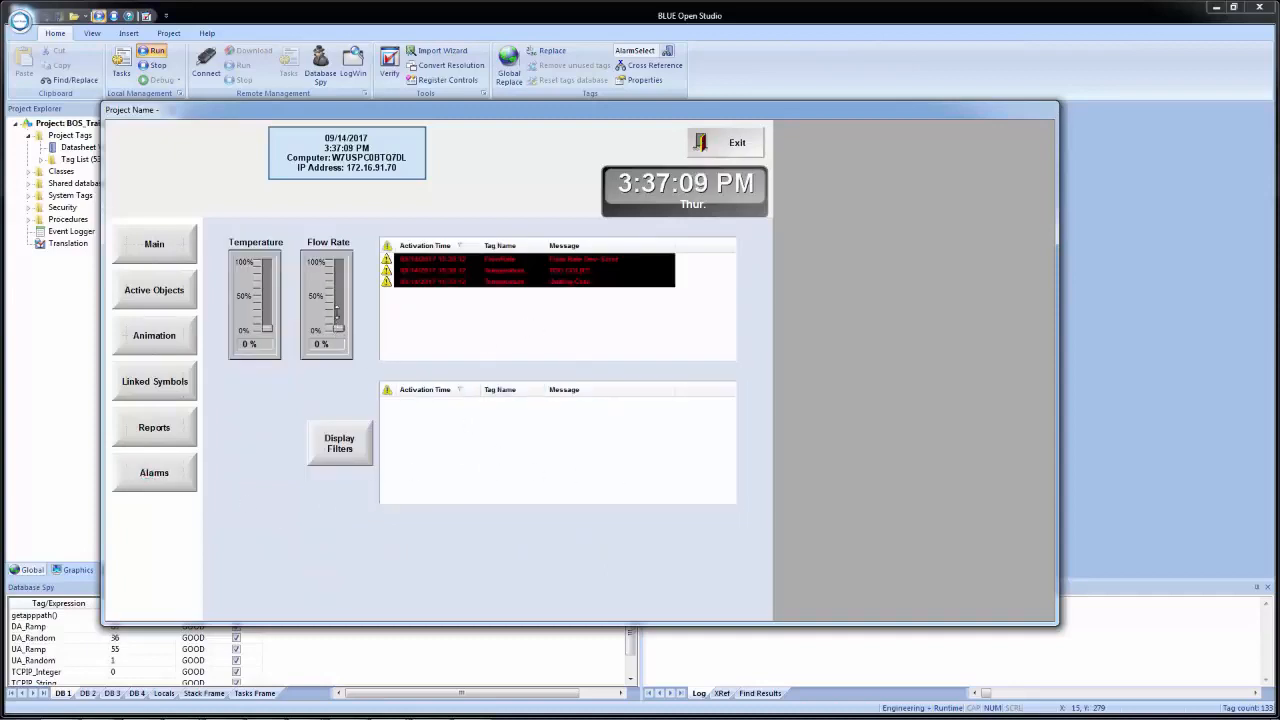
- Raise the Flow Rate slider to about 49% and the Temperature slider to 100% in the running project
drag(339, 330, 338, 296)
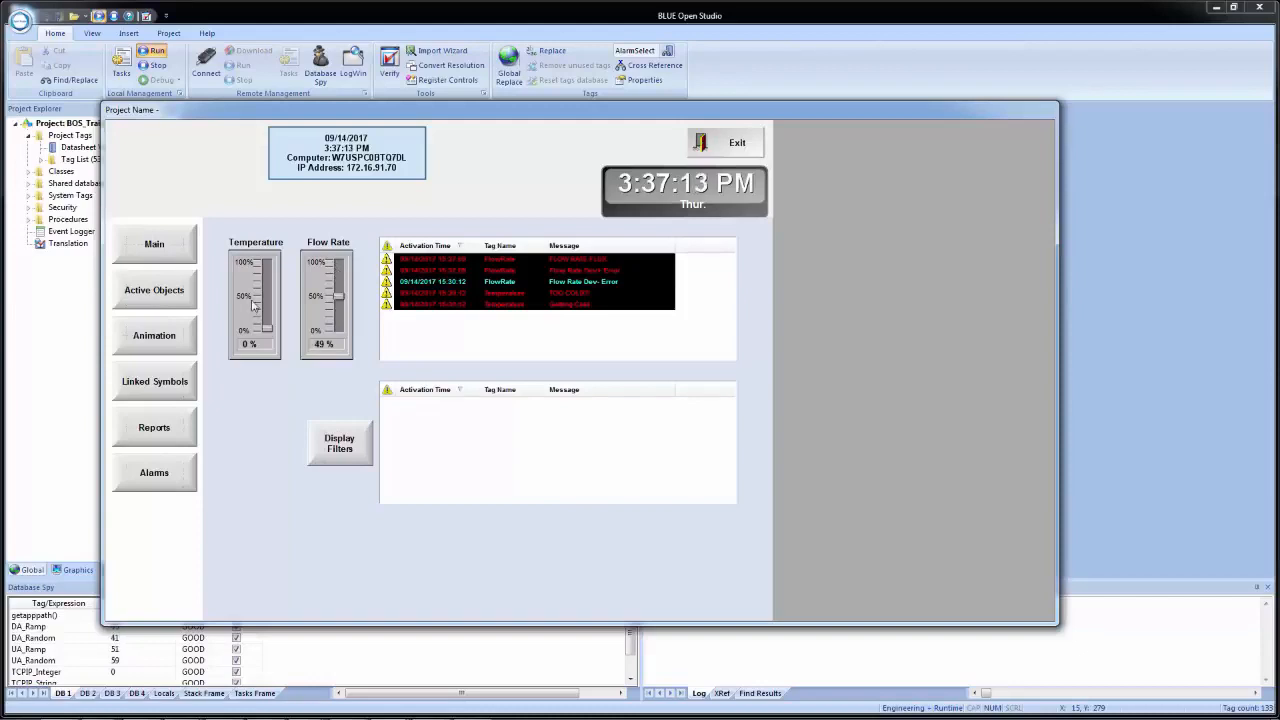
drag(267, 326, 267, 263)
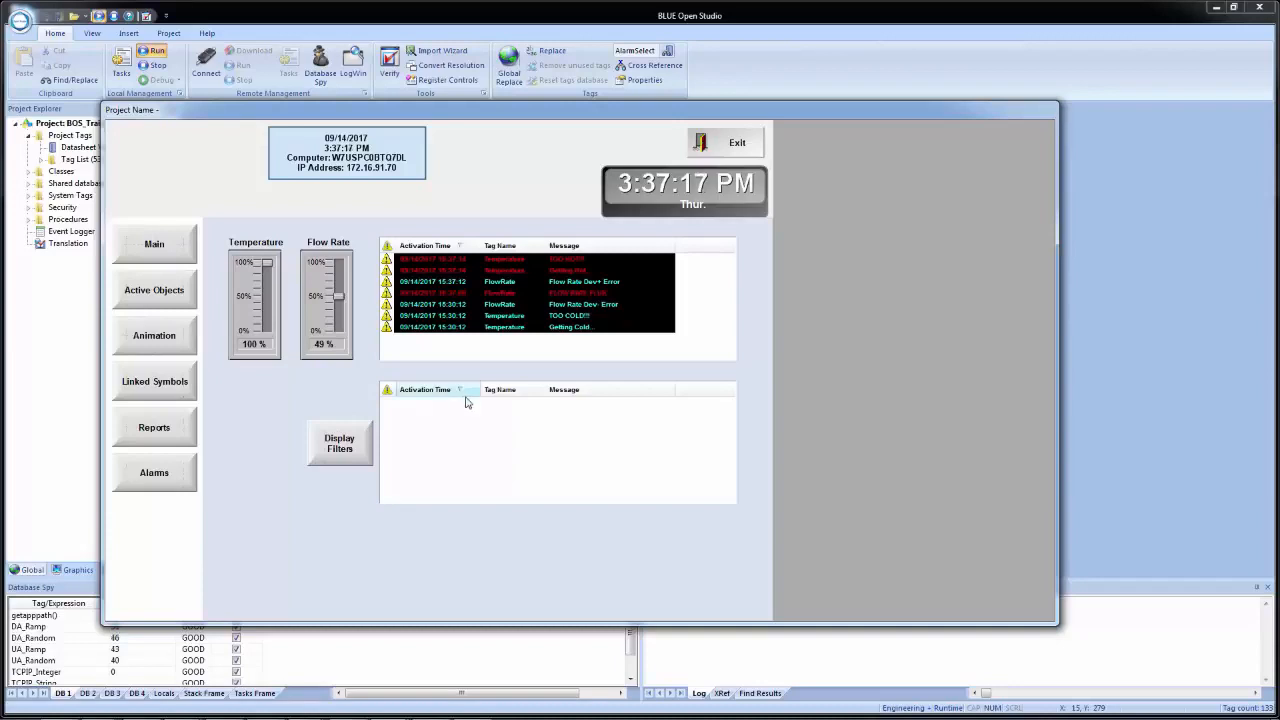
- Display the second alarm list's filters, keep both the Flow Rate and Temperature groups selected, and set Selection to *
click(342, 449)
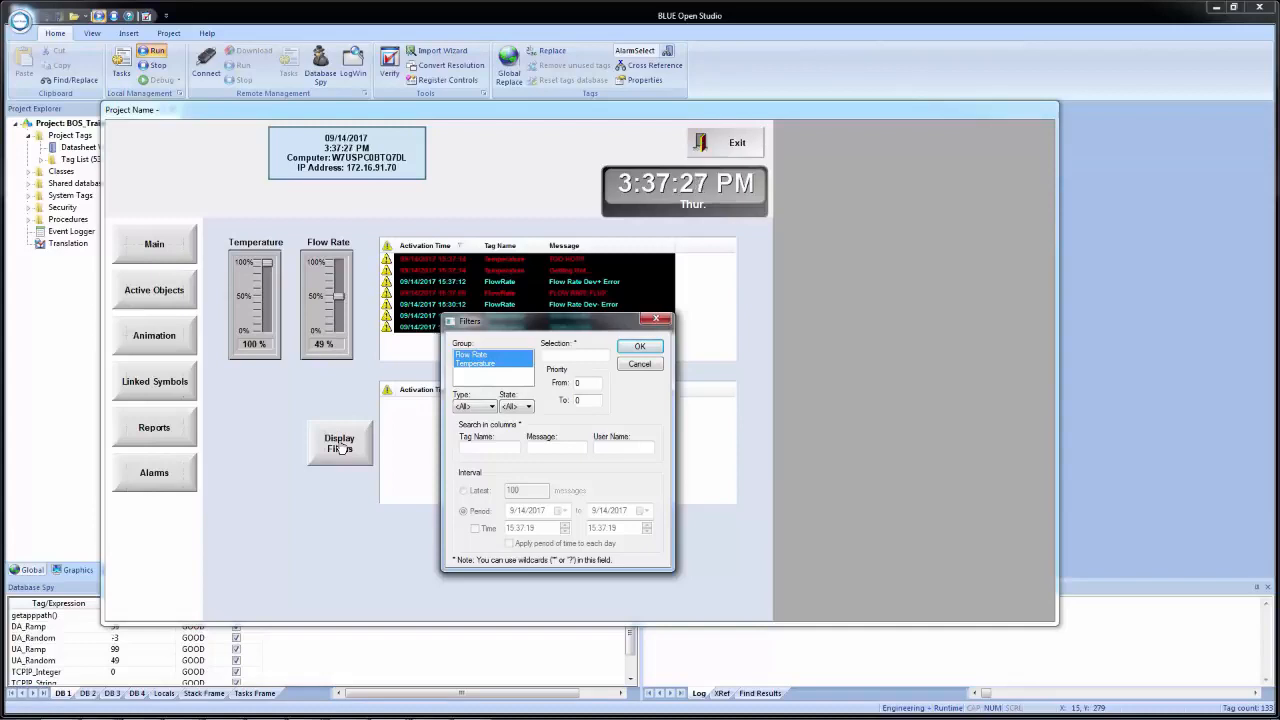
click(483, 355)
click(480, 365)
click(479, 356)
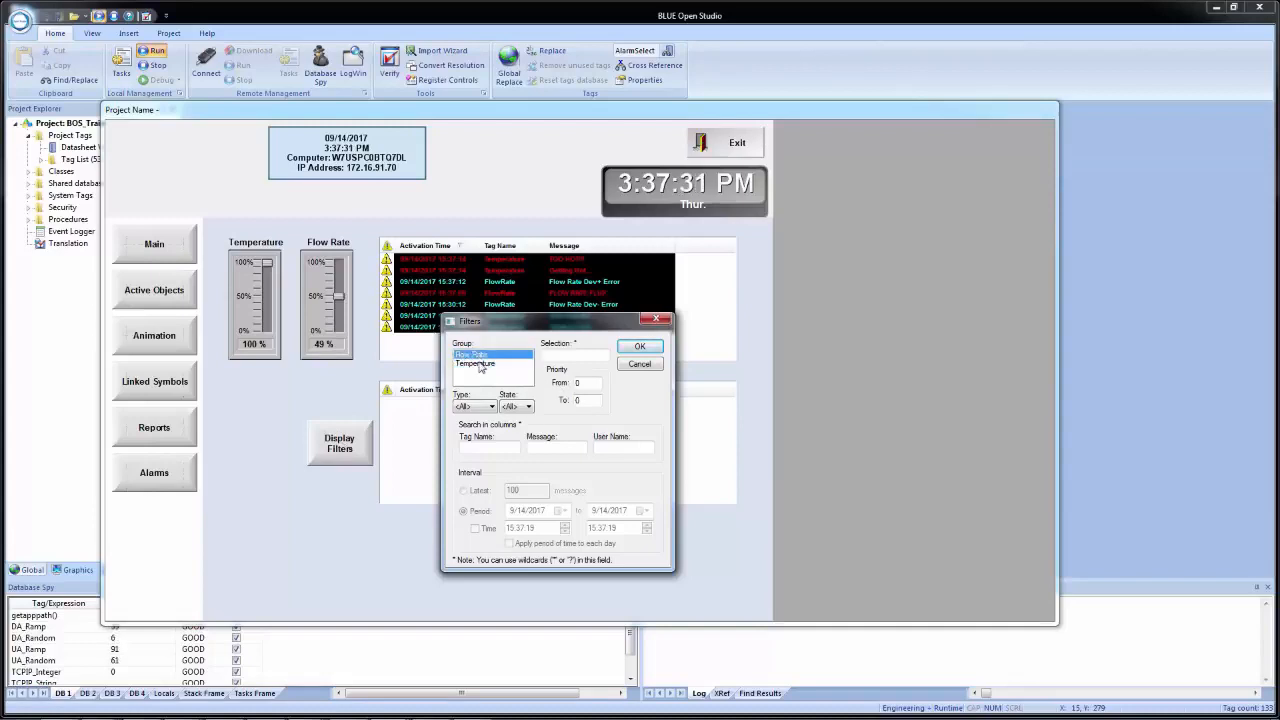
click(480, 365)
click(569, 354)
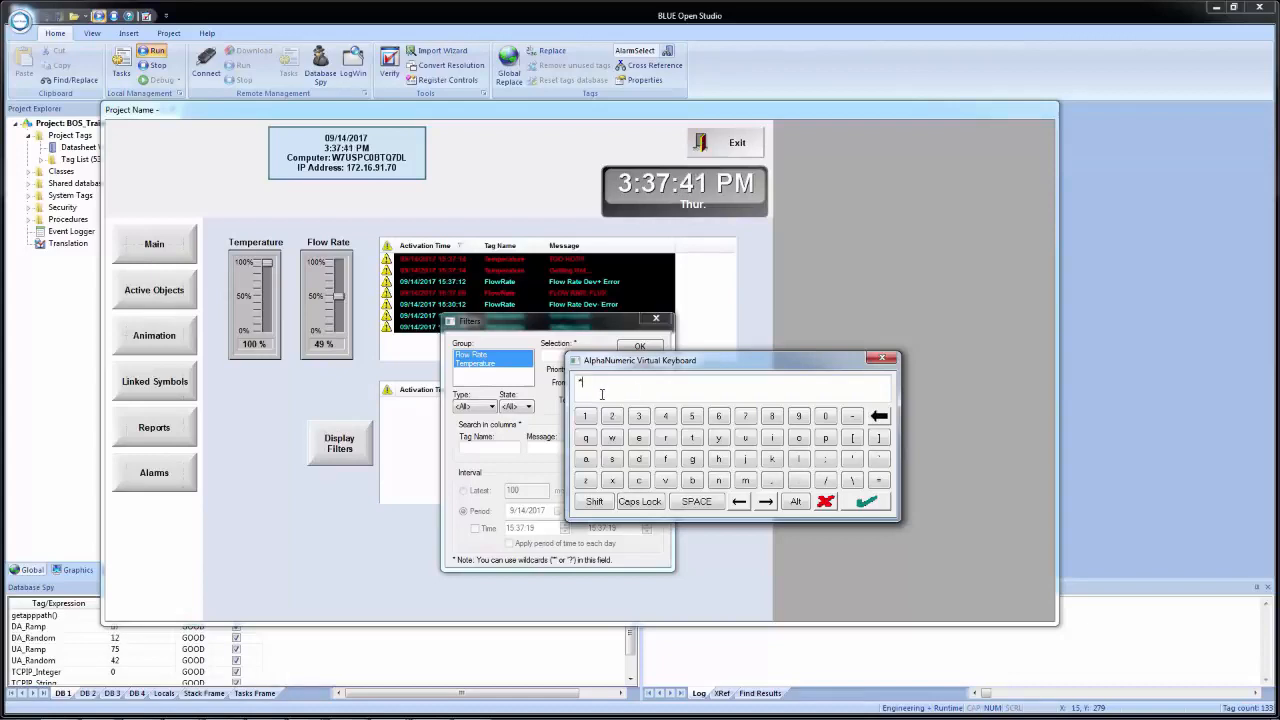
key(Return)
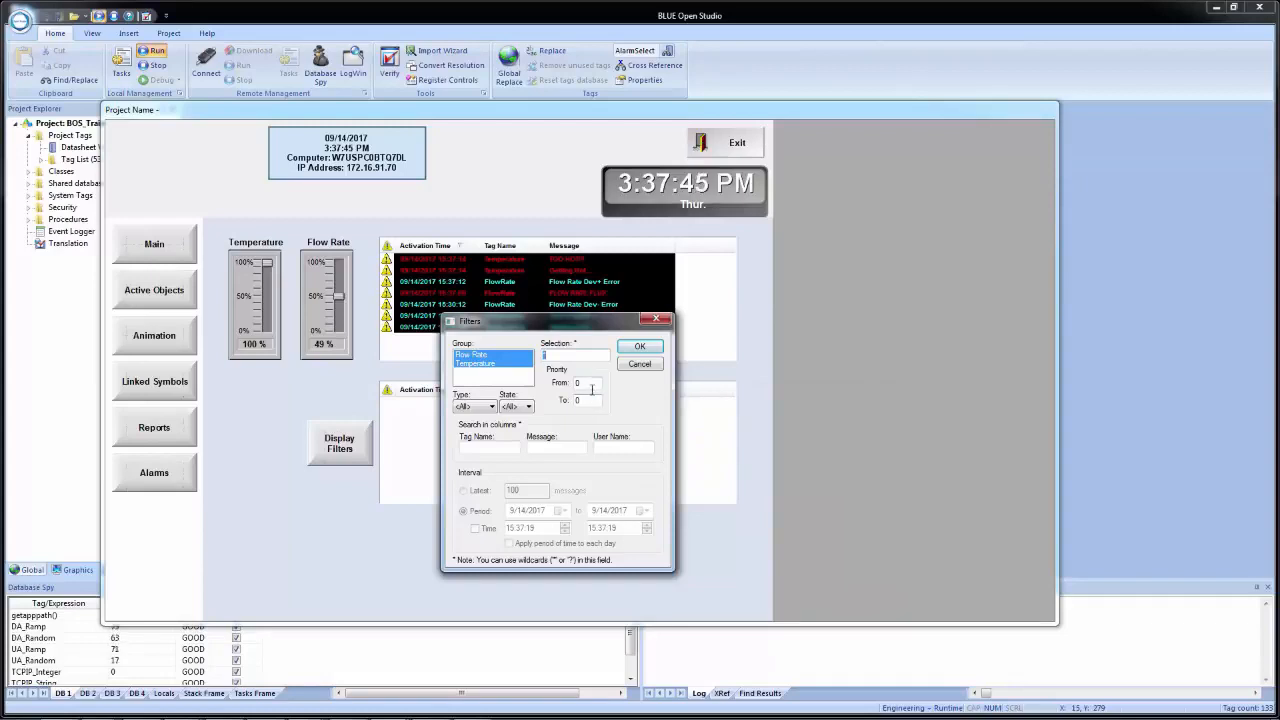
- Set the filter's upper priority limit to 10, keep both groups selected, and apply the filters
click(590, 401)
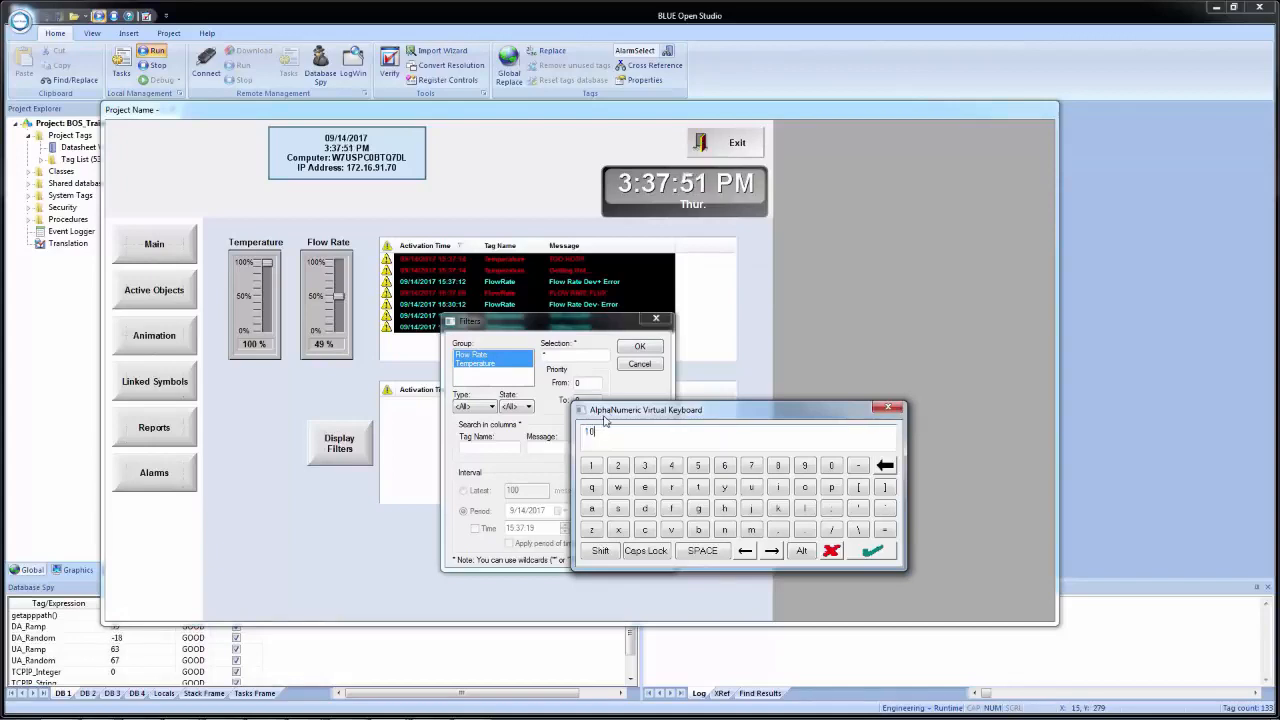
key(Return)
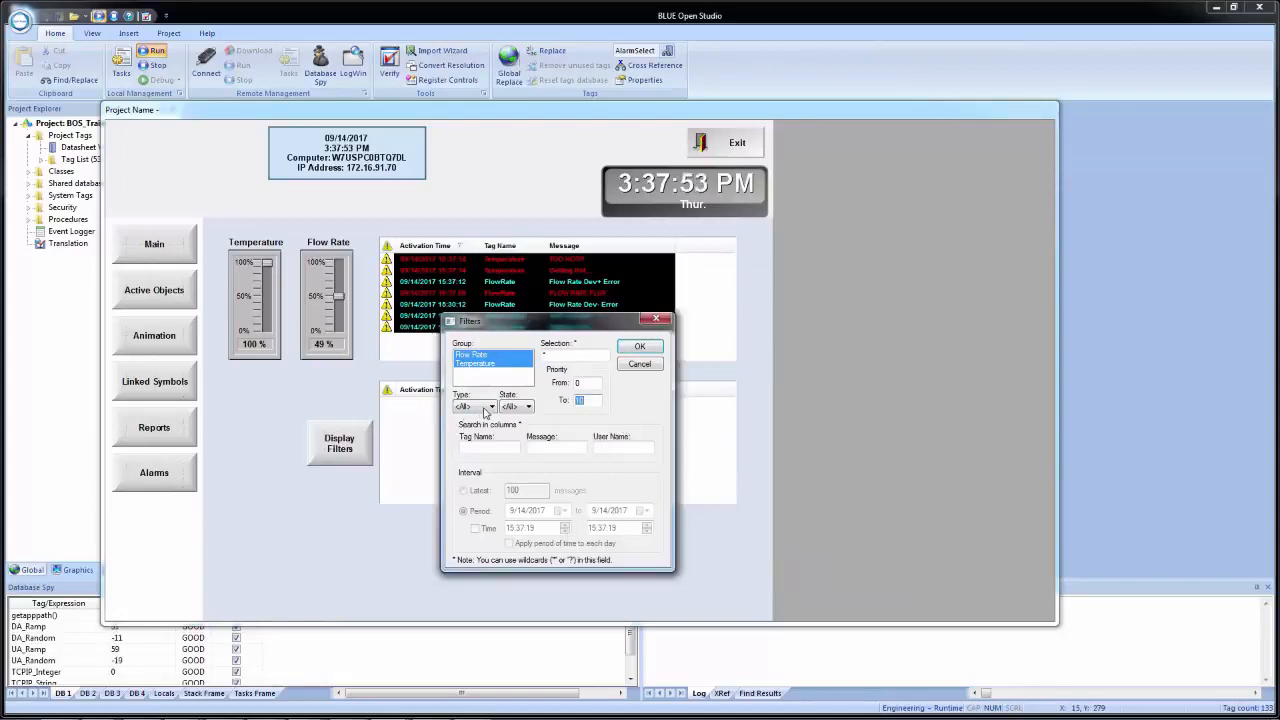
click(477, 356)
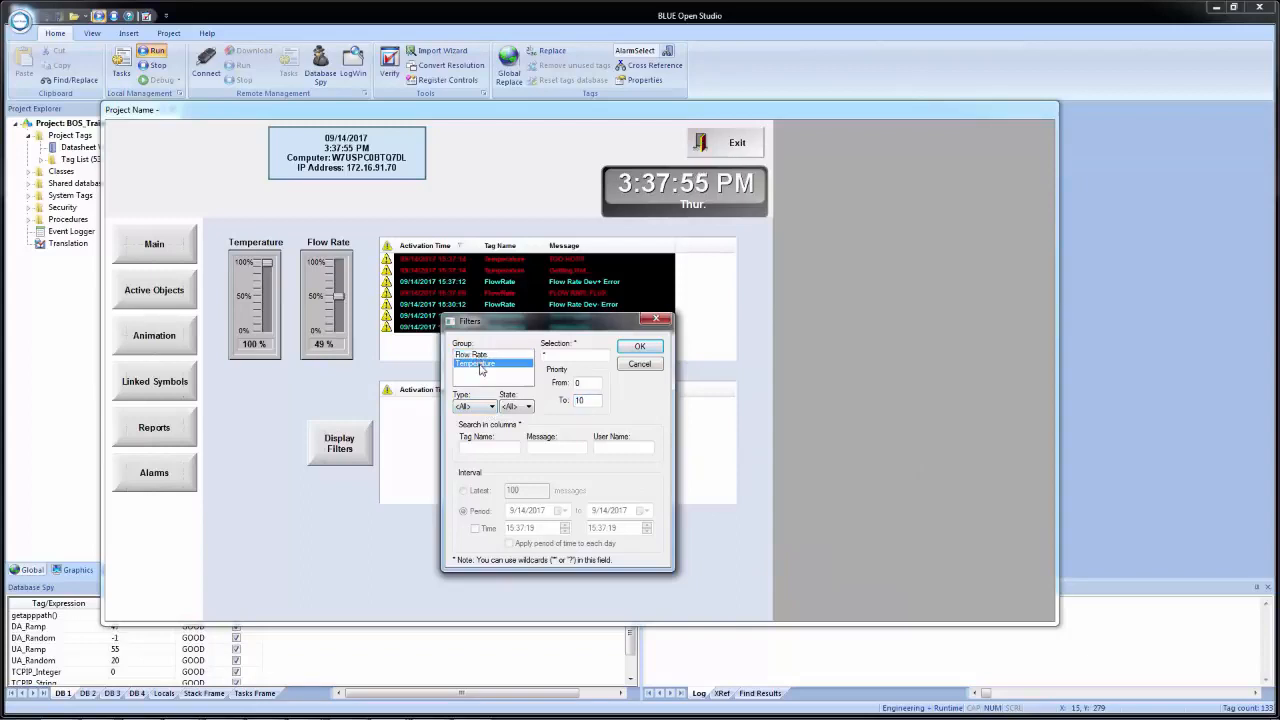
click(477, 364)
click(477, 355)
click(477, 363)
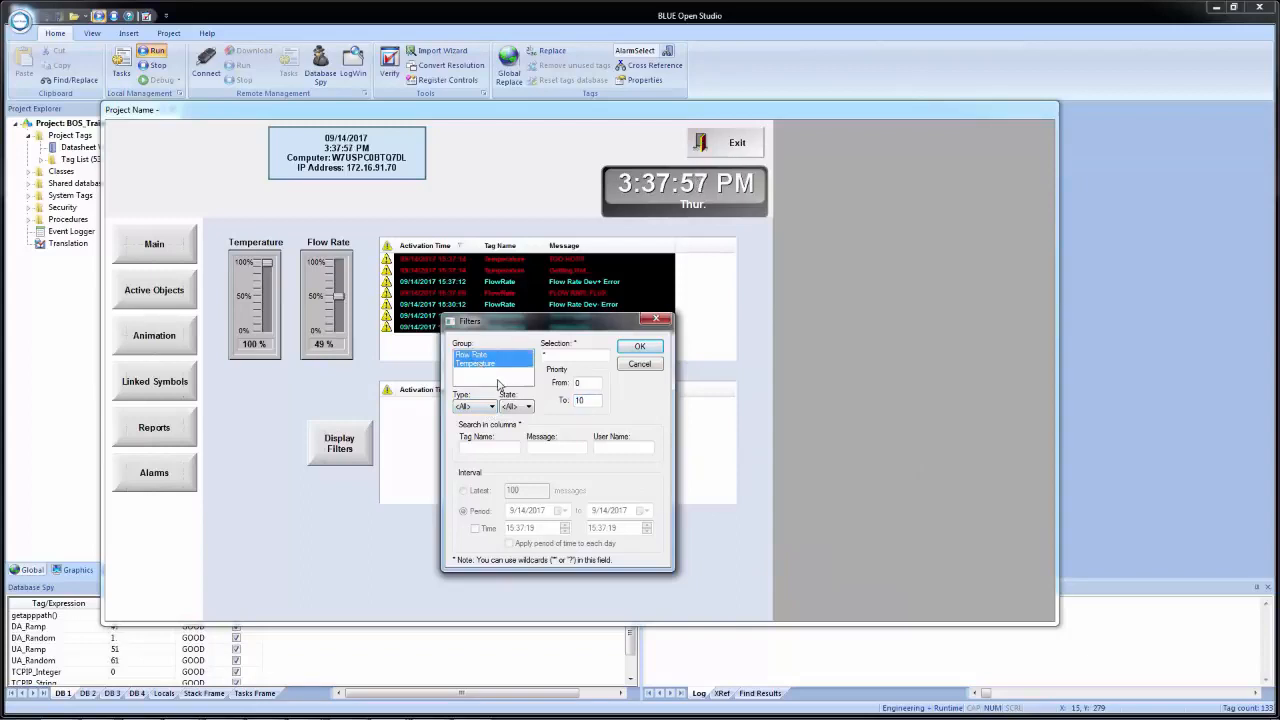
click(641, 348)
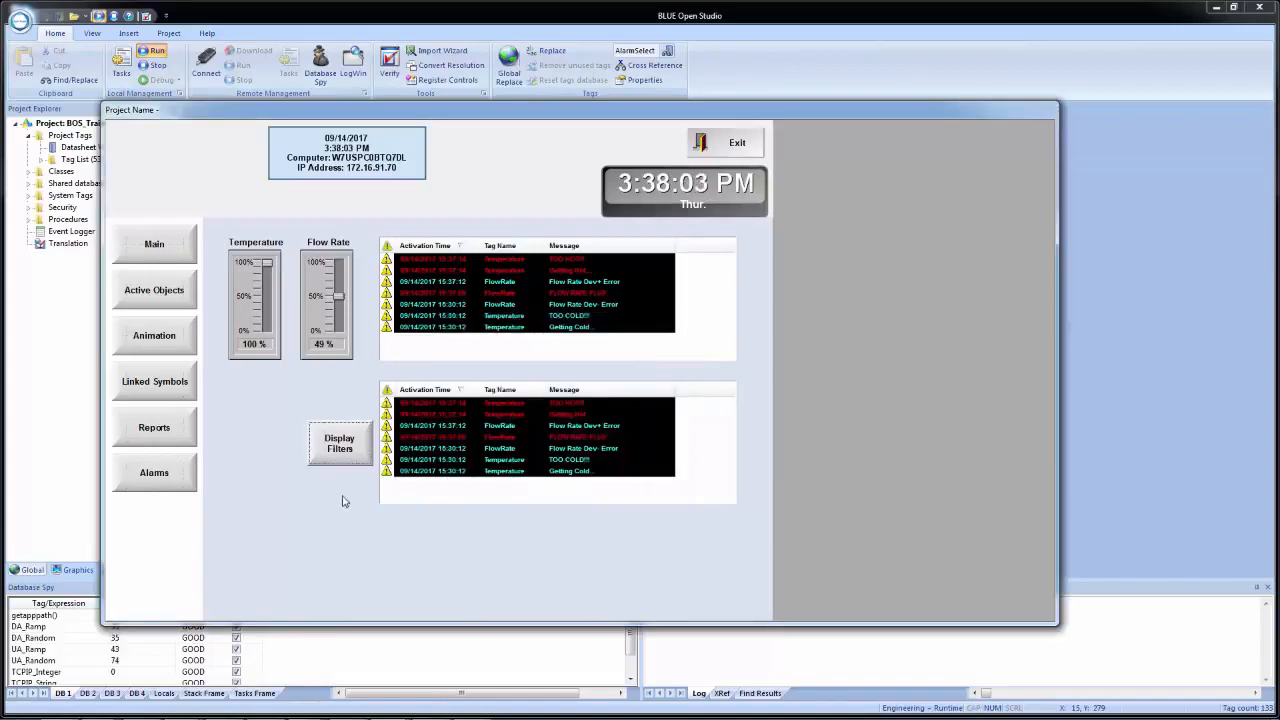
- Filter the second alarm list to the Temperature group only
click(331, 462)
click(474, 361)
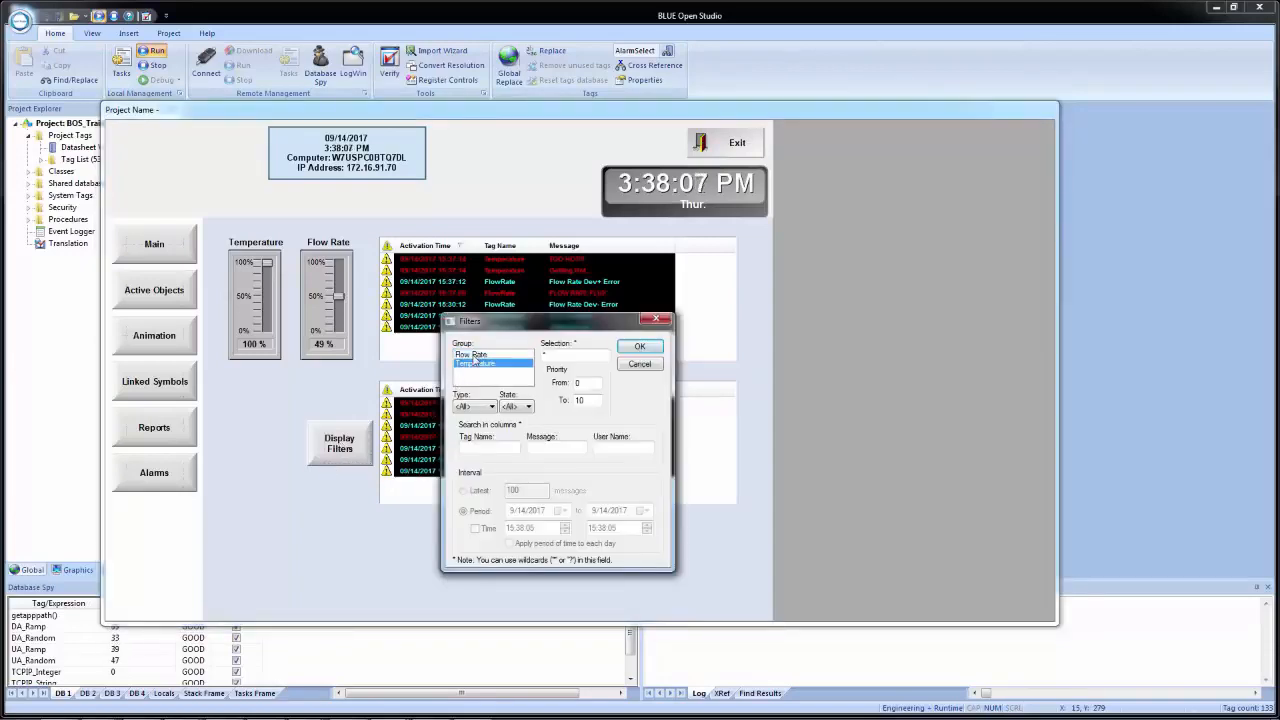
click(641, 348)
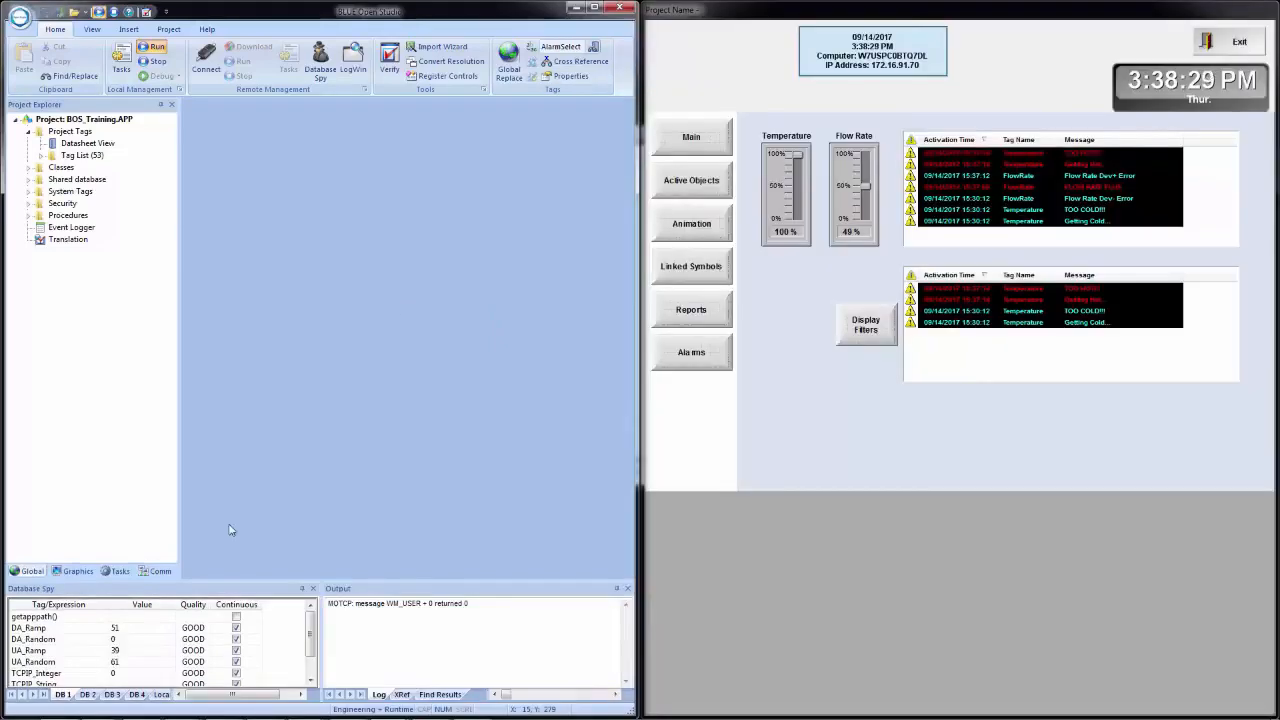
- Add the AlarmGroup tag to the first empty row of the DB 4 watch list in the Database Spy
click(136, 694)
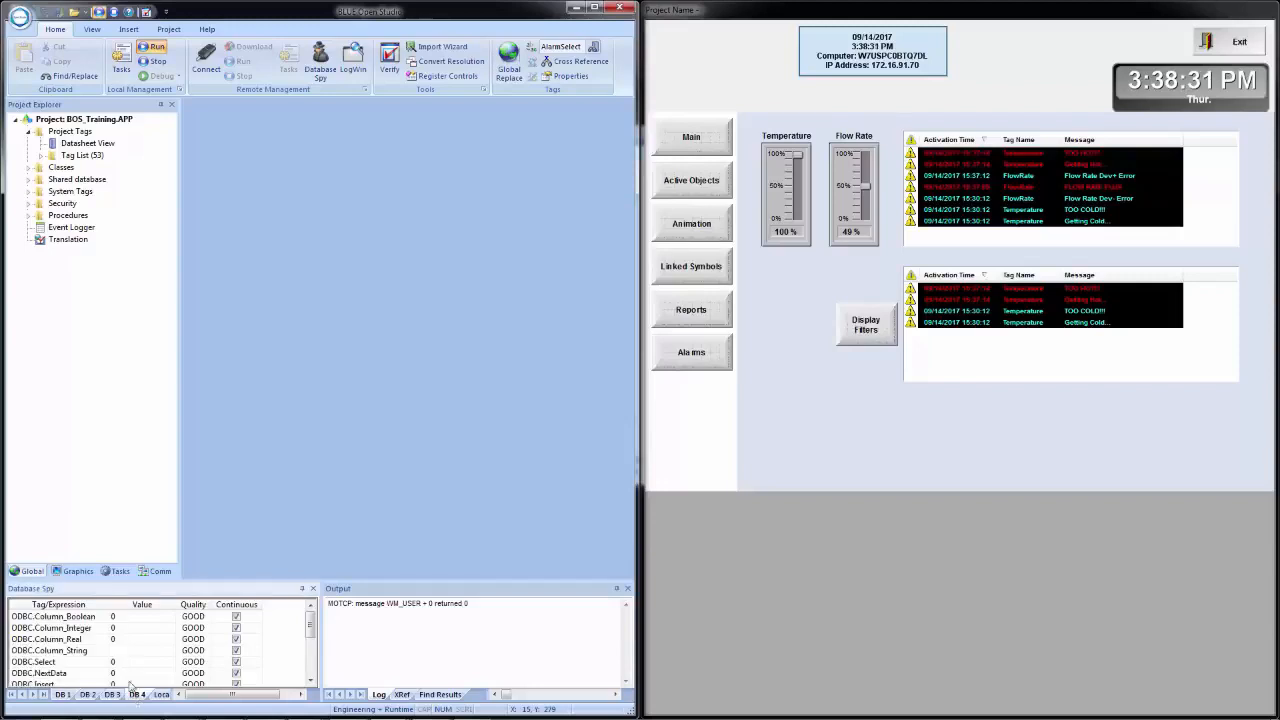
click(55, 675)
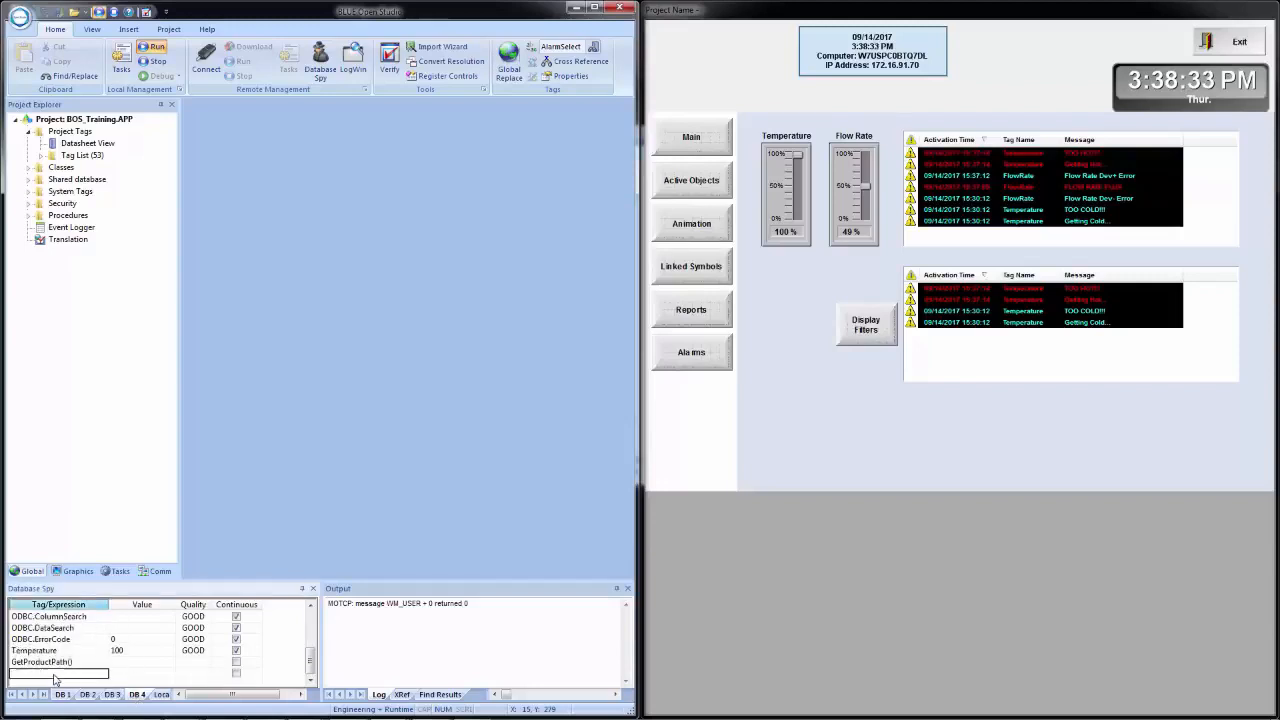
right_click(55, 675)
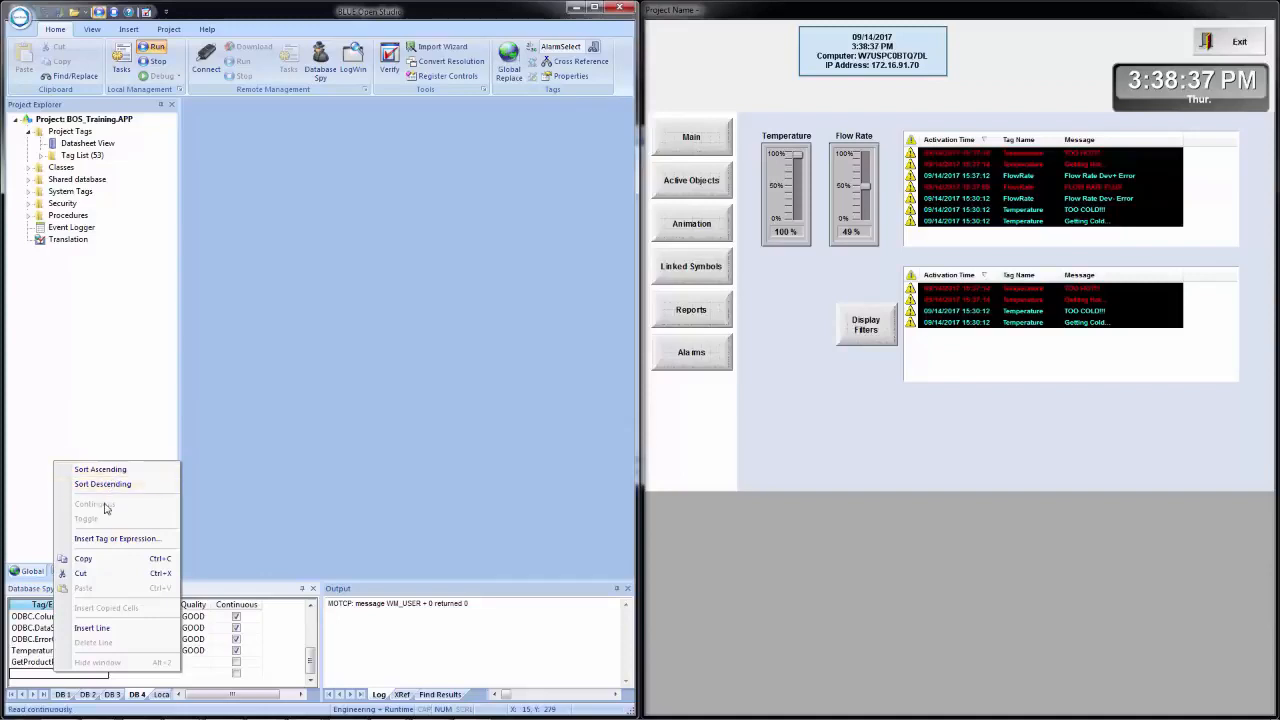
click(112, 539)
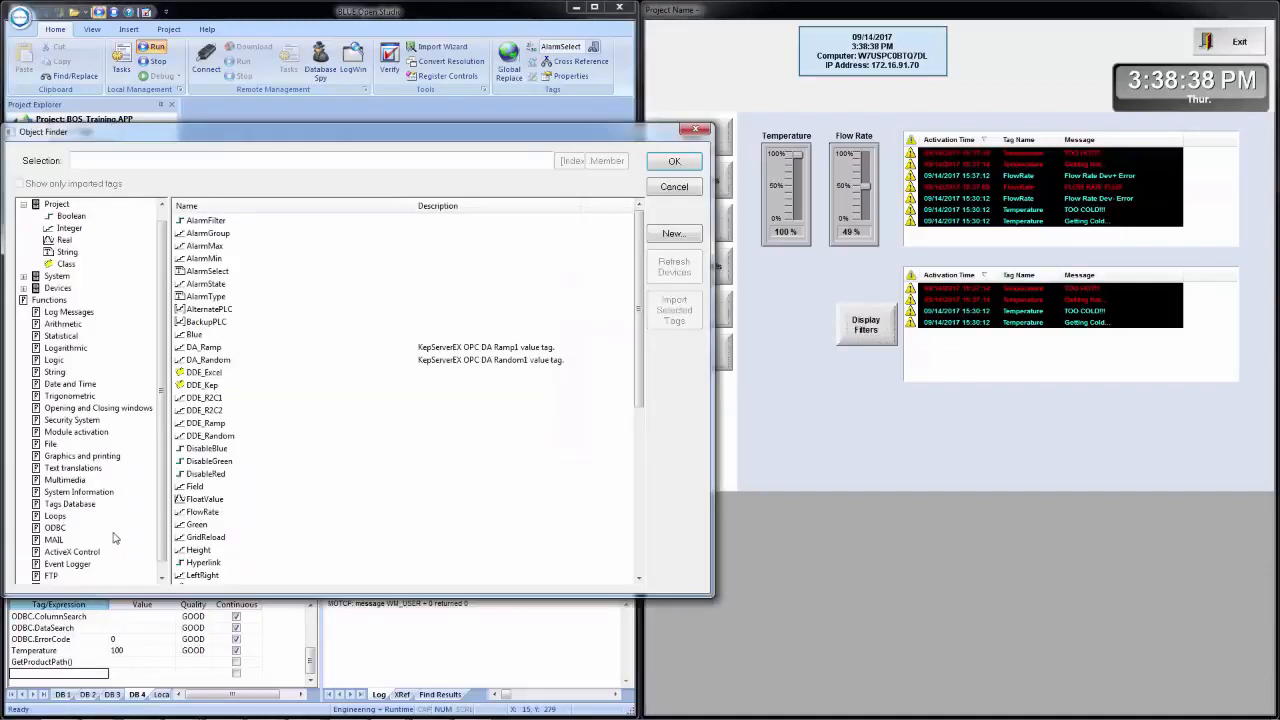
click(213, 237)
double_click(213, 237)
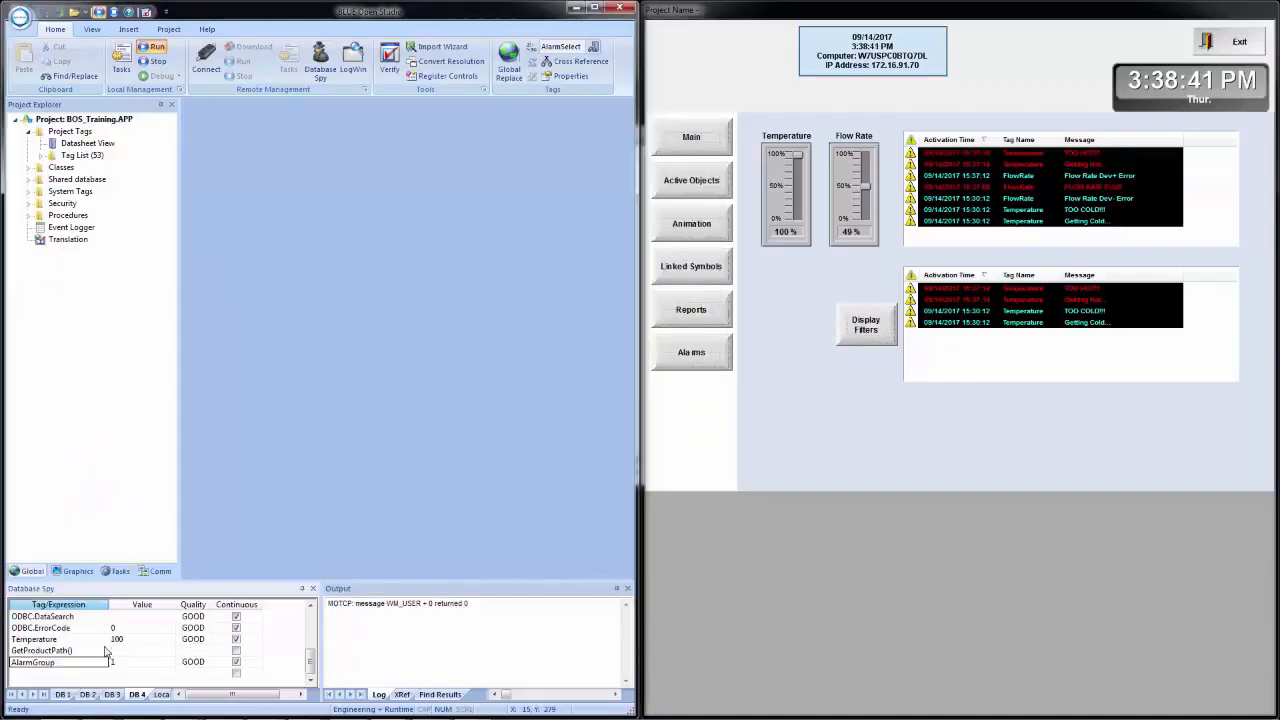
- Add the AlarmSelect and AlarmState tags to the next empty rows of the DB 4 watch list
right_click(84, 676)
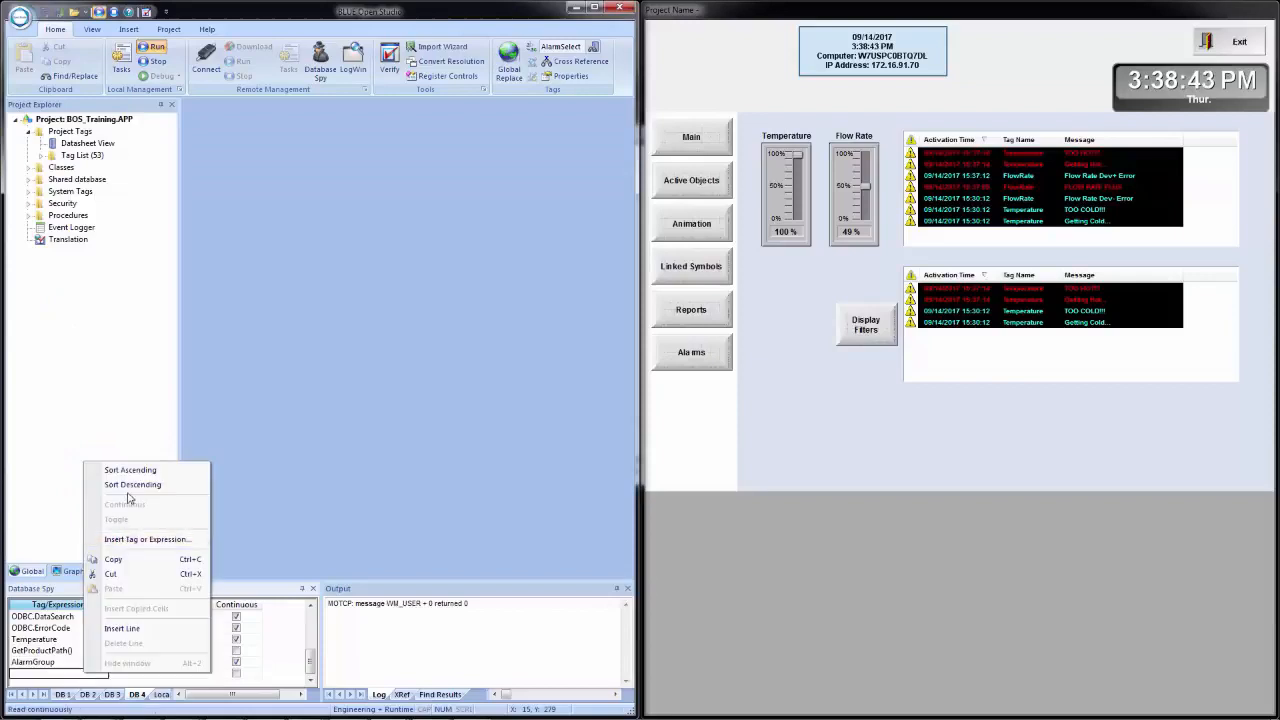
click(148, 540)
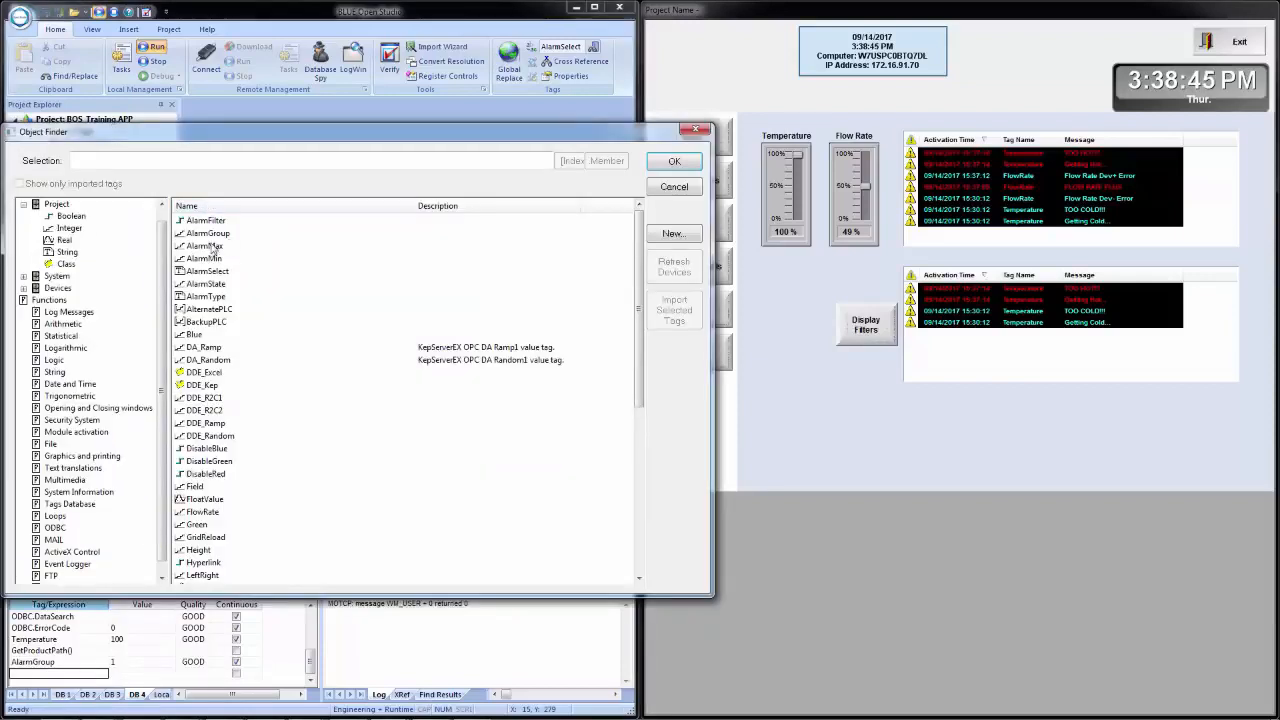
double_click(215, 273)
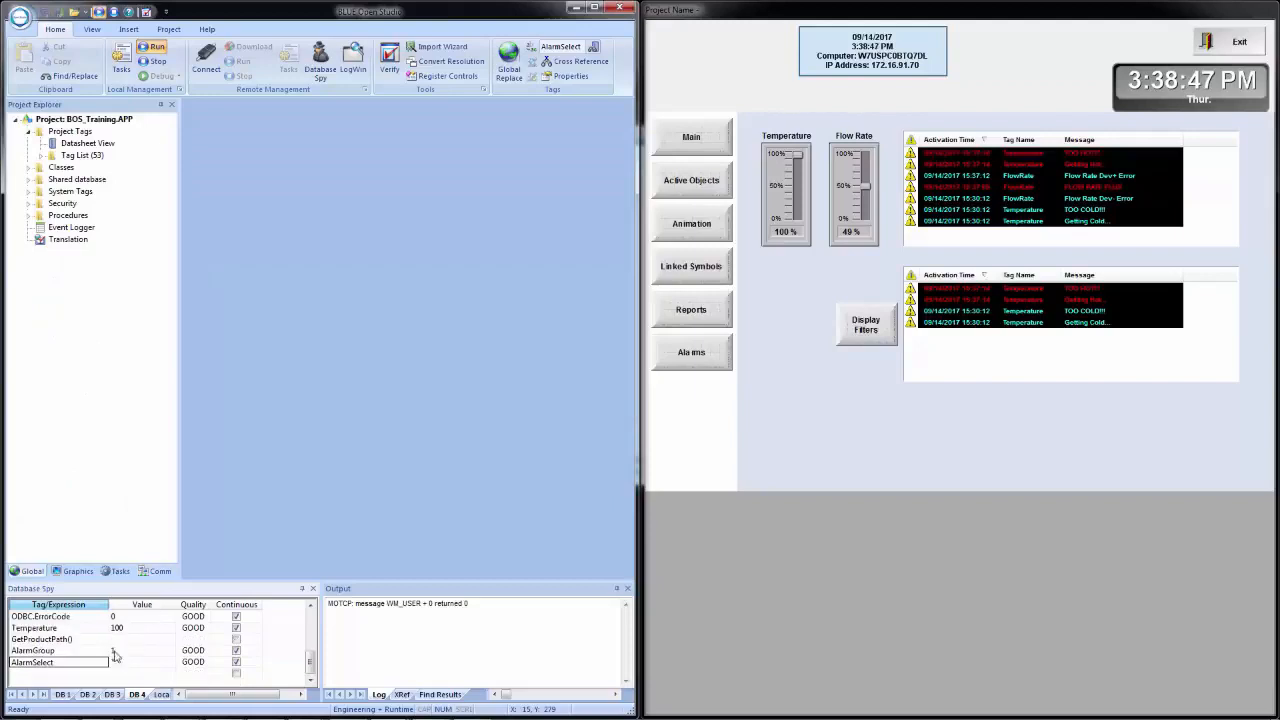
right_click(58, 674)
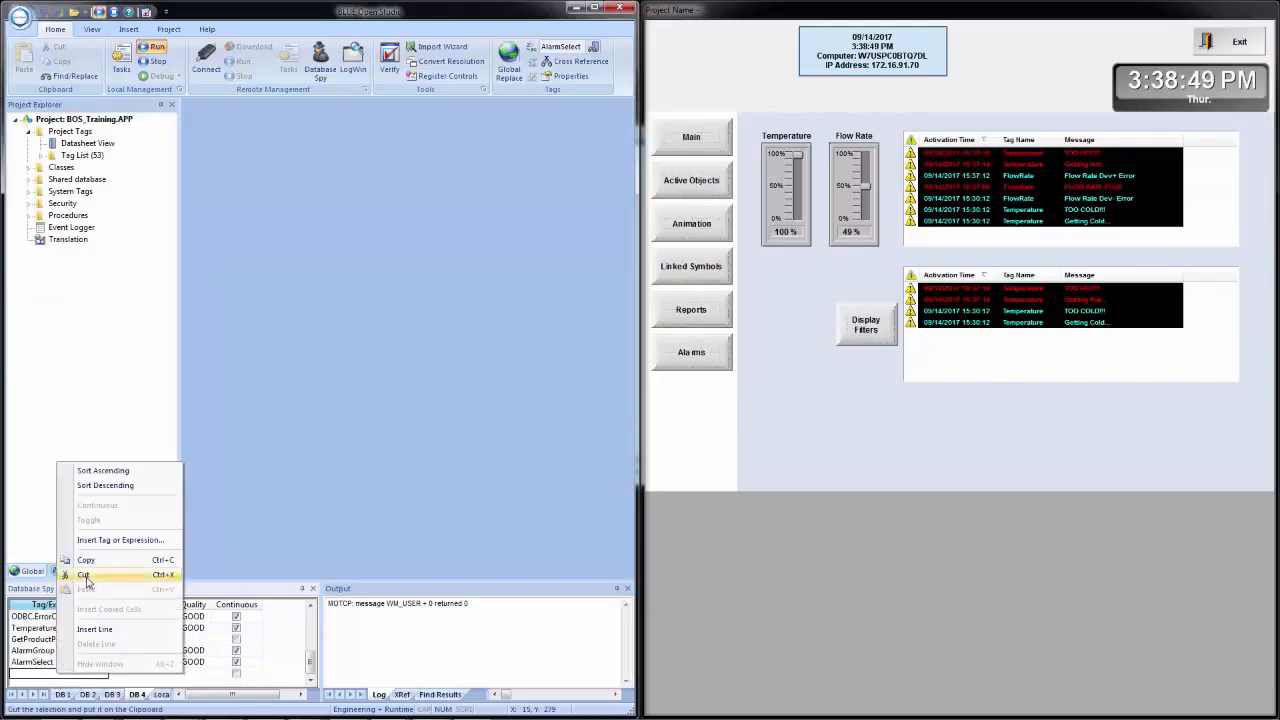
click(110, 541)
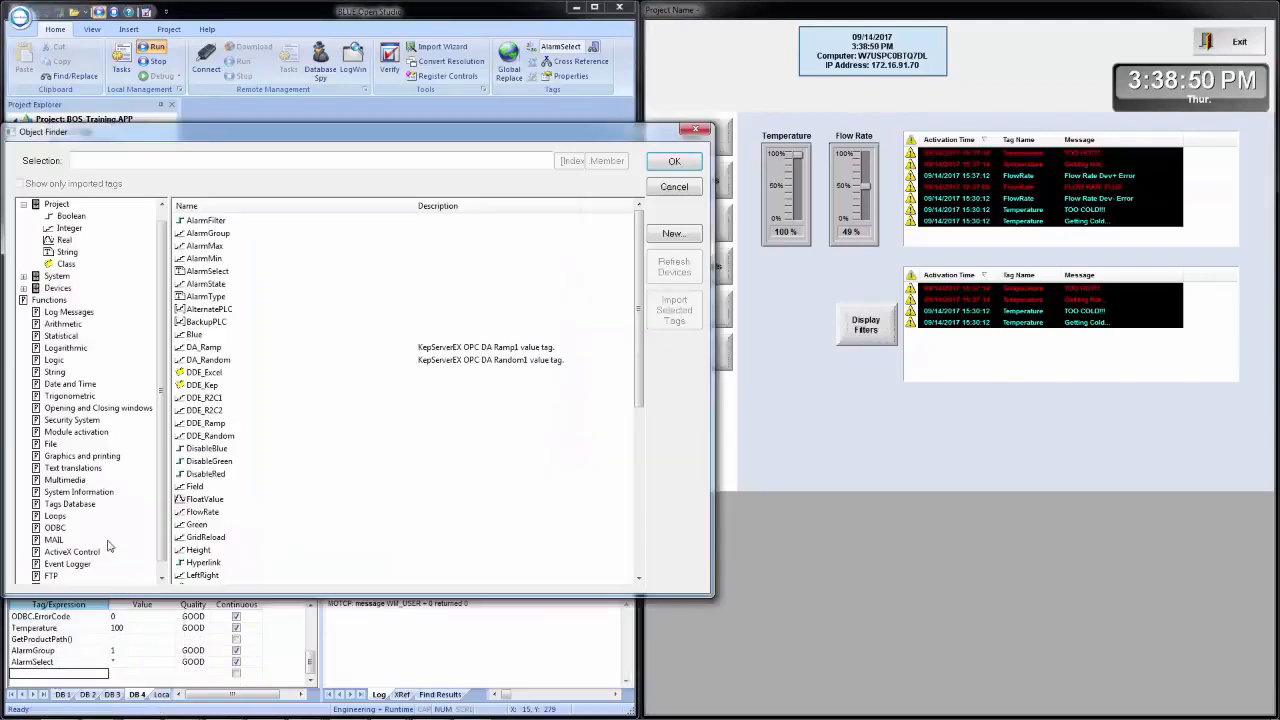
double_click(205, 284)
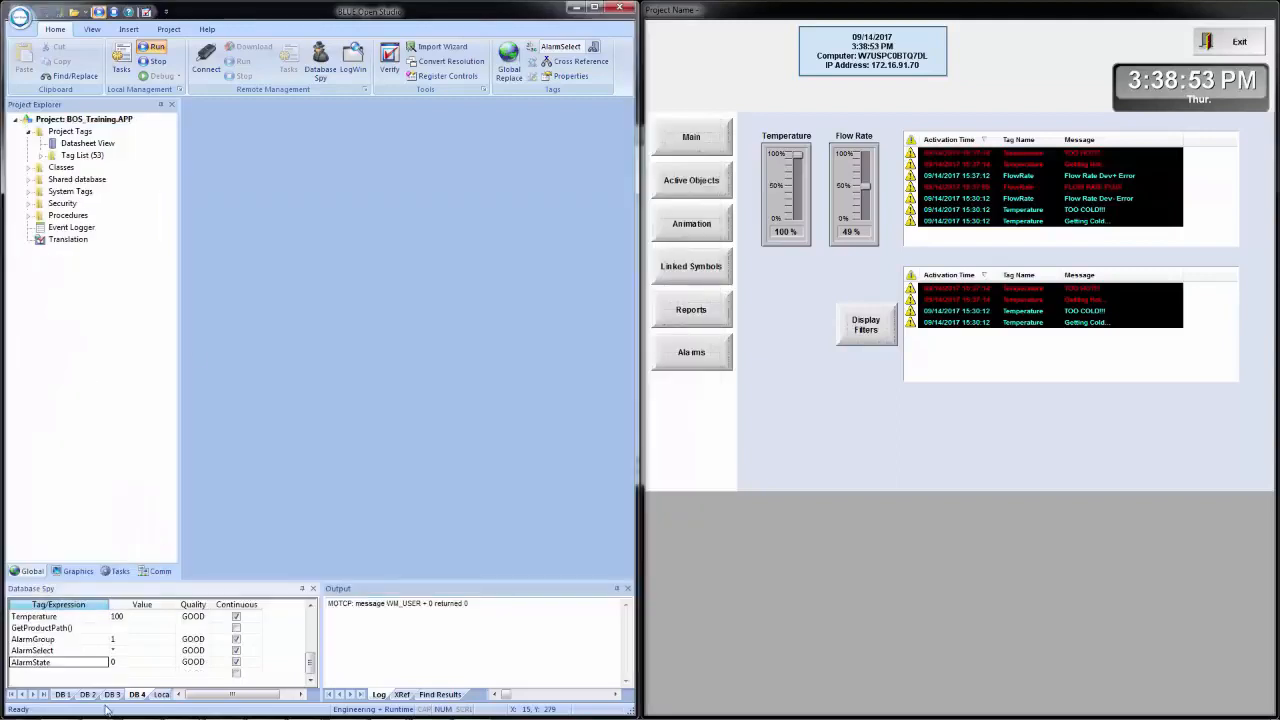
- Insert a line below AlarmState in the DB 4 watch list and add the AlarmType tag to it
right_click(73, 679)
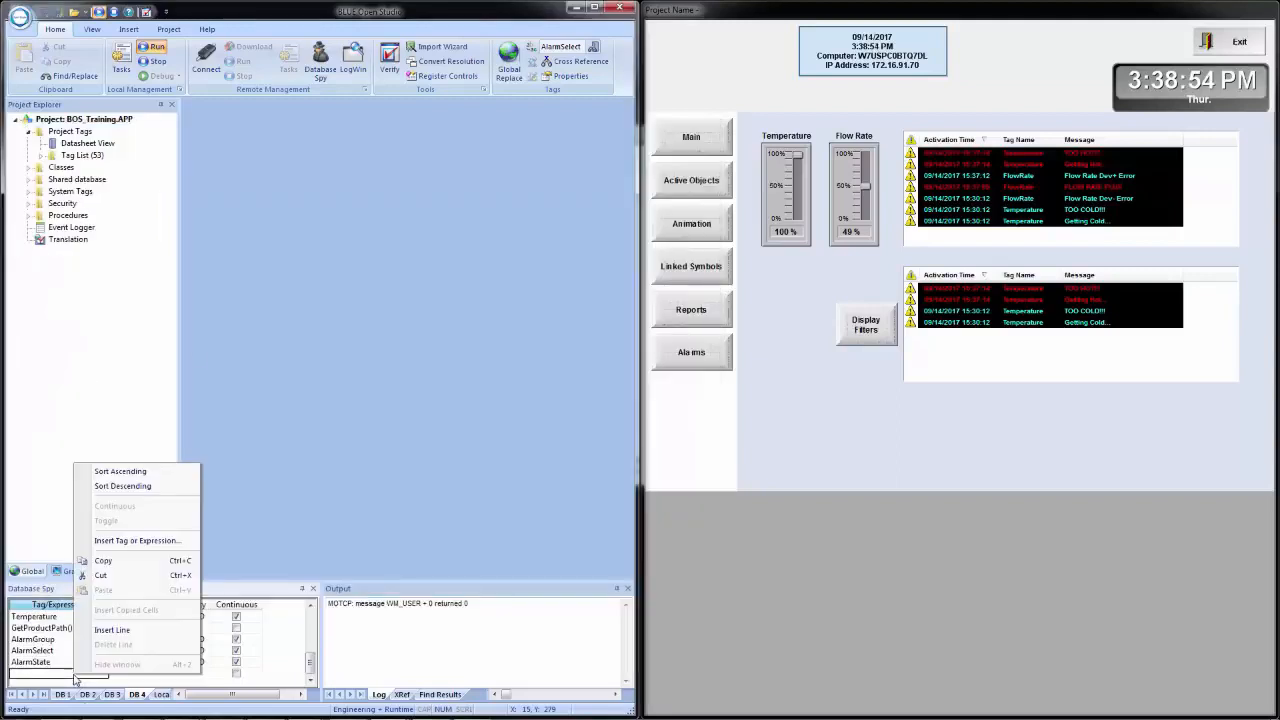
click(124, 630)
right_click(86, 676)
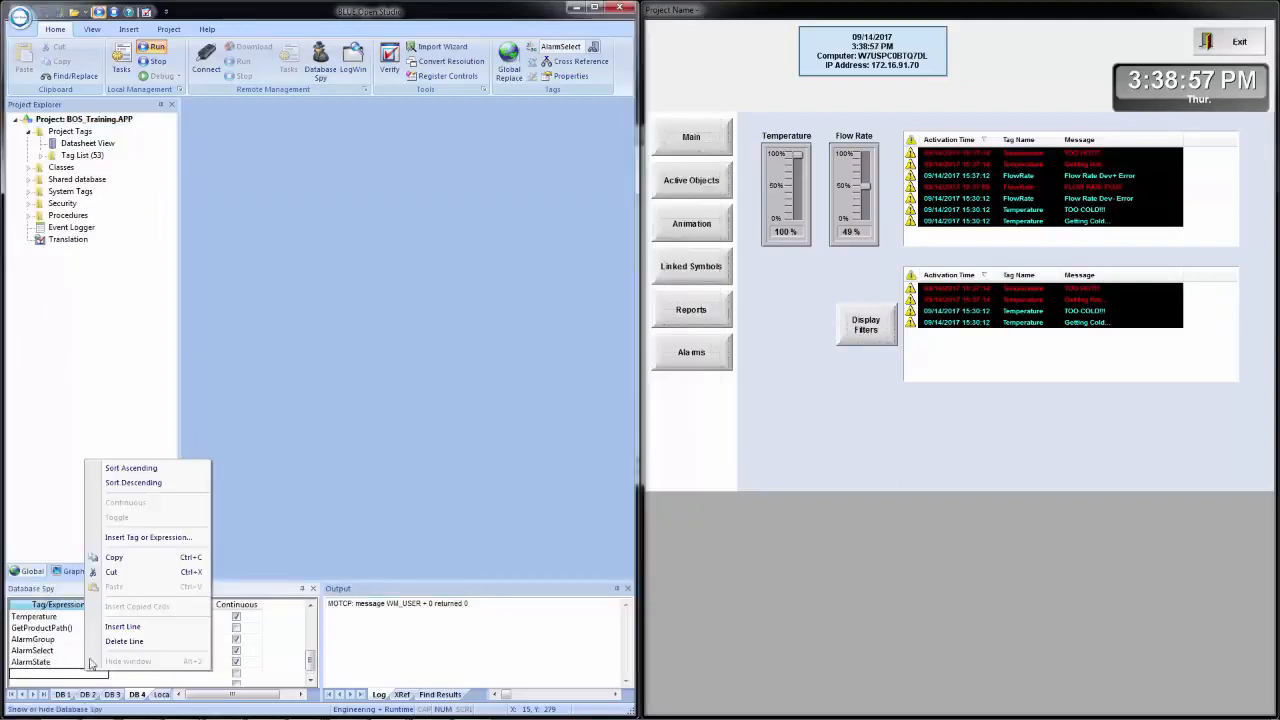
click(122, 545)
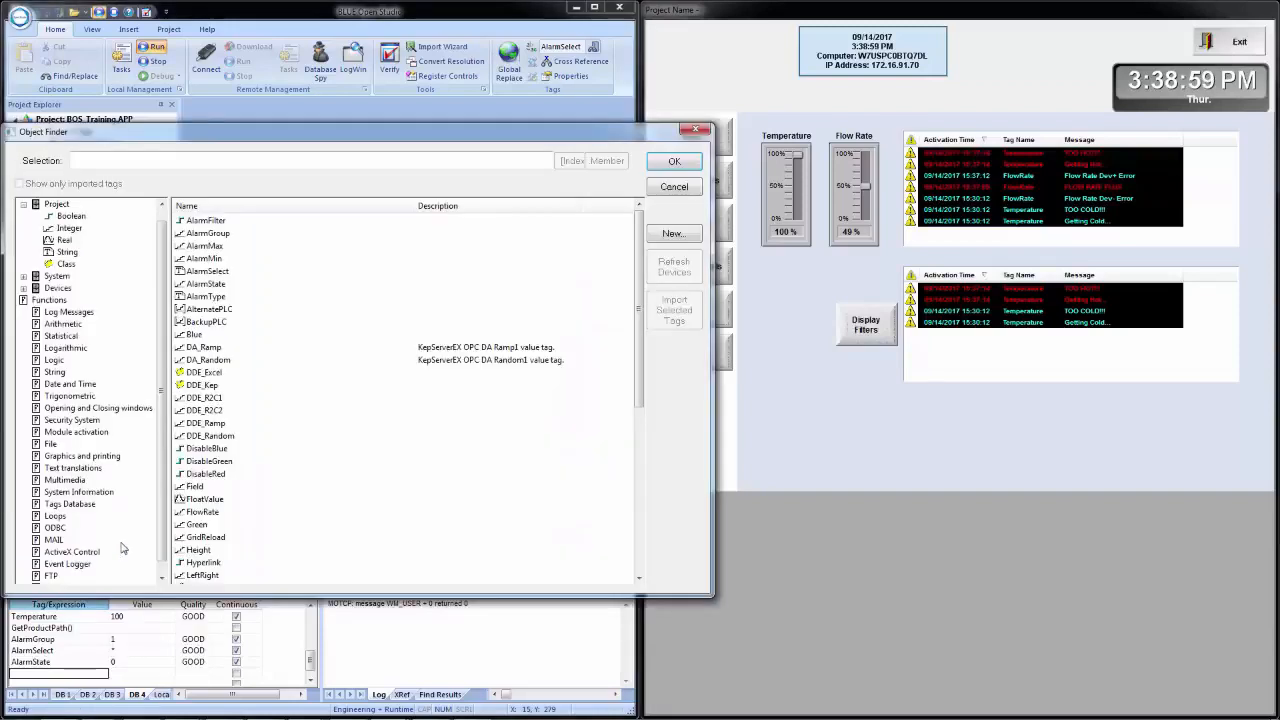
double_click(210, 298)
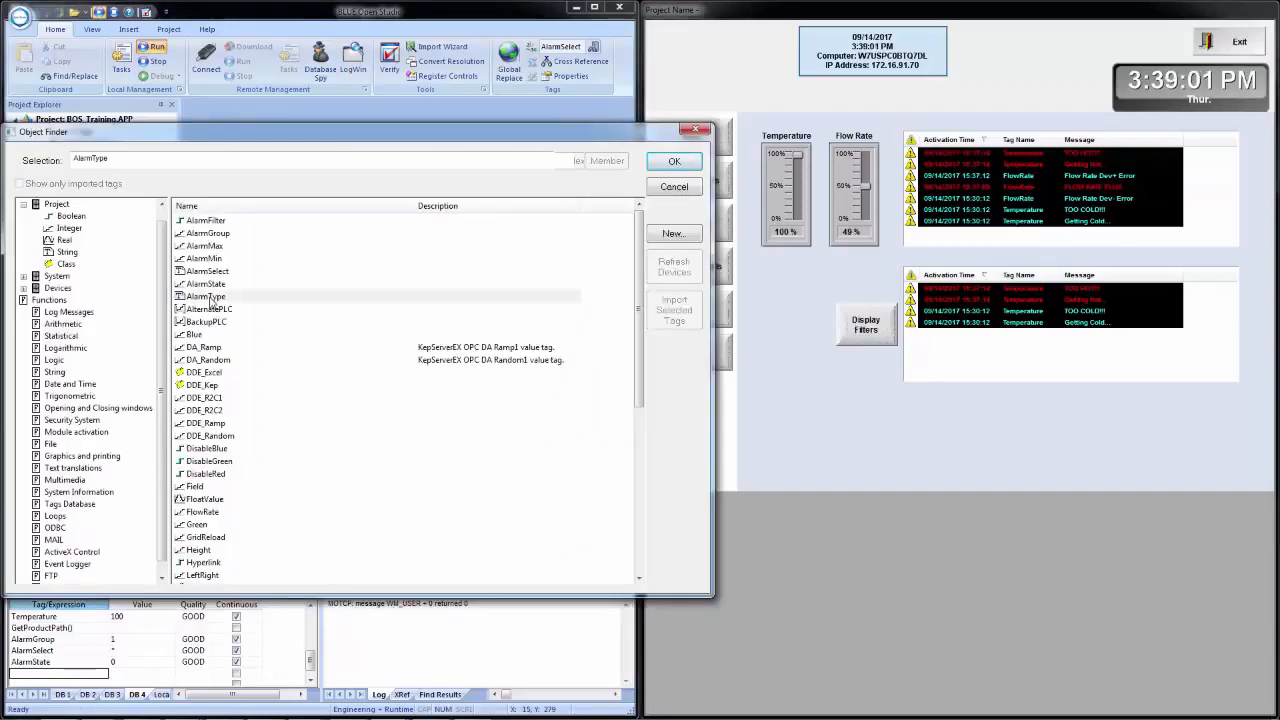
- Add the AlarmMin and AlarmMax tags to the DB 4 watch list and enlarge the Database Spy to show more rows
right_click(86, 672)
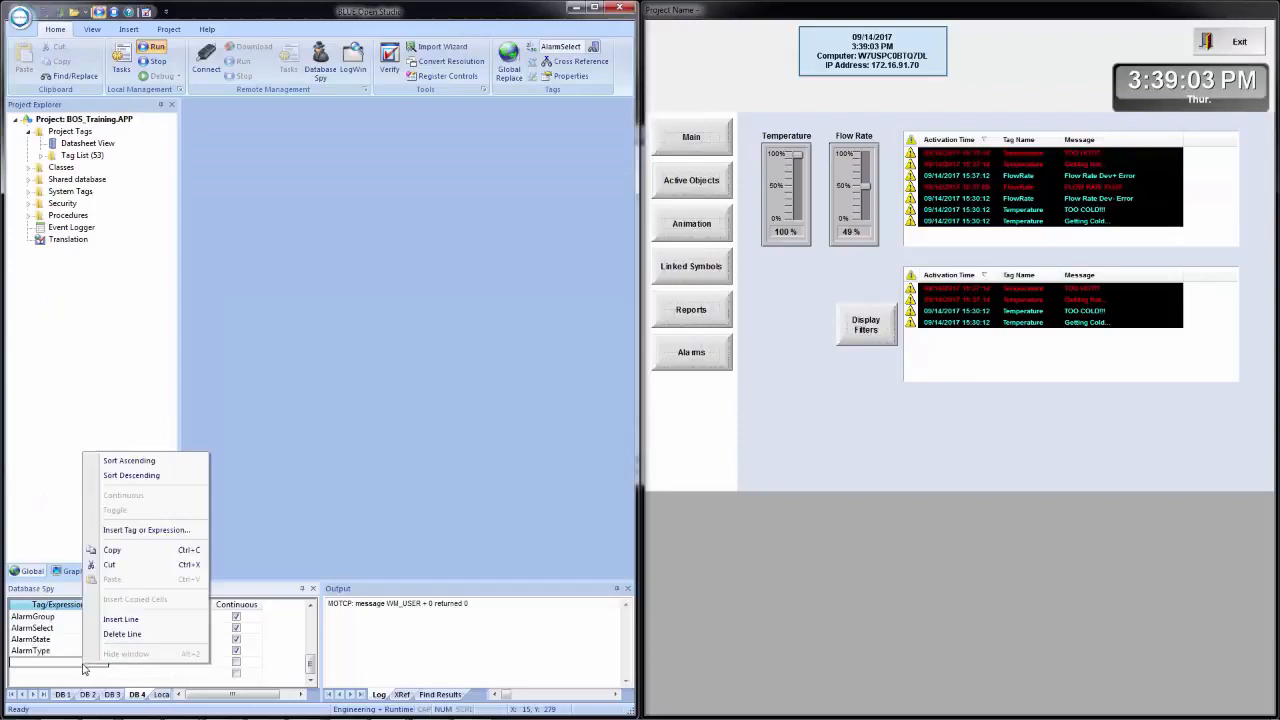
click(128, 533)
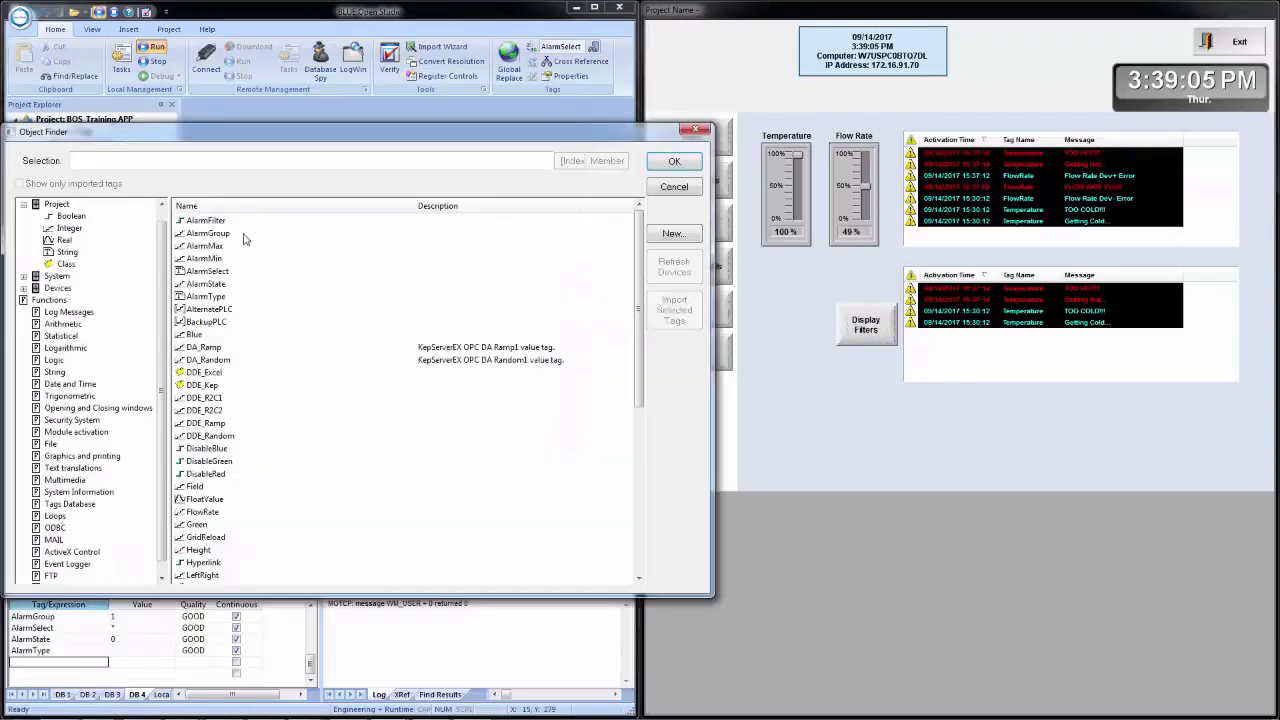
double_click(204, 259)
right_click(70, 672)
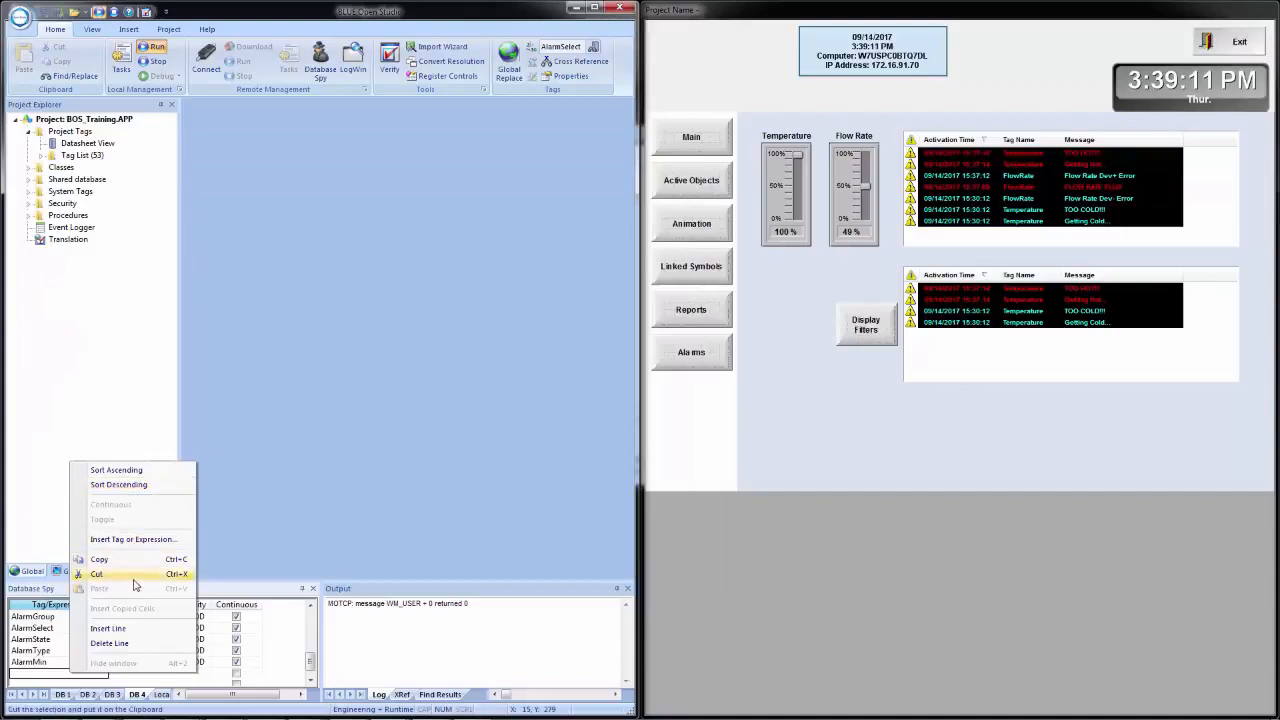
click(133, 539)
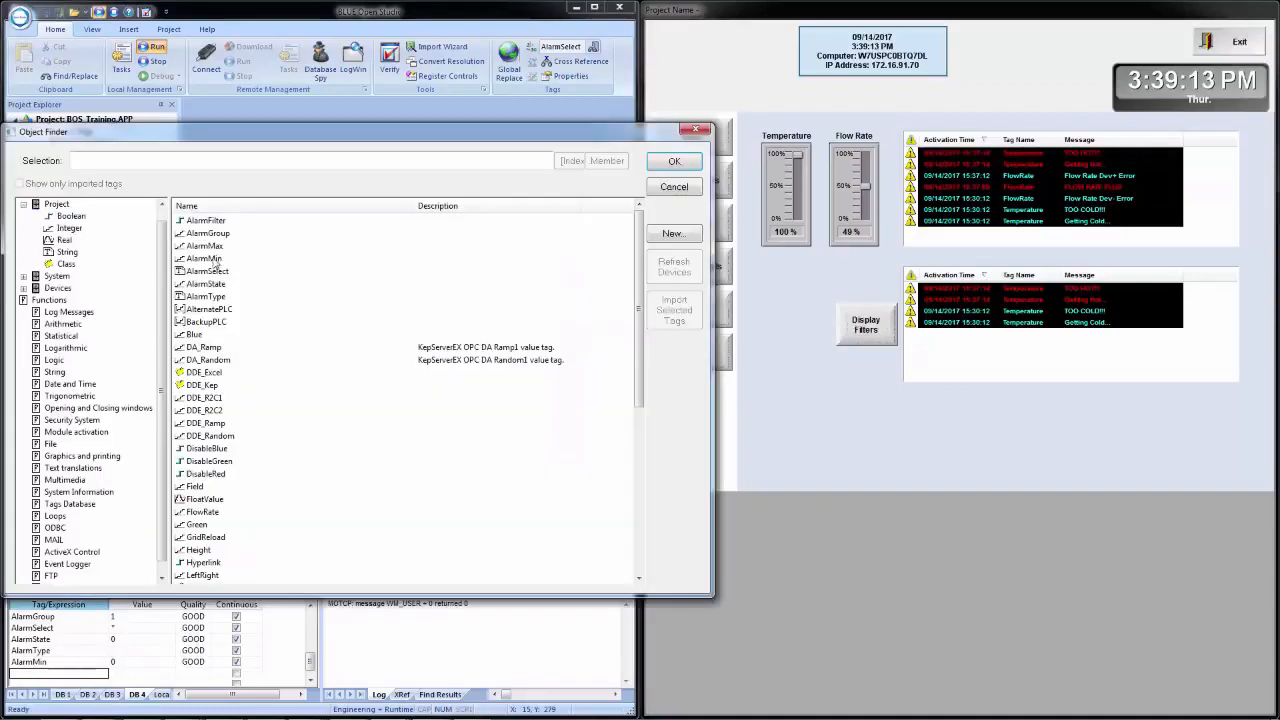
double_click(212, 247)
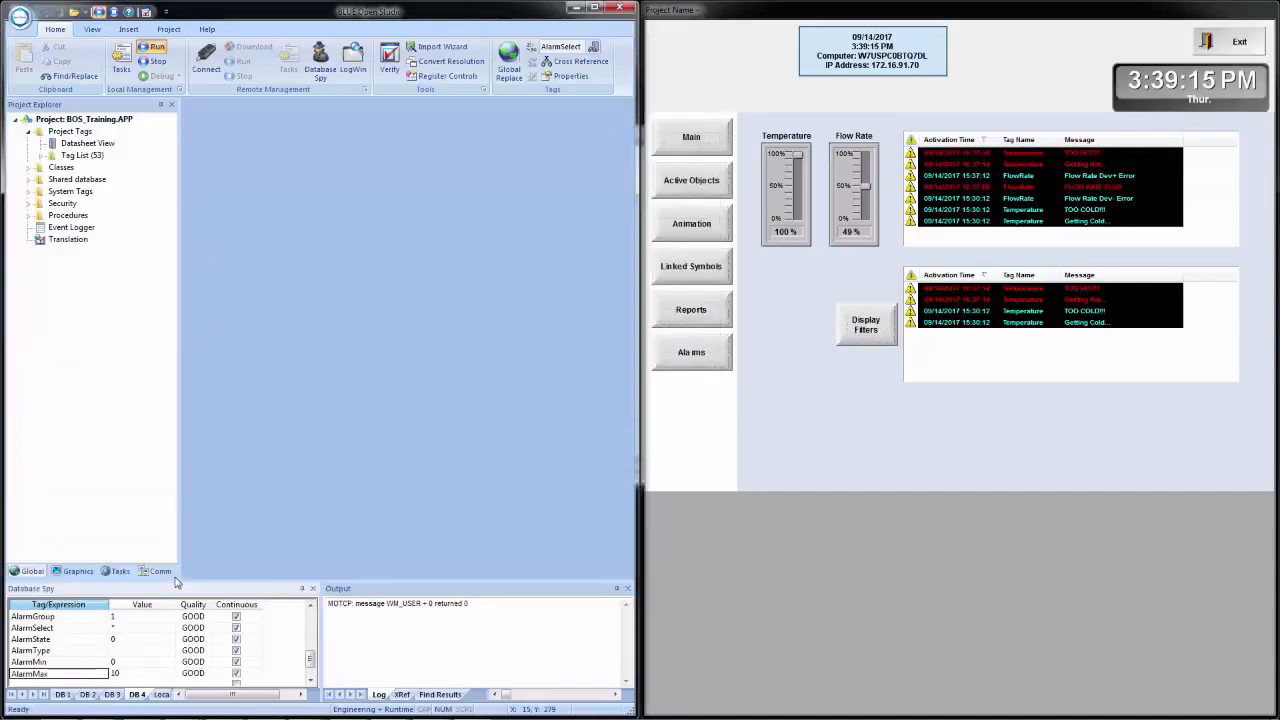
drag(288, 584, 303, 516)
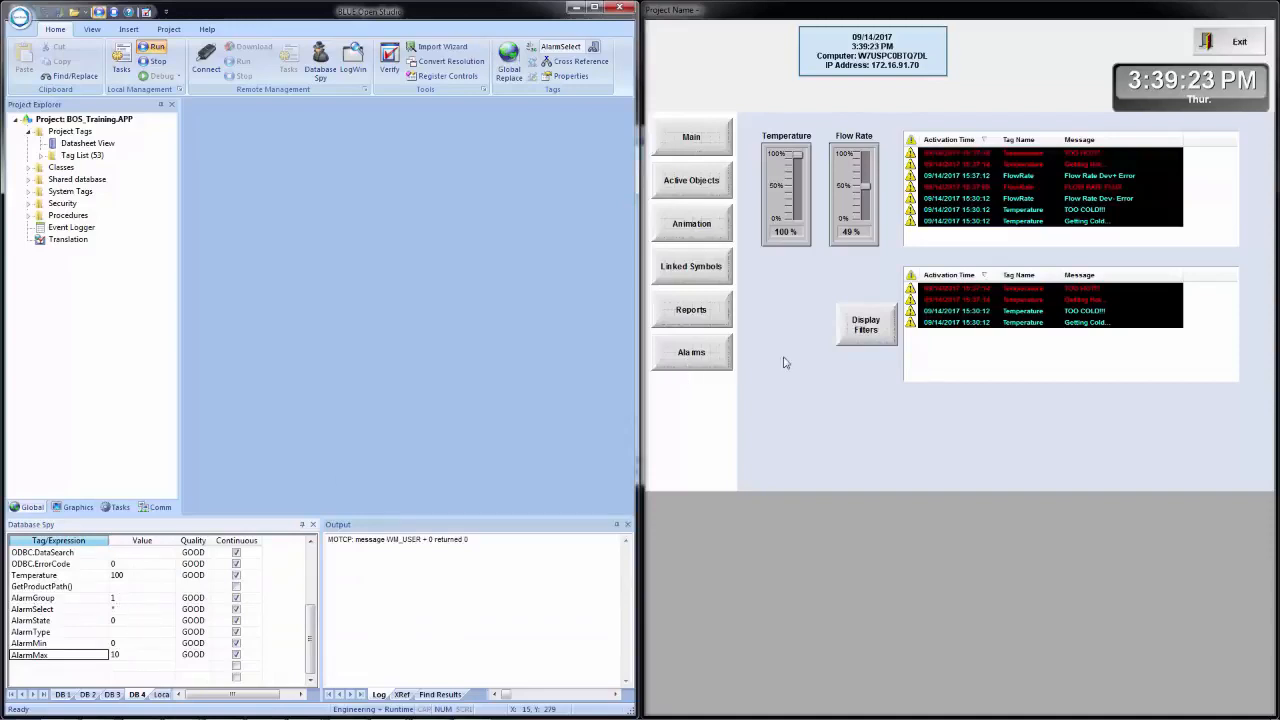
- Filter the running screen's second alarm list to both the Flow Rate and Temperature groups
click(863, 330)
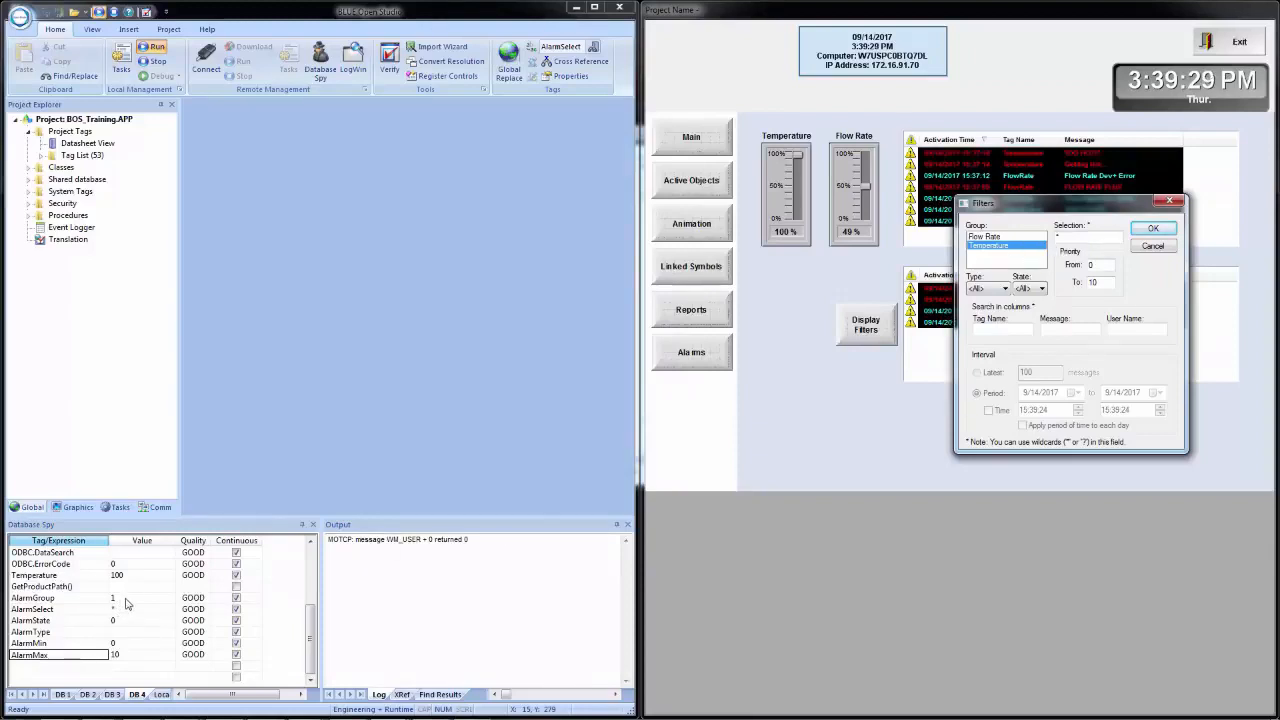
ctrl+click(979, 239)
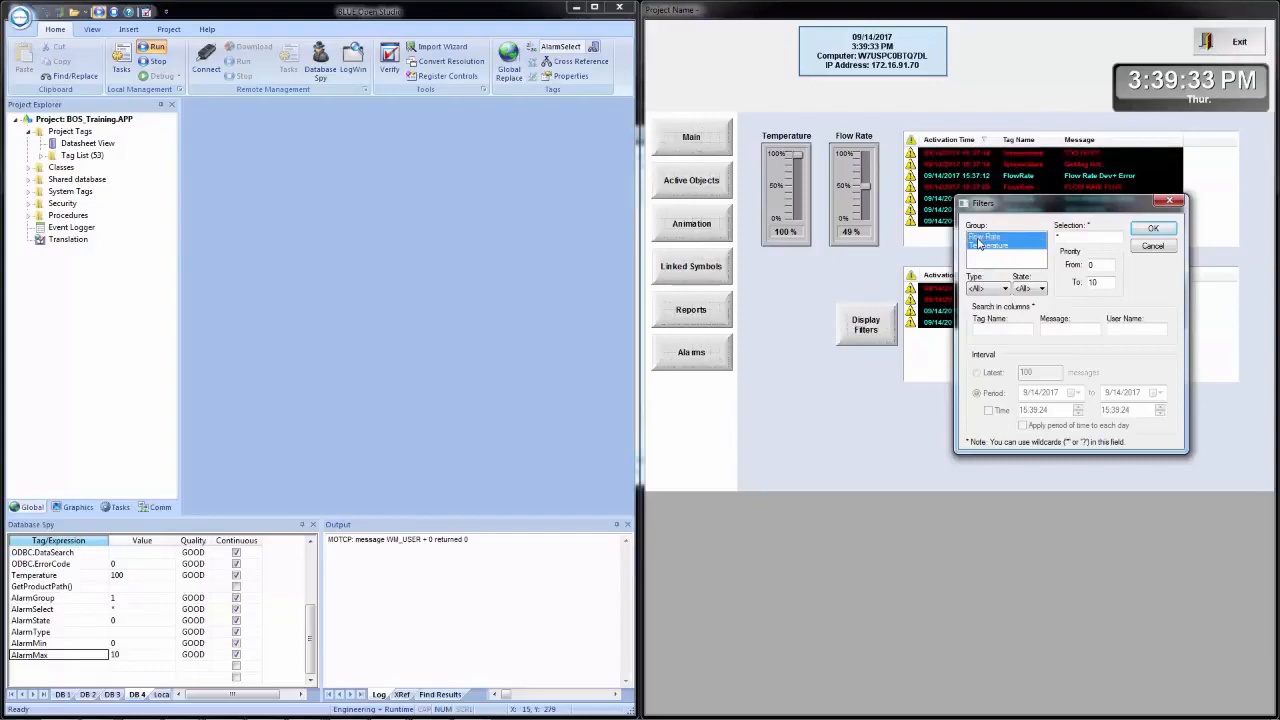
click(1152, 230)
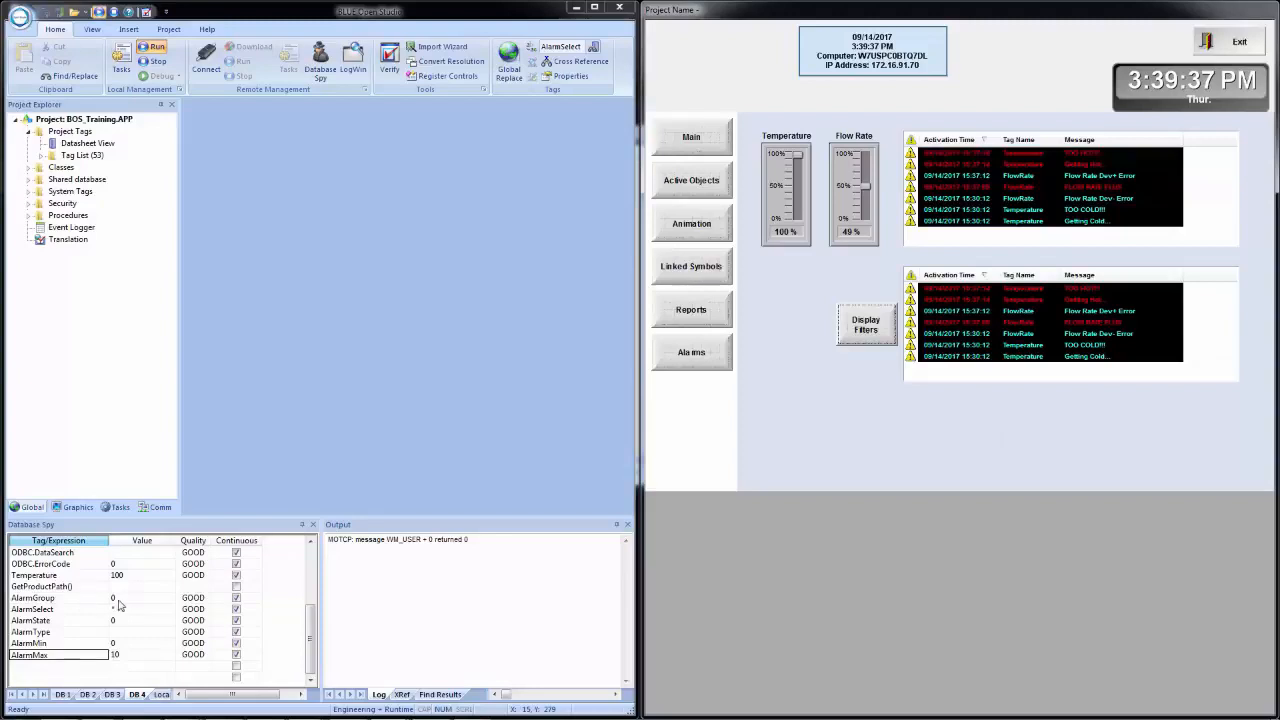
- Filter the second alarm list to the Flow Rate group only
click(884, 332)
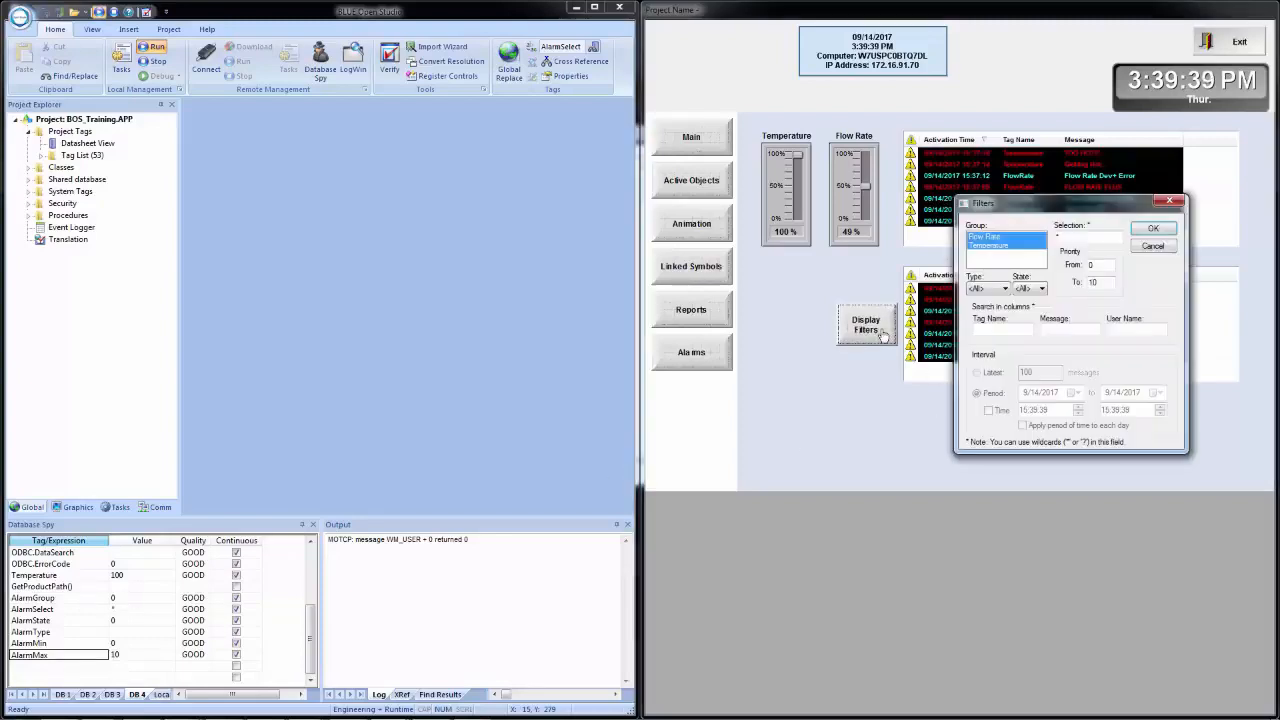
click(993, 253)
click(1151, 229)
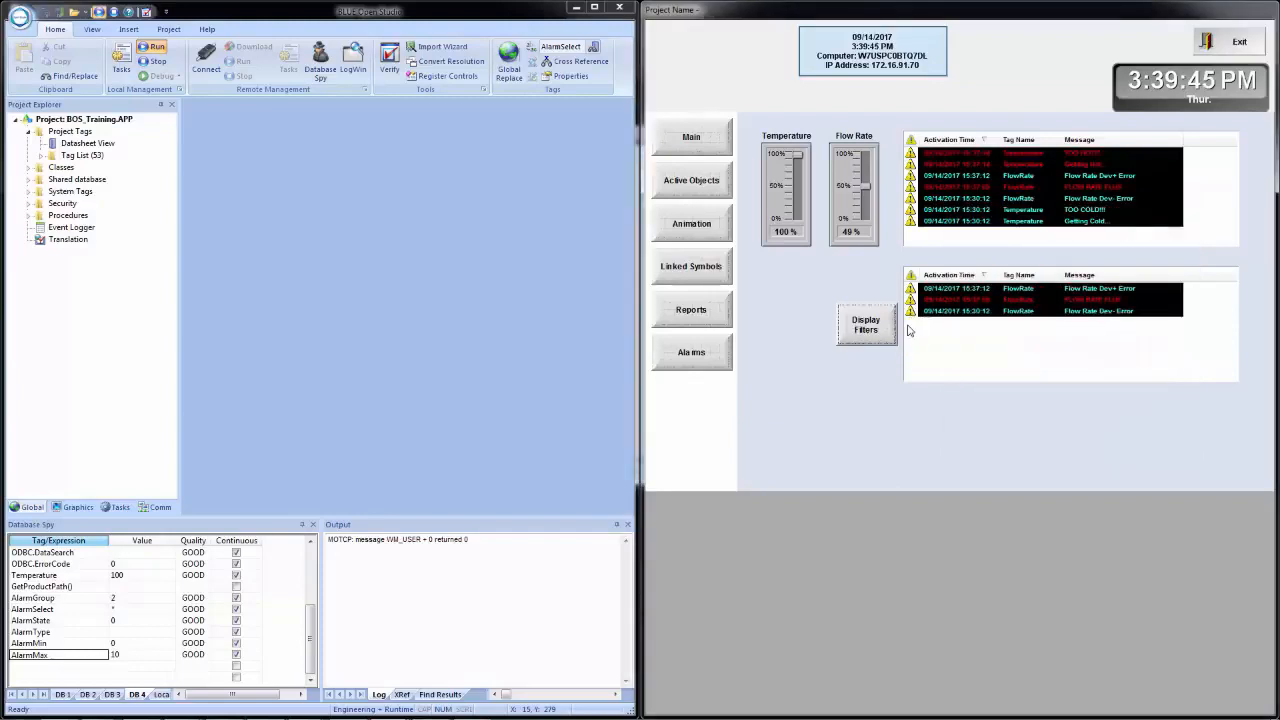
- Examine the Selection filter of the second alarm list and dismiss the filters without applying changes
click(872, 334)
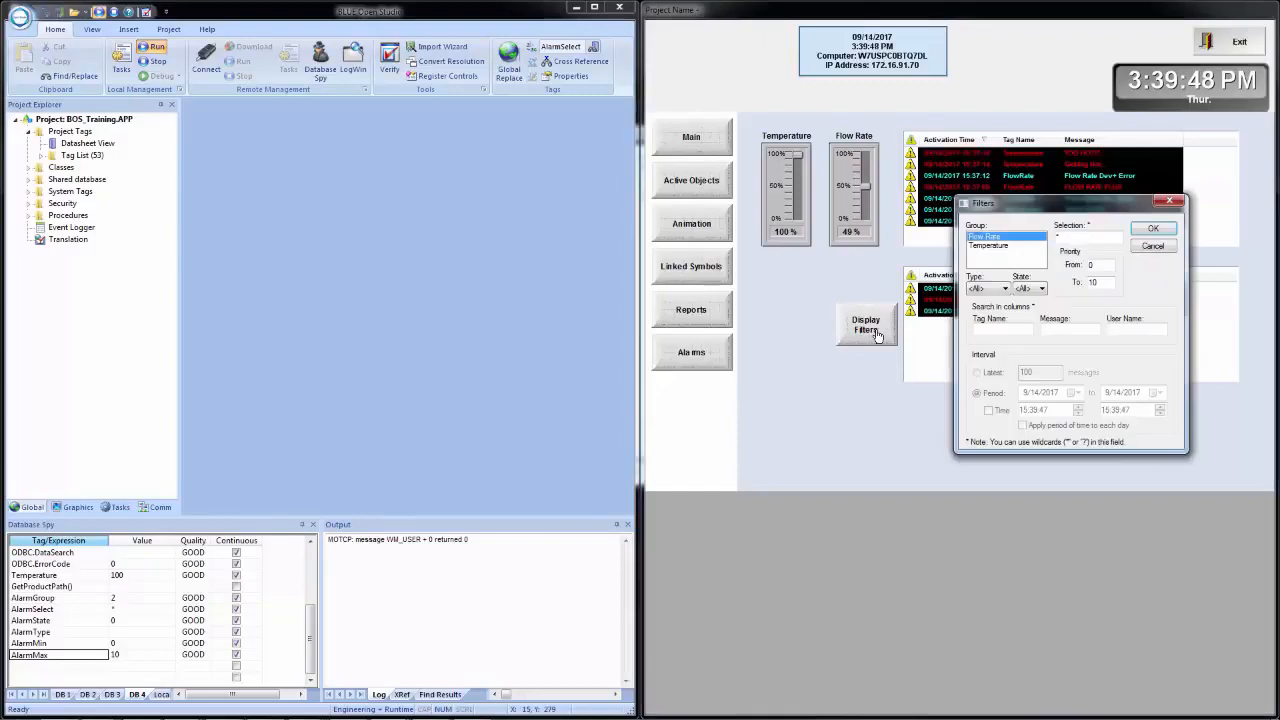
click(1090, 237)
click(1263, 242)
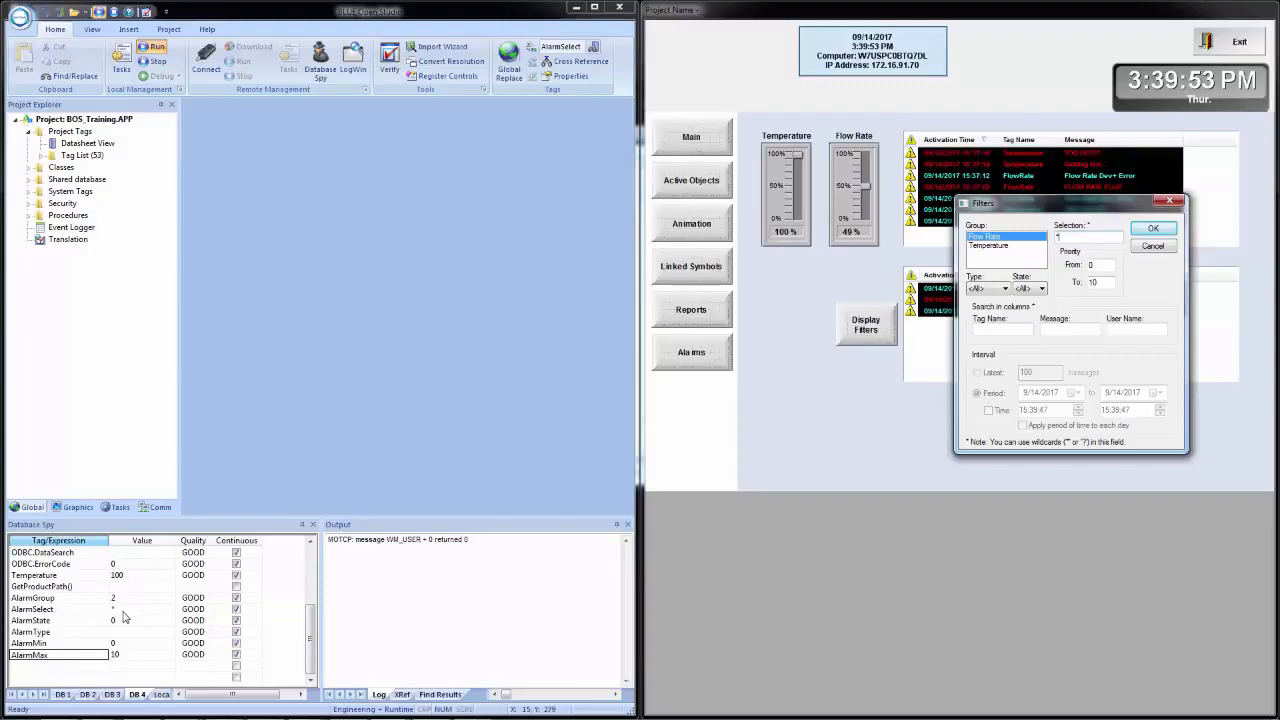
click(1150, 246)
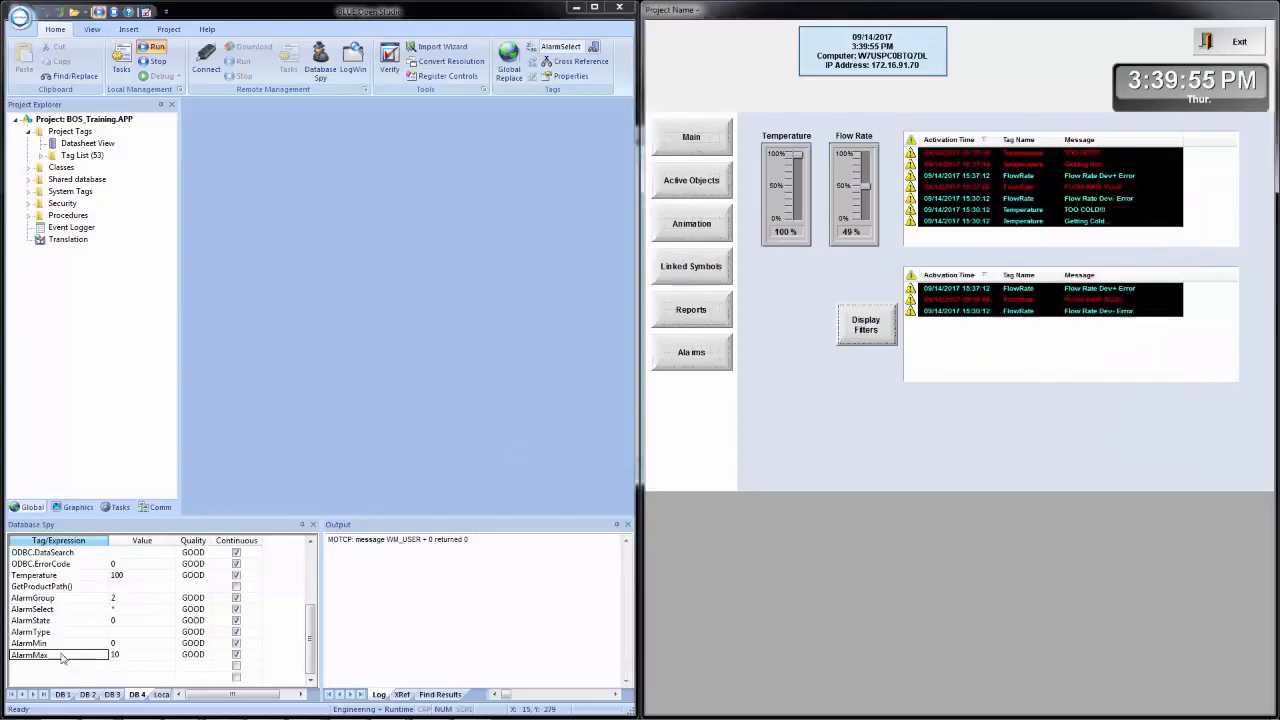
- Set the AlarmSelect tag's value to AreaA in the watch list and check the Selection entry in the alarm list's filters
click(123, 612)
click(125, 613)
drag(125, 613, 101, 614)
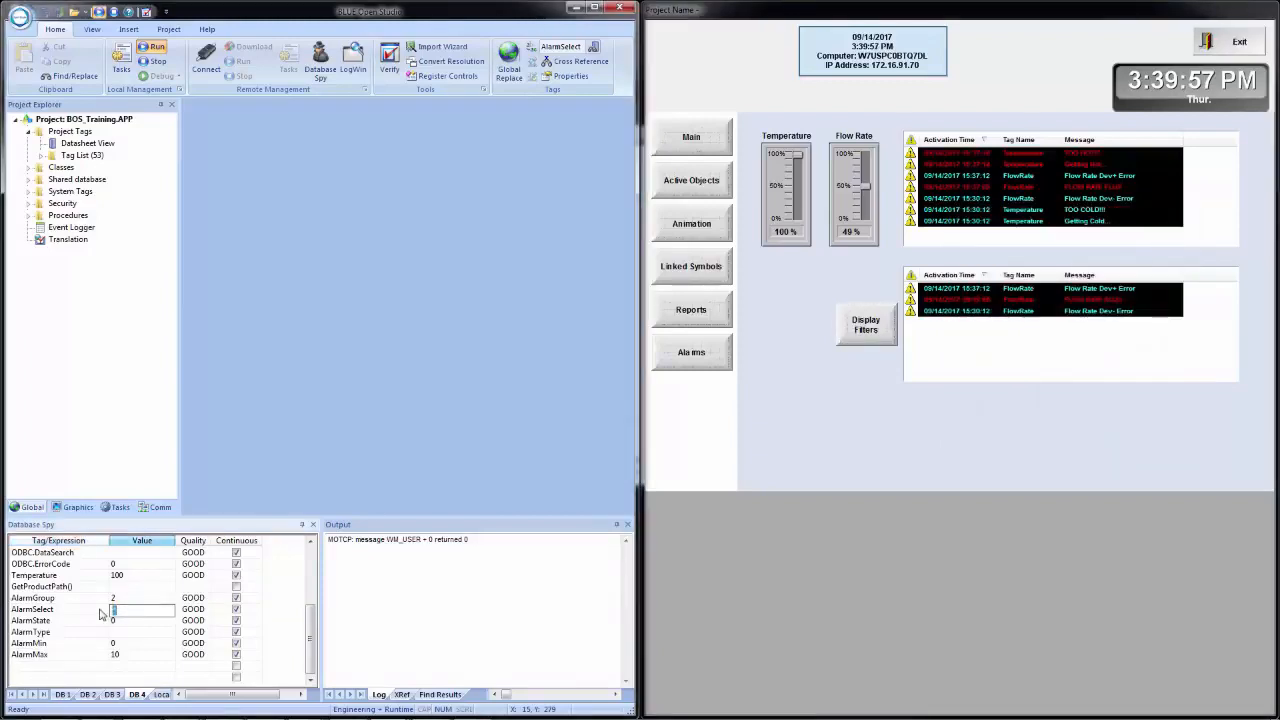
text(AreaA)
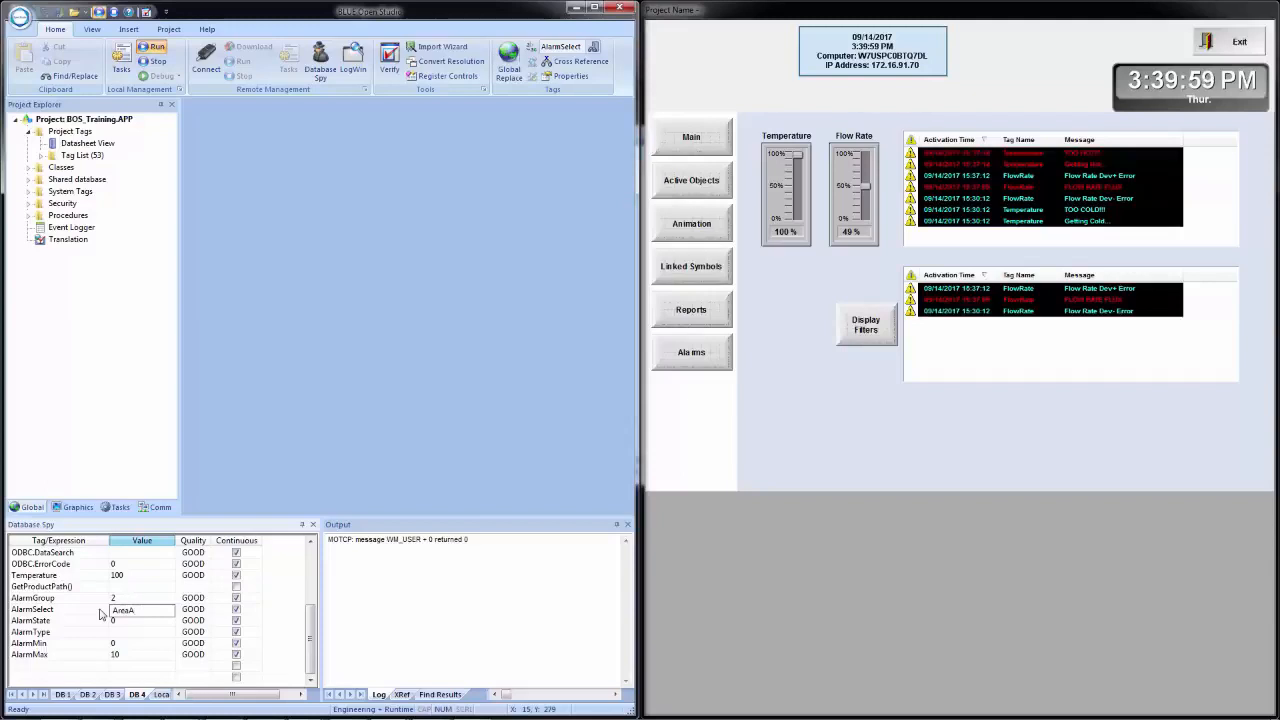
key(Return)
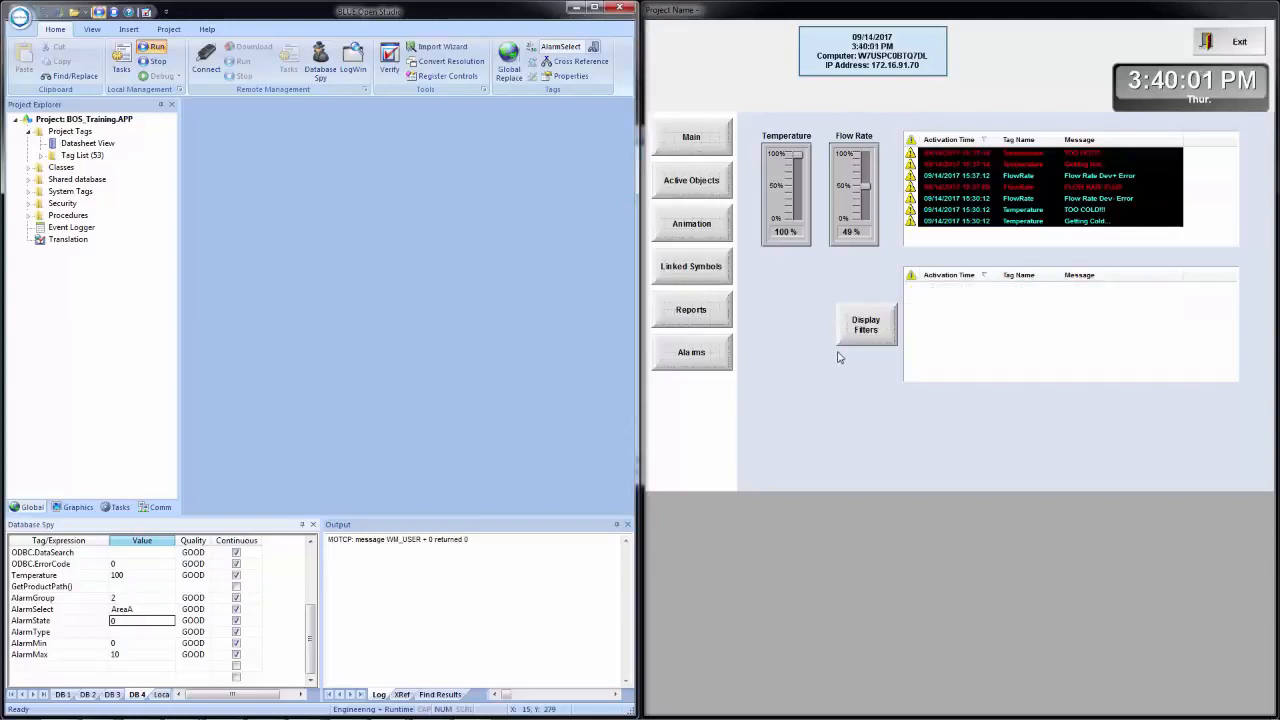
click(866, 328)
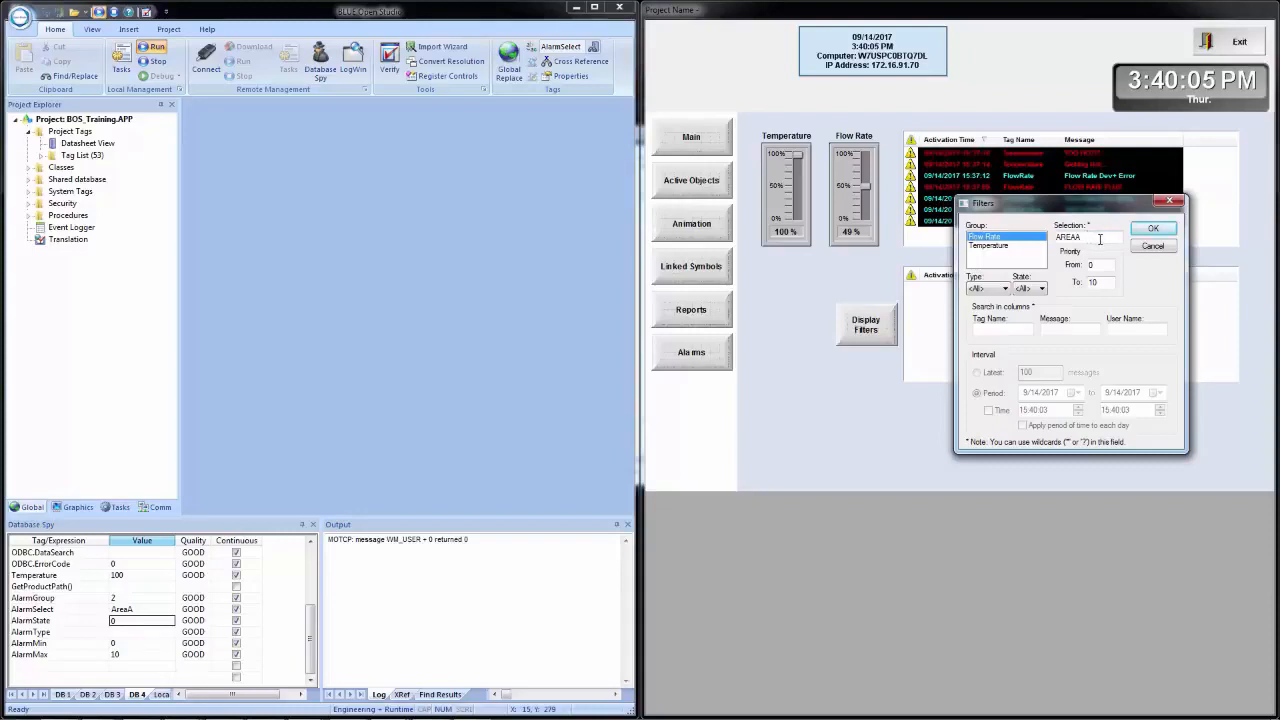
click(1155, 247)
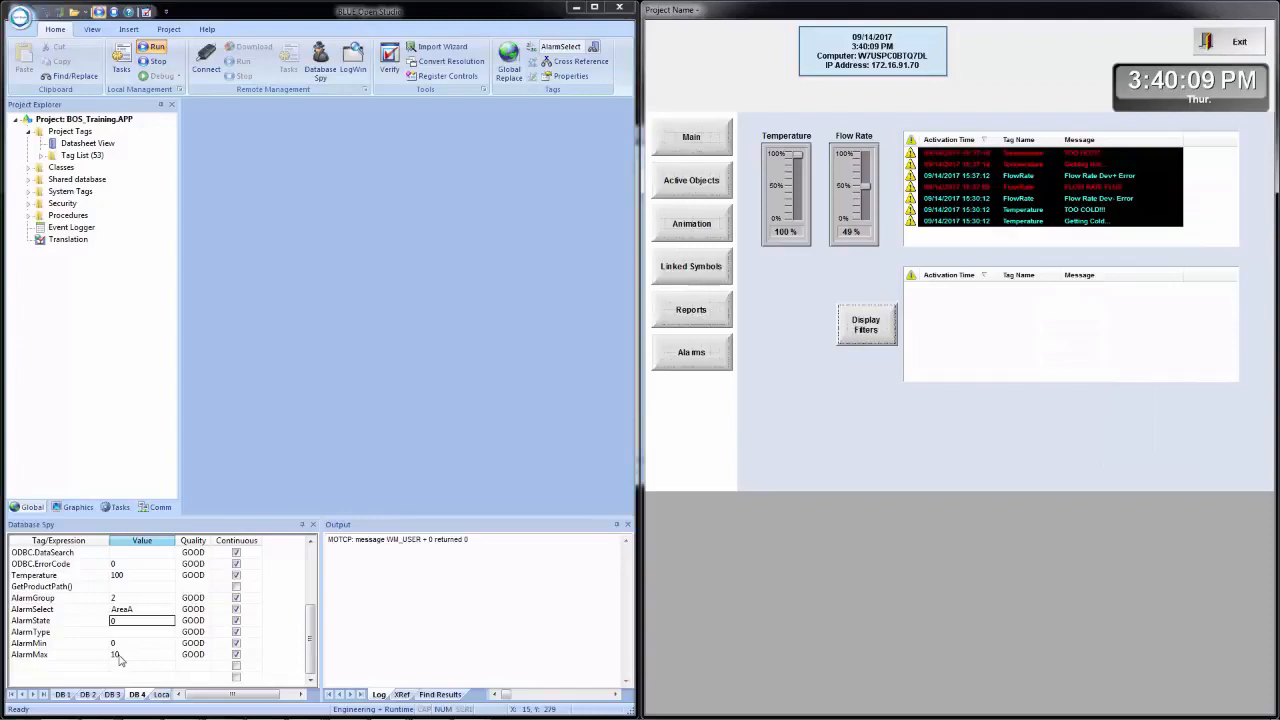
- Clear the AlarmSelect value, set AlarmMax to 1, and check and accept the second alarm list's filters
click(141, 611)
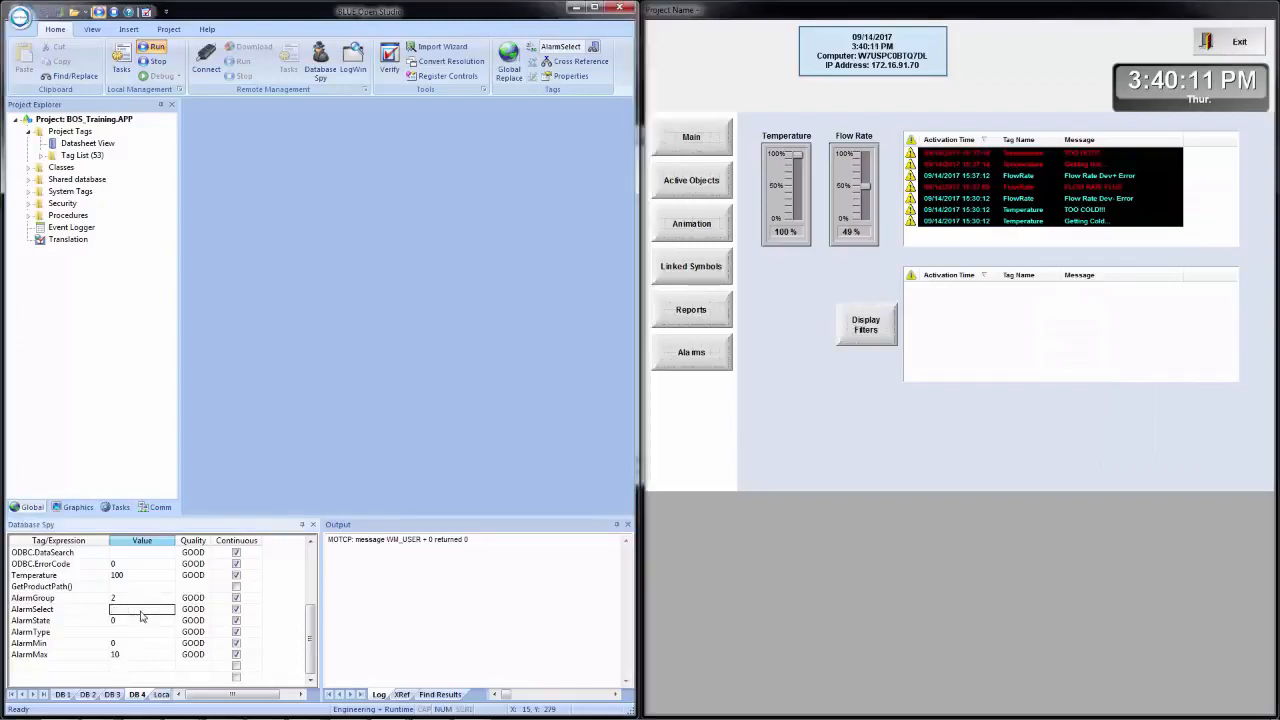
click(125, 657)
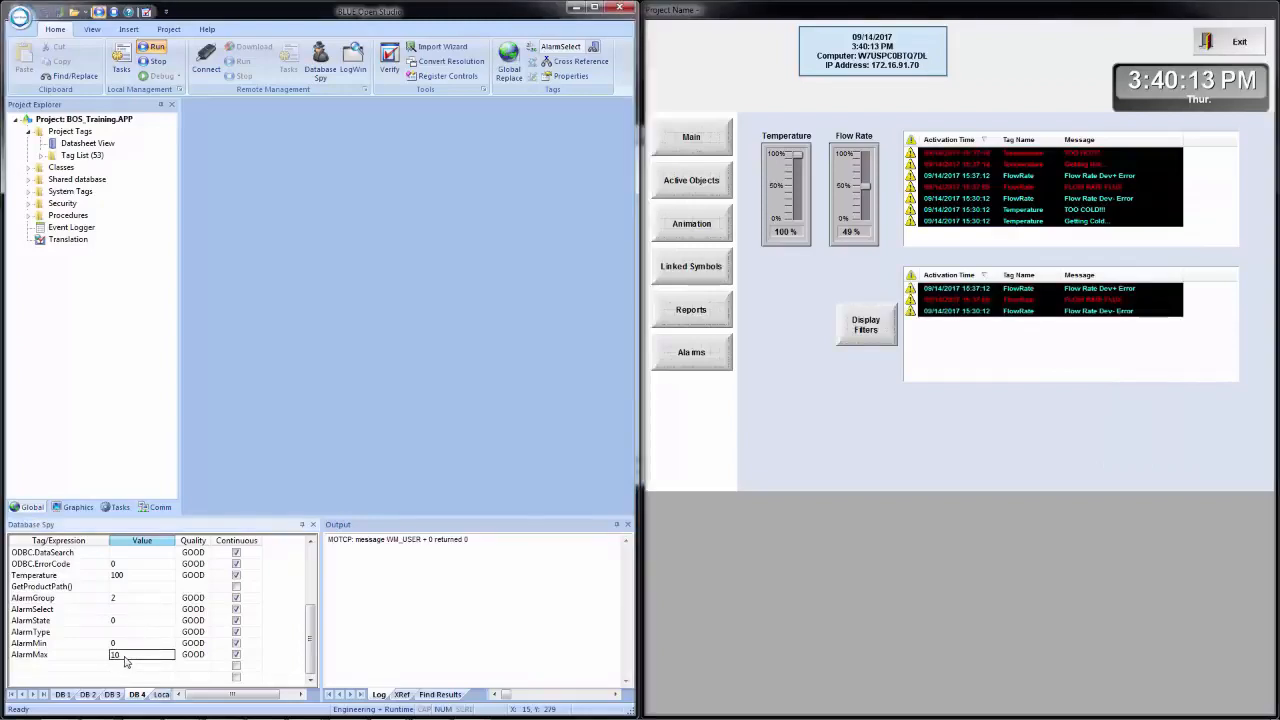
text(1)
key(Return)
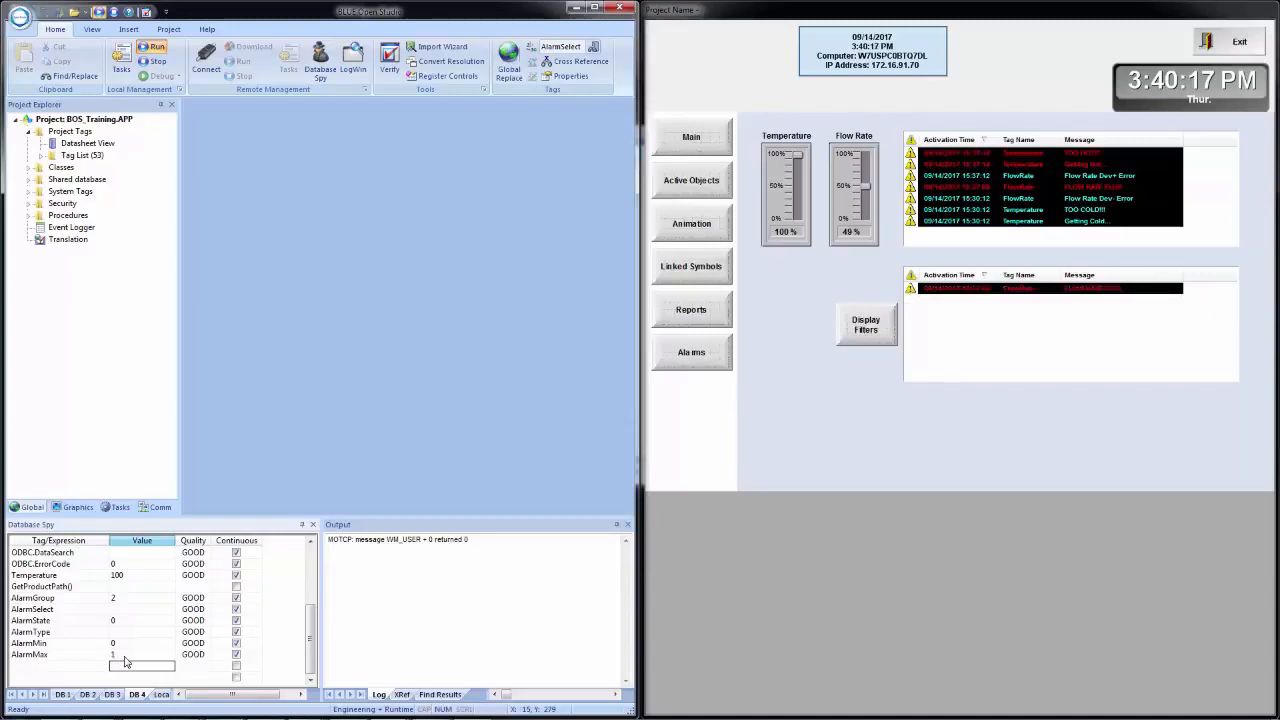
click(870, 327)
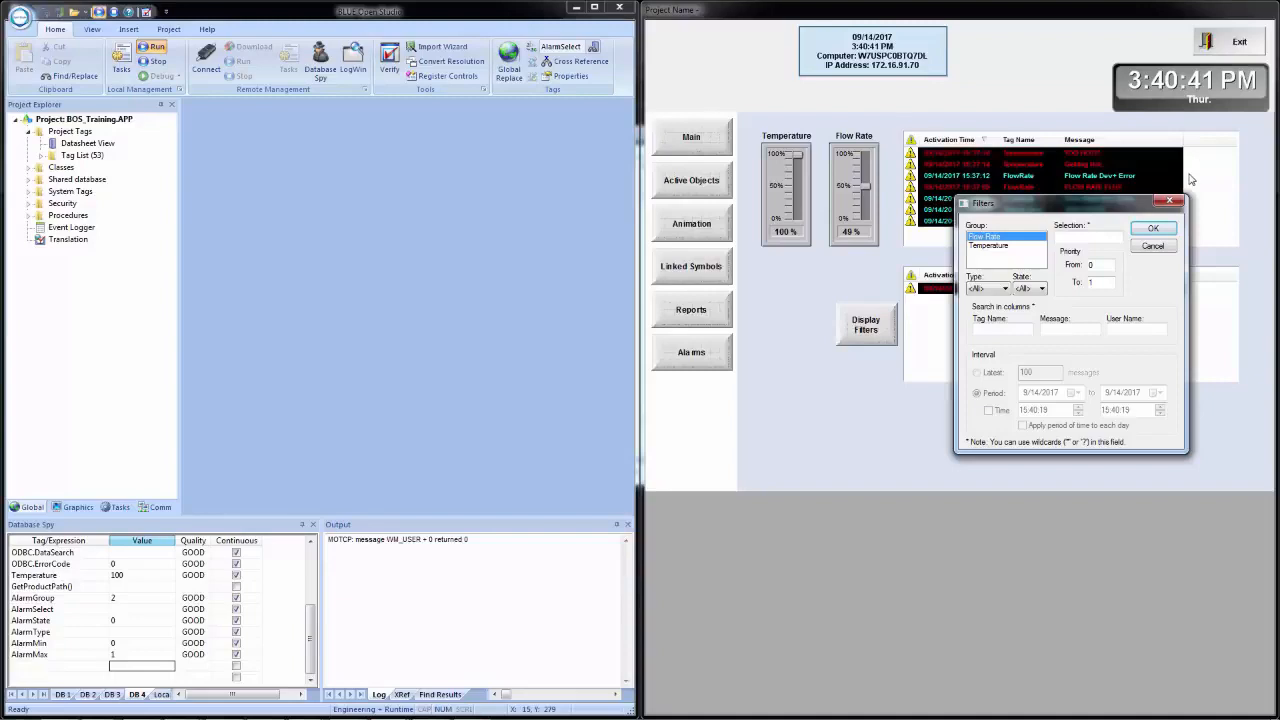
click(1153, 229)
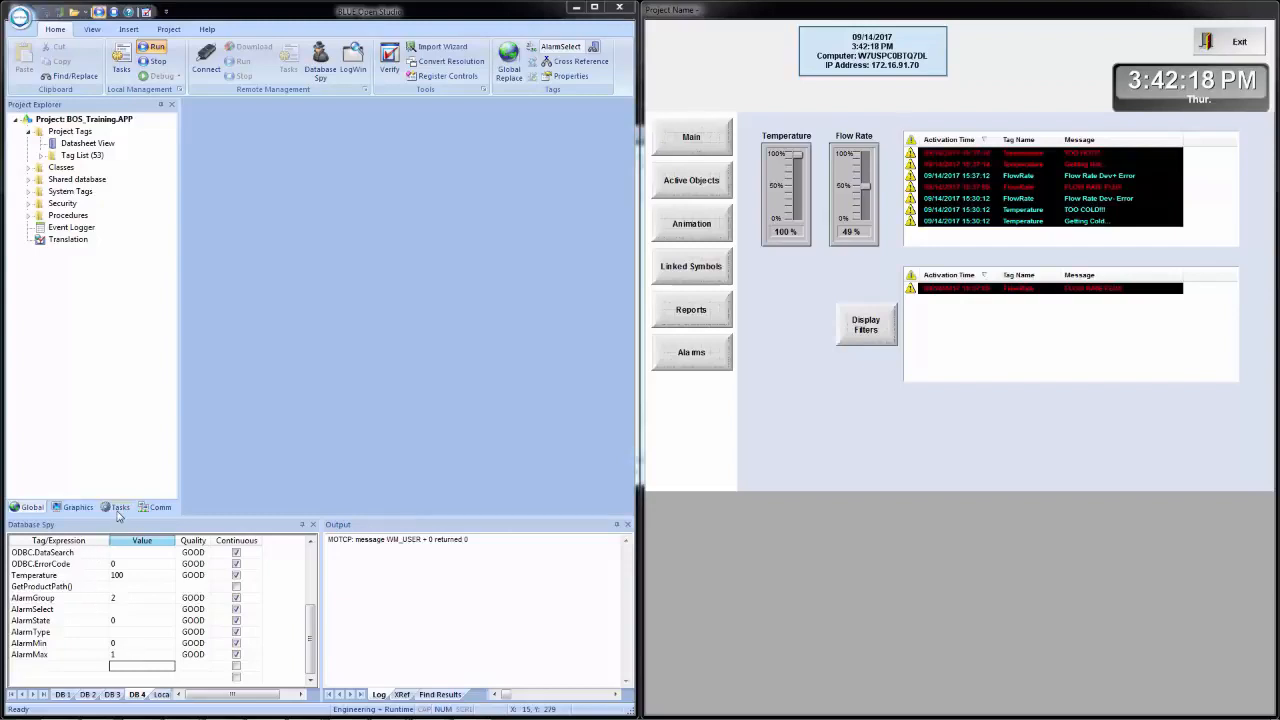
- Open the Alarms screen for editing and place a copy of the second alarm list just below the original
click(73, 507)
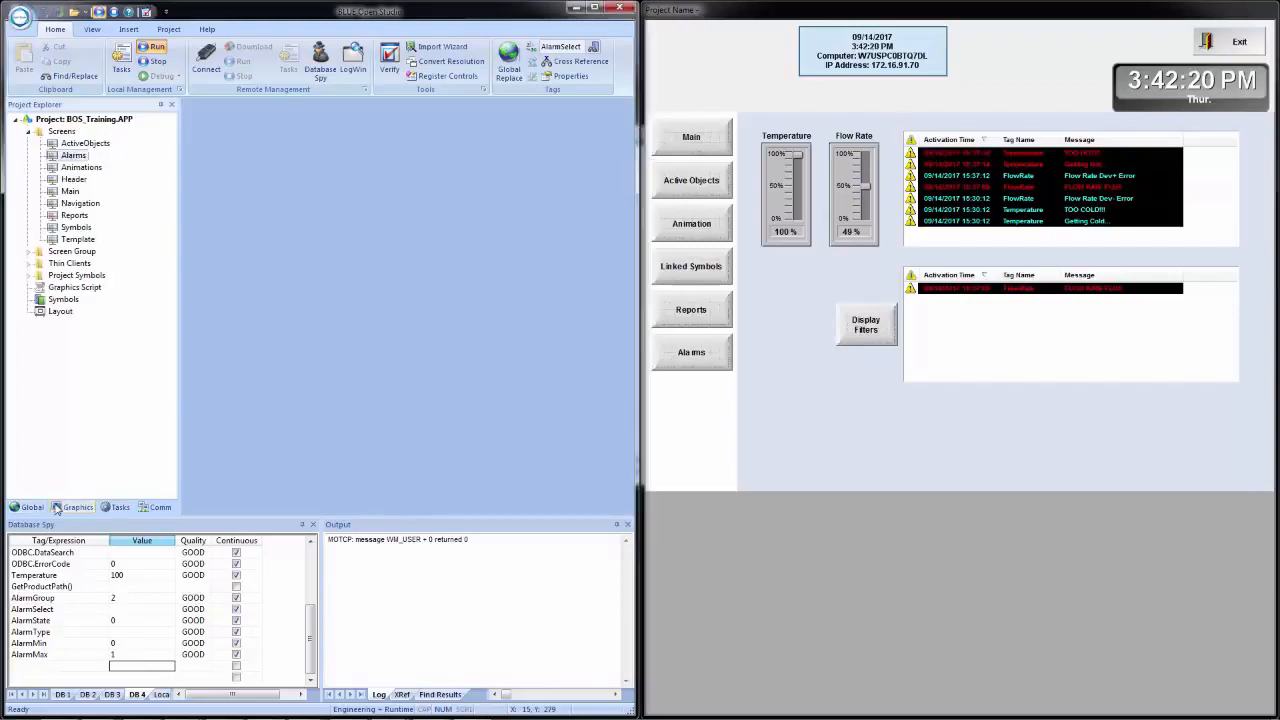
double_click(72, 158)
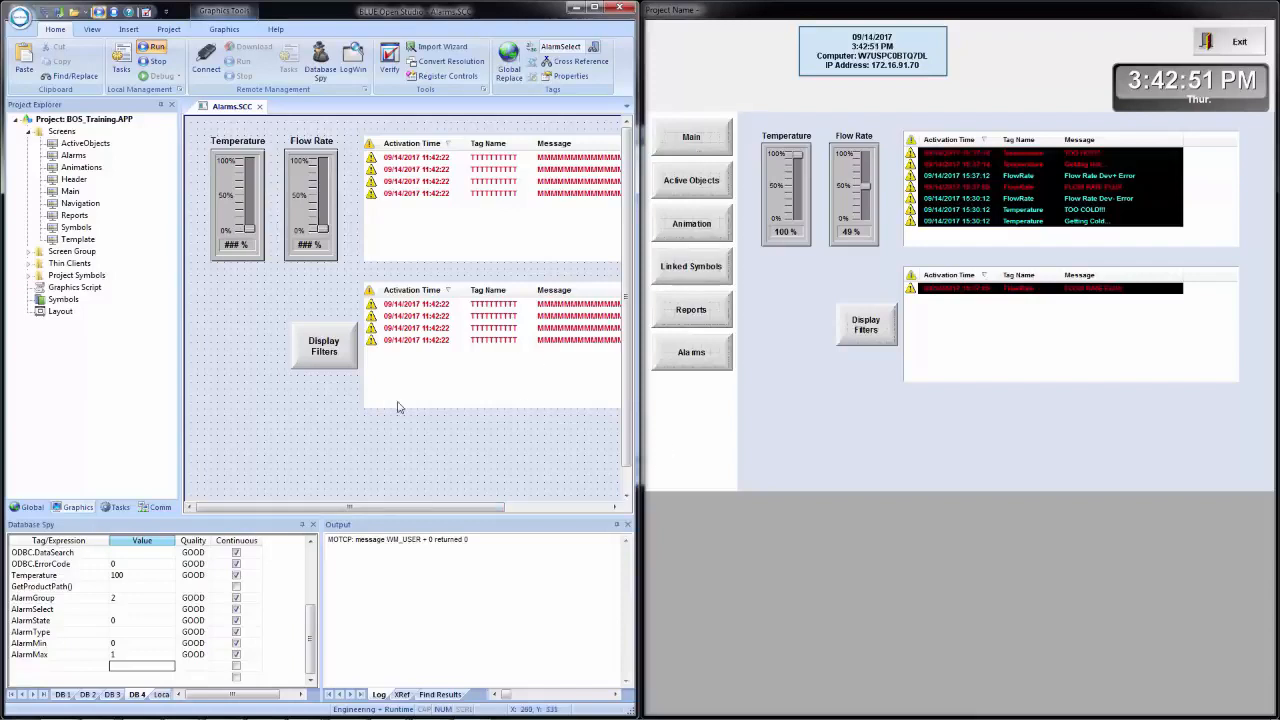
click(462, 360)
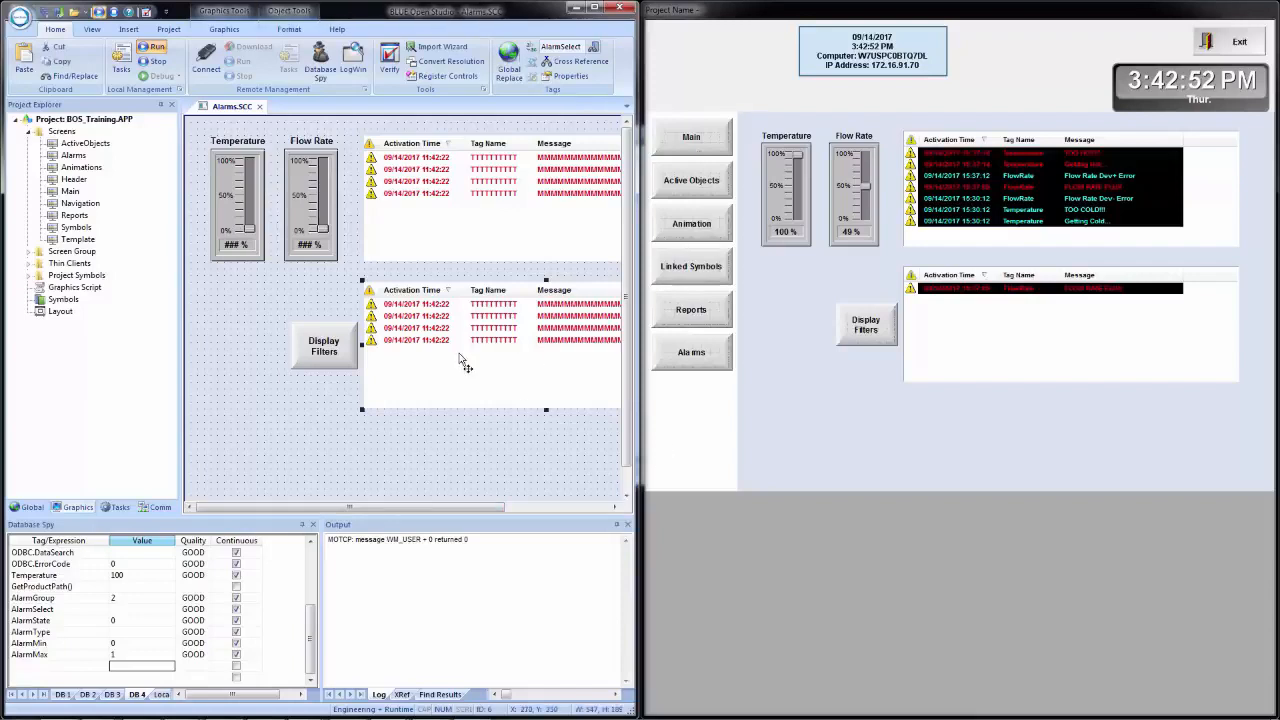
drag(462, 360, 305, 430)
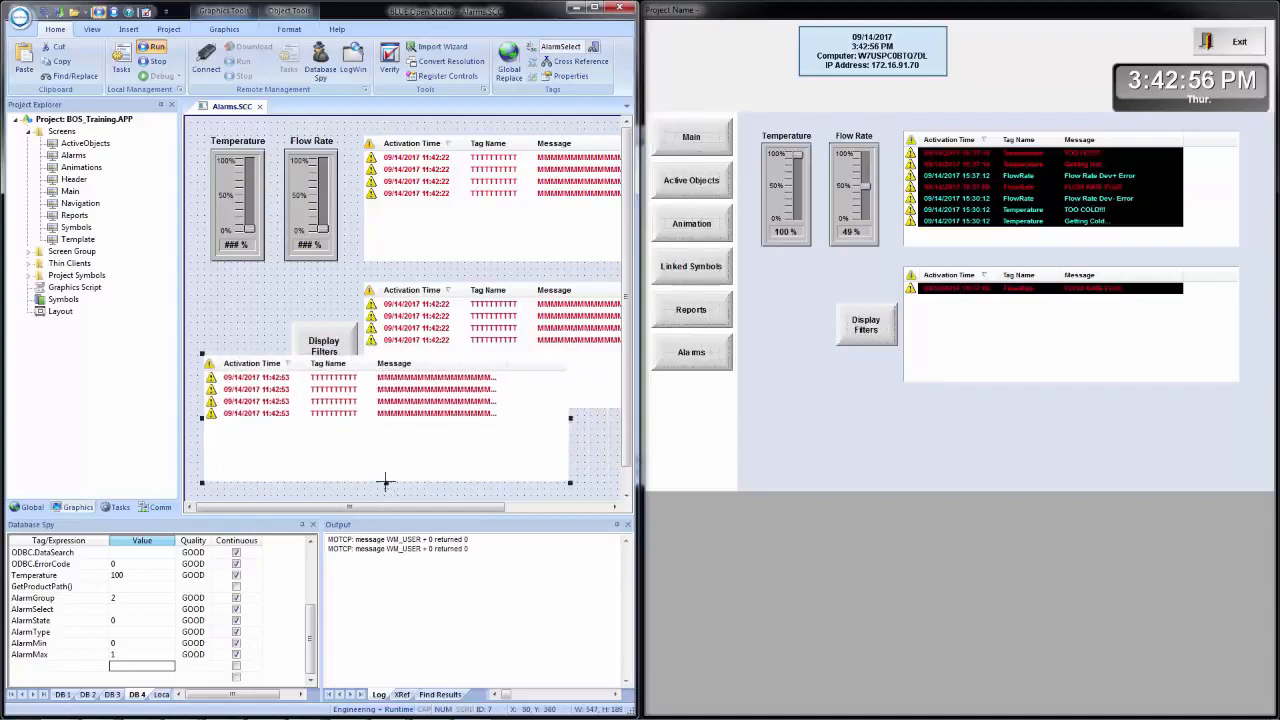
- Shrink the copied alarm list to a one-row height of about 21 and turn off its header
drag(385, 482, 403, 374)
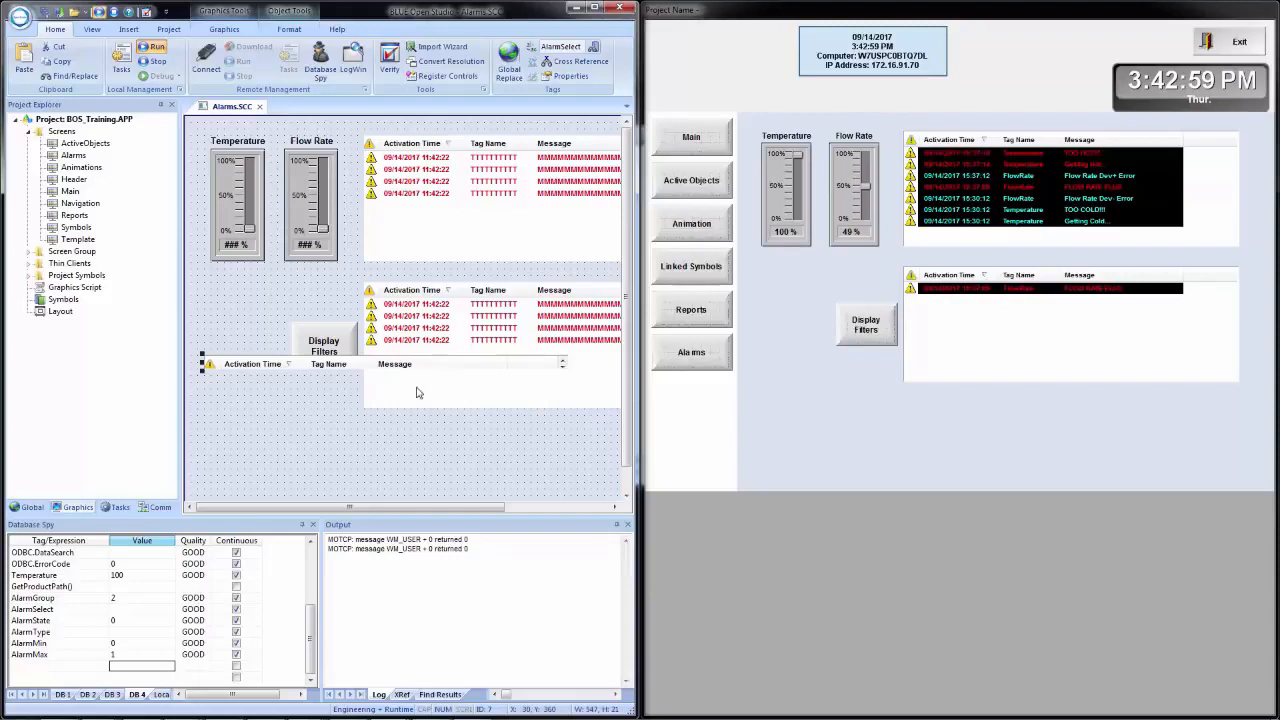
double_click(346, 366)
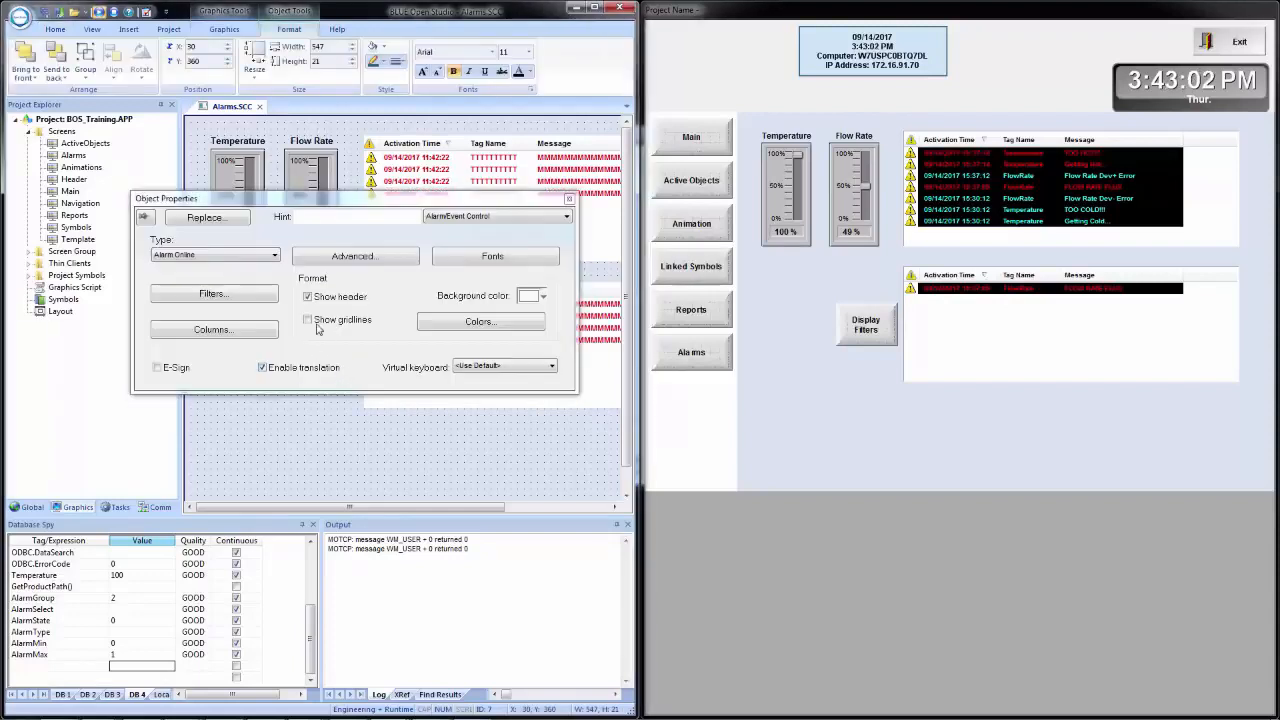
click(335, 300)
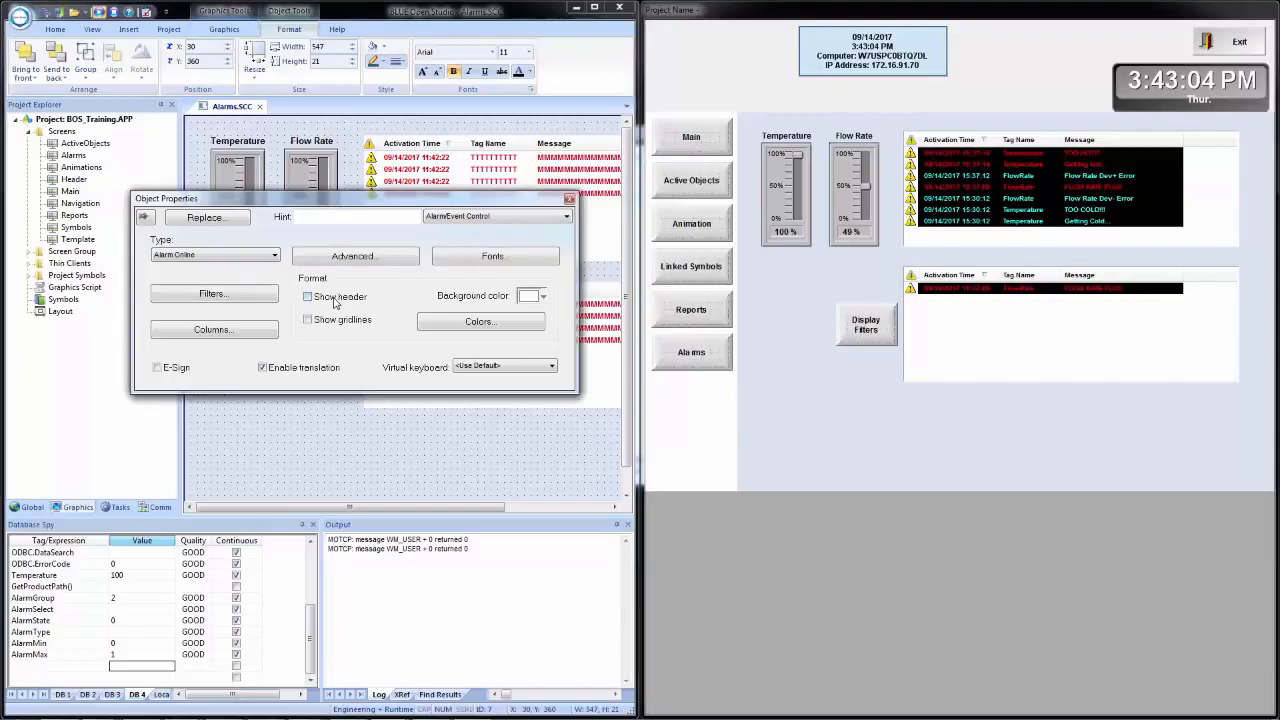
click(359, 446)
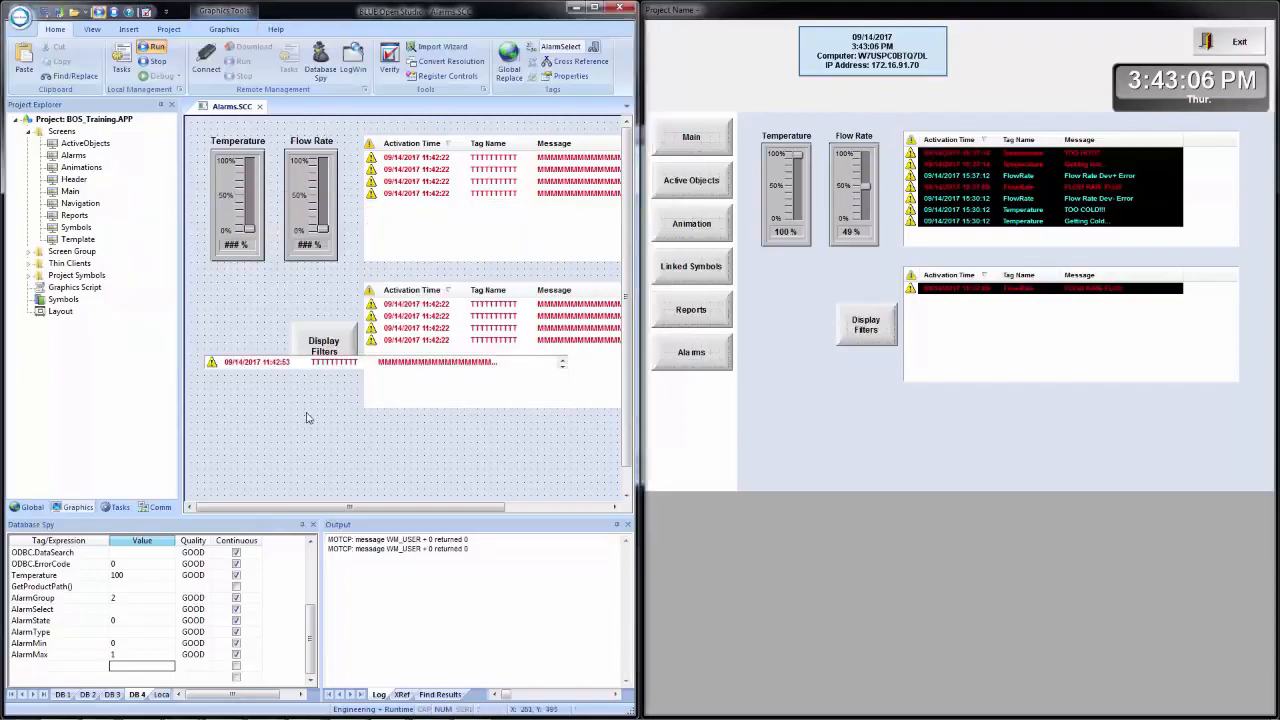
- Move the one-row alarm list to about X 10, Y 540 along the screen's lower edge and widen it to about 621
drag(266, 363, 252, 484)
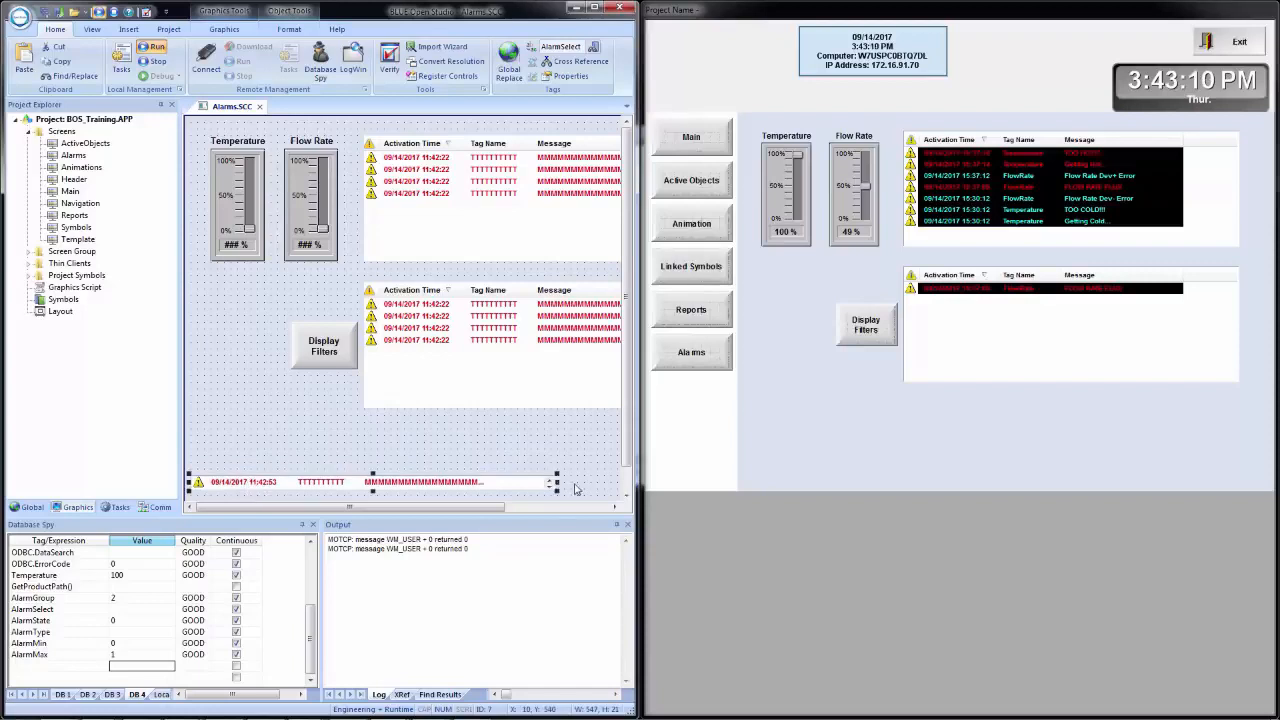
drag(557, 482, 603, 484)
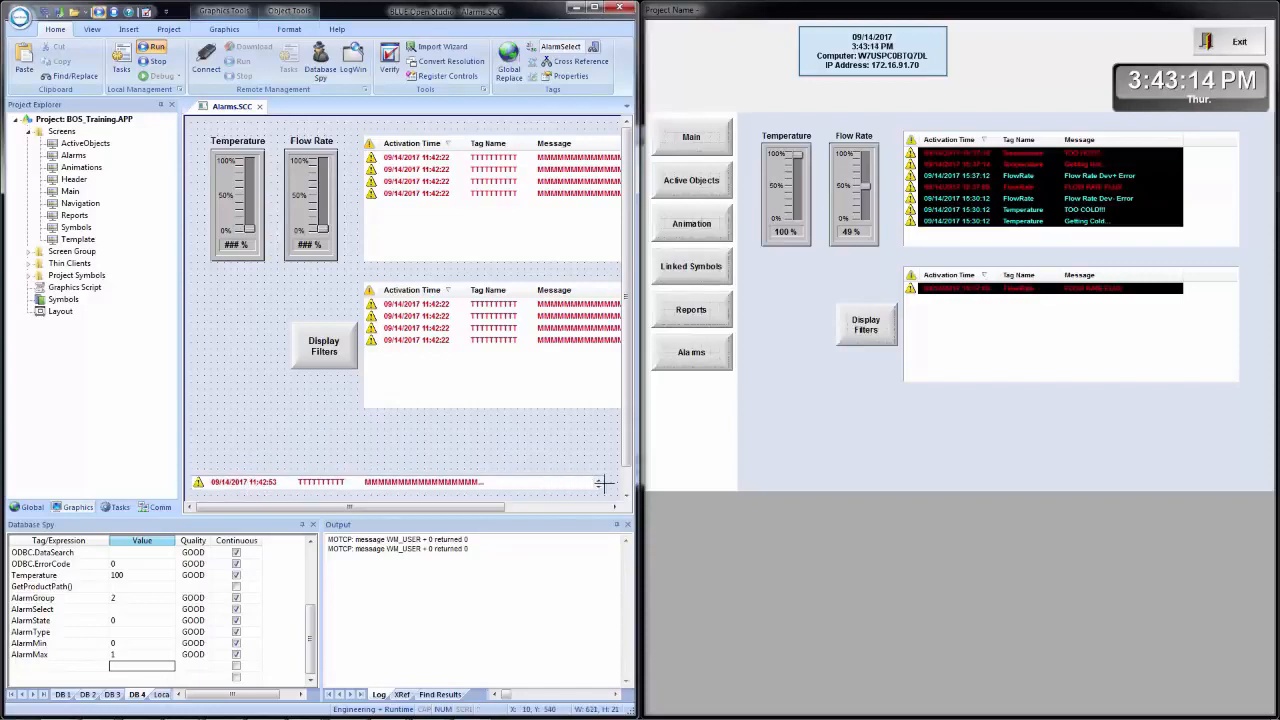
click(505, 472)
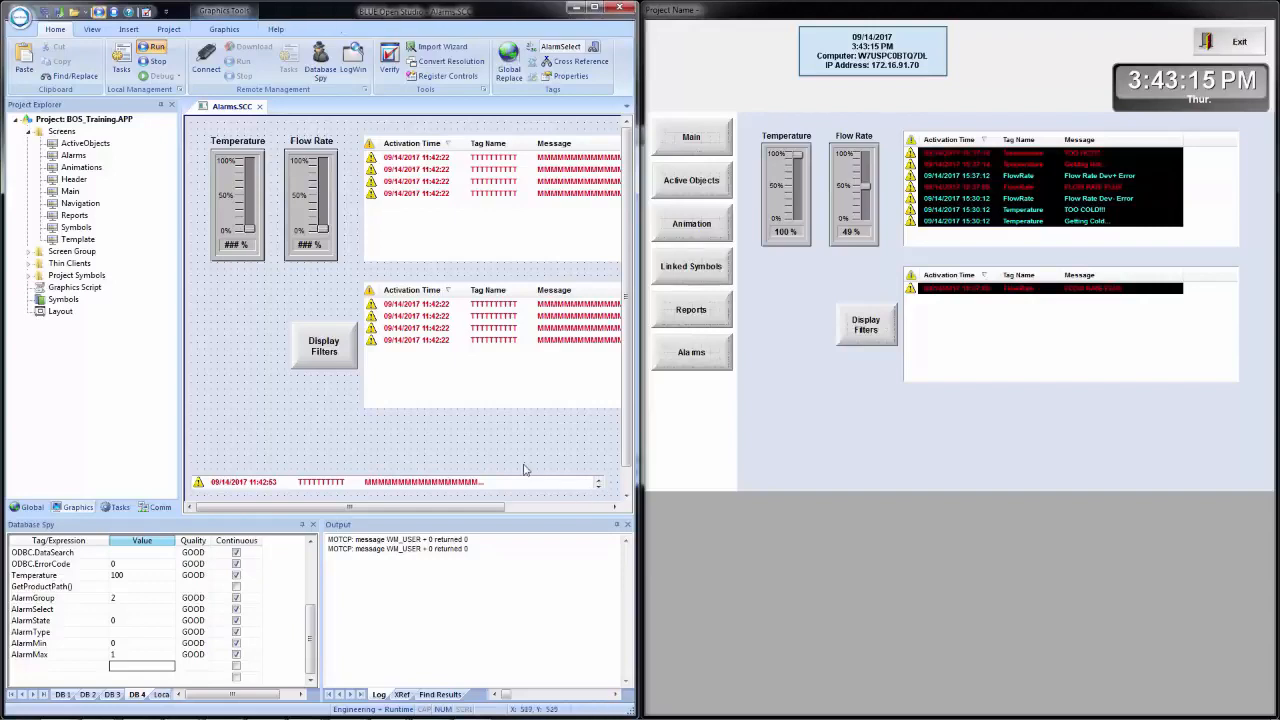
- Examine the one-row alarm list's advanced settings and filters, and close its properties without changing them
double_click(433, 484)
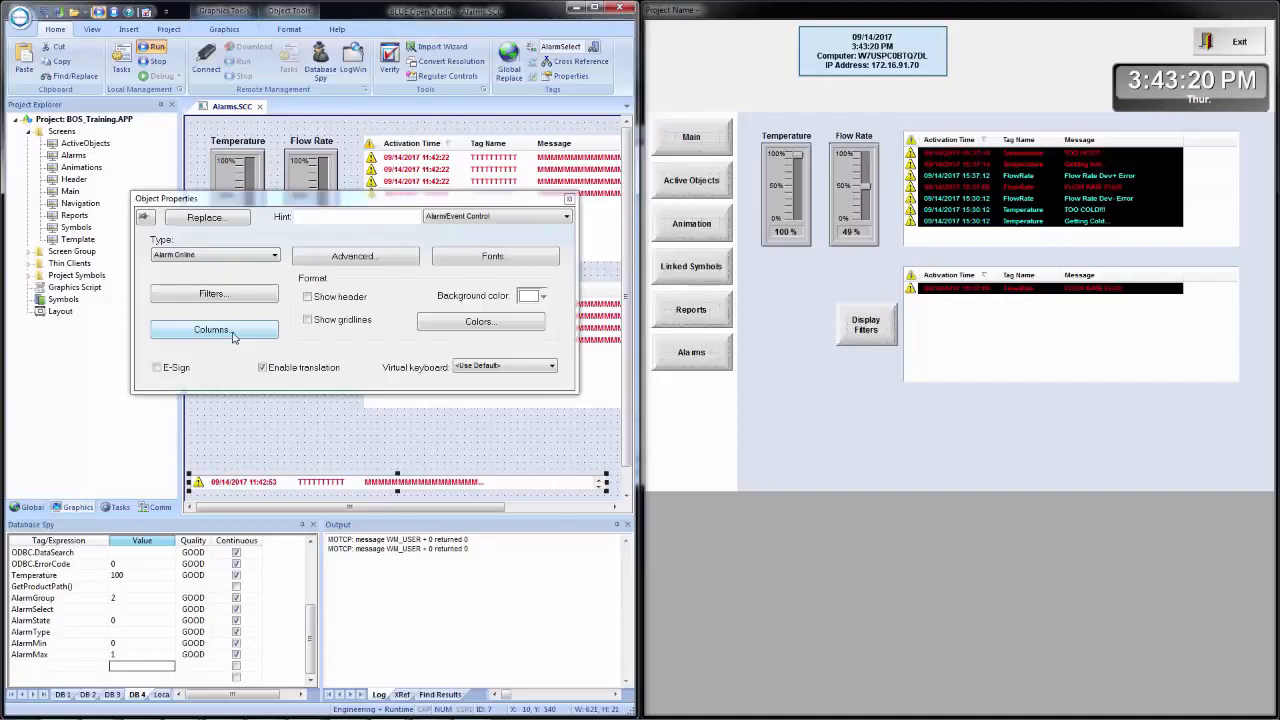
click(316, 256)
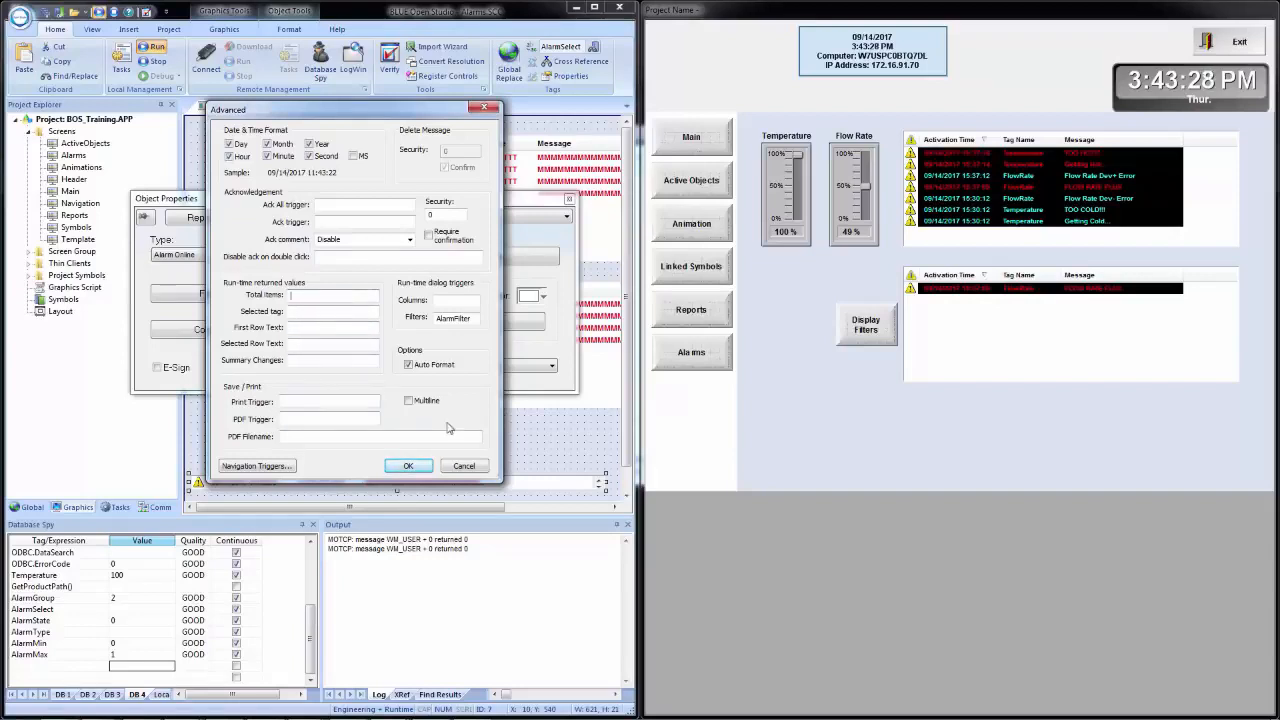
click(464, 467)
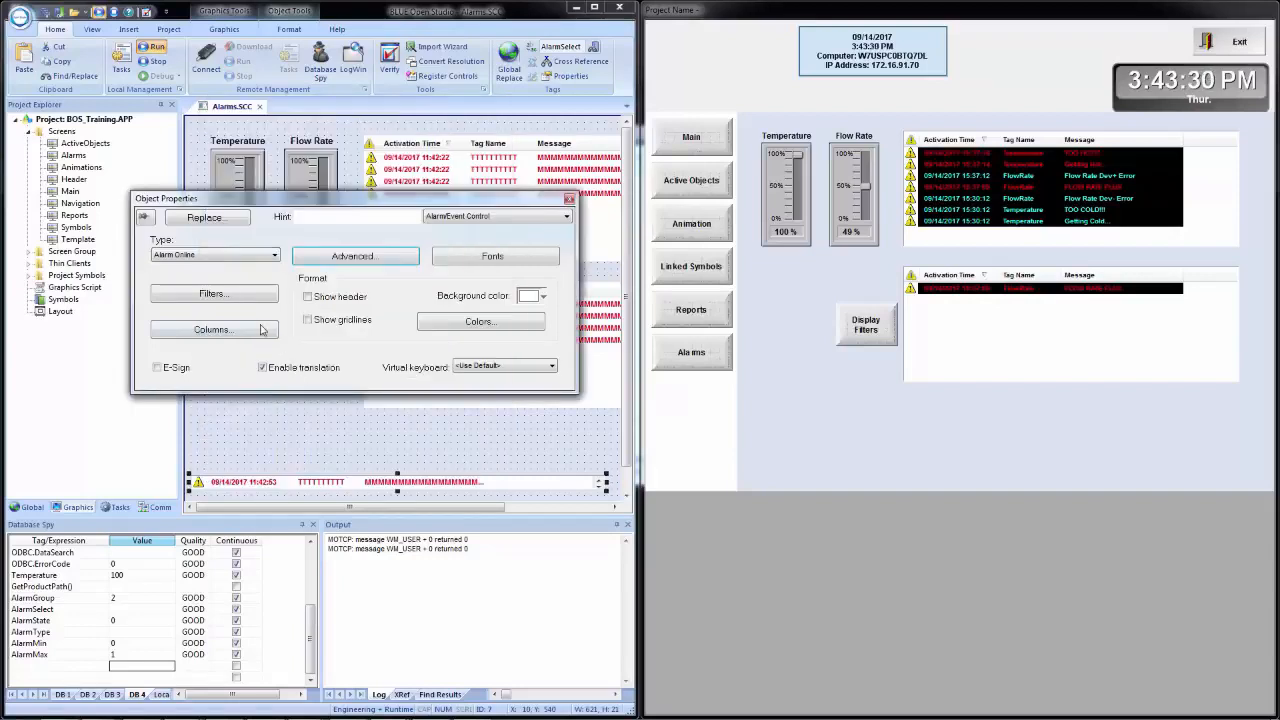
click(229, 299)
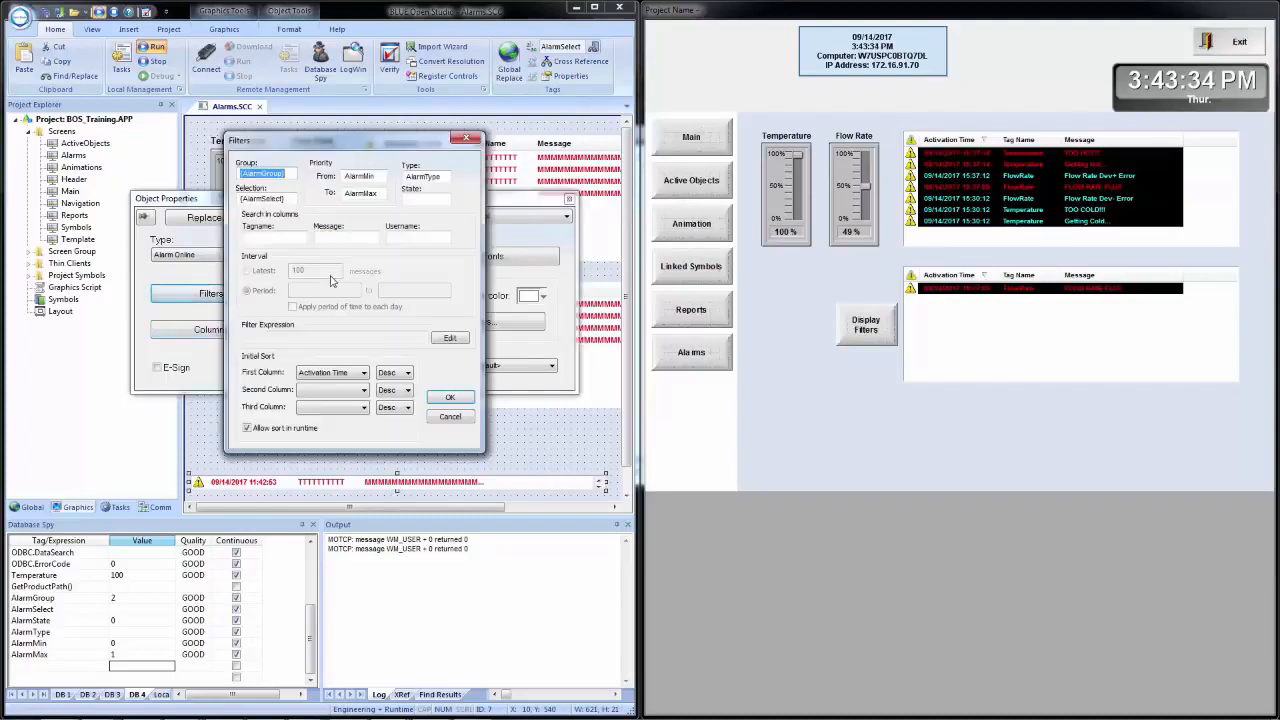
click(451, 417)
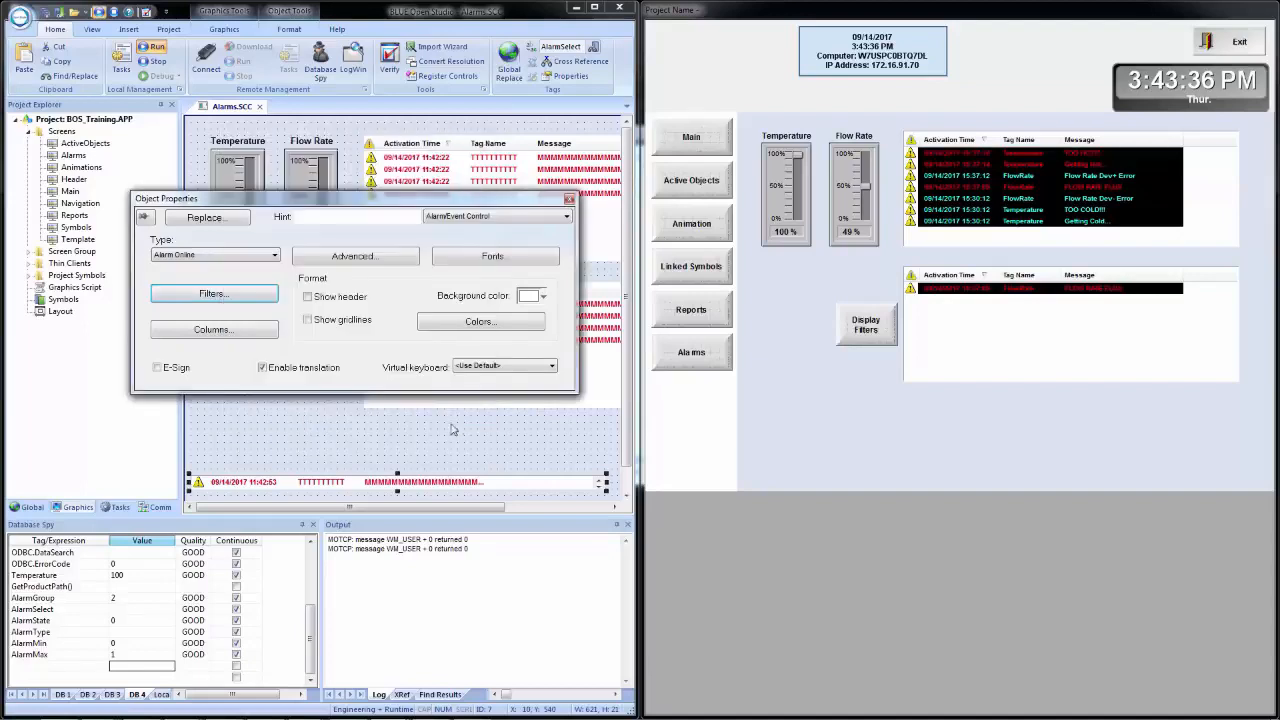
click(569, 198)
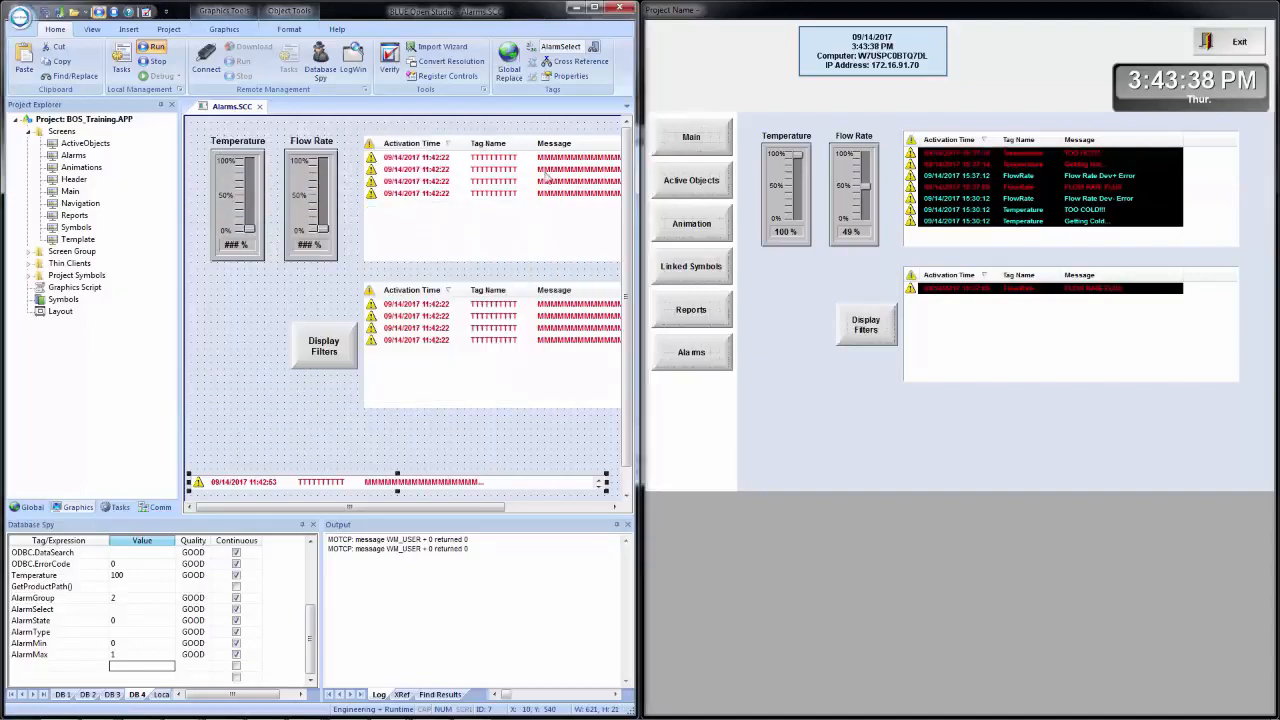
- Add a Visibility/Position animation to the one-row alarm list and open the animation's properties
click(224, 30)
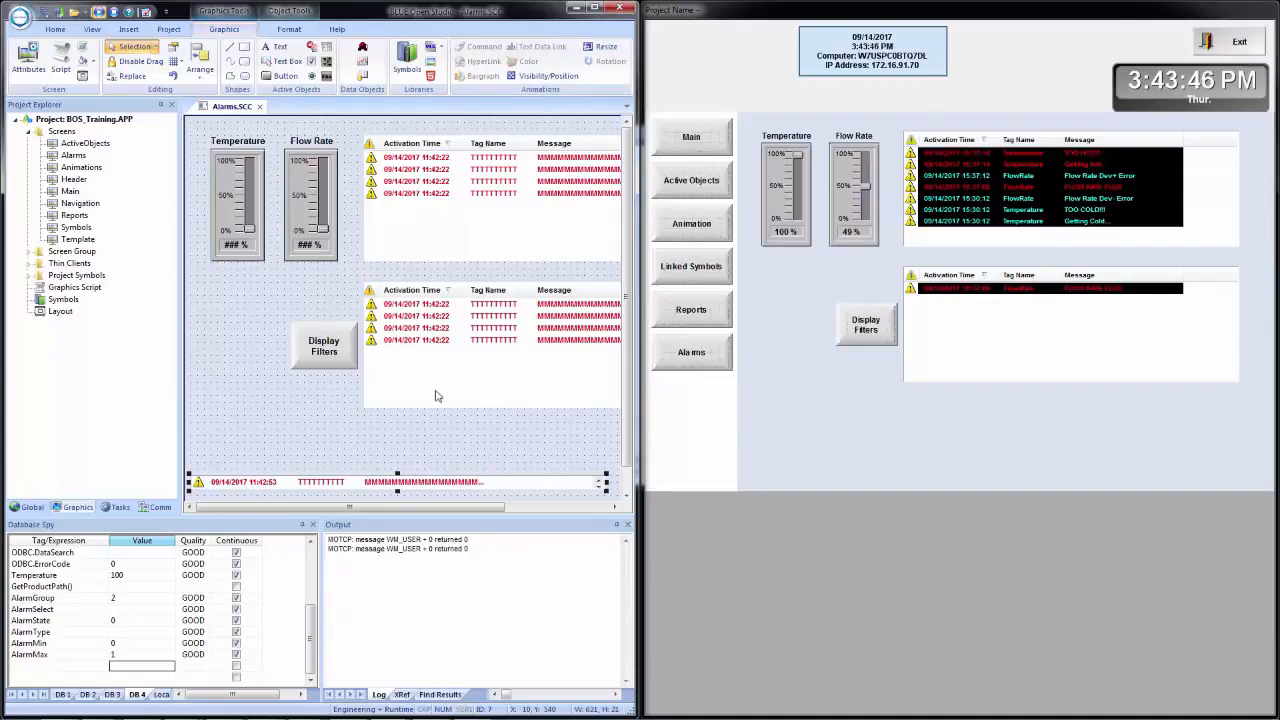
click(548, 75)
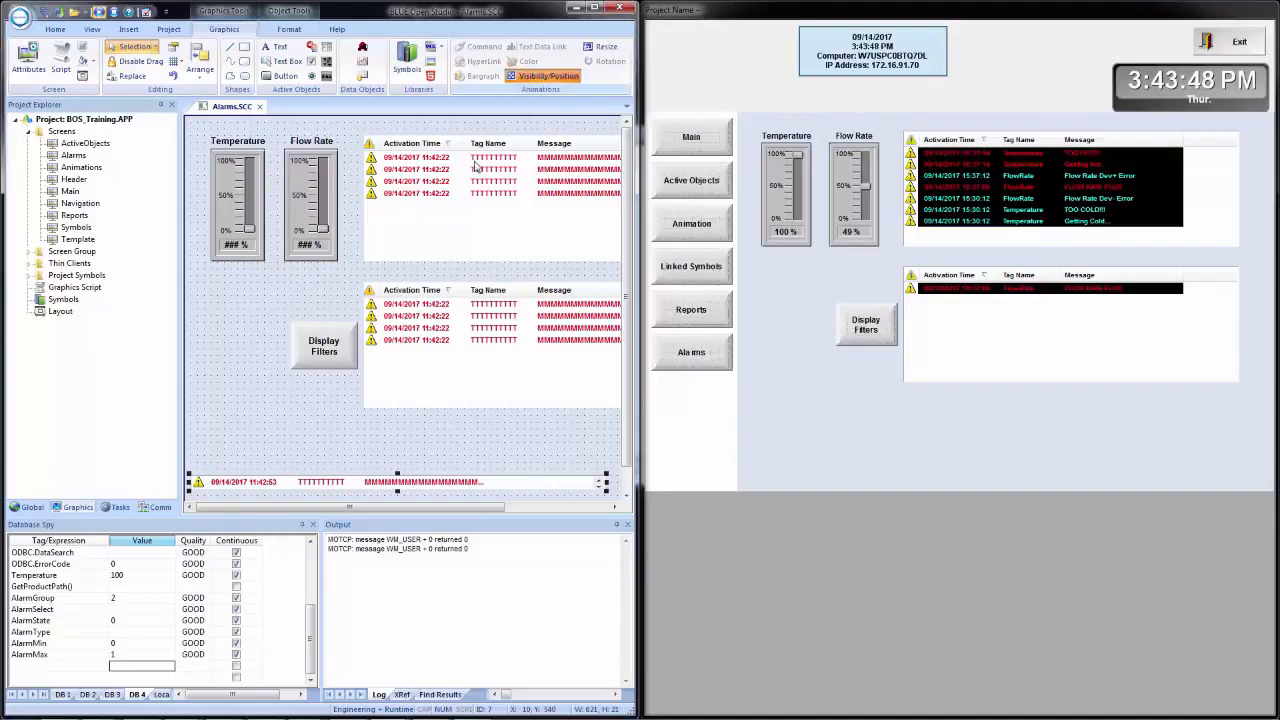
double_click(374, 488)
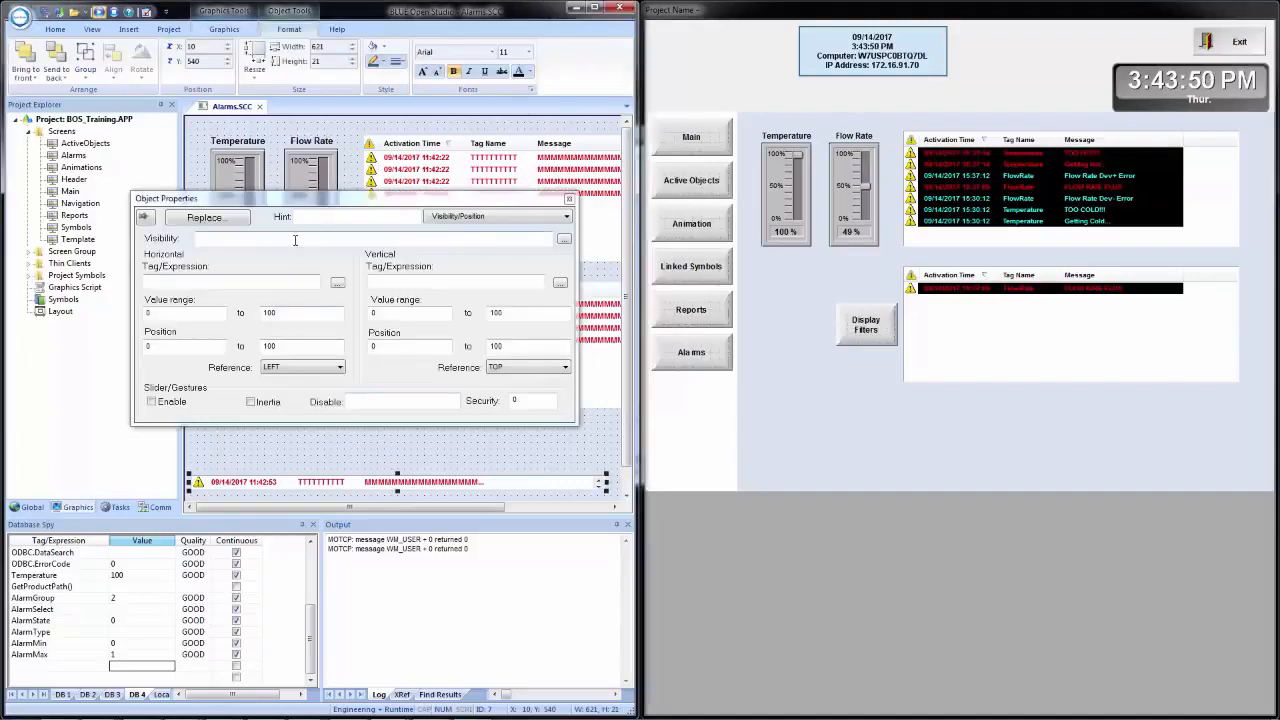